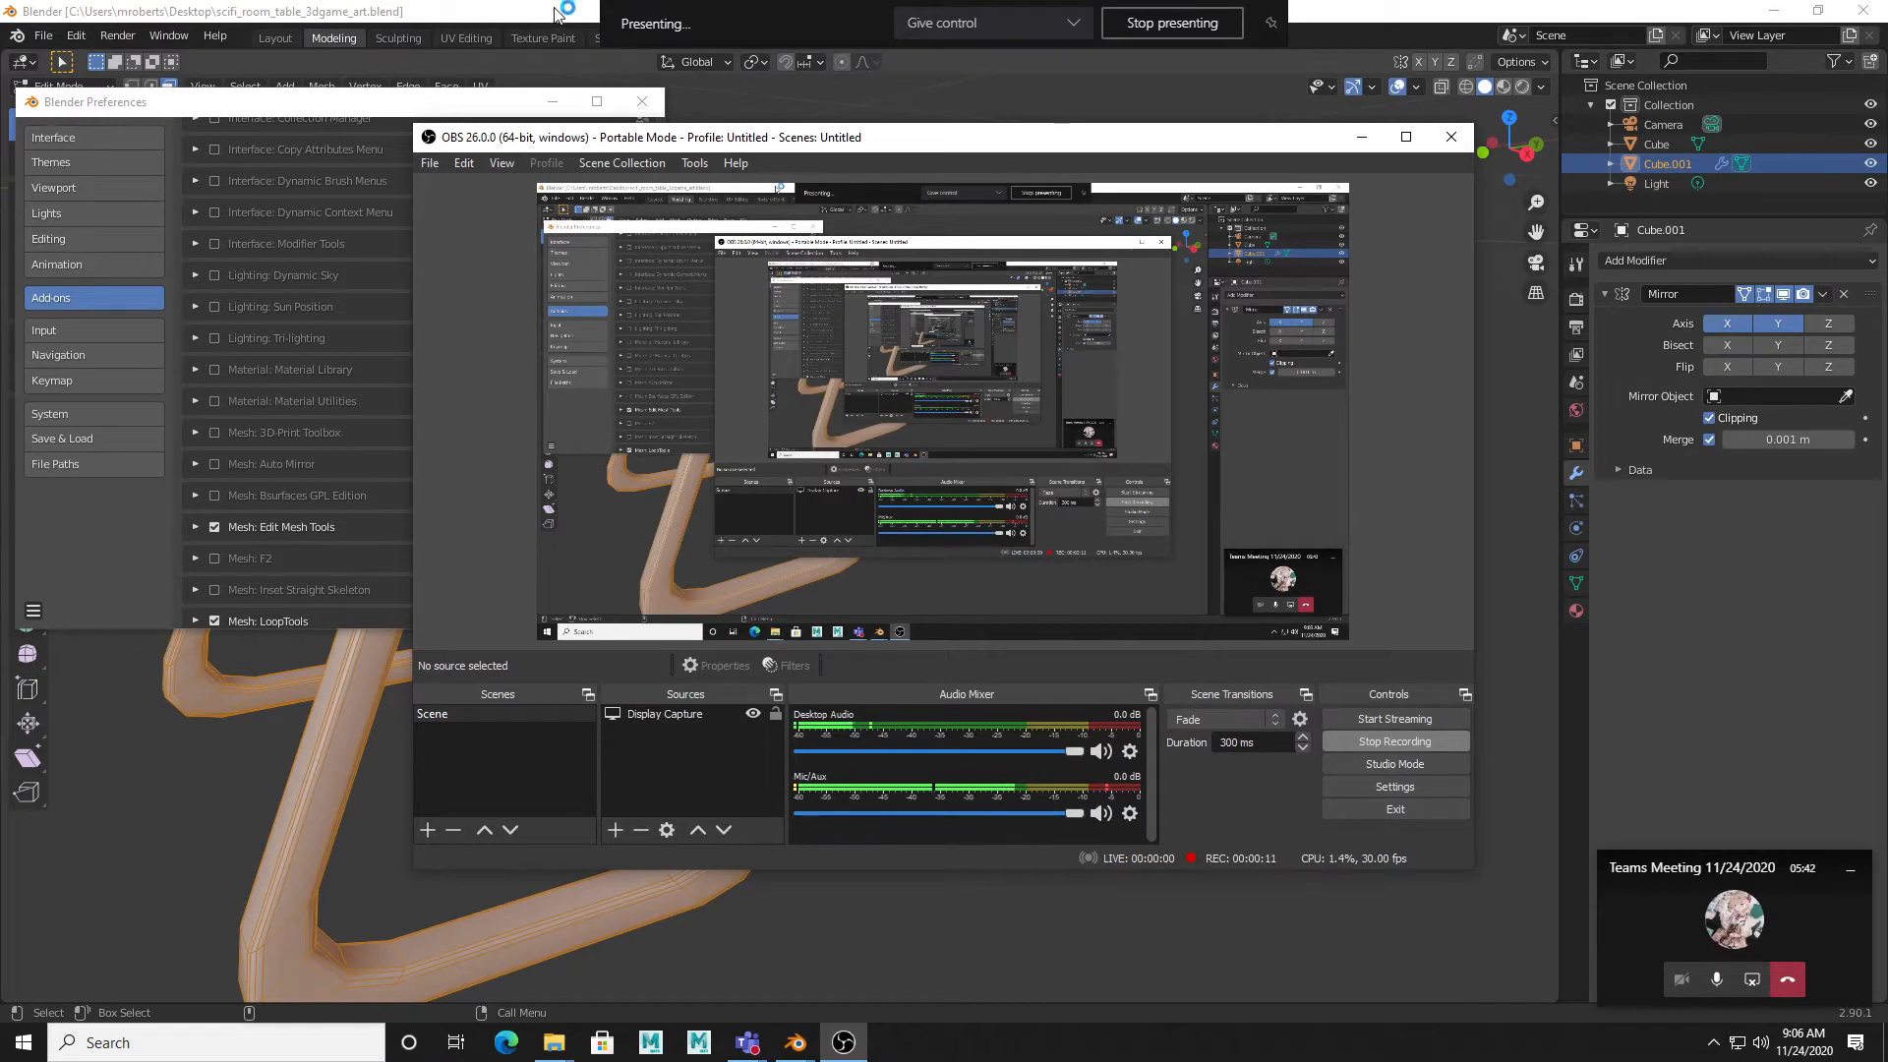
Step: Switch to Blender and open its Preferences, checking the Keymap settings and returning to the Add-ons list
click(805, 1028)
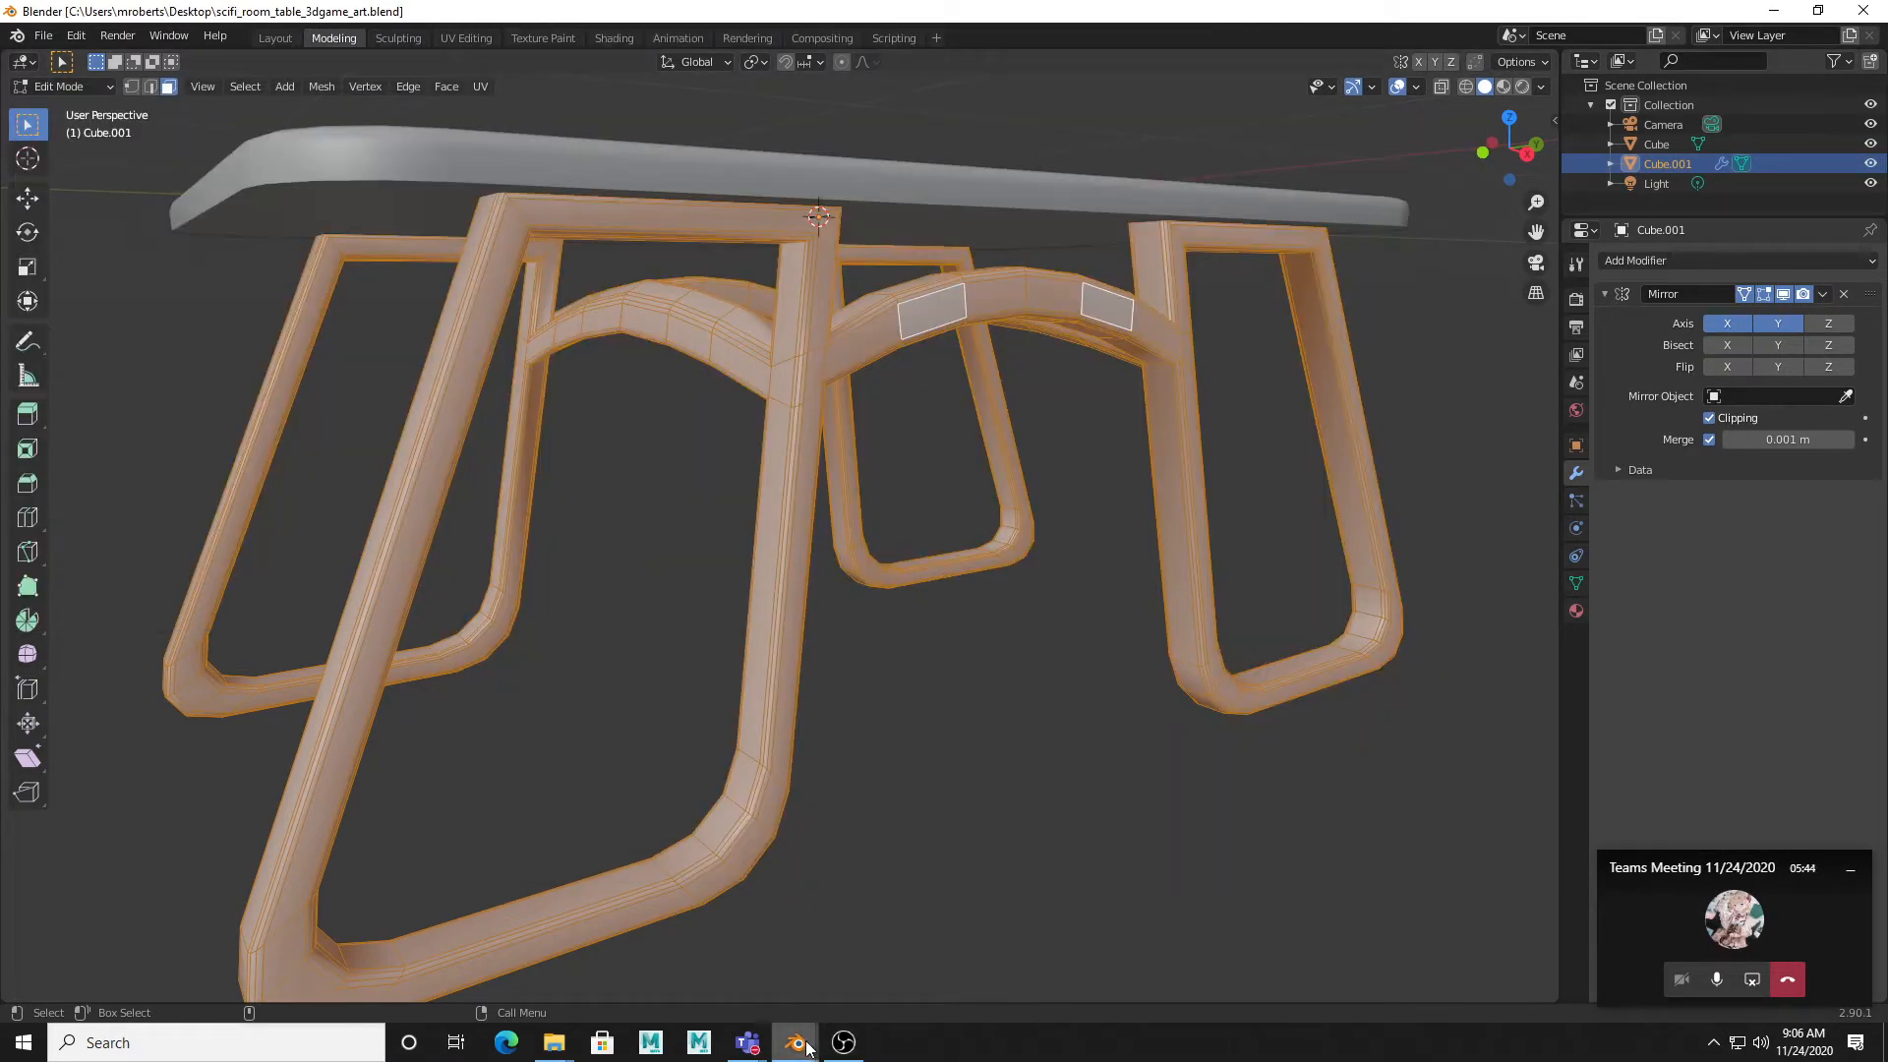
mouse_move(804, 1027)
click(885, 894)
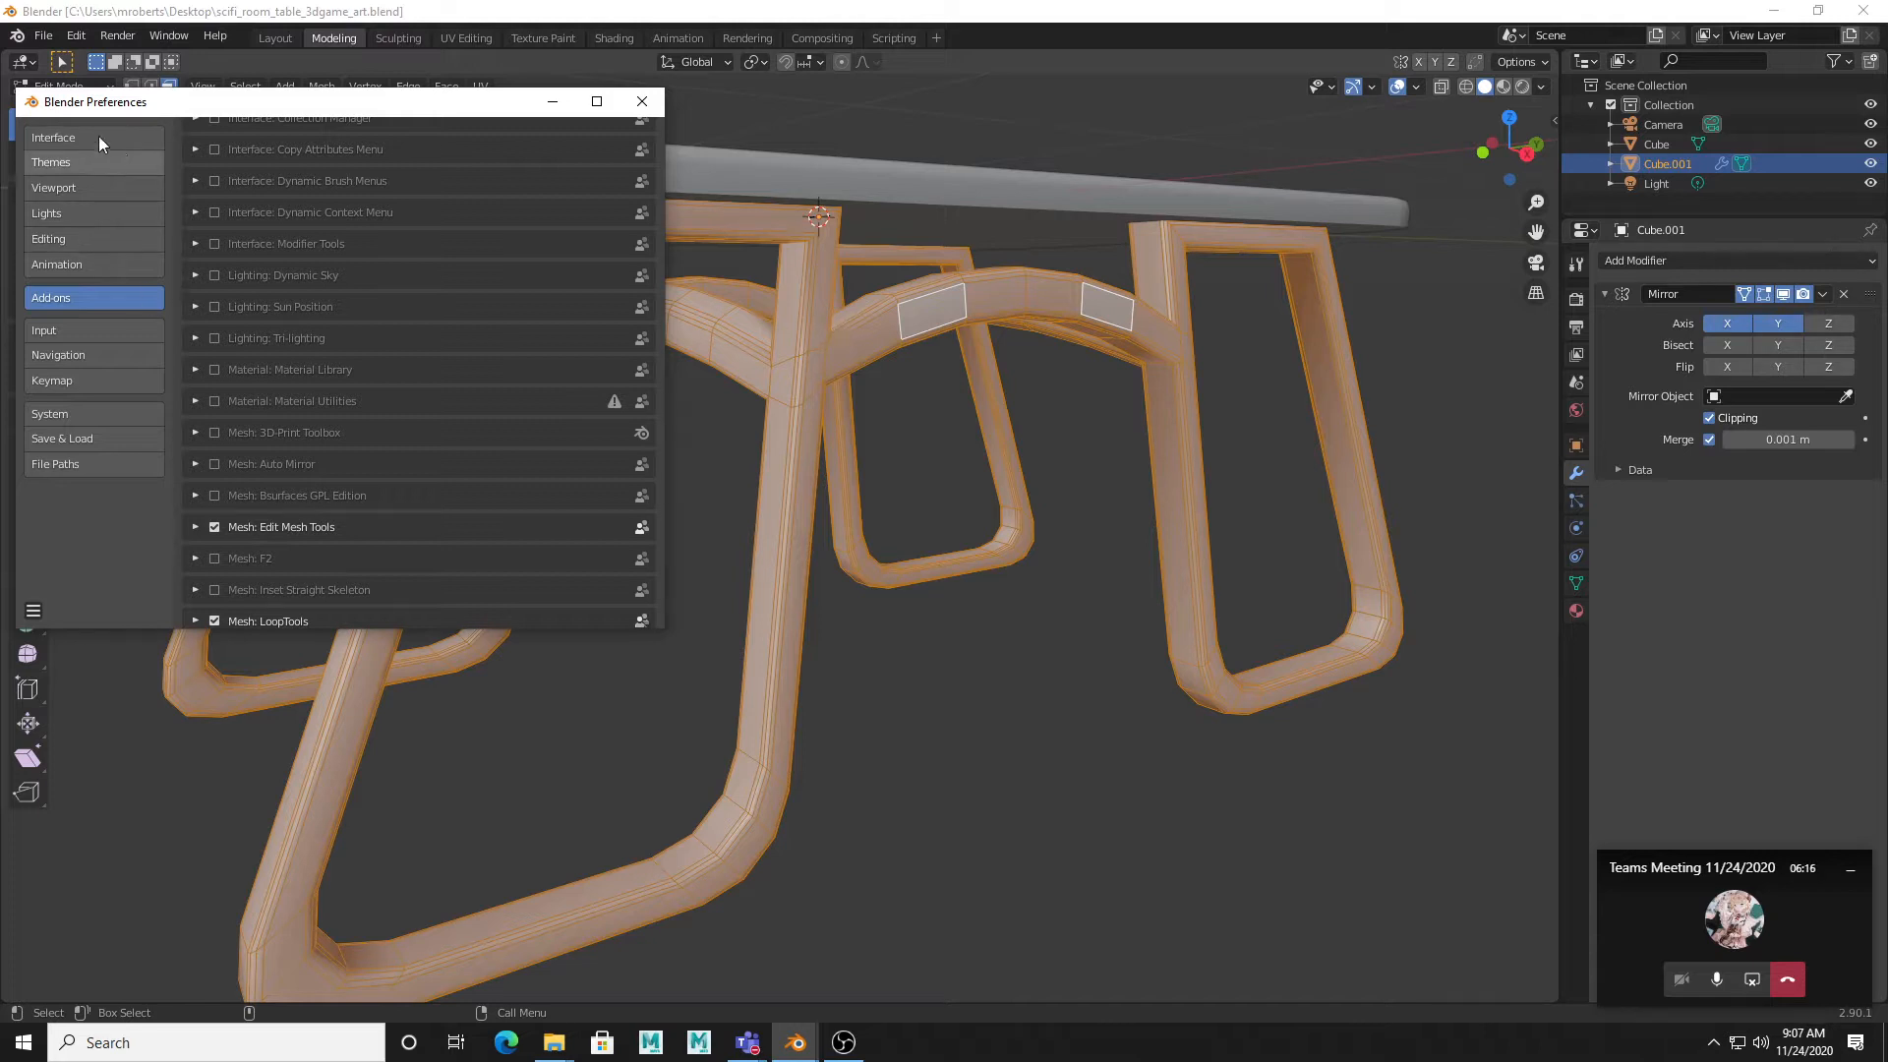
click(77, 38)
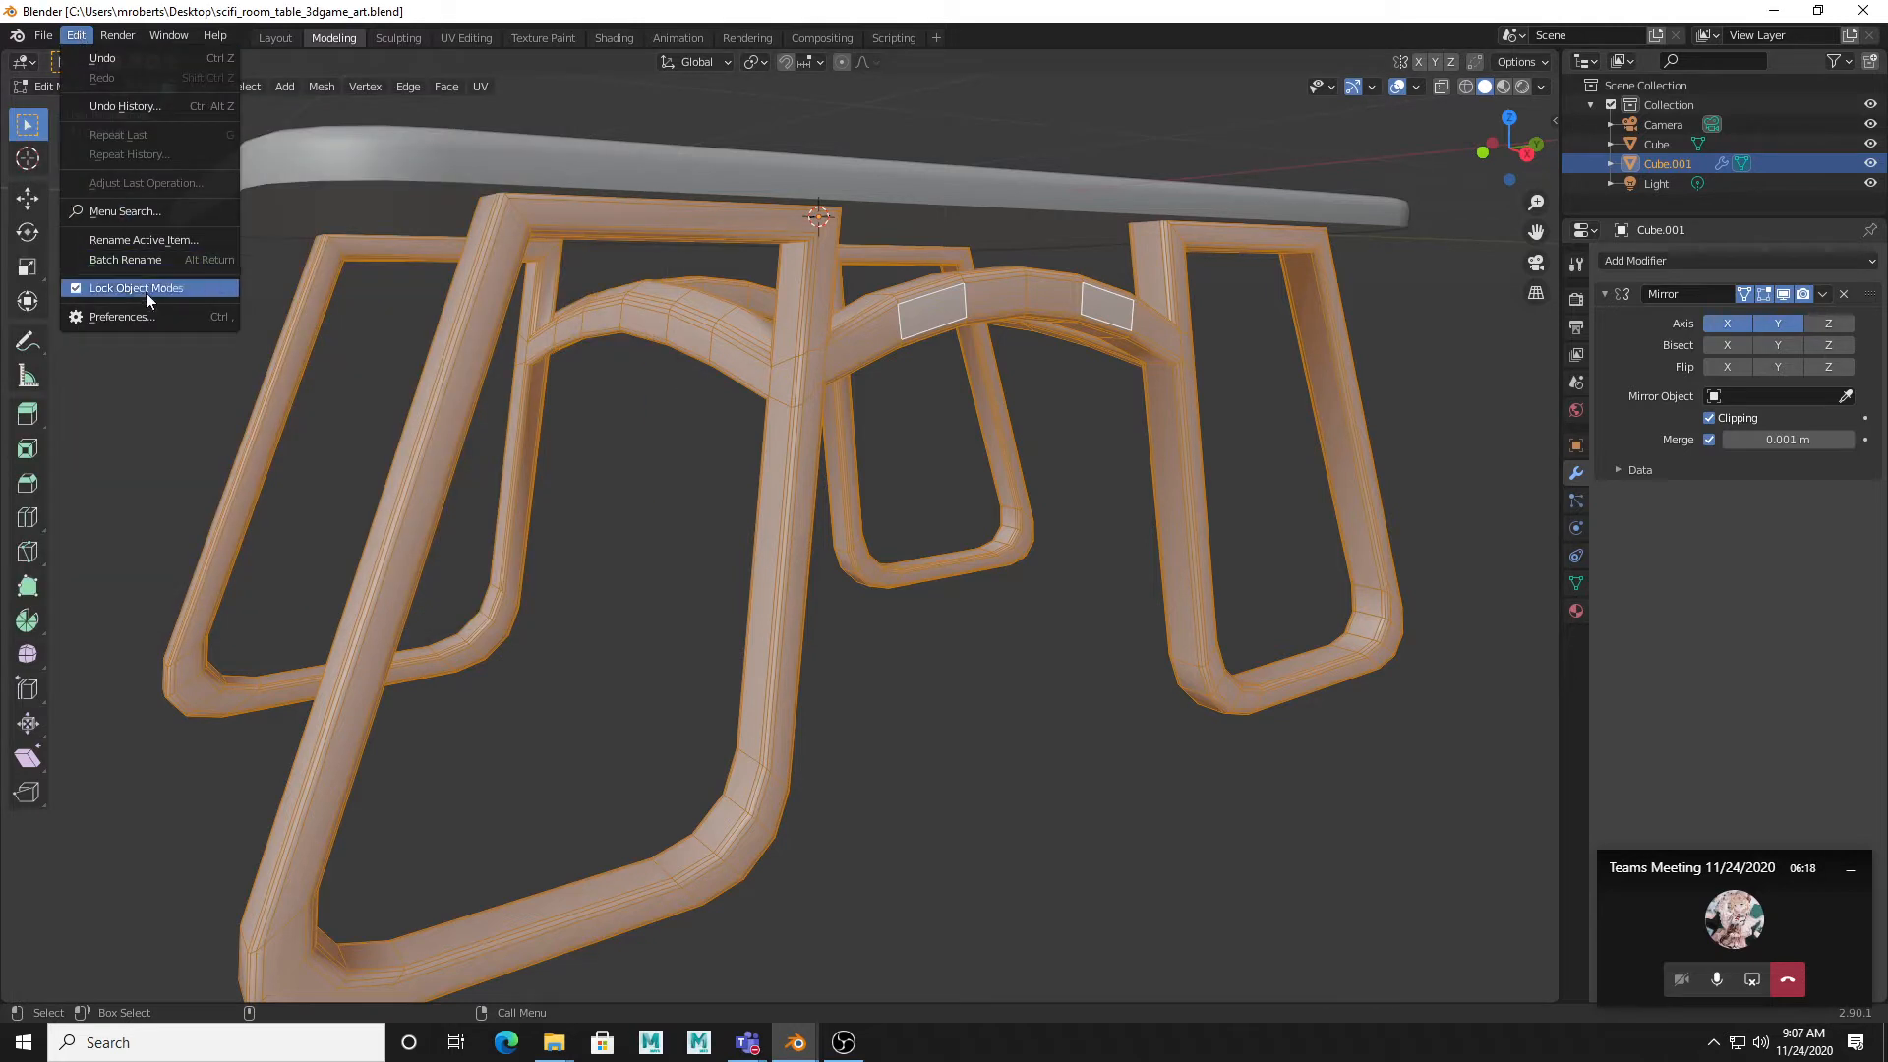
click(118, 315)
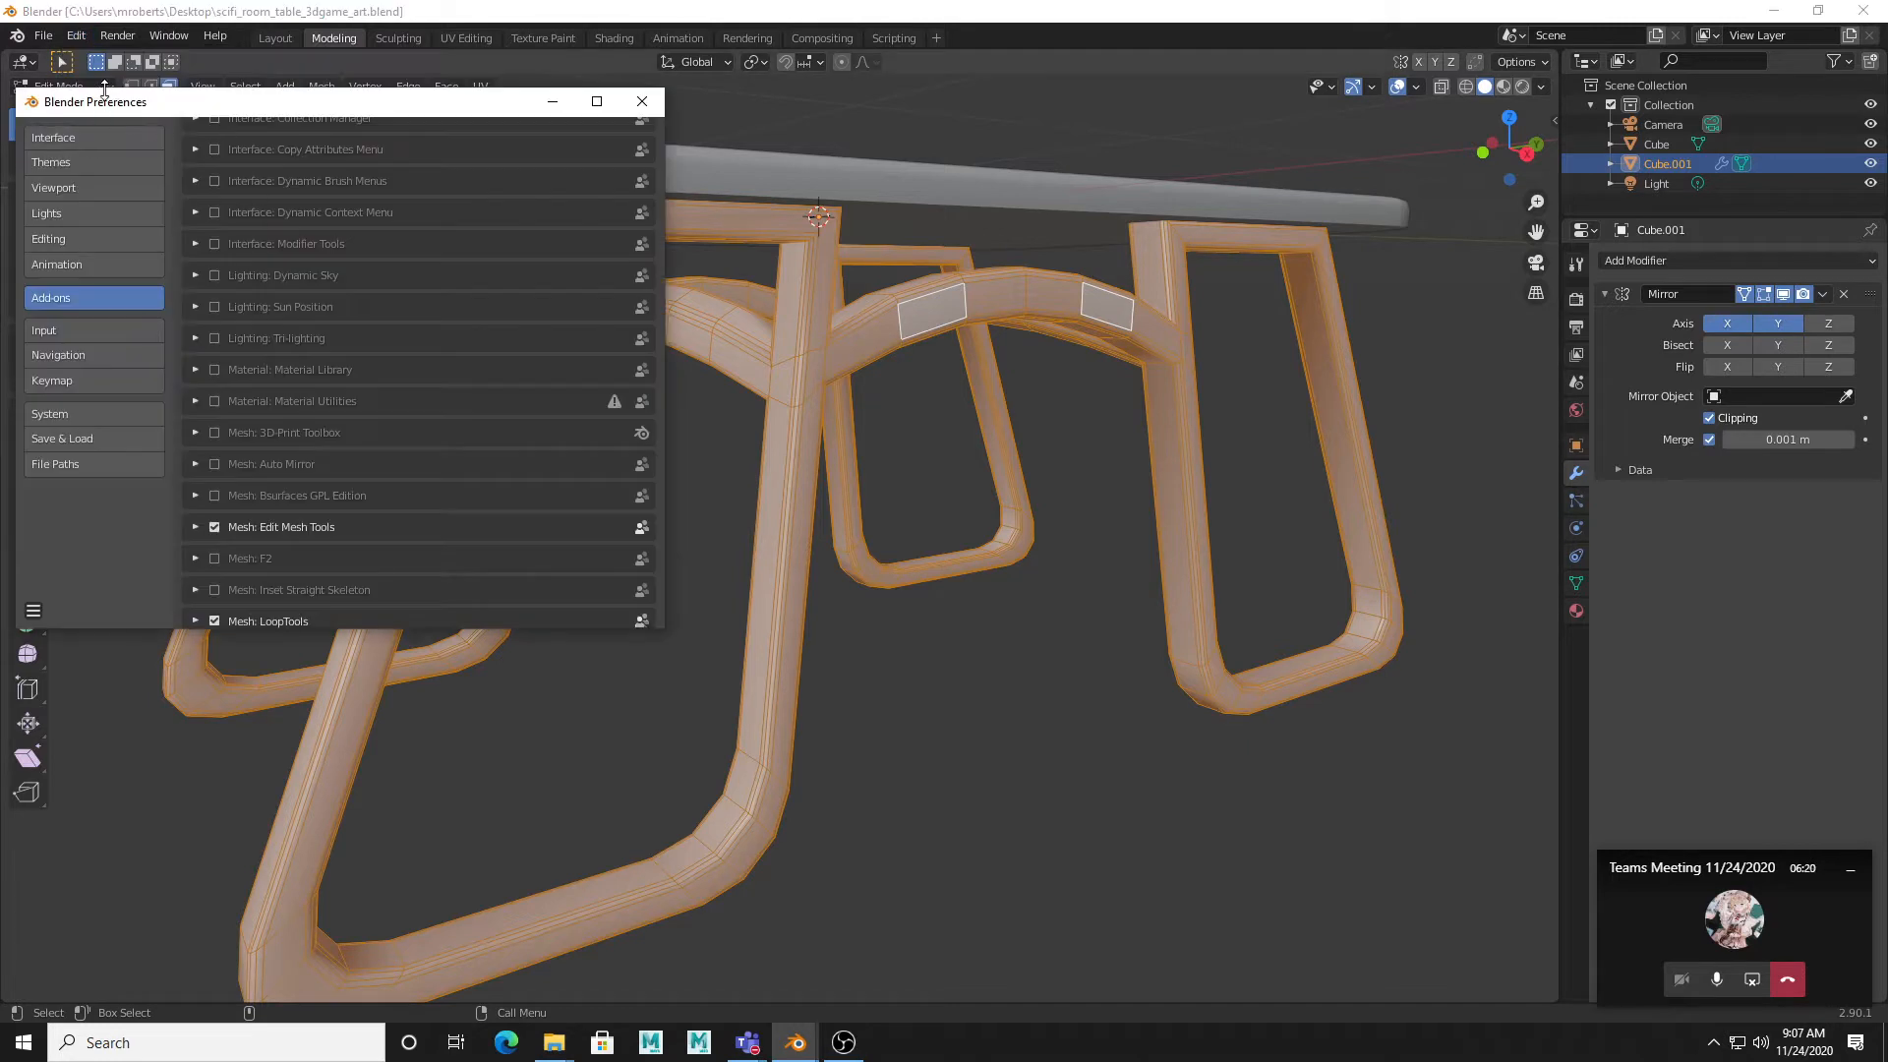
drag(157, 115, 225, 141)
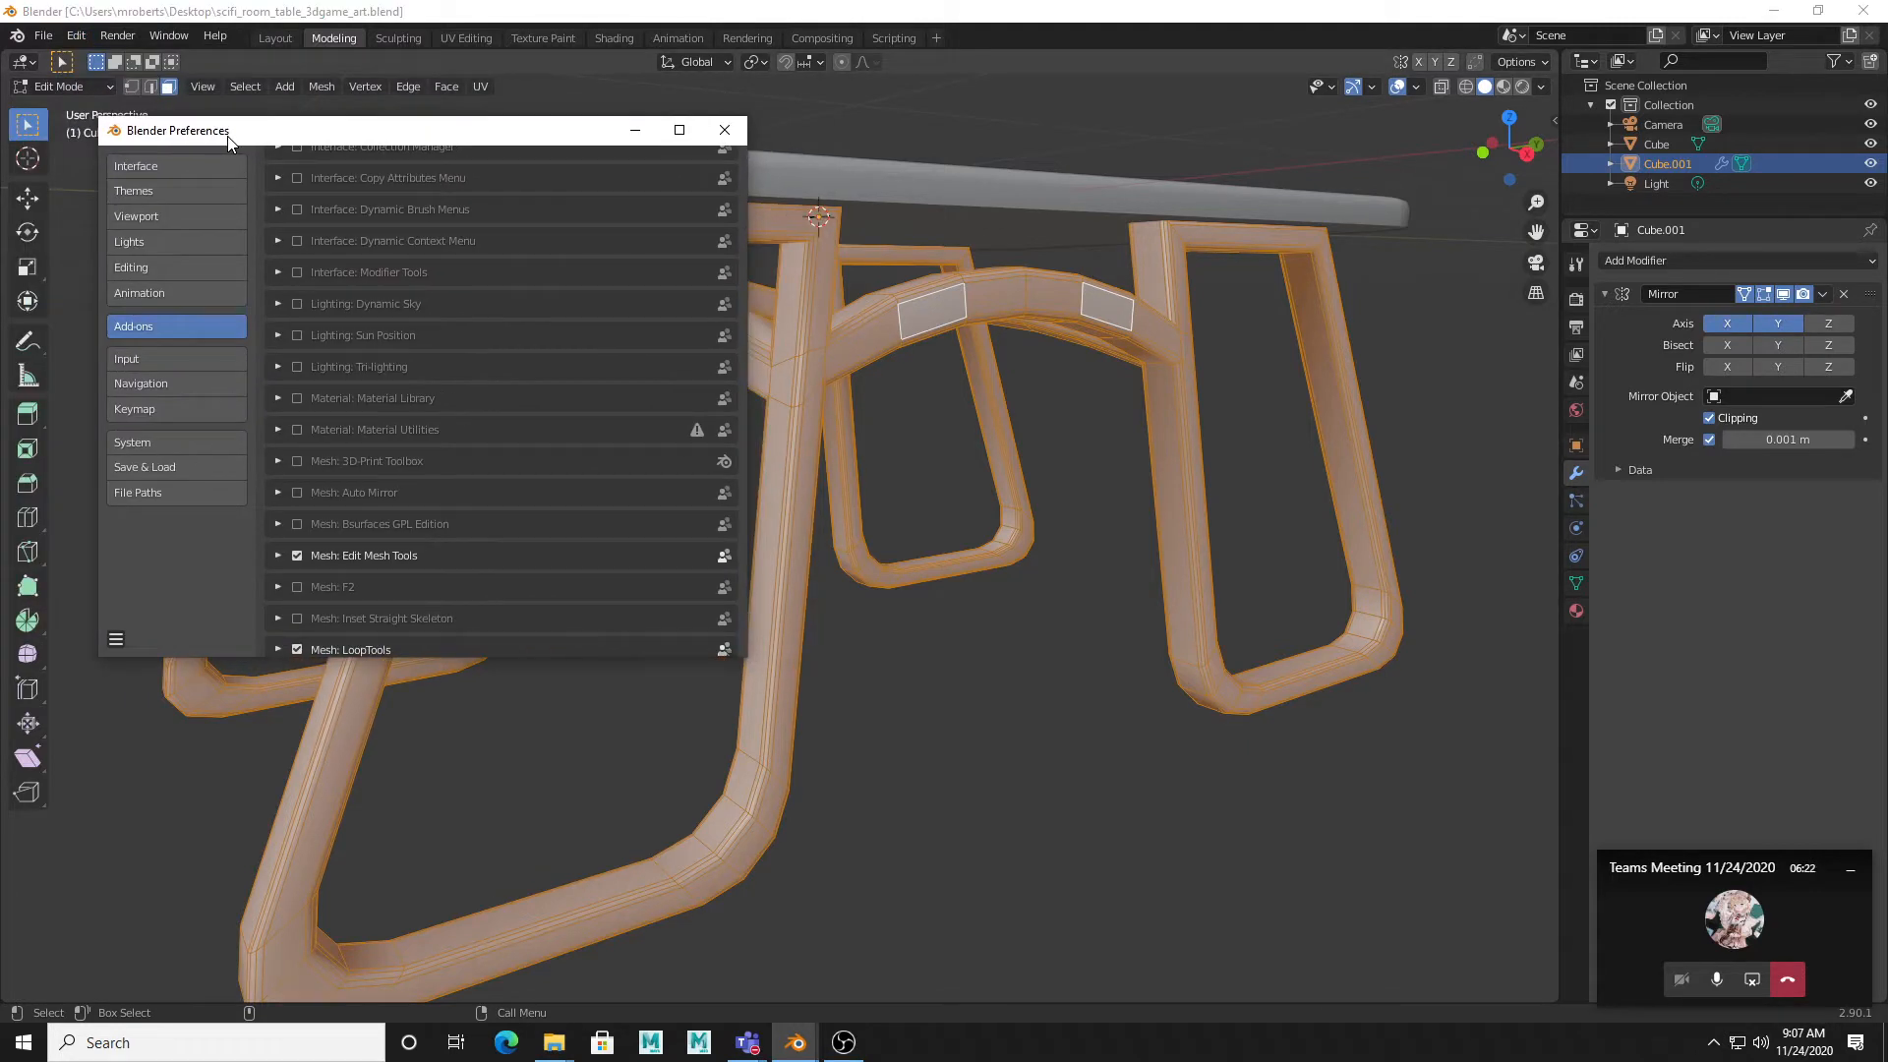
click(169, 406)
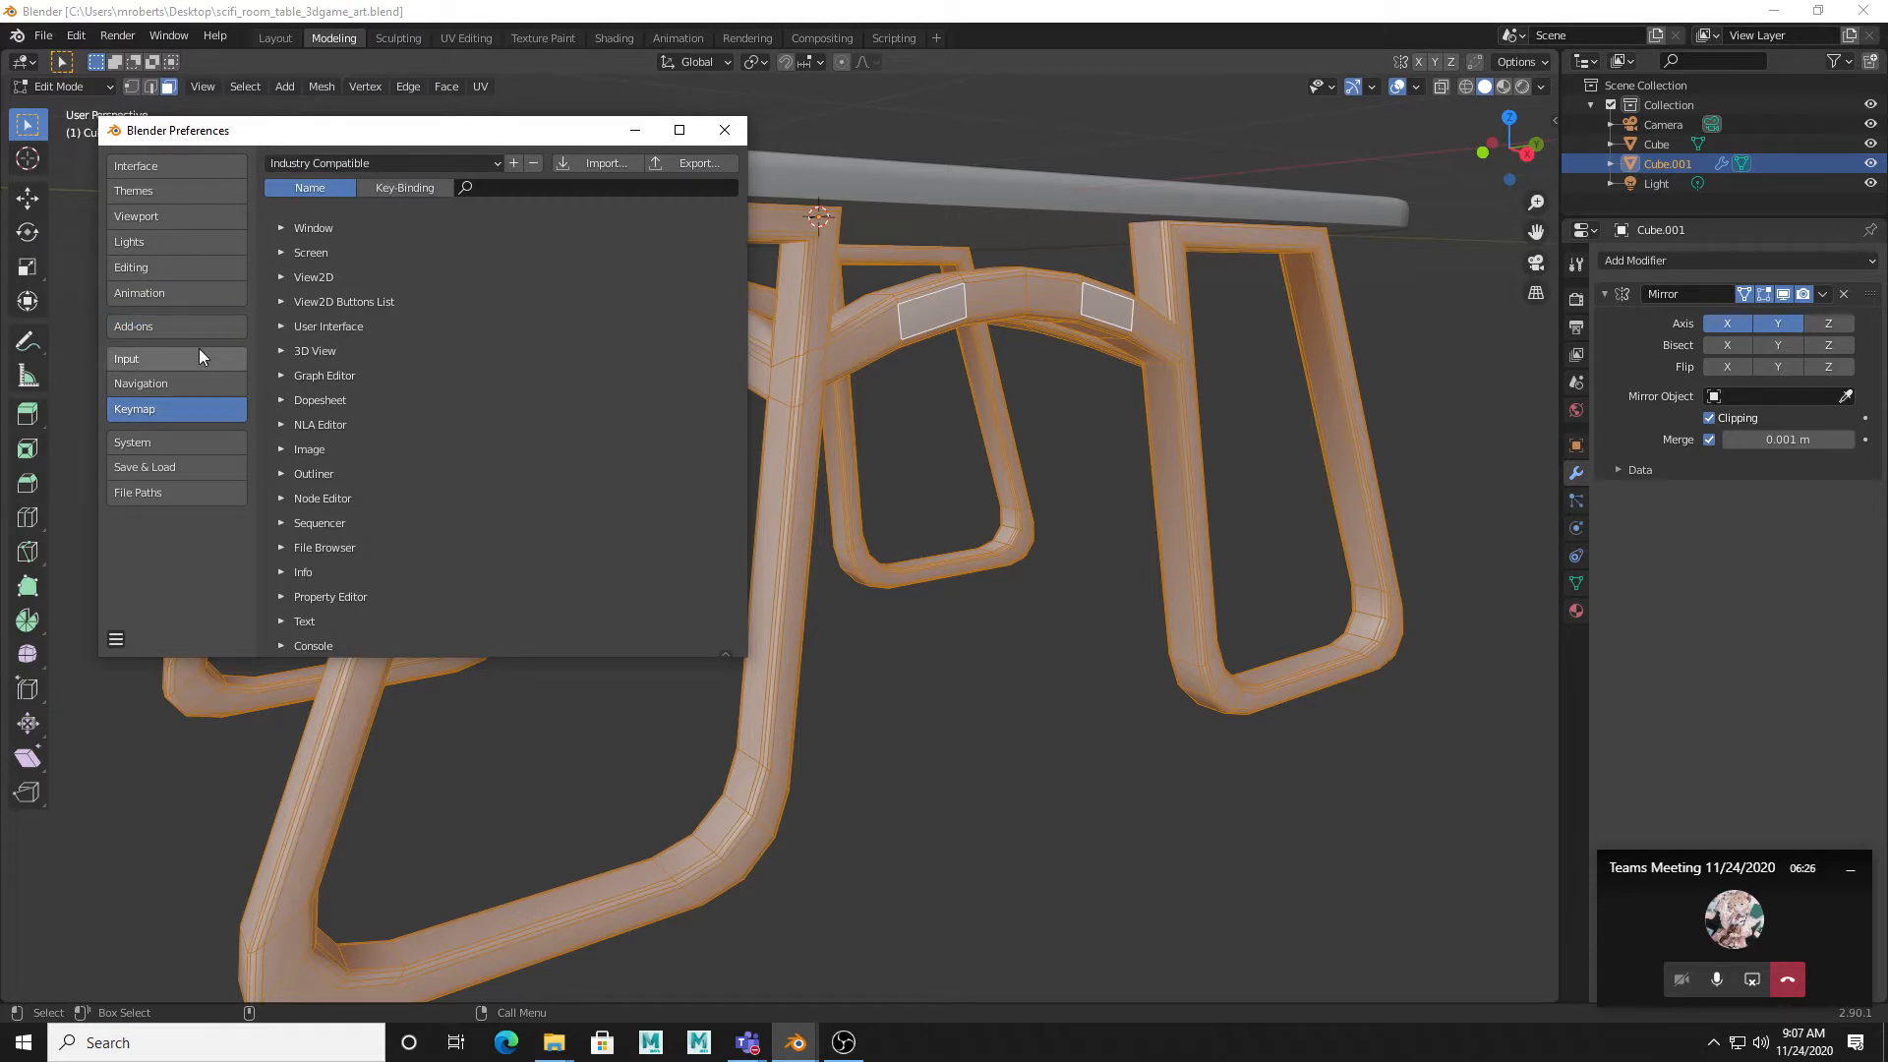
click(181, 321)
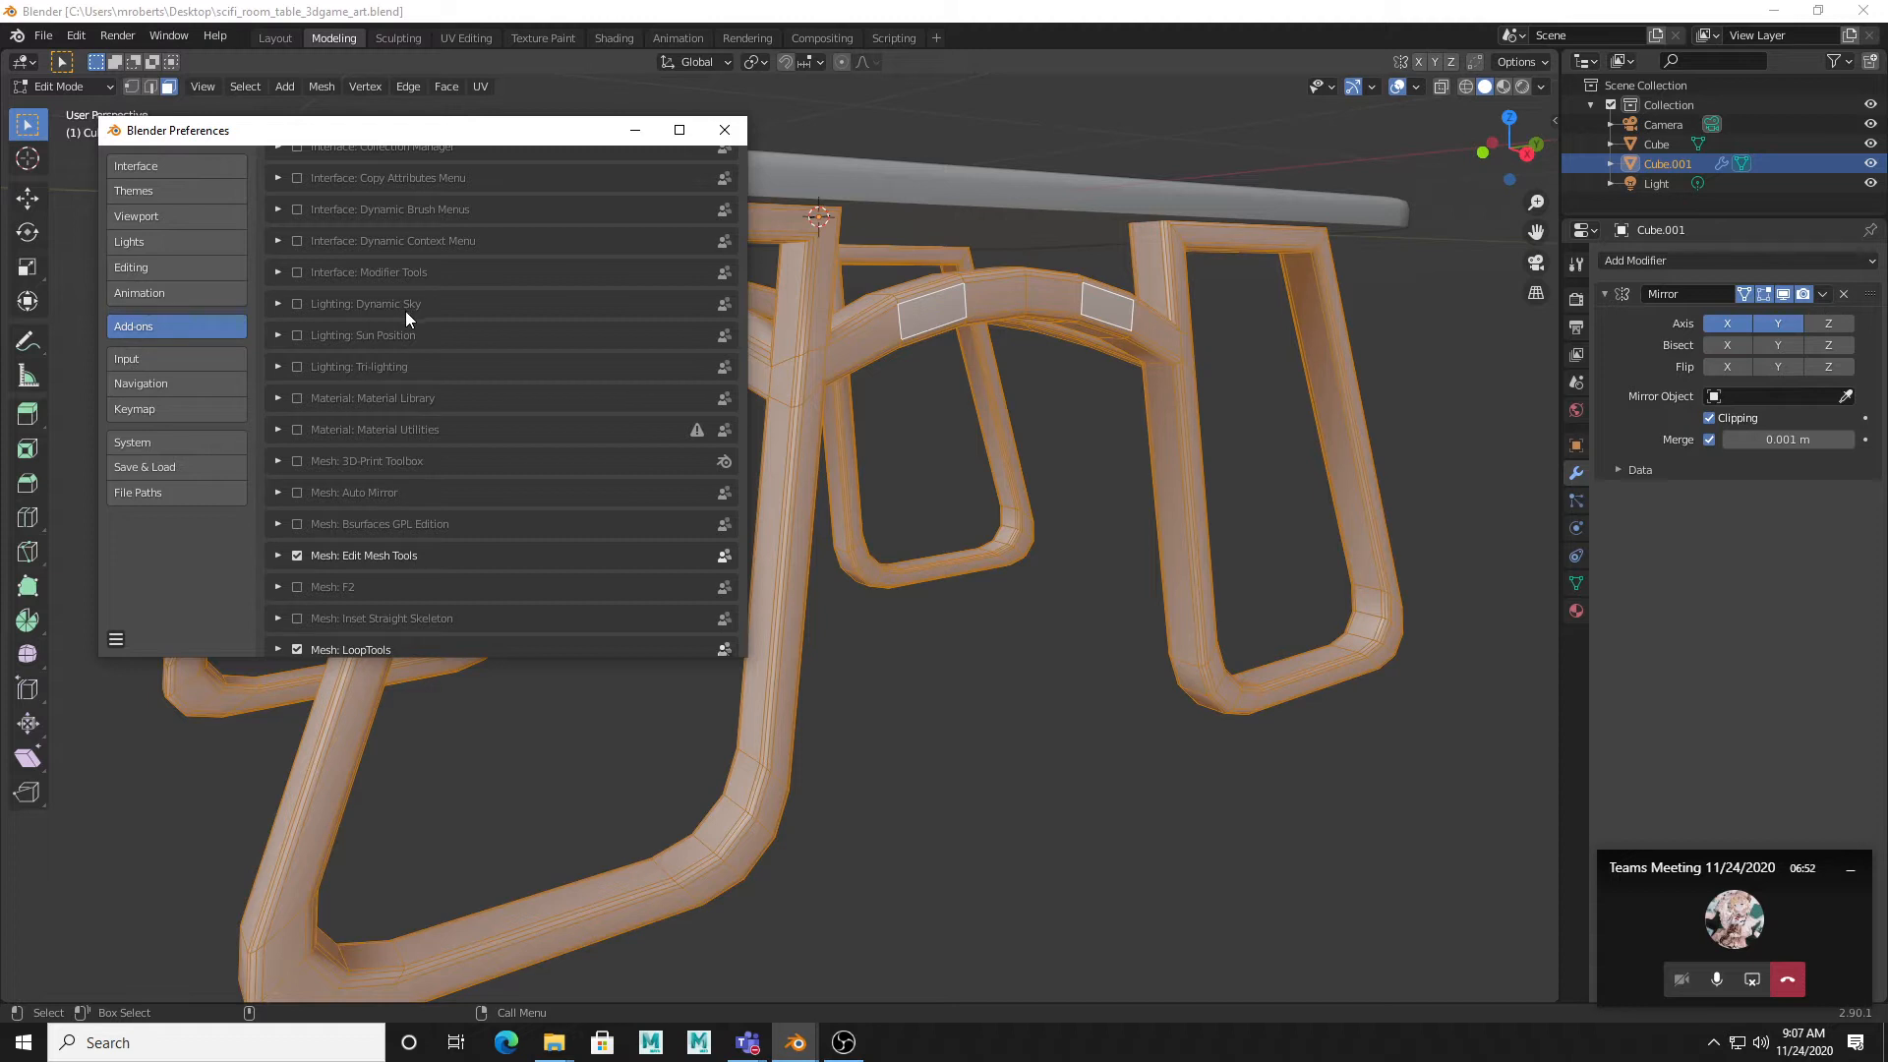
Step: Examine the whole list of add-ons in the Preferences, noting which Mesh, Import-Export and UV add-ons are enabled
scroll(395, 563, down, 1)
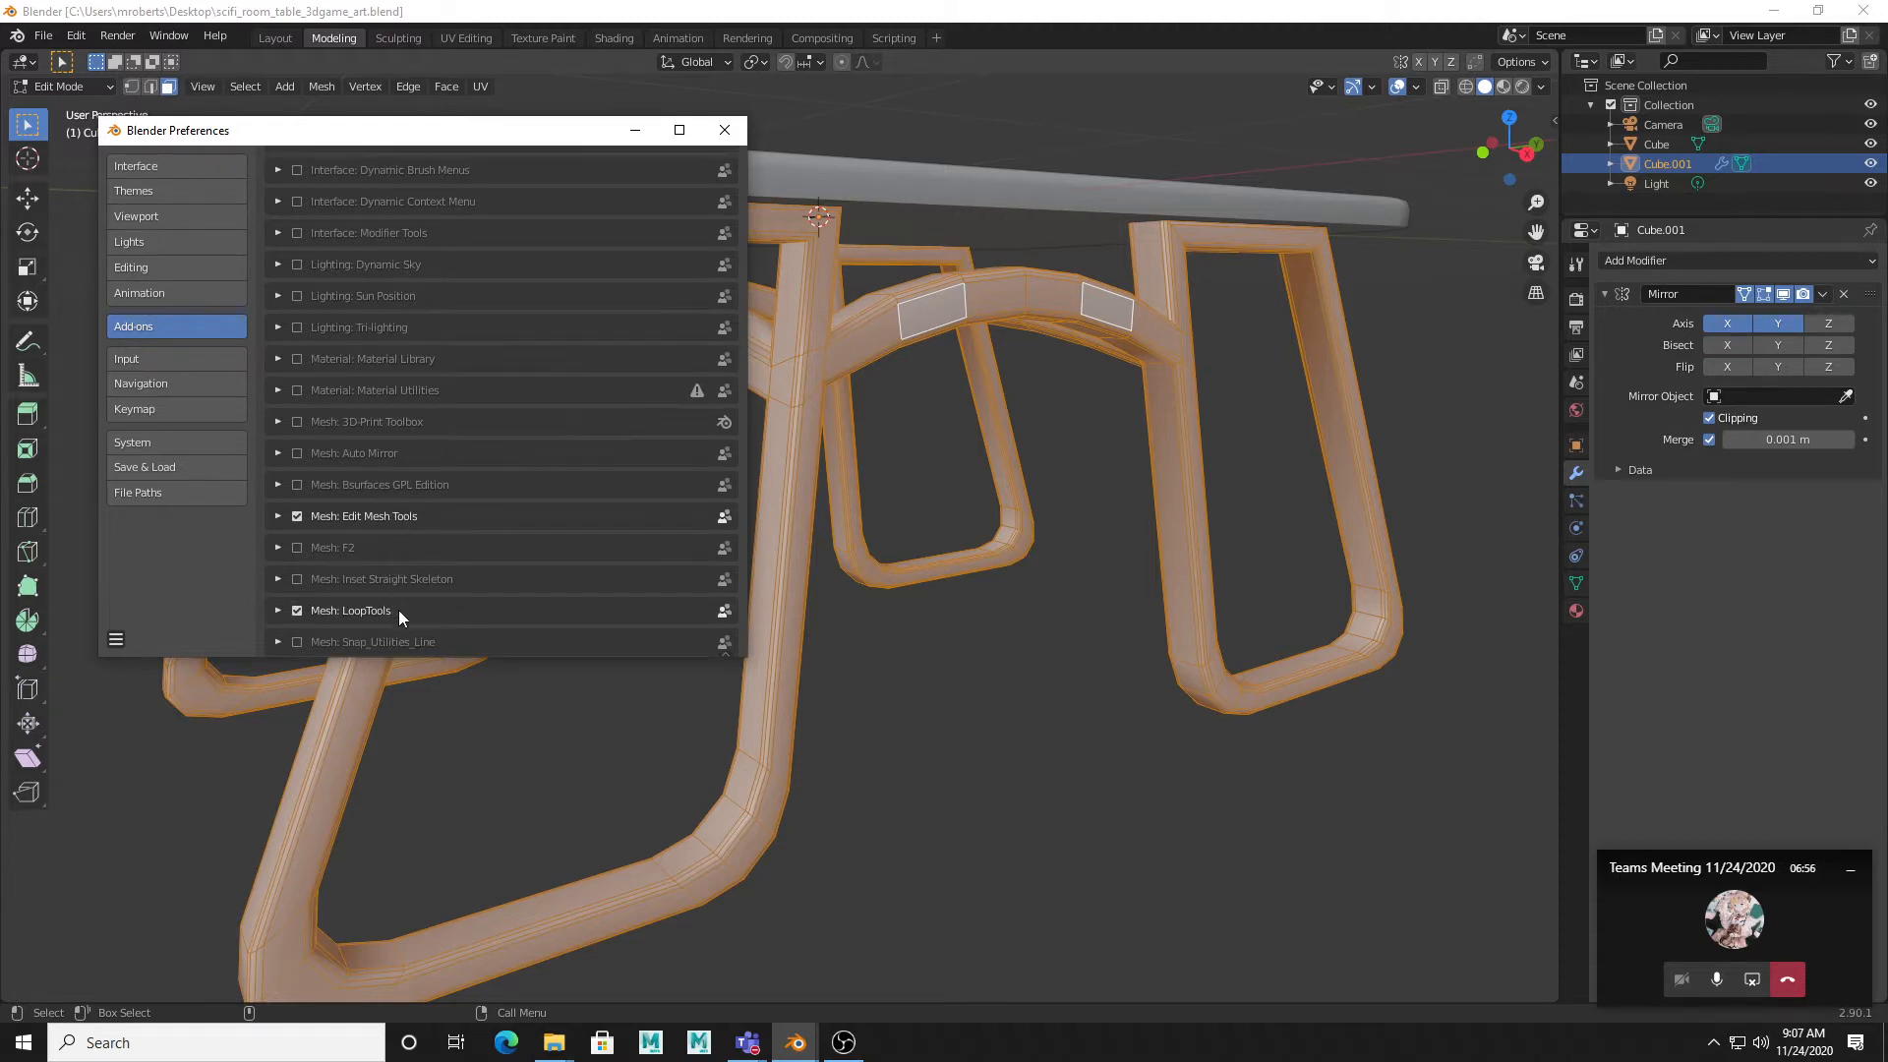
scroll(474, 450, down, 3)
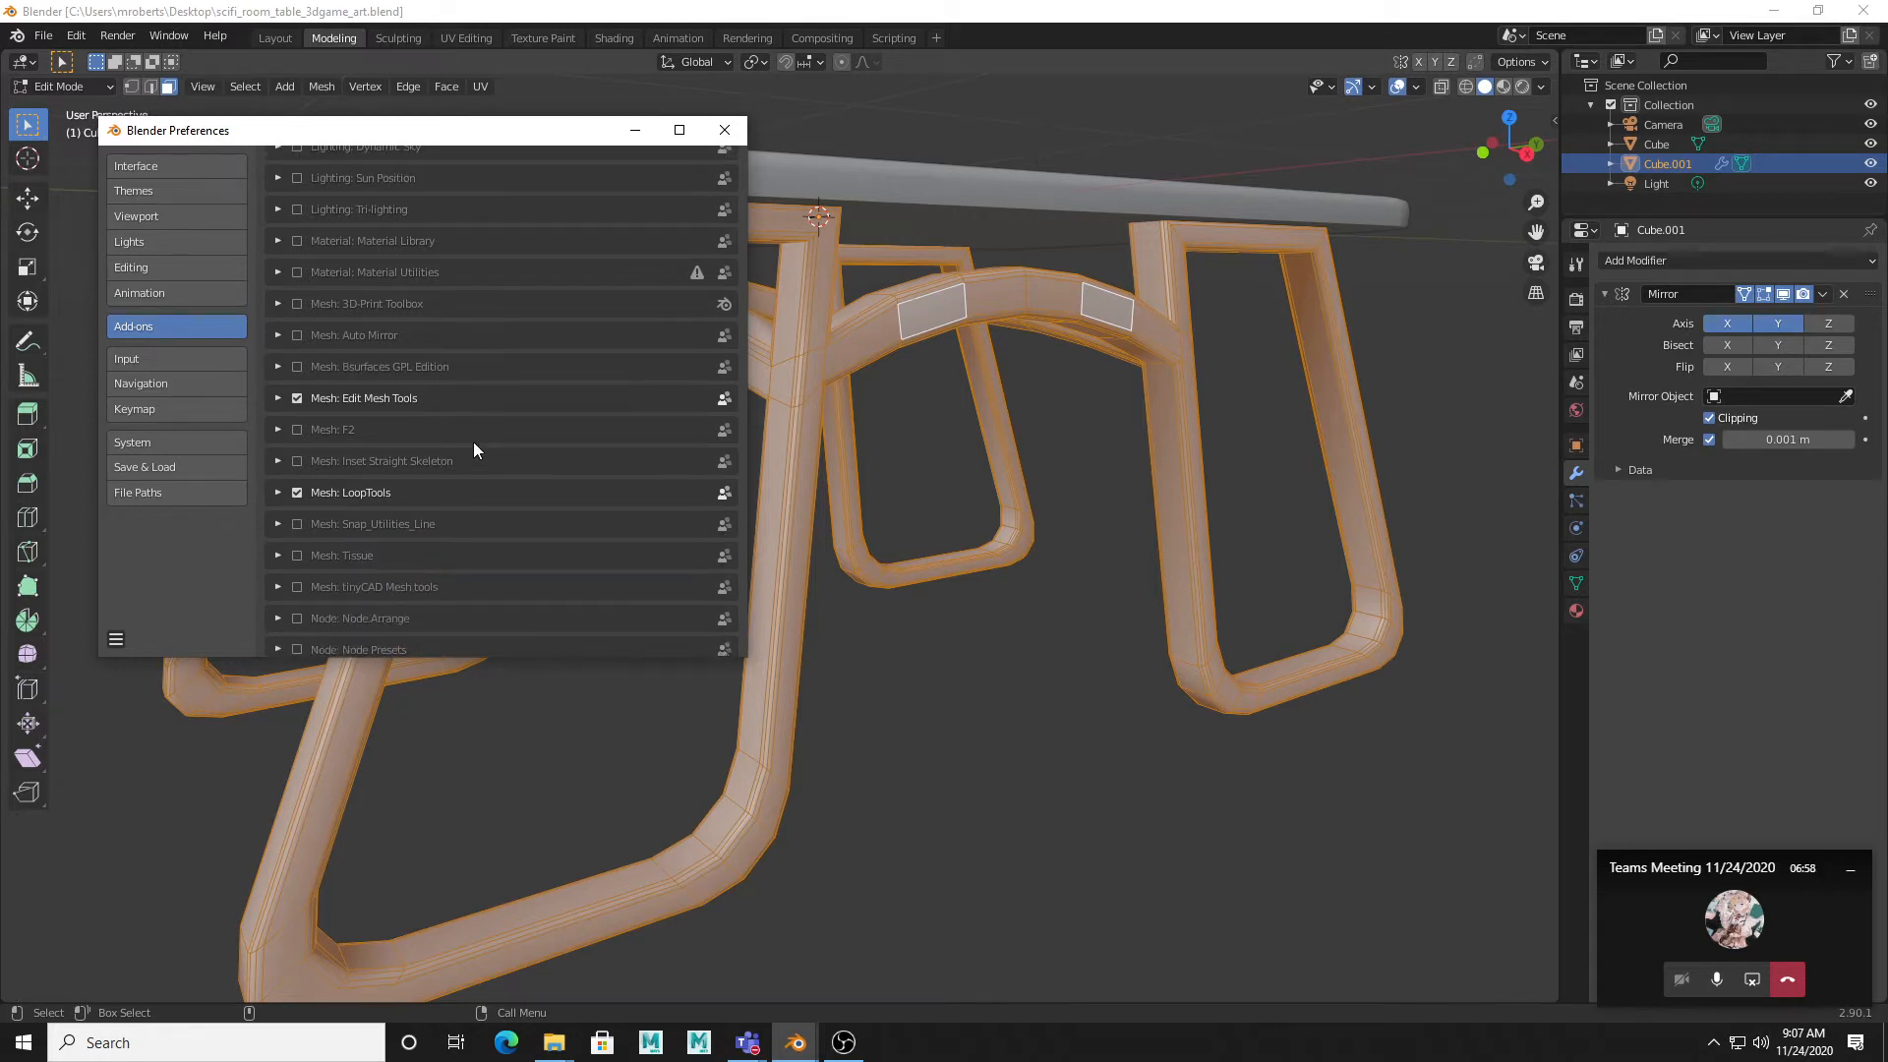
scroll(470, 458, up, 8)
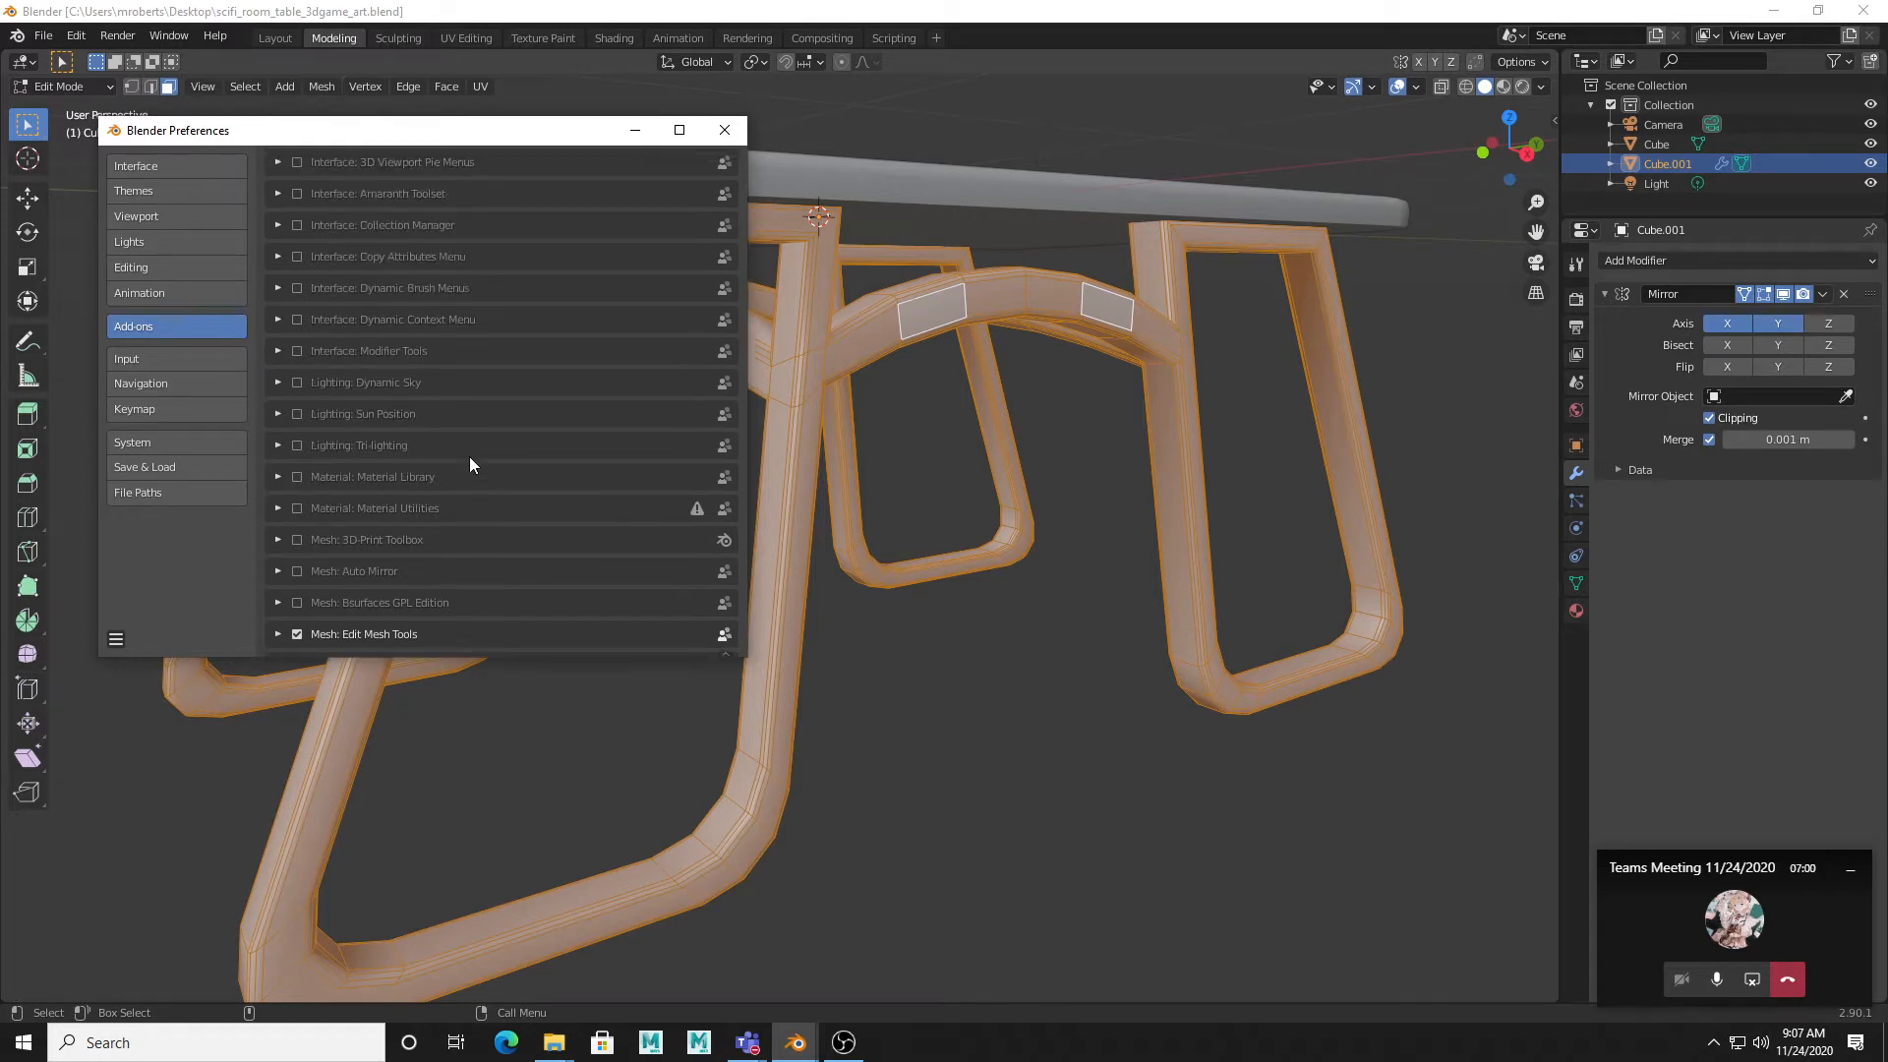
scroll(470, 458, up, 9)
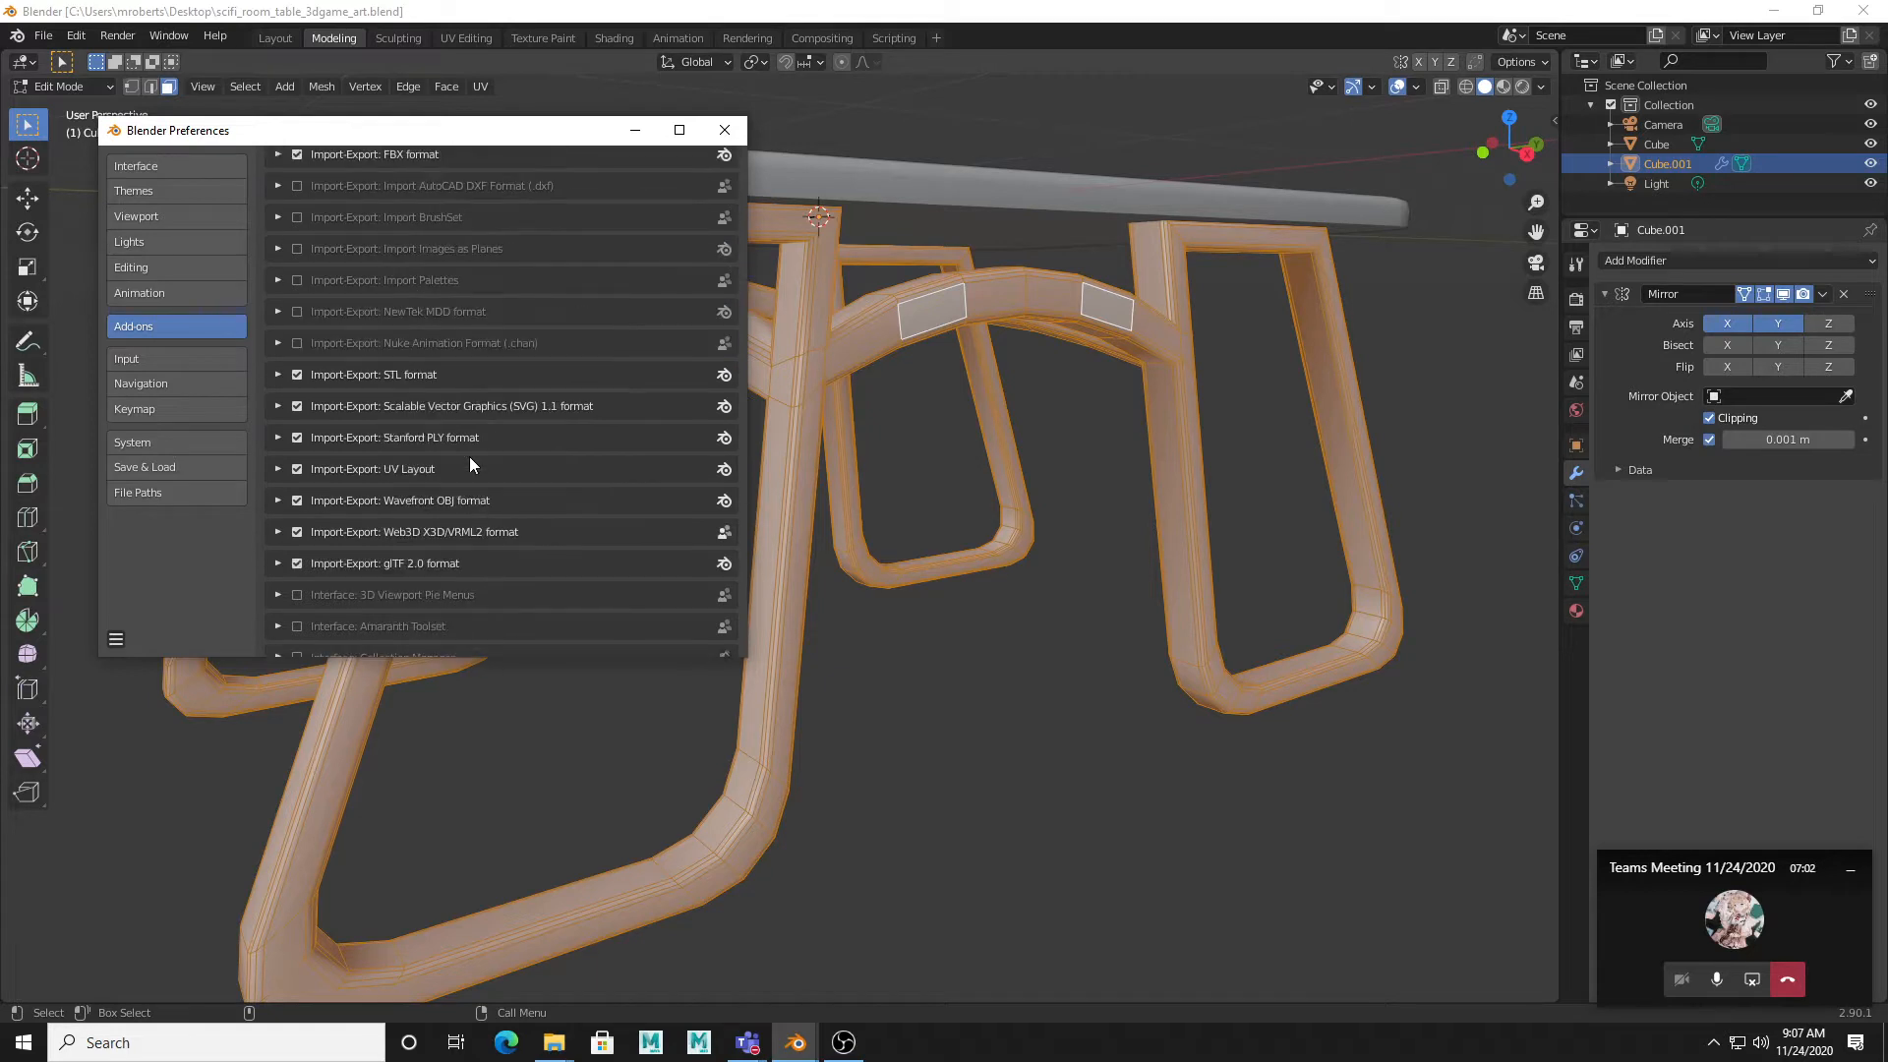
scroll(470, 458, up, 7)
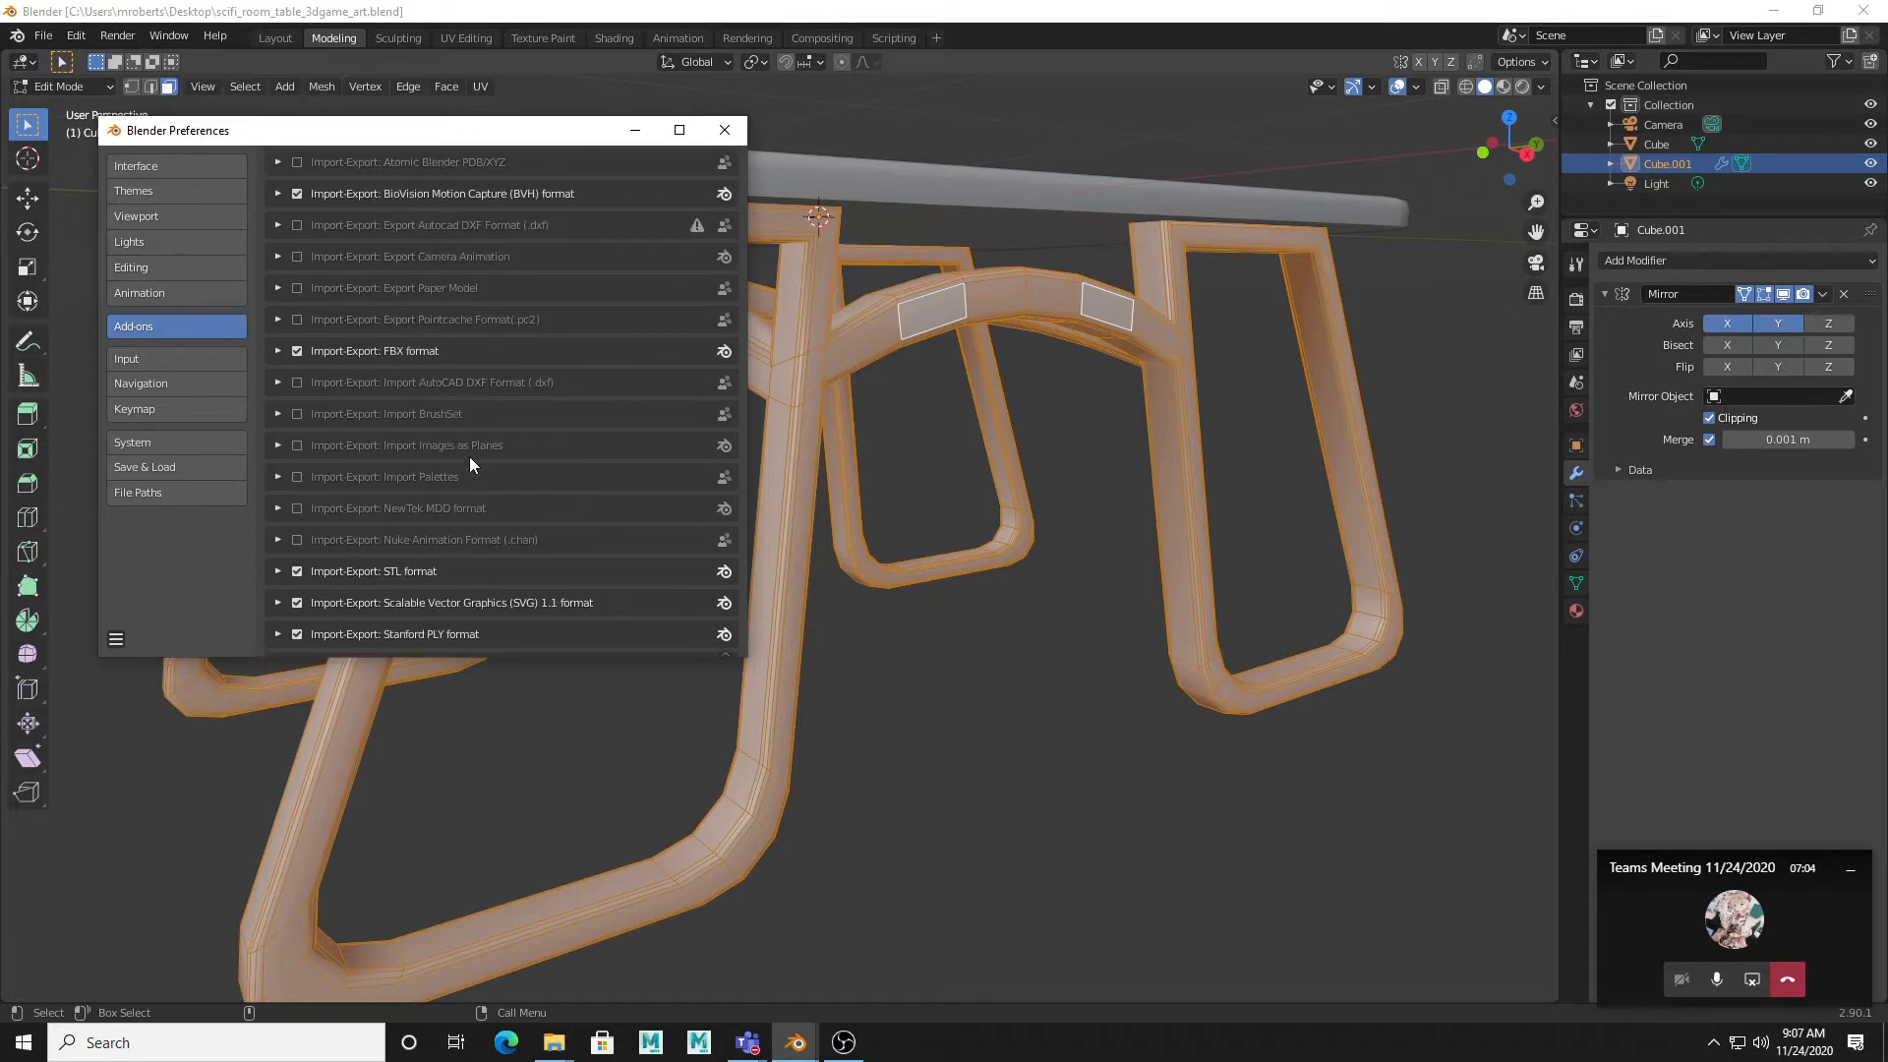
scroll(493, 502, up, 8)
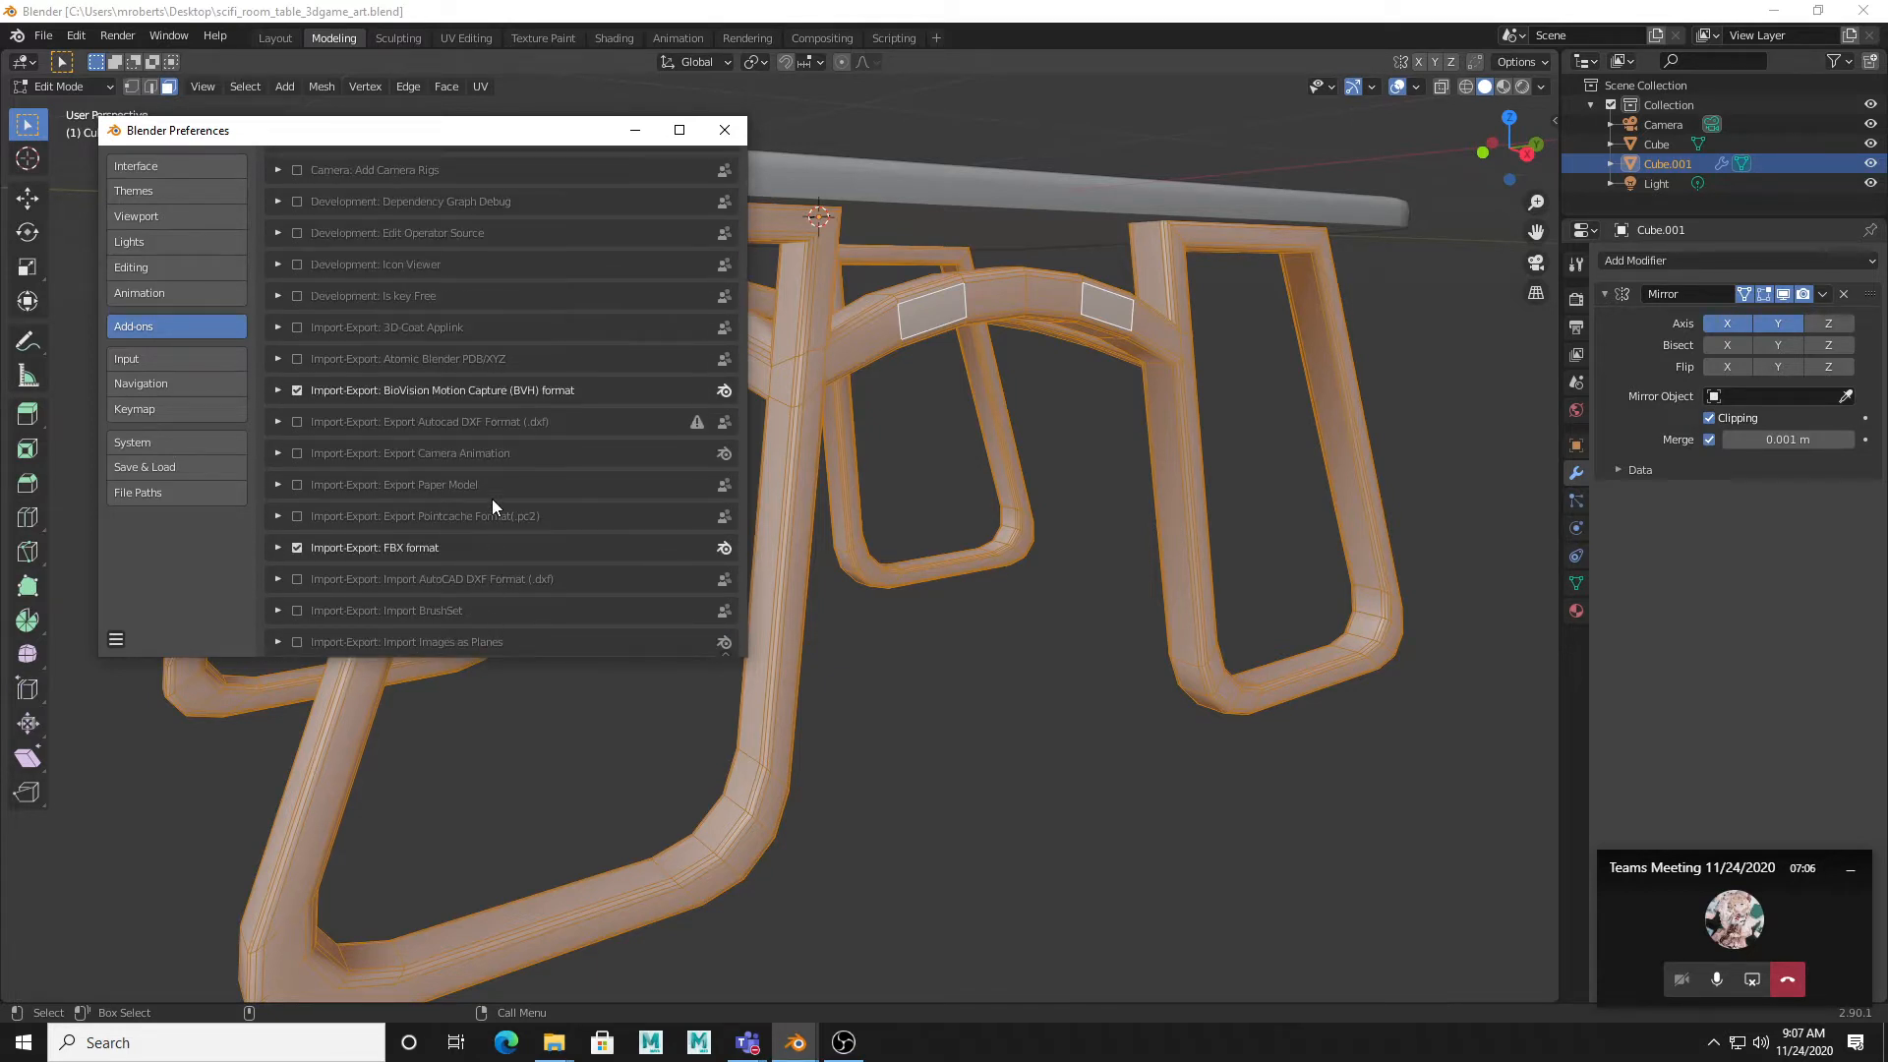
scroll(493, 504, up, 3)
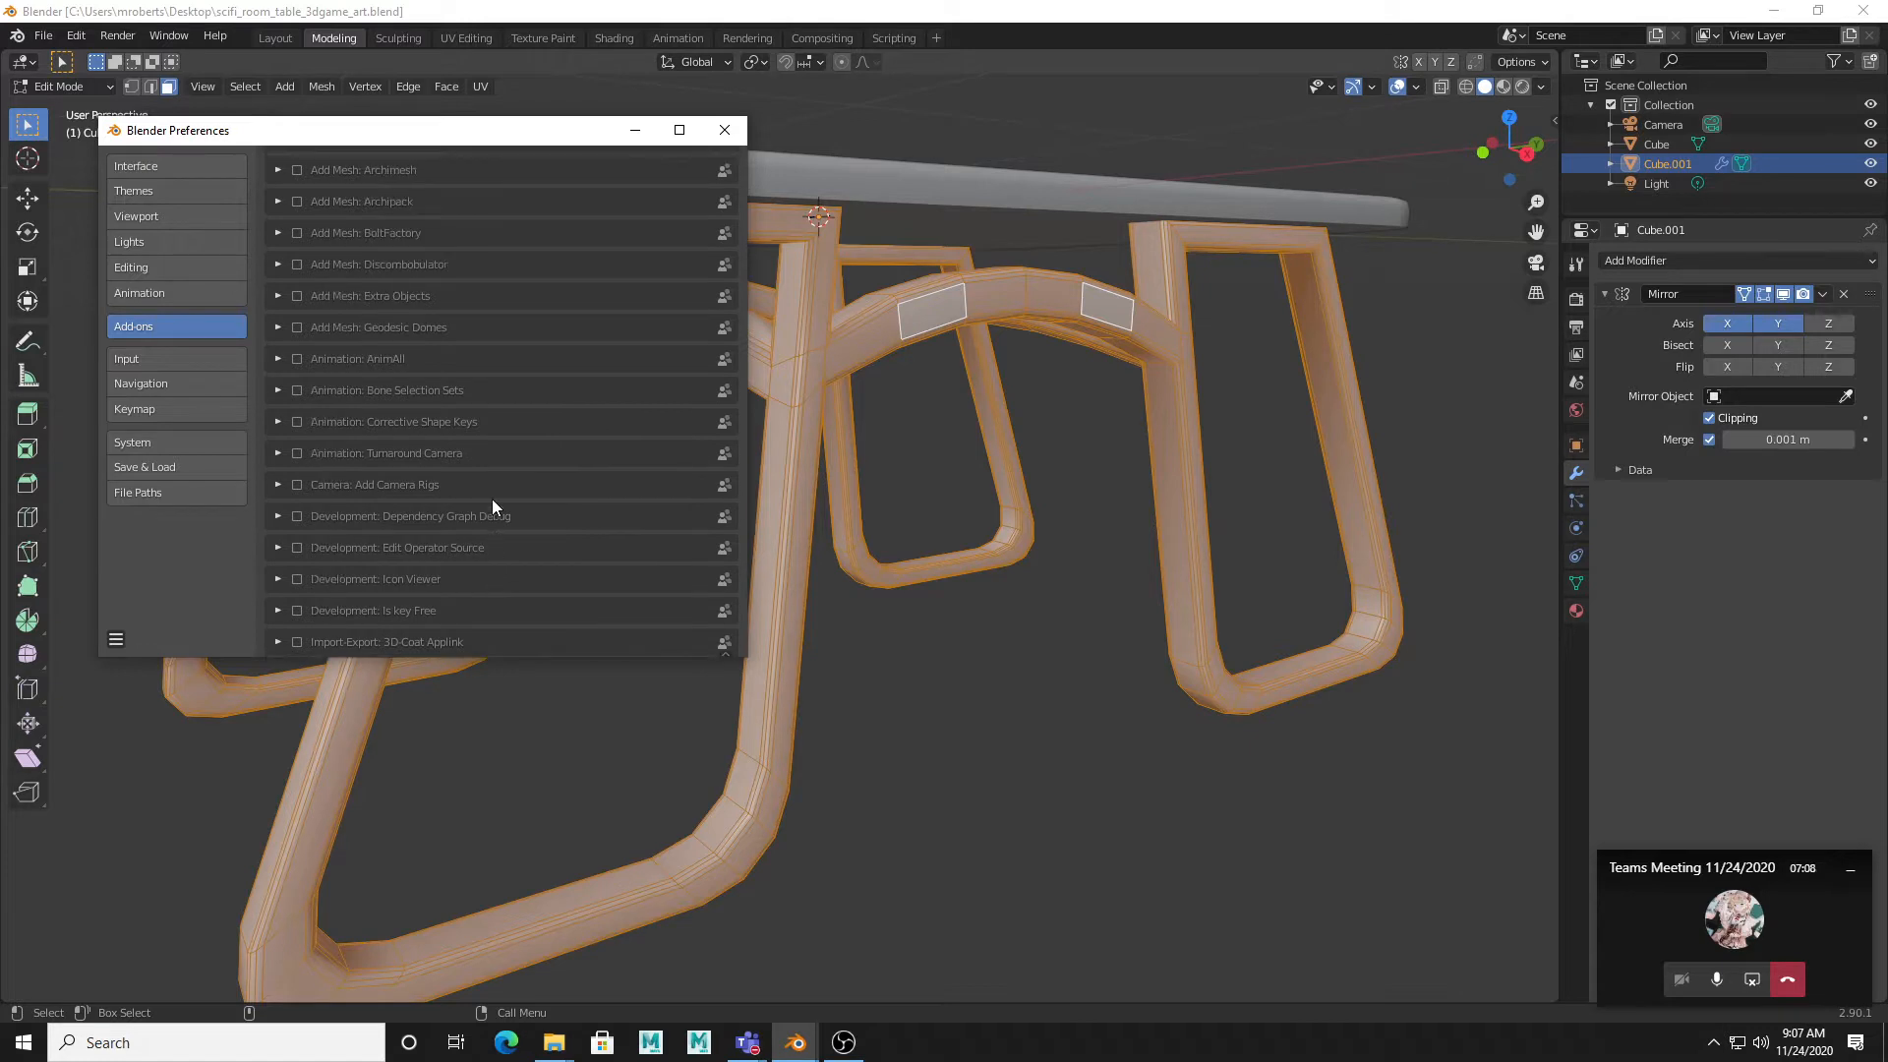
scroll(492, 505, up, 8)
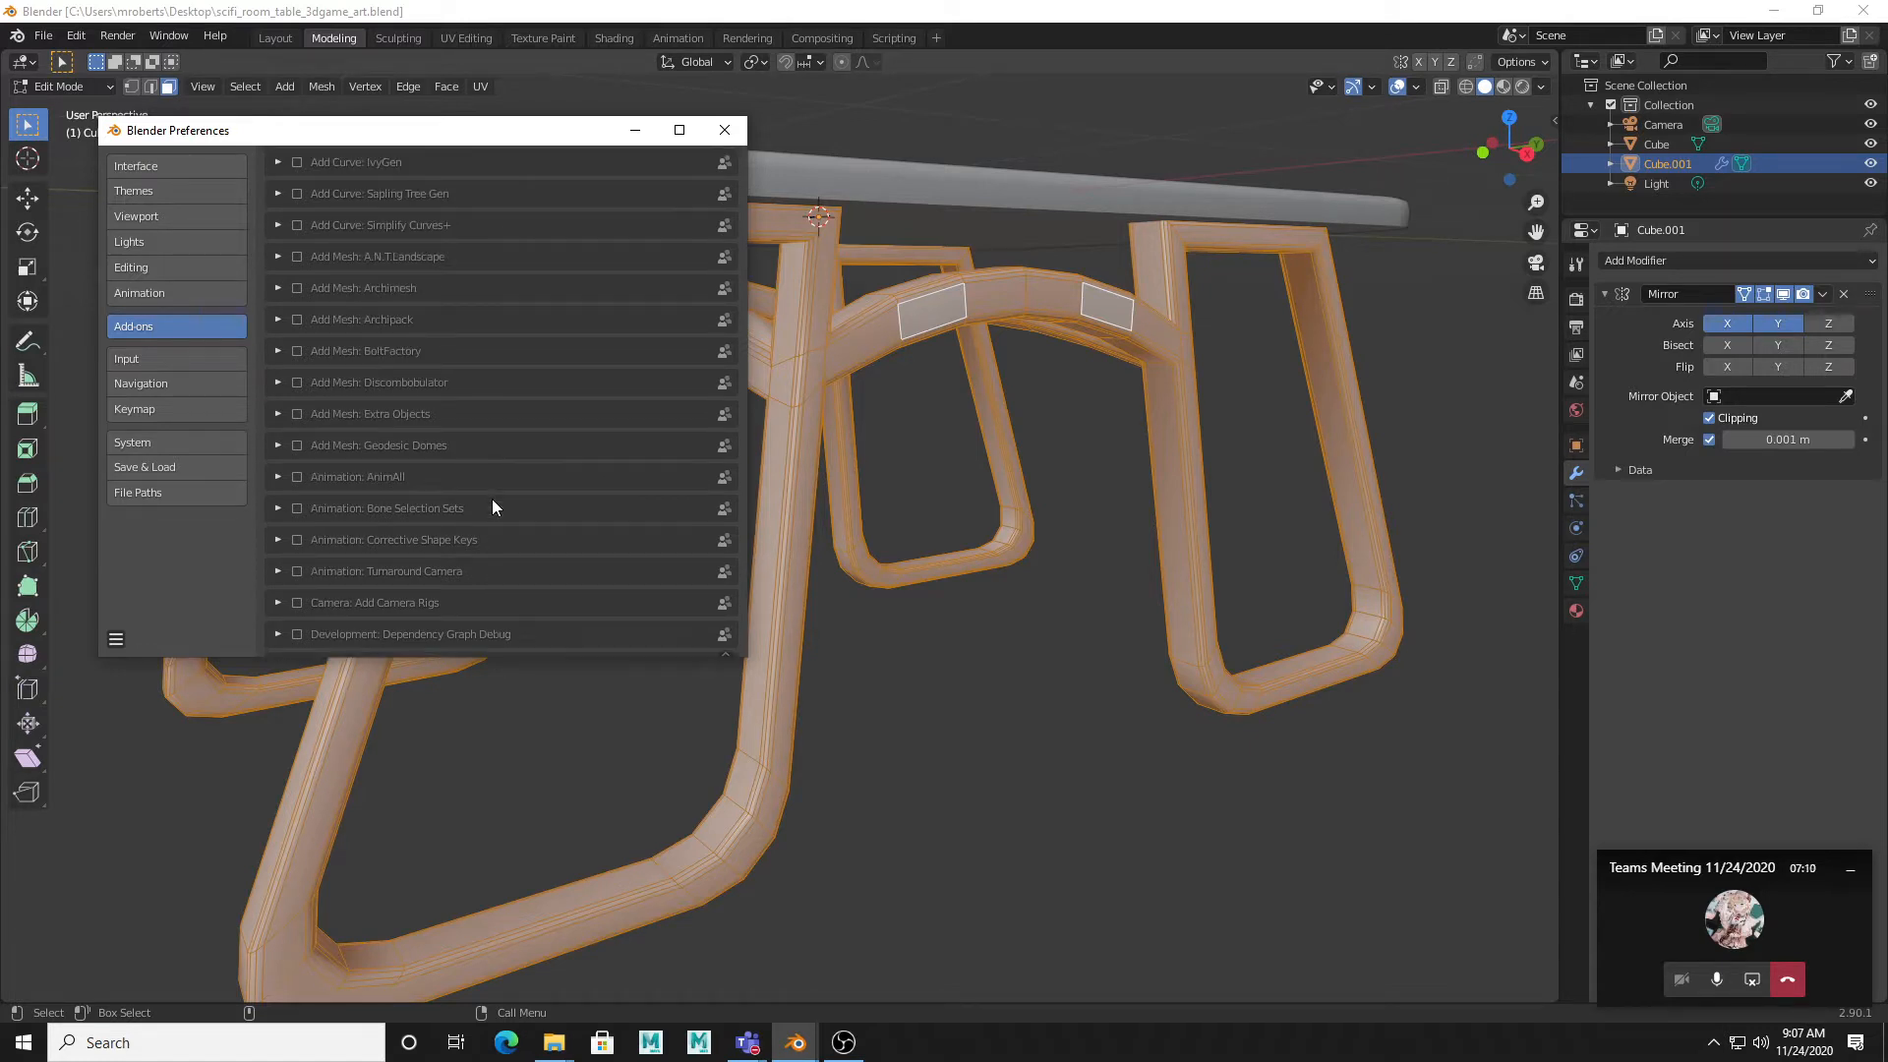
scroll(492, 507, up, 3)
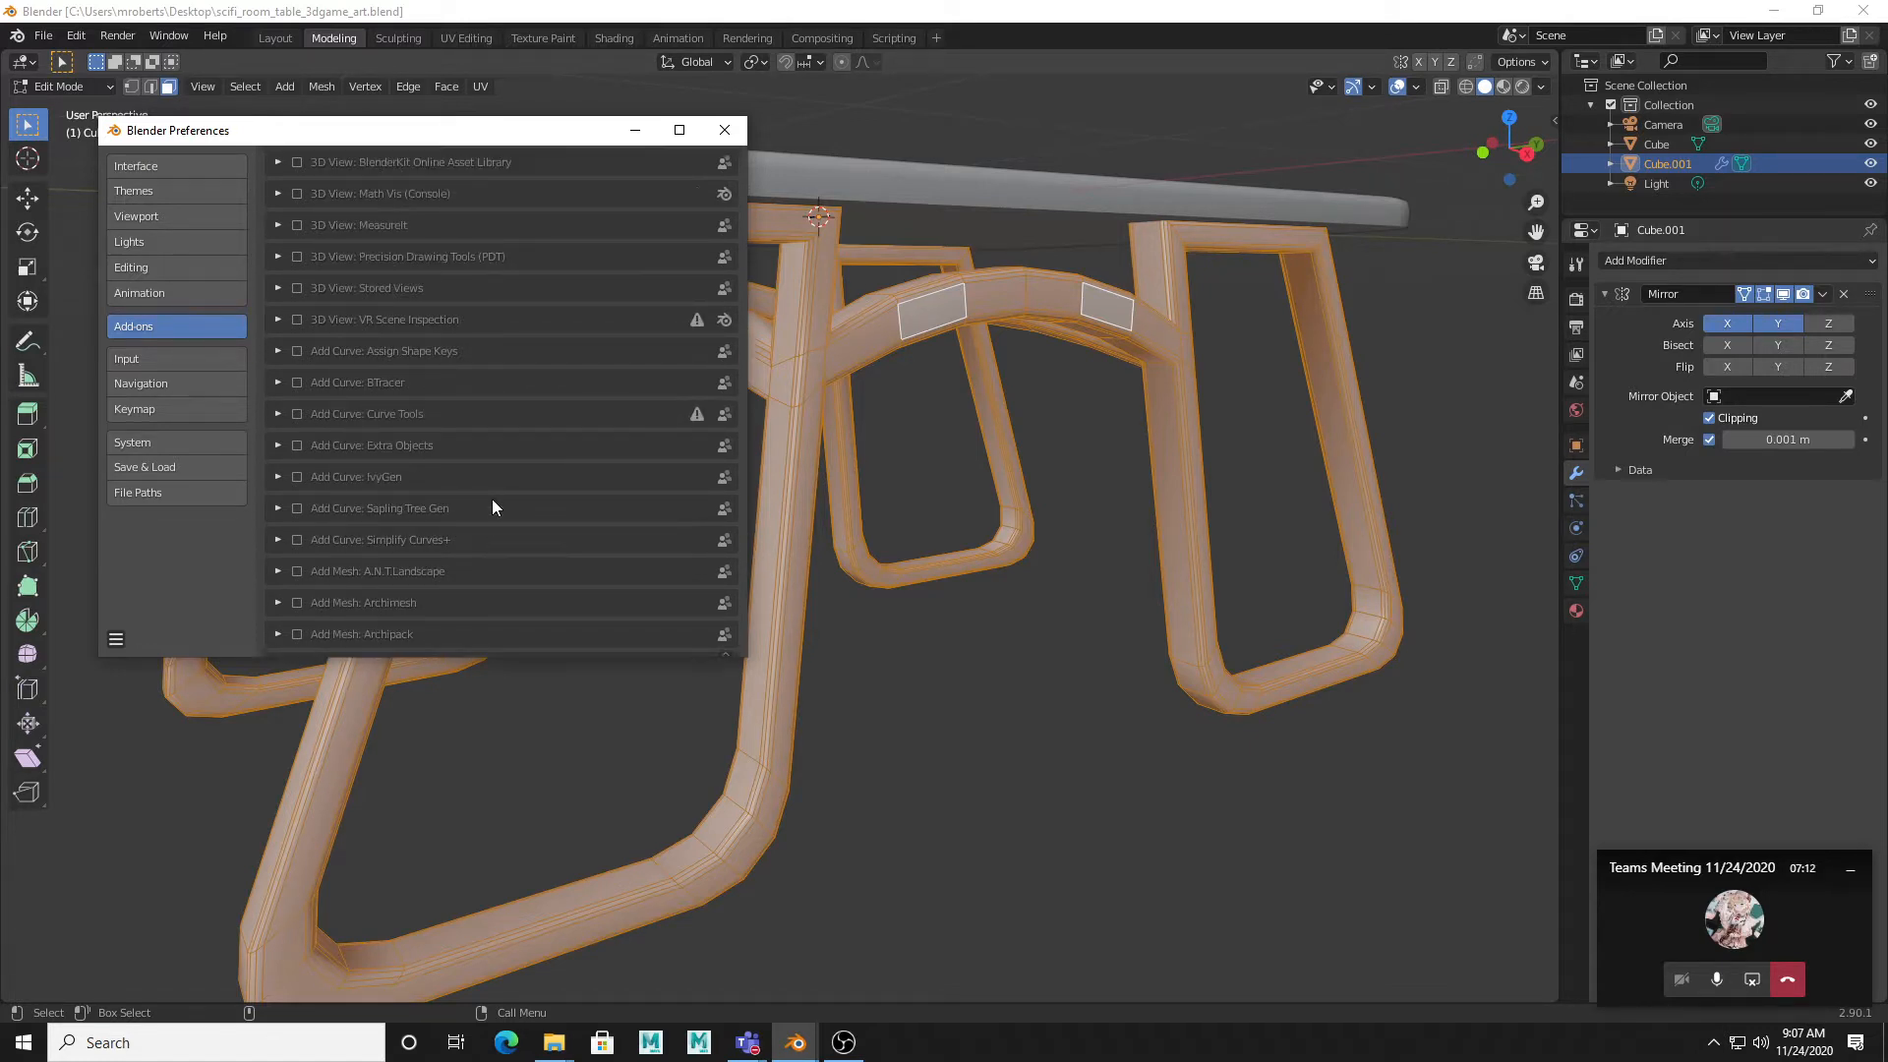
scroll(492, 500, up, 2)
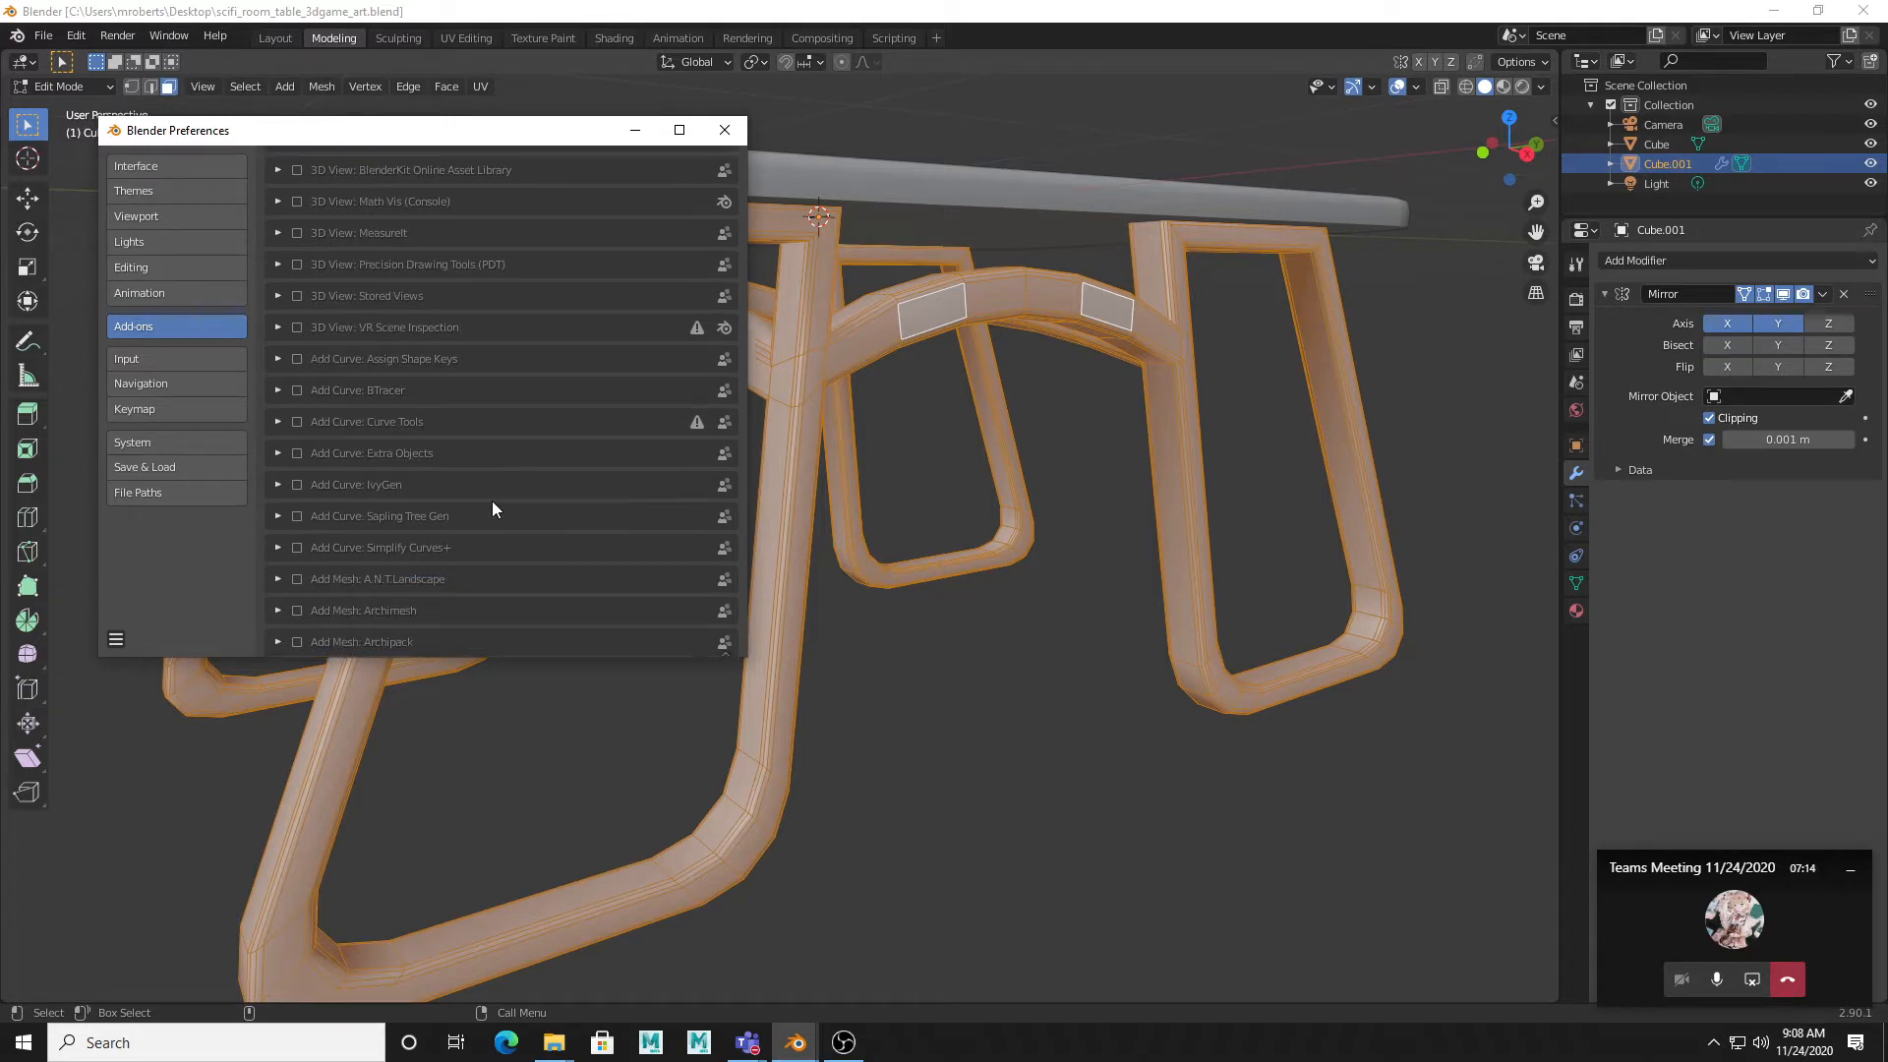
scroll(492, 501, down, 11)
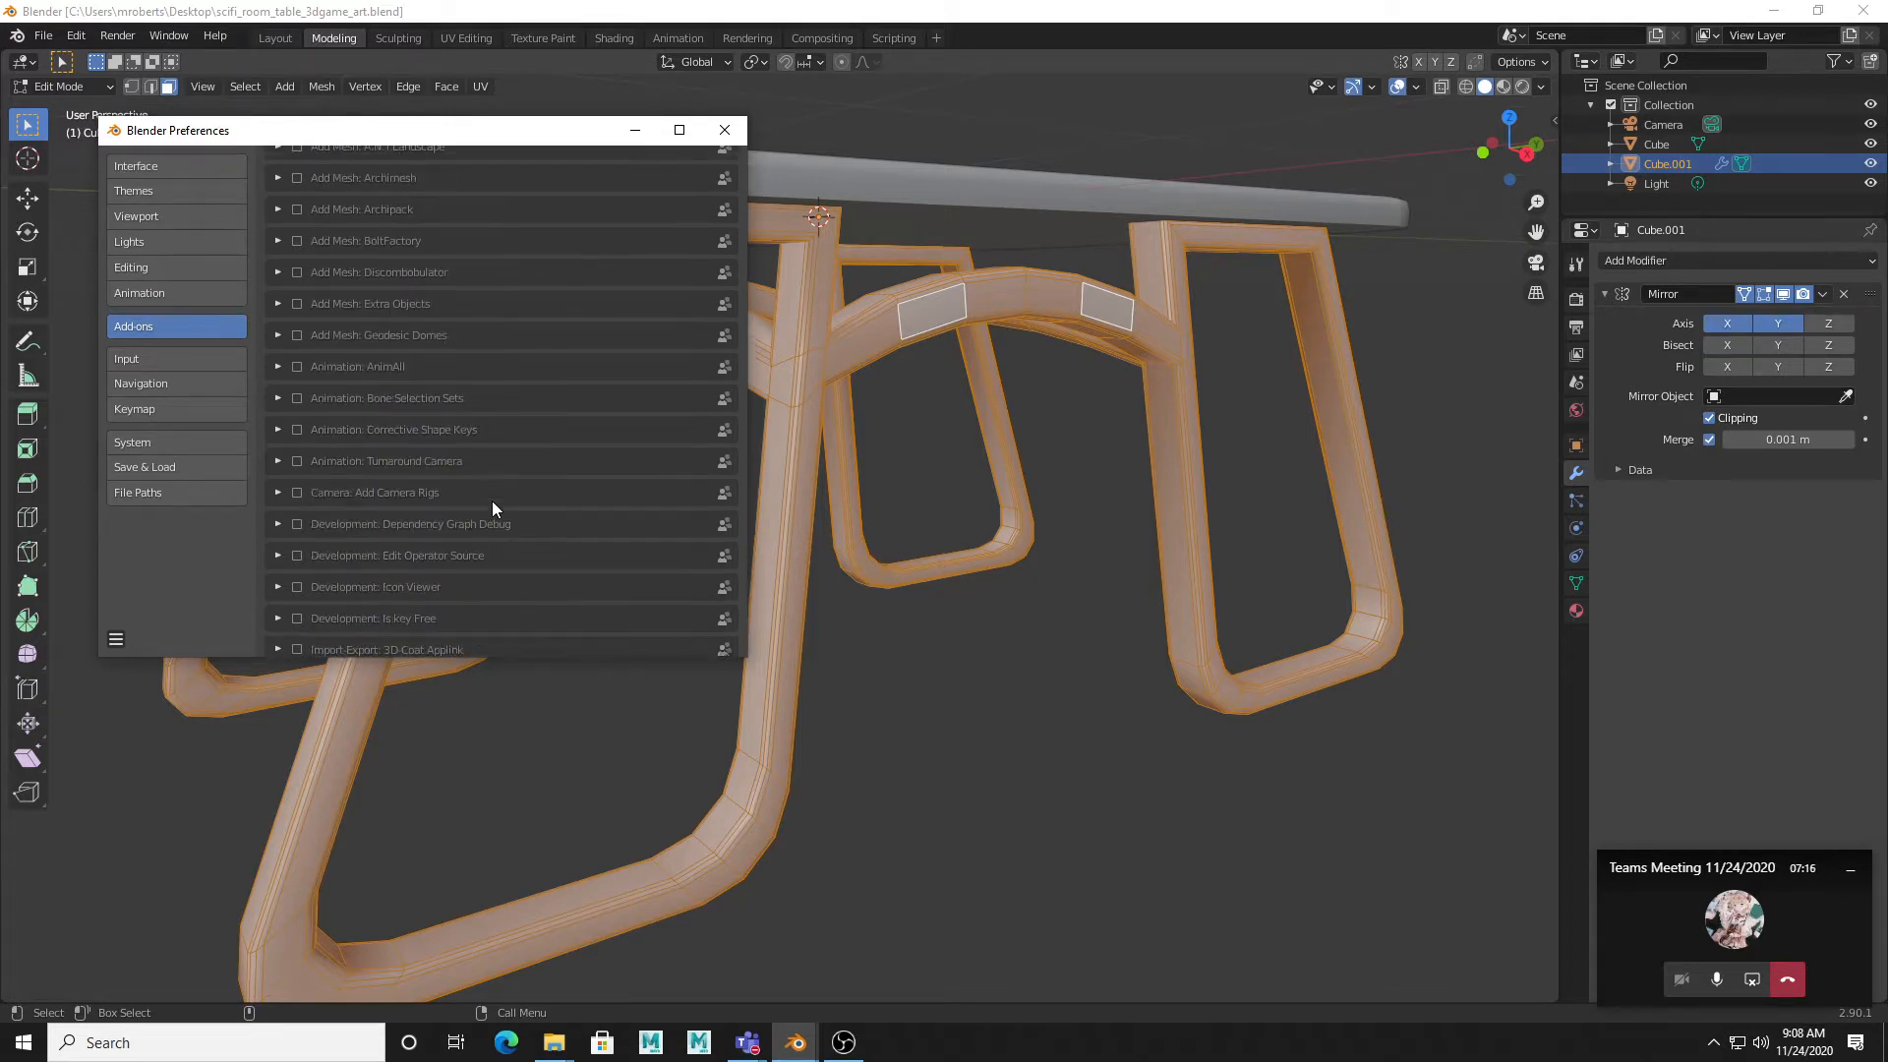
scroll(492, 499, down, 10)
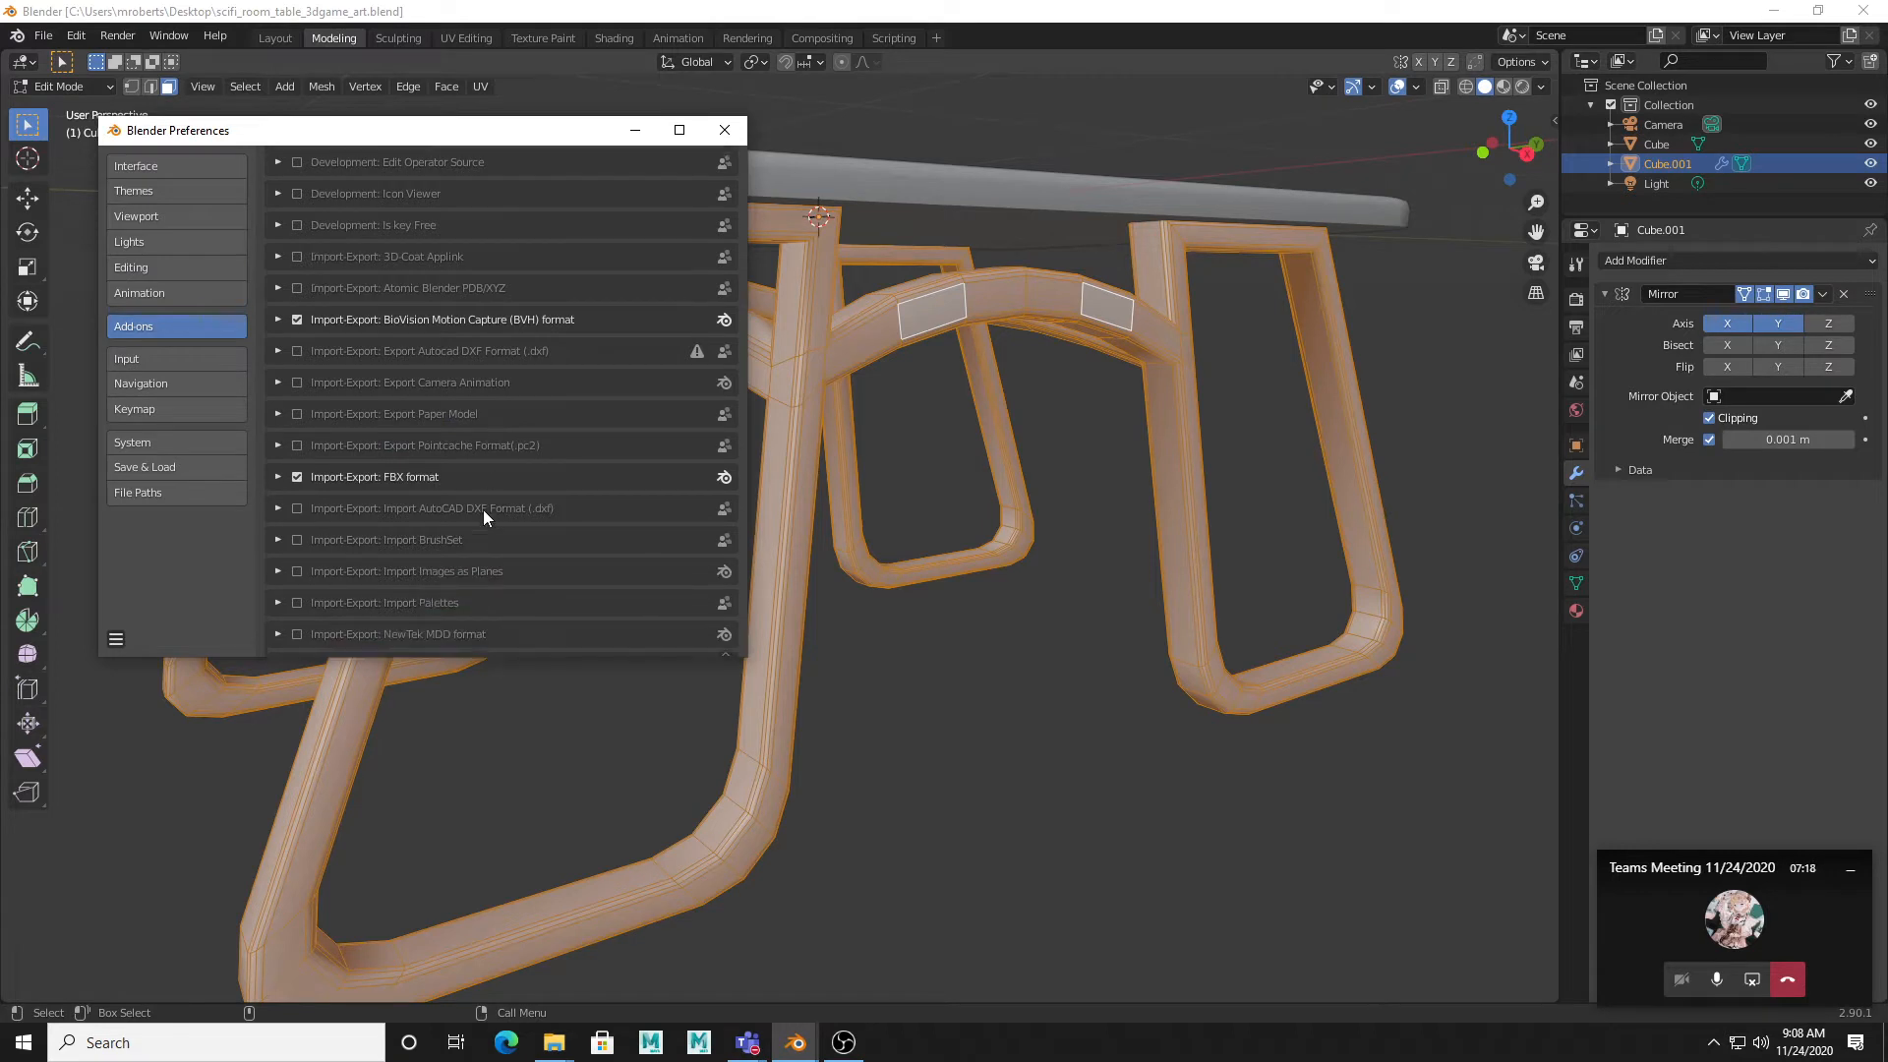
scroll(482, 511, down, 5)
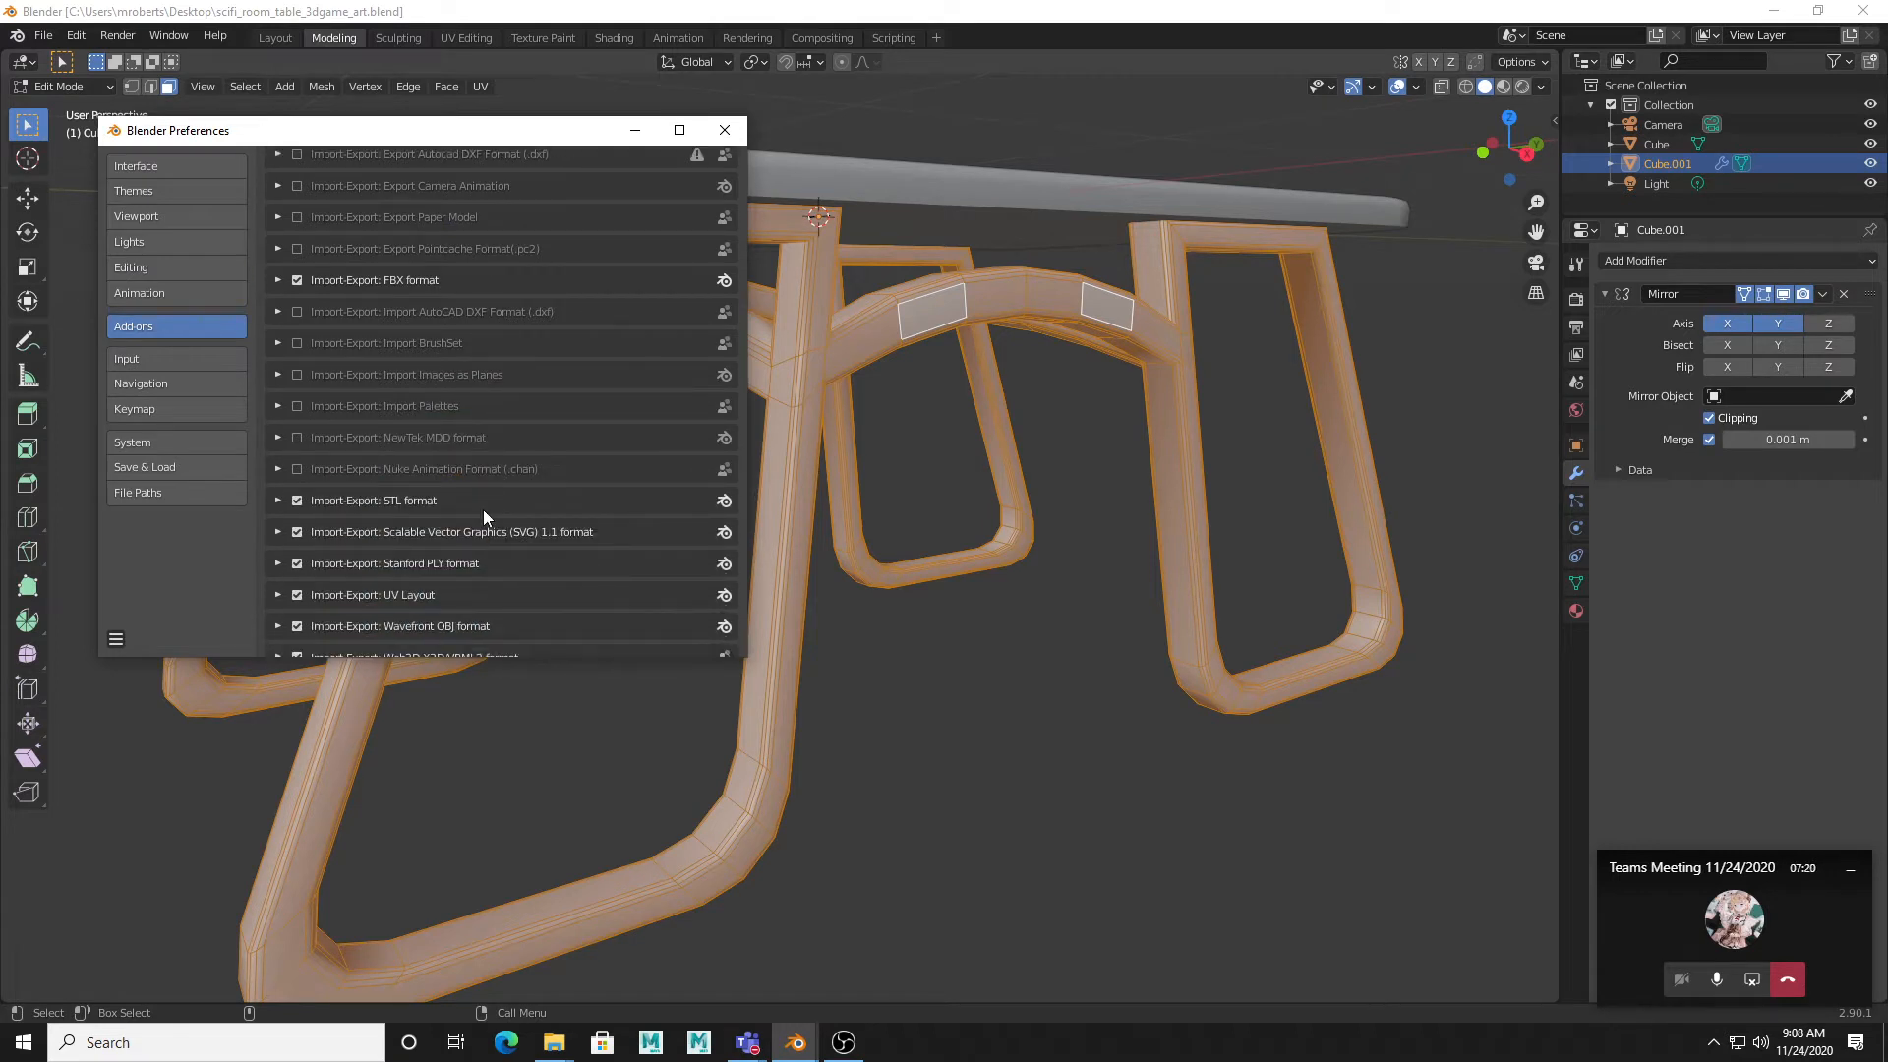
scroll(482, 513, down, 1)
scroll(388, 555, down, 2)
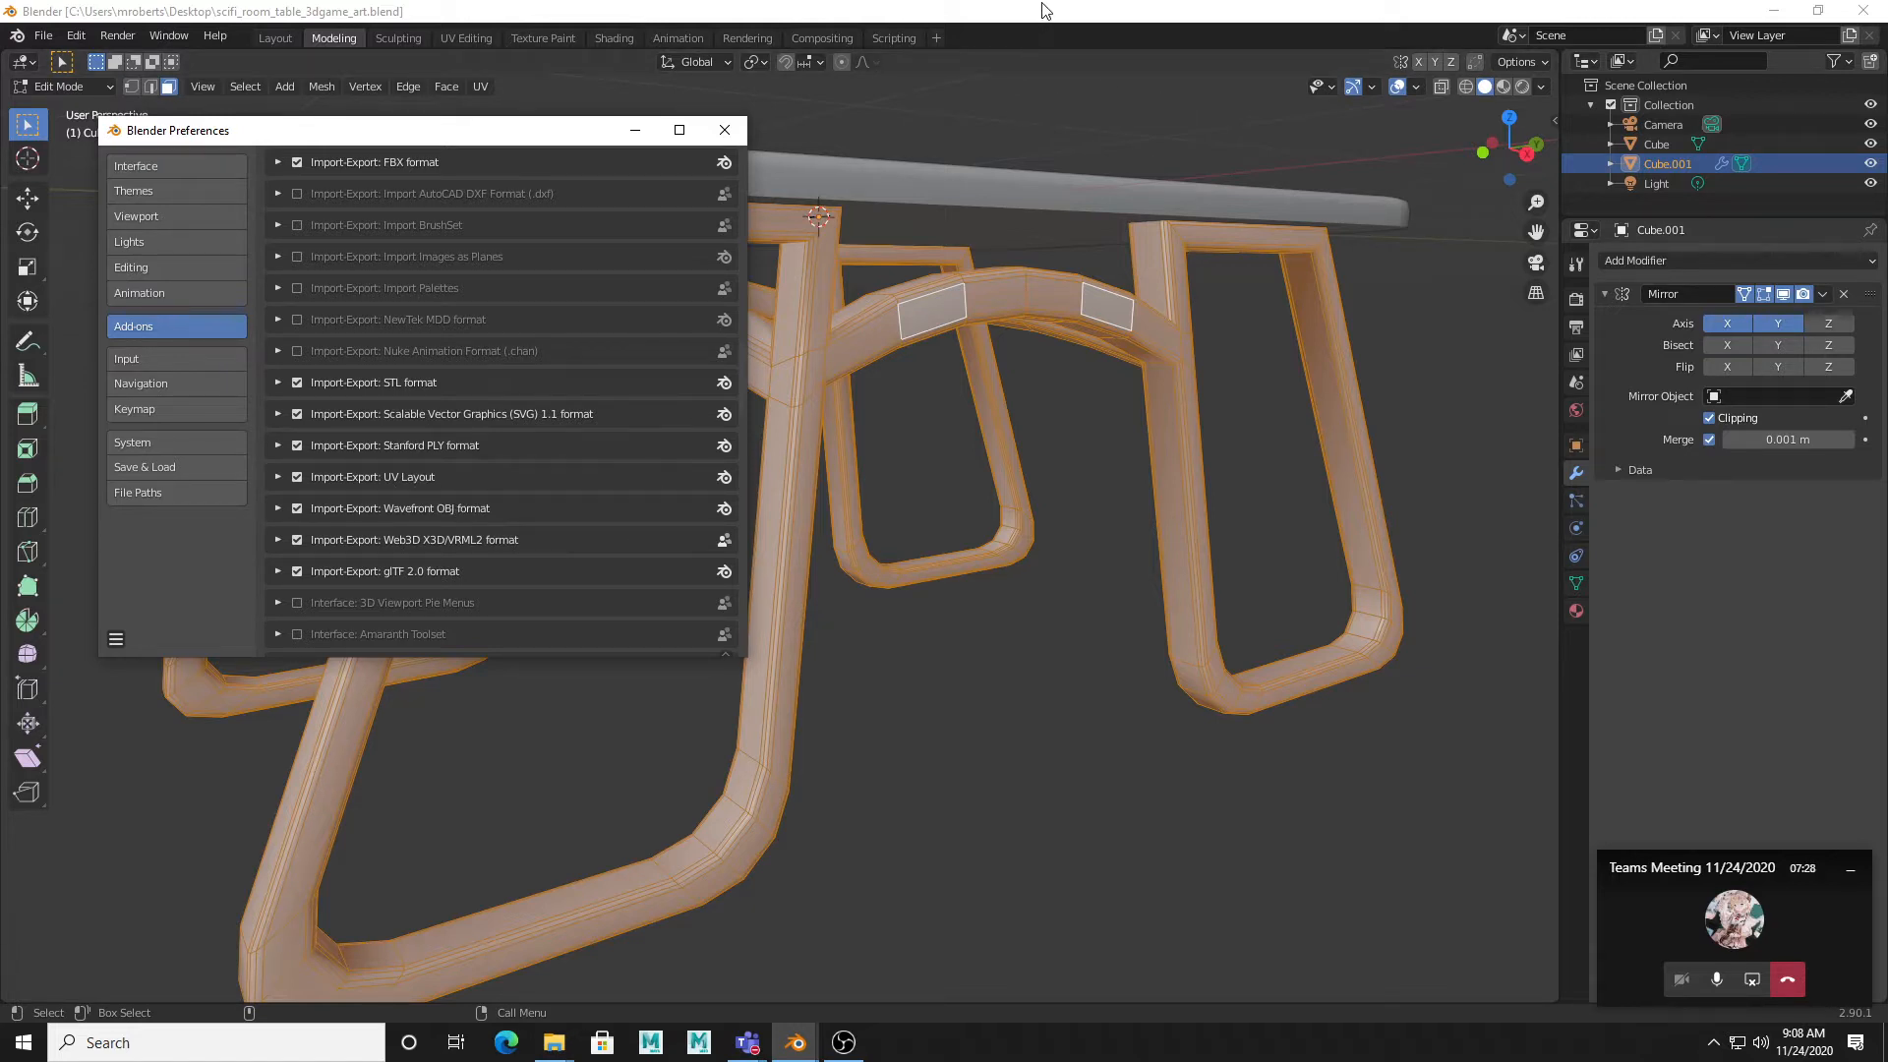
scroll(376, 569, down, 11)
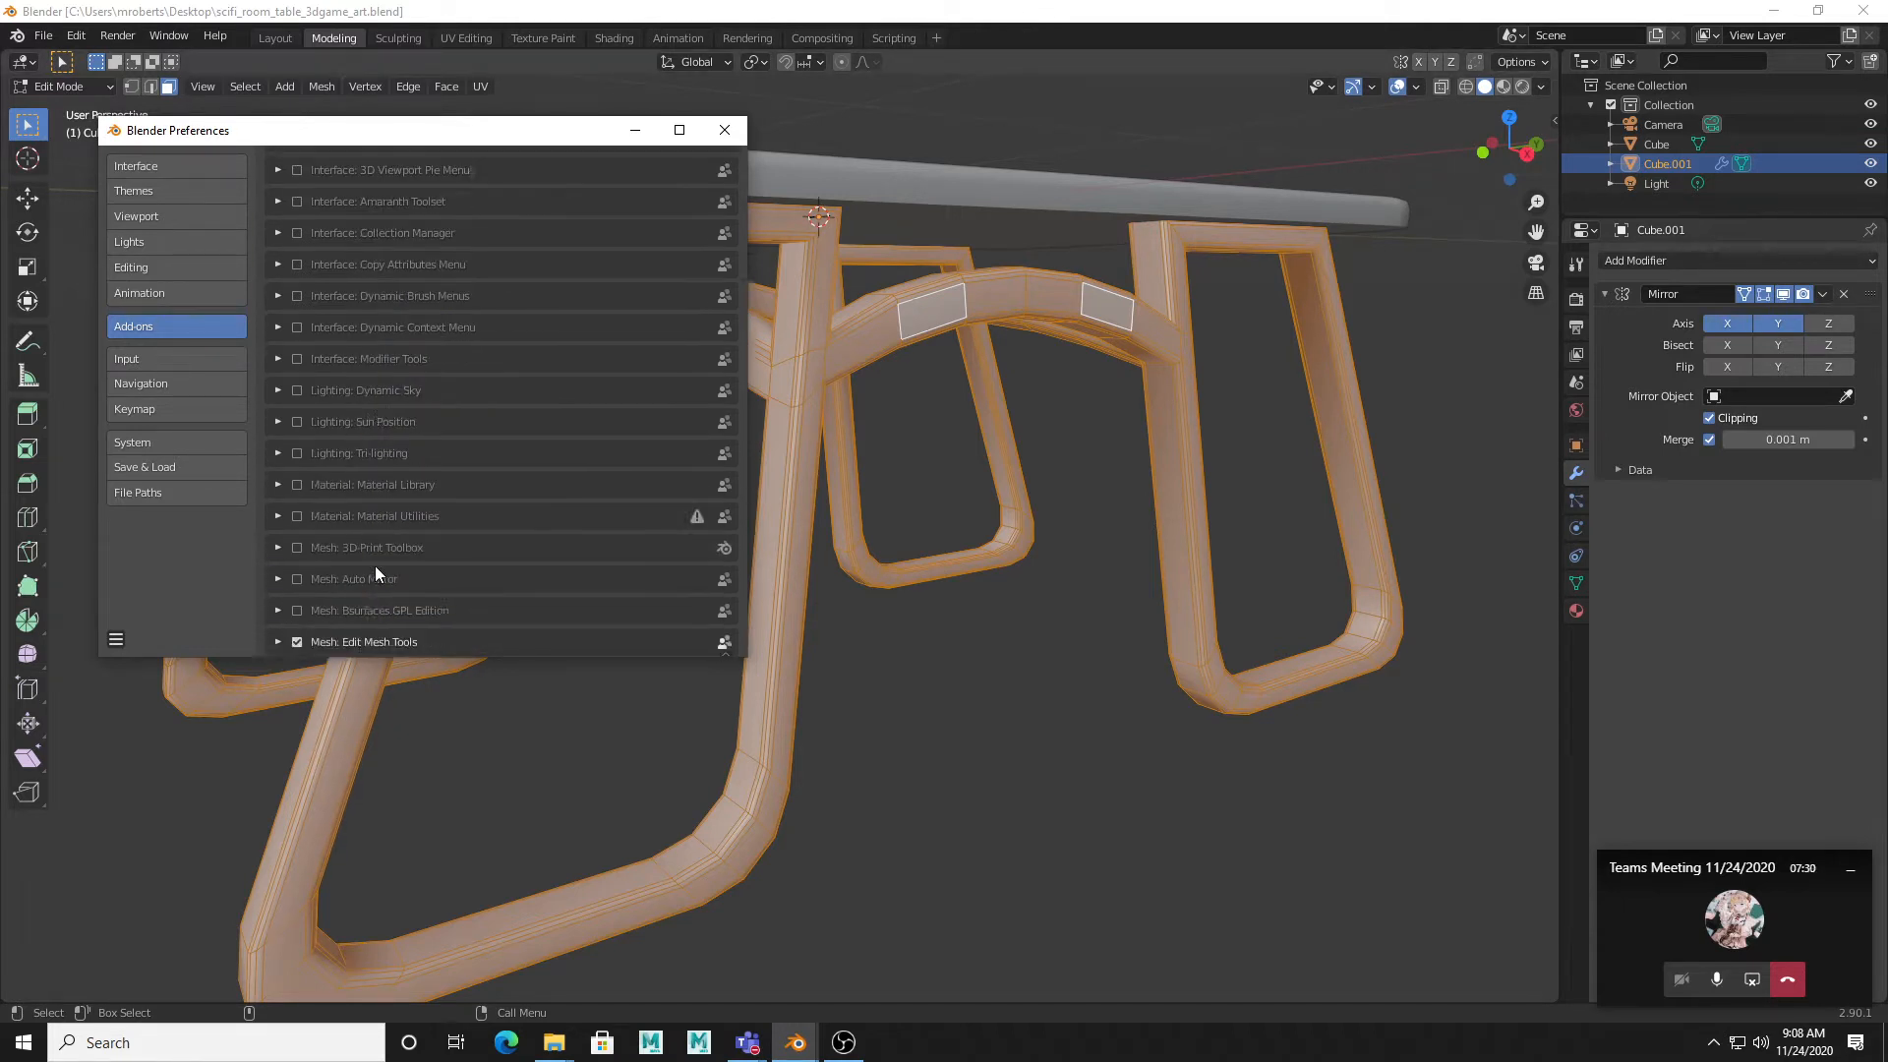
scroll(376, 571, down, 20)
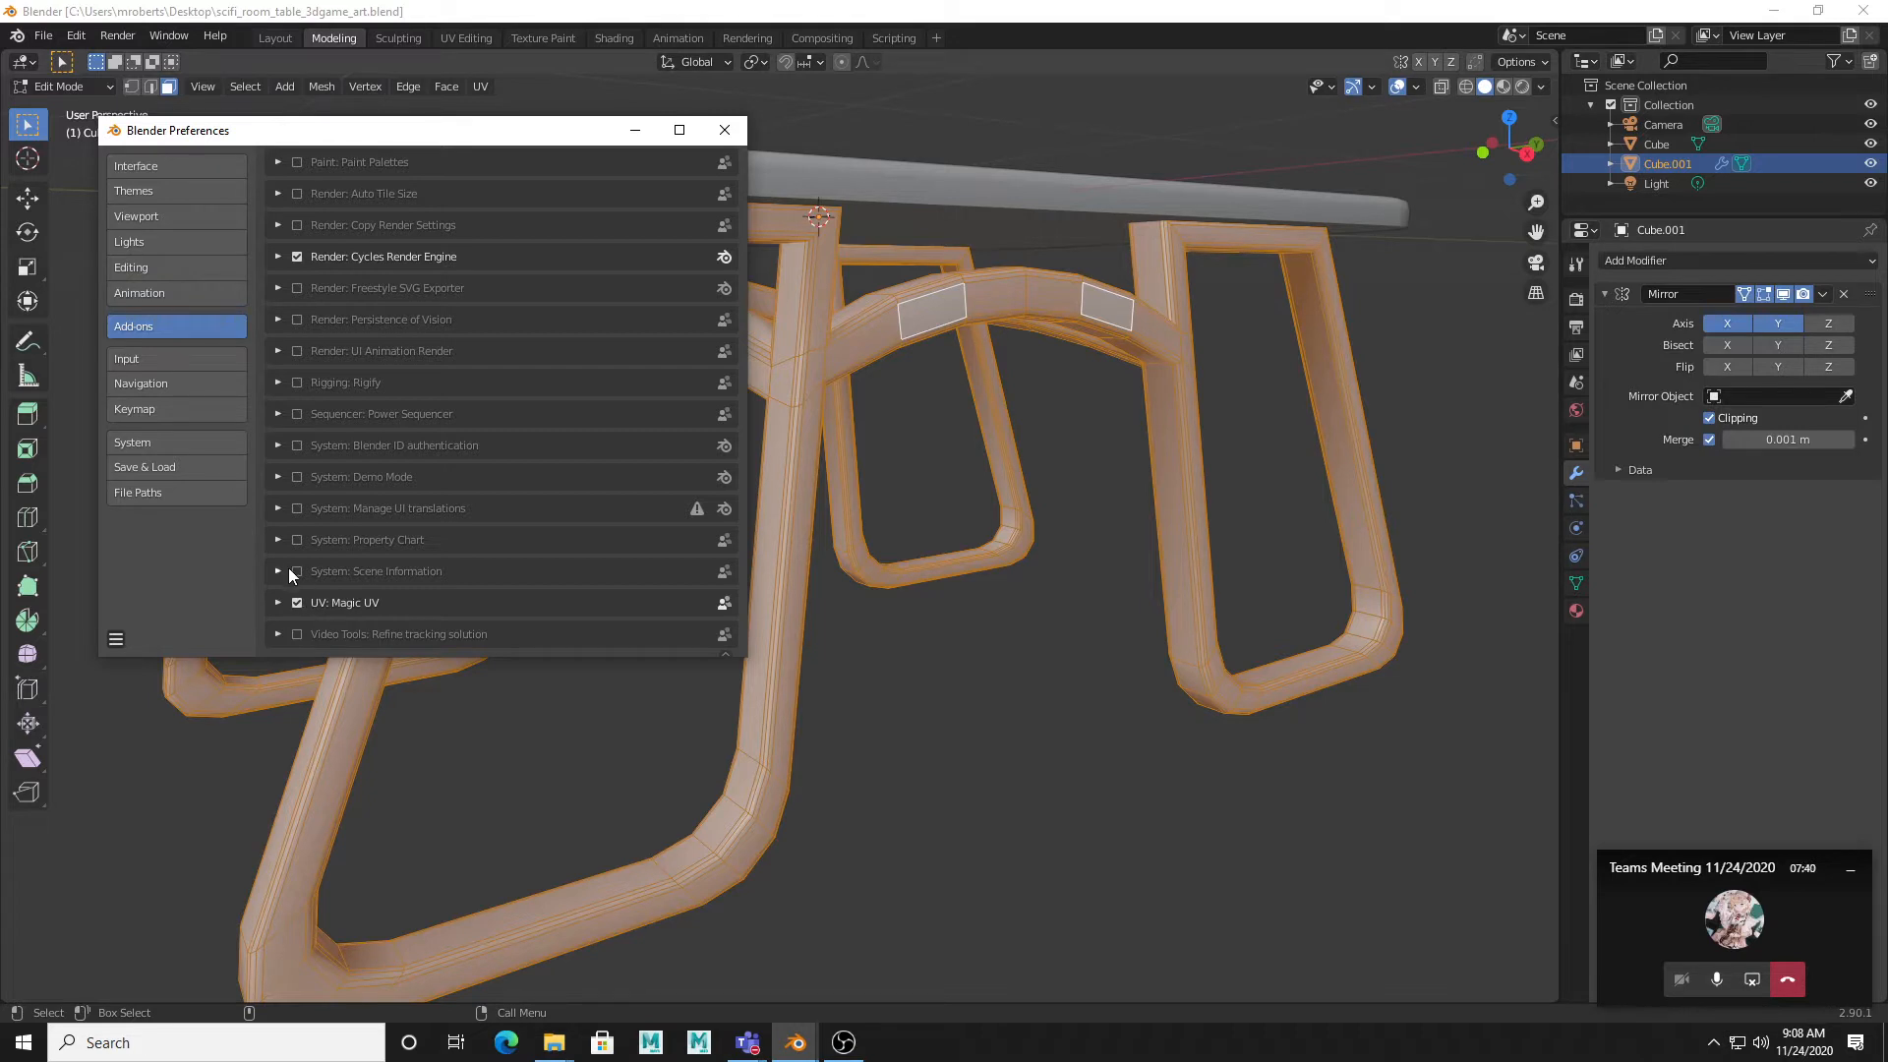
scroll(586, 442, up, 20)
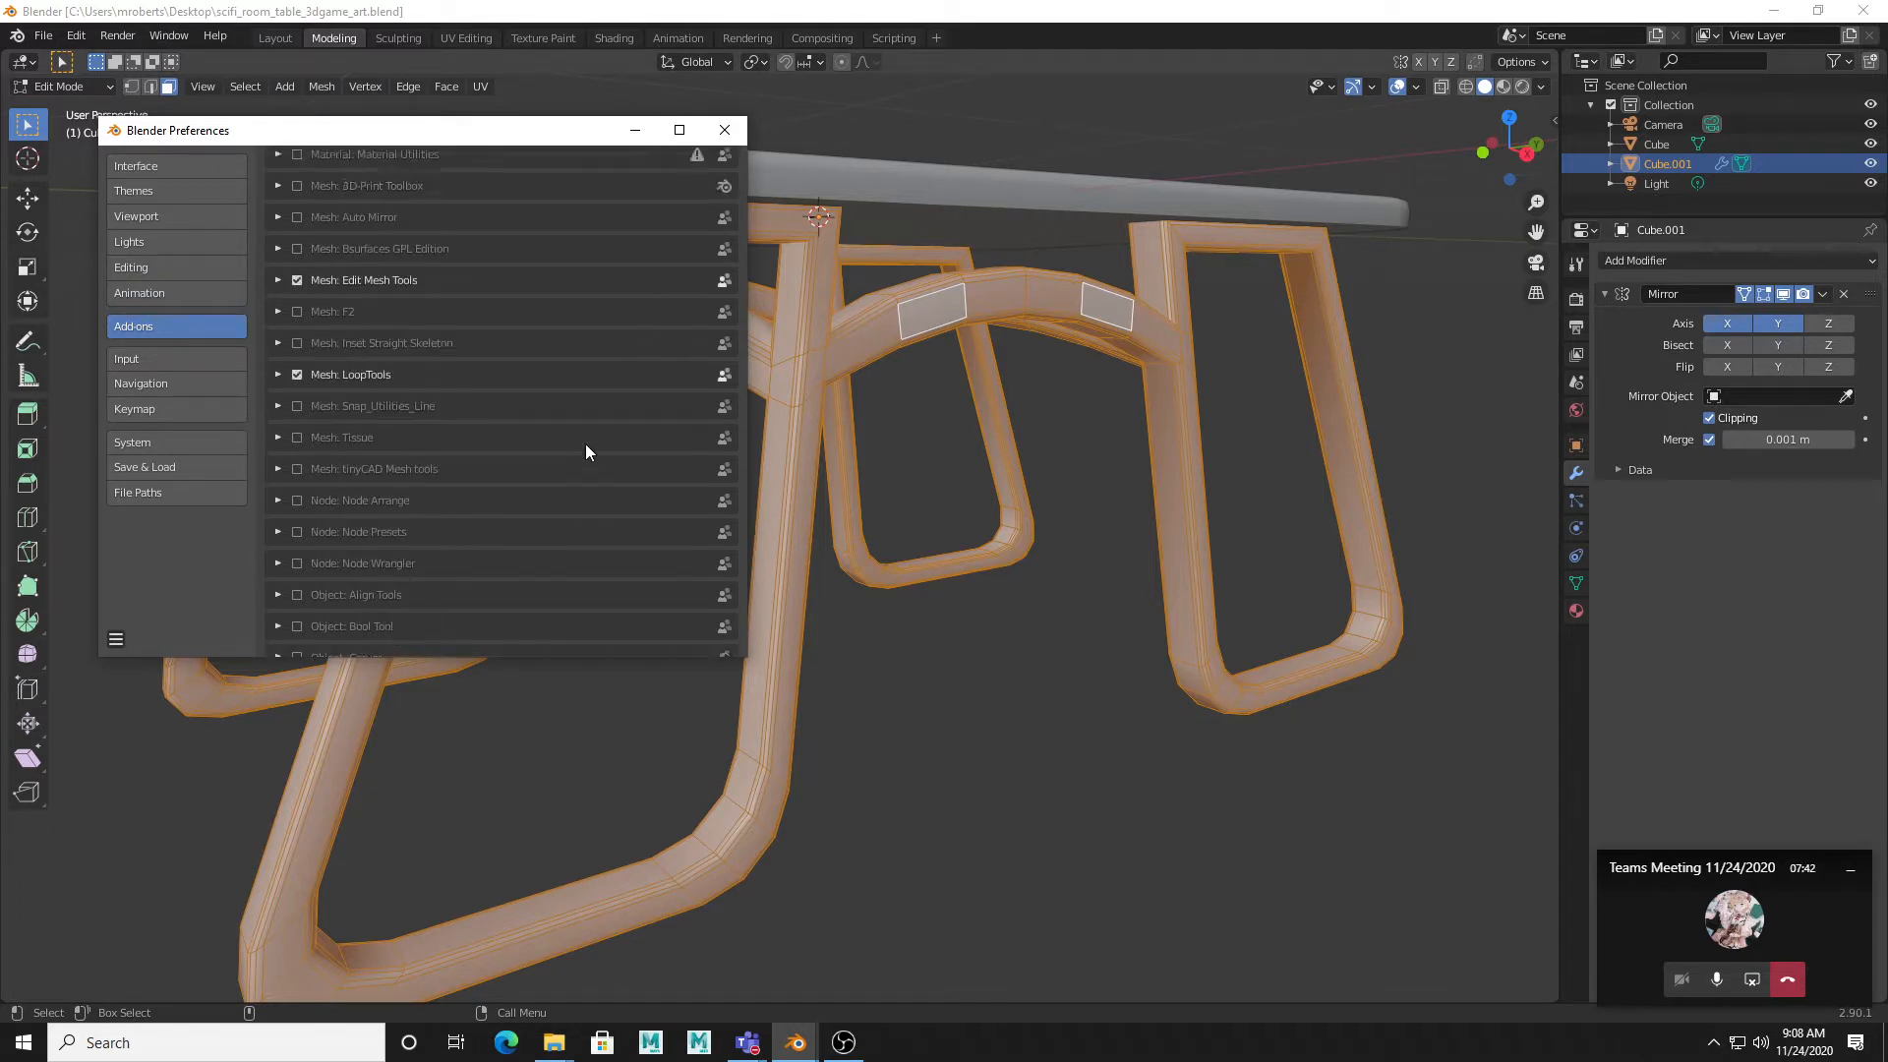
scroll(587, 447, up, 5)
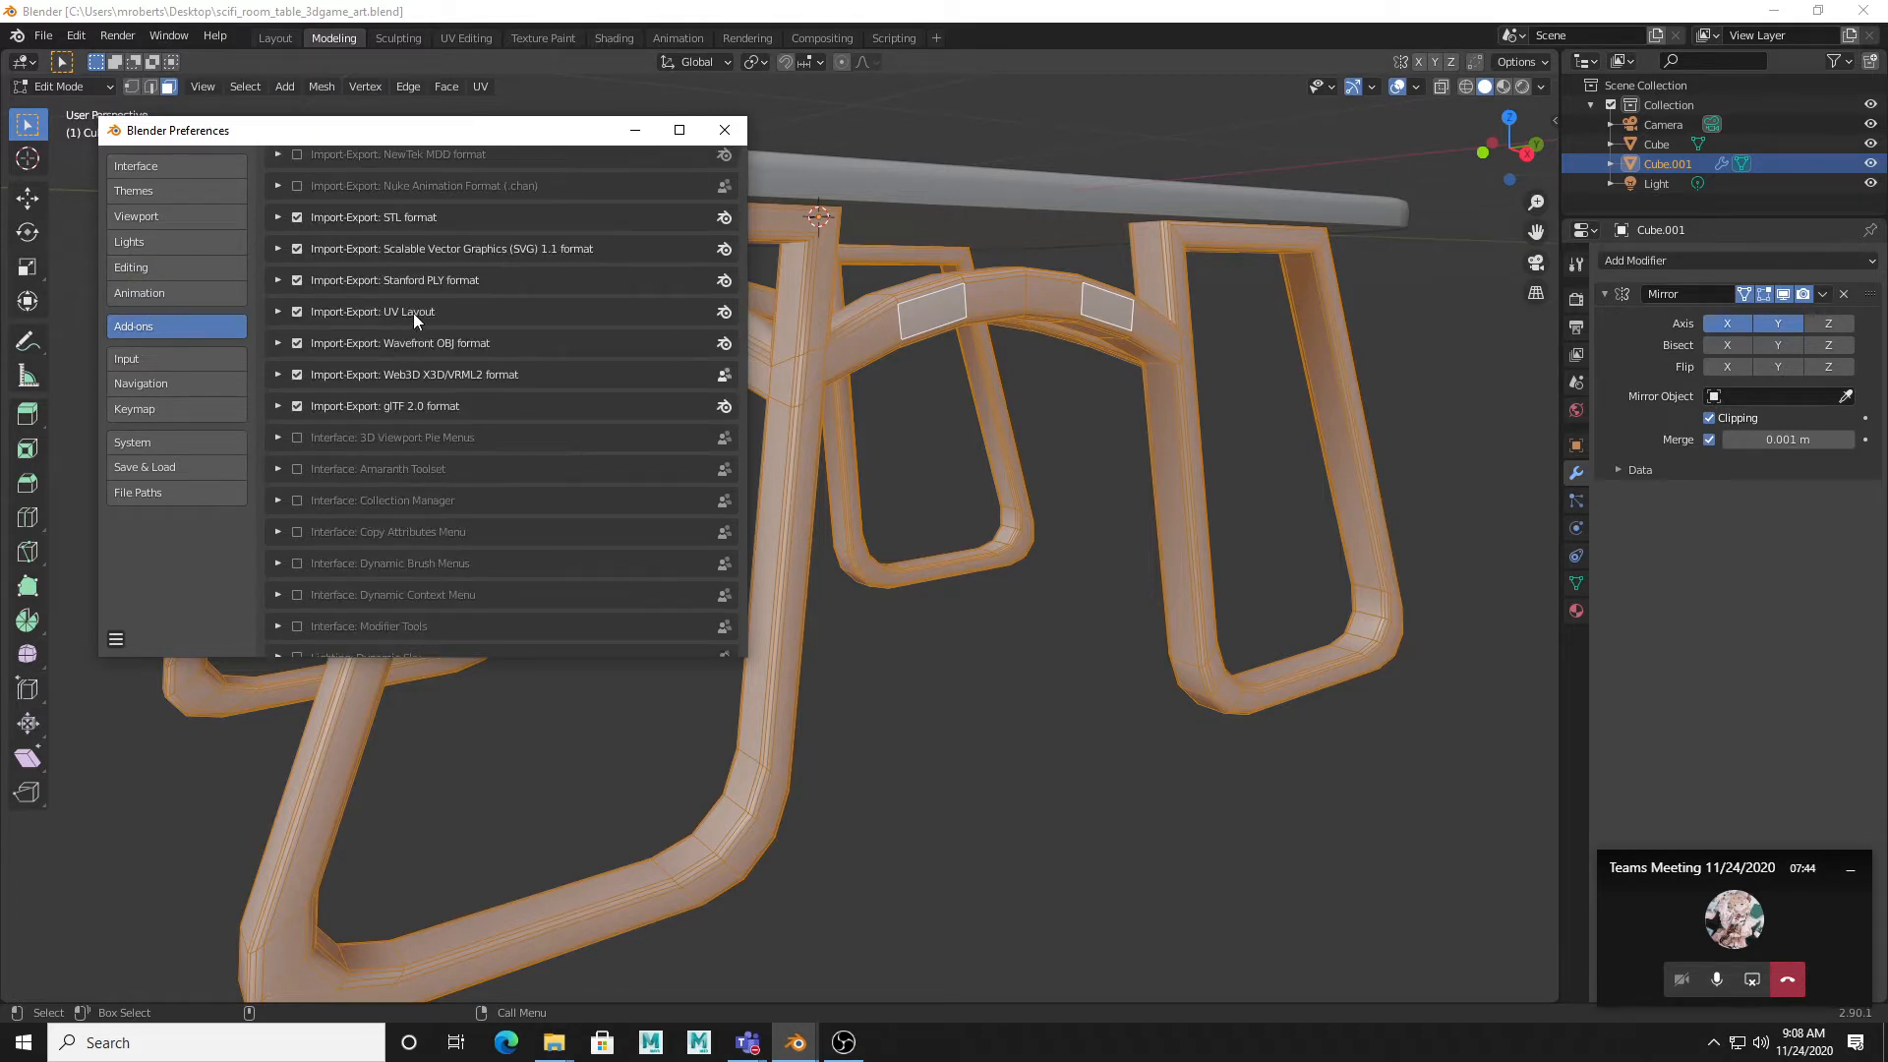
scroll(593, 539, up, 20)
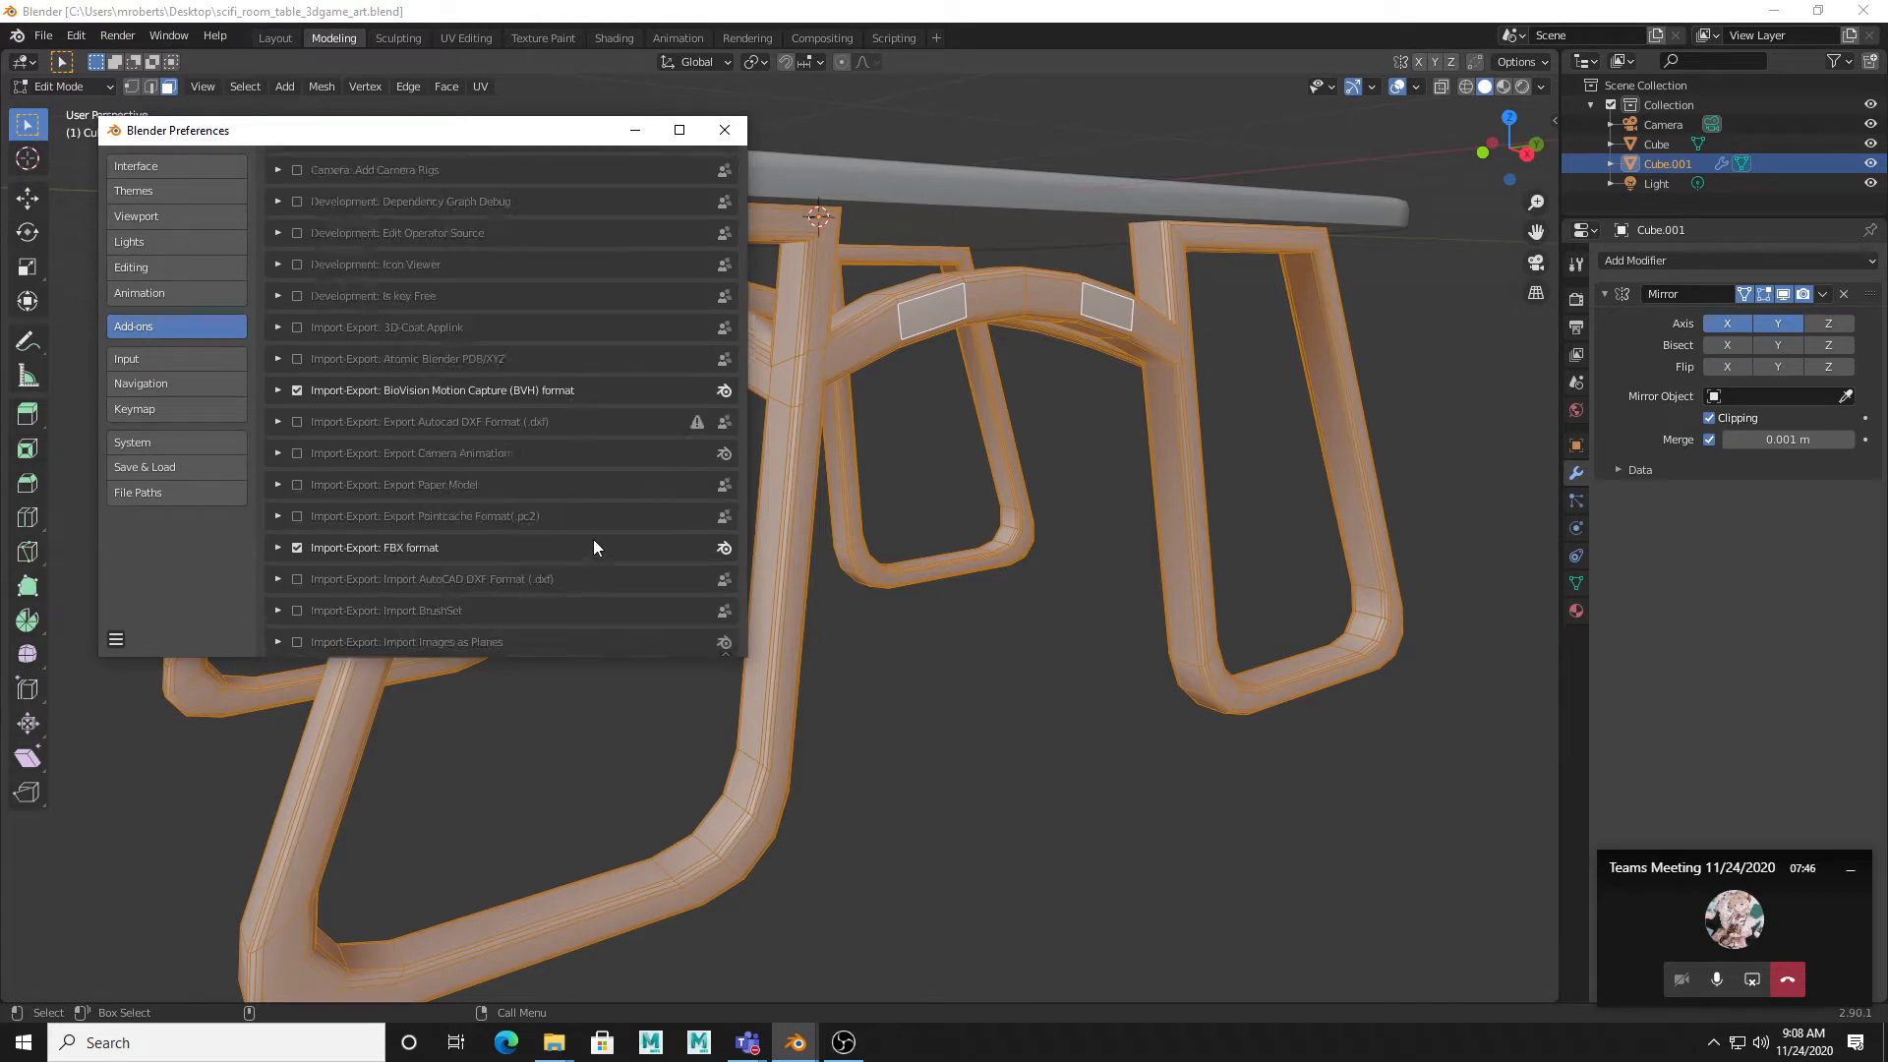
scroll(592, 539, up, 6)
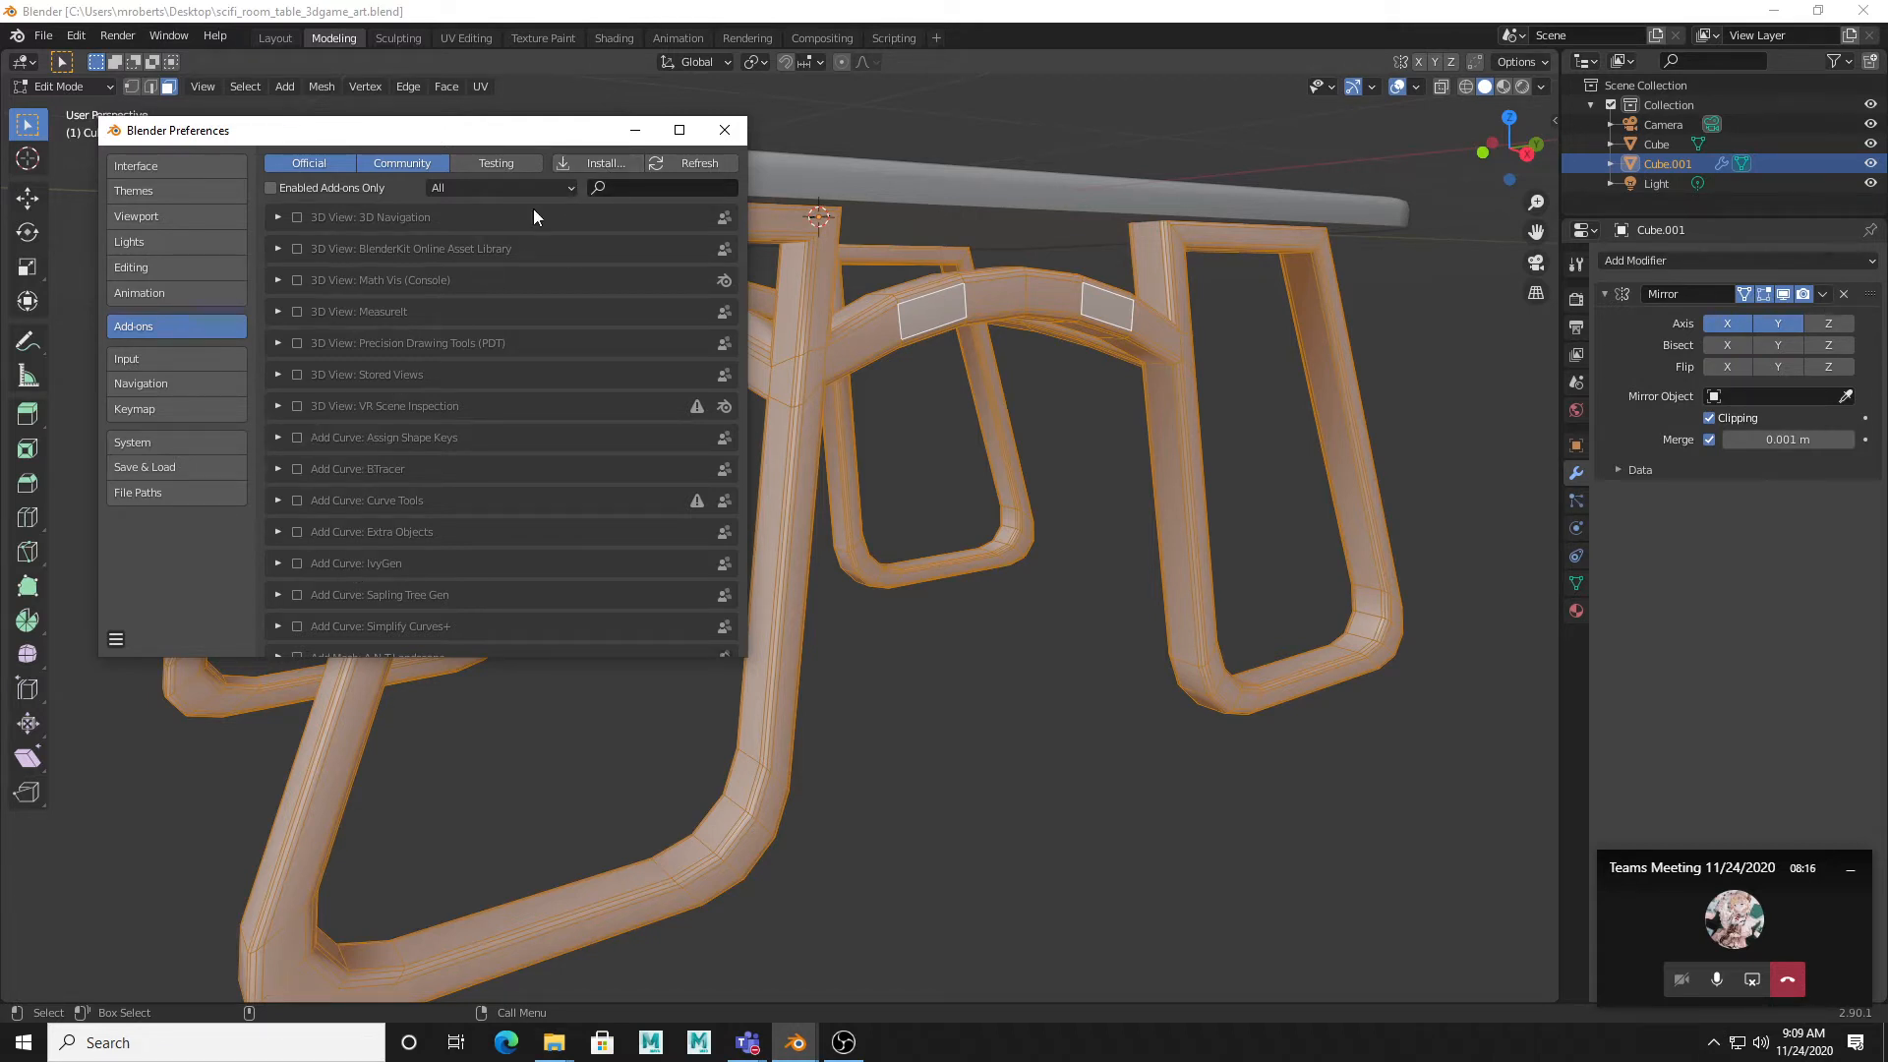
Step: Install the TexTools add-on from TexTools-Blender.2.8x_2.9x.zip in the Downloads folder
click(610, 163)
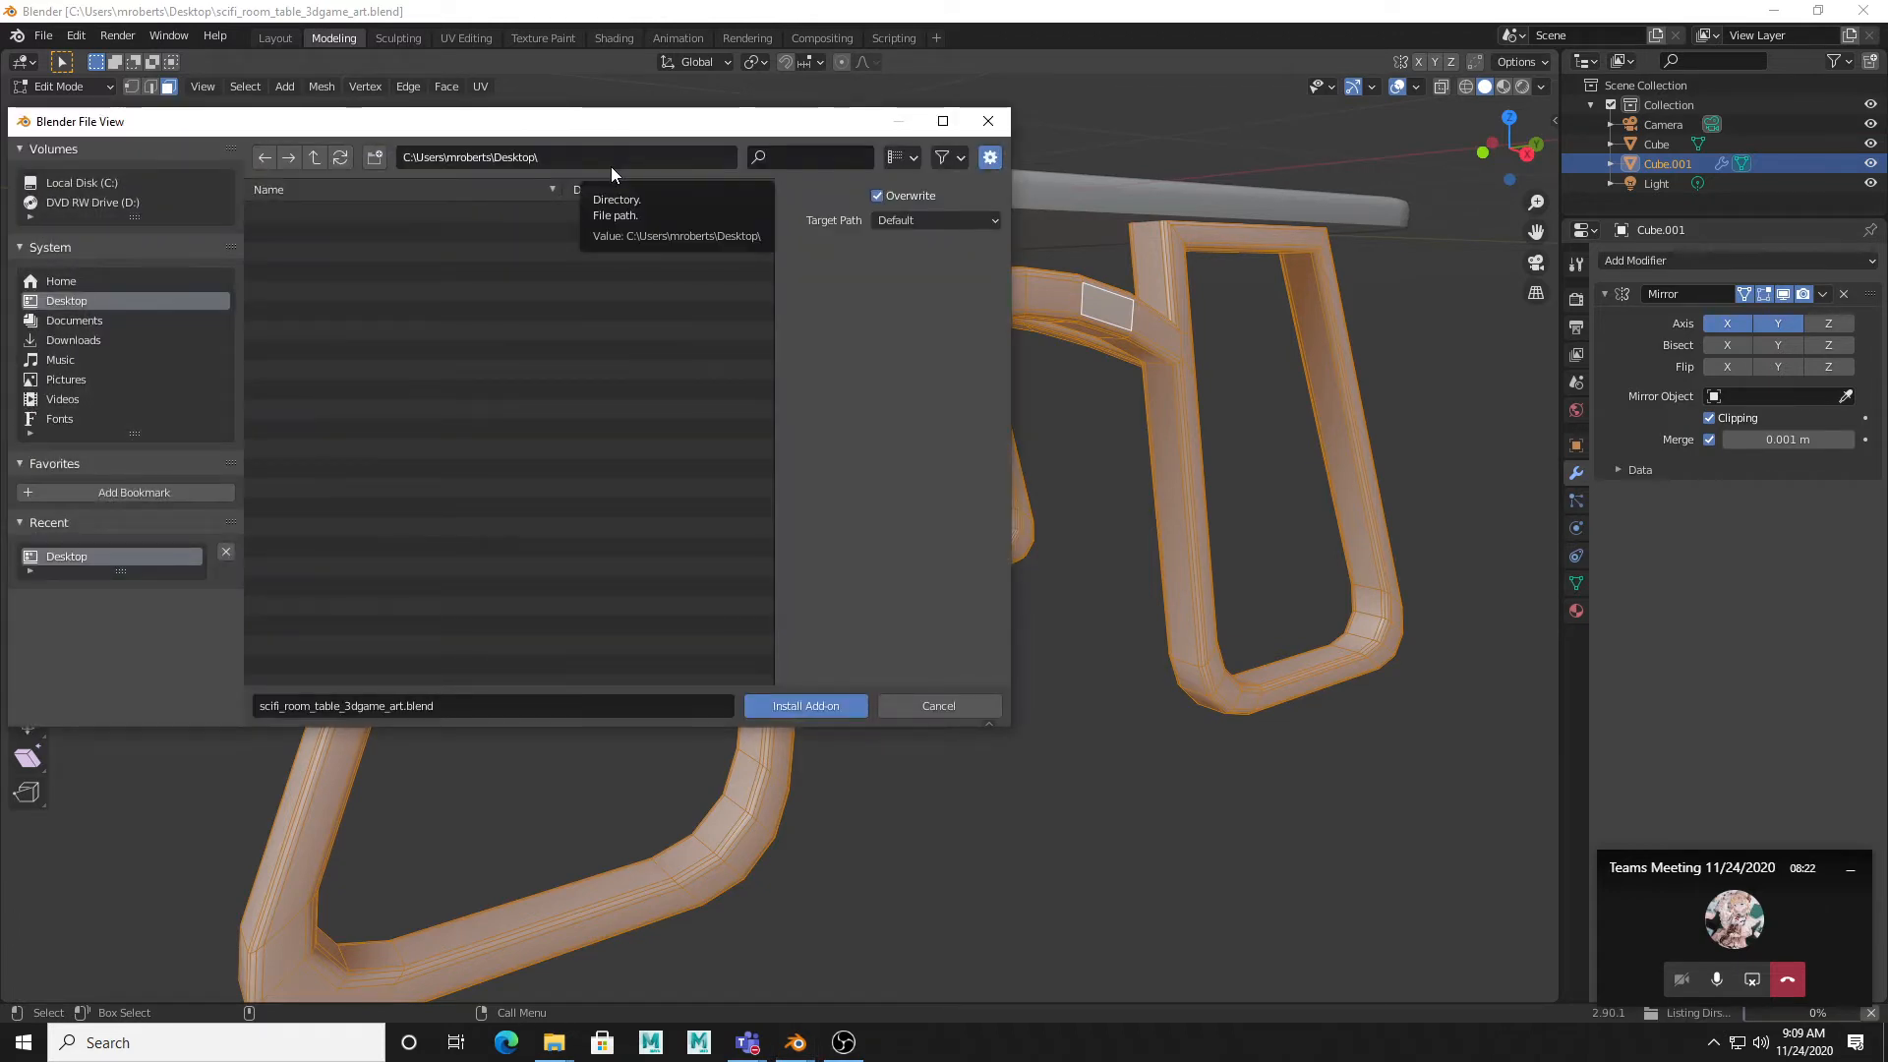
click(81, 339)
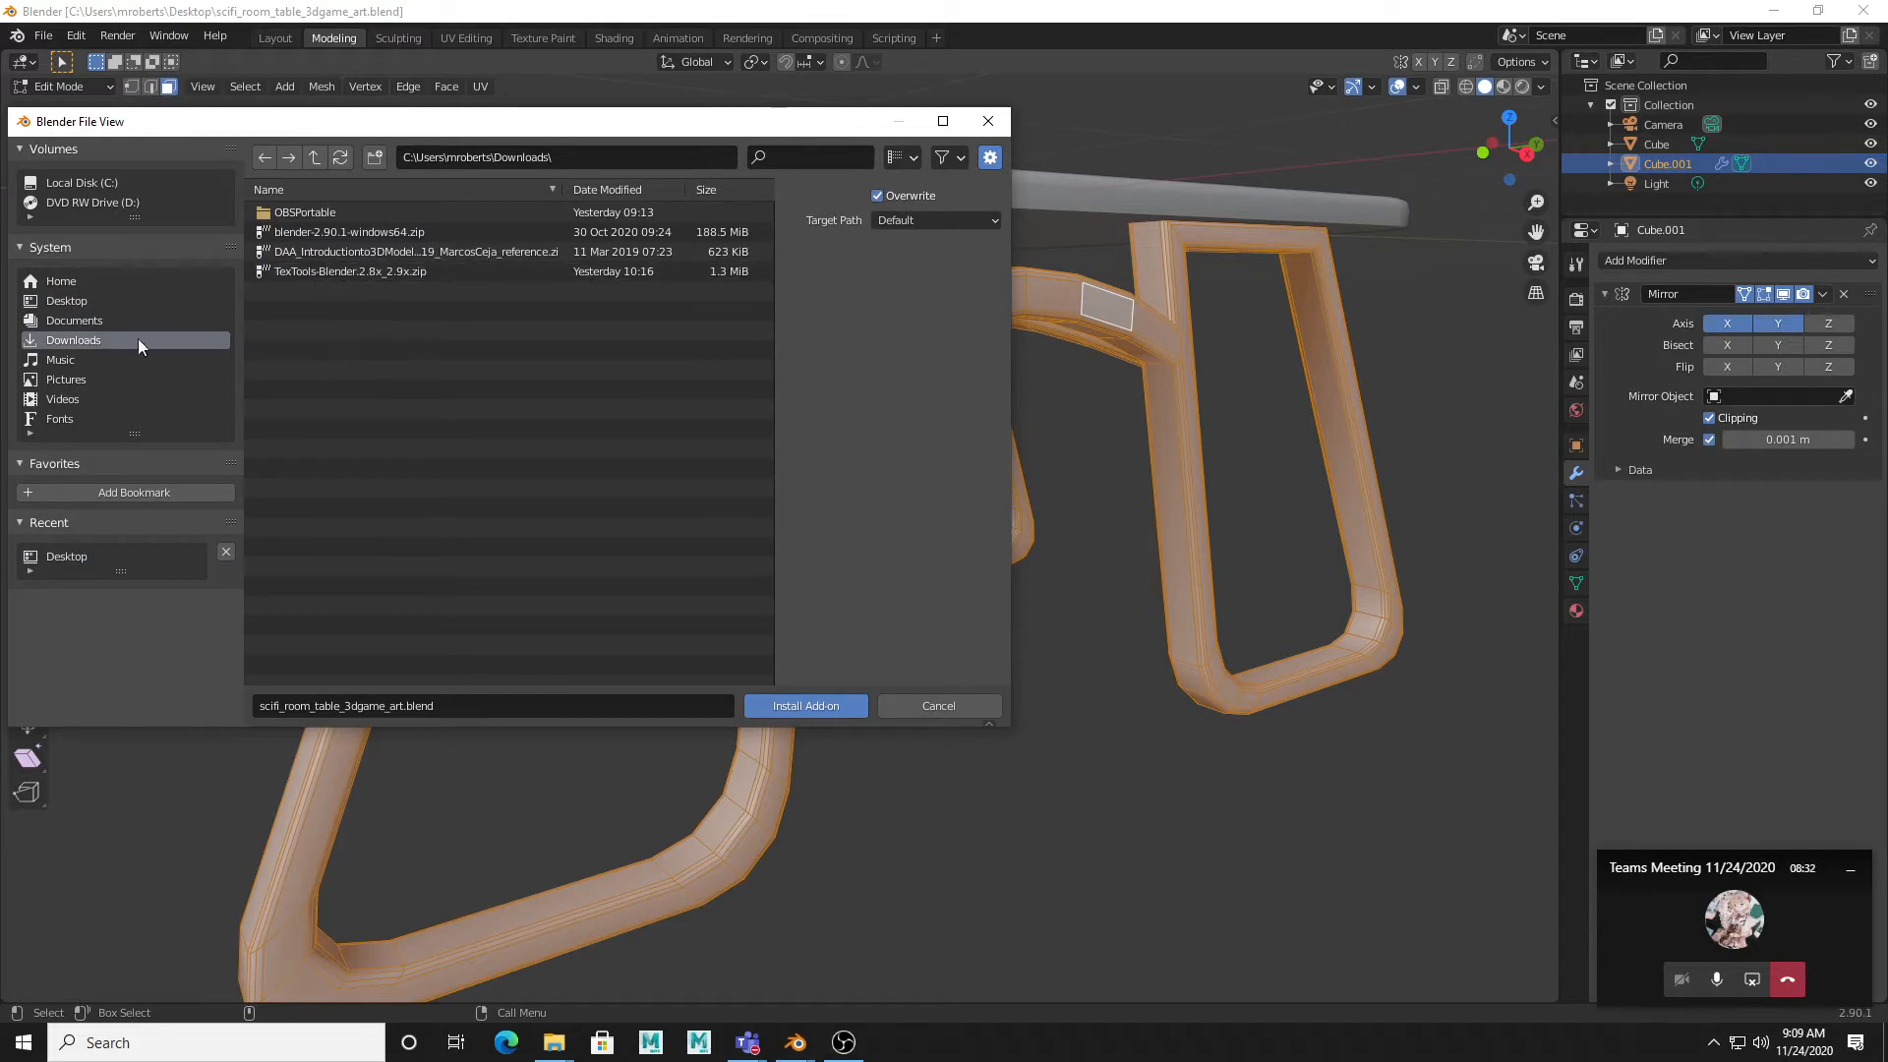
double_click(362, 273)
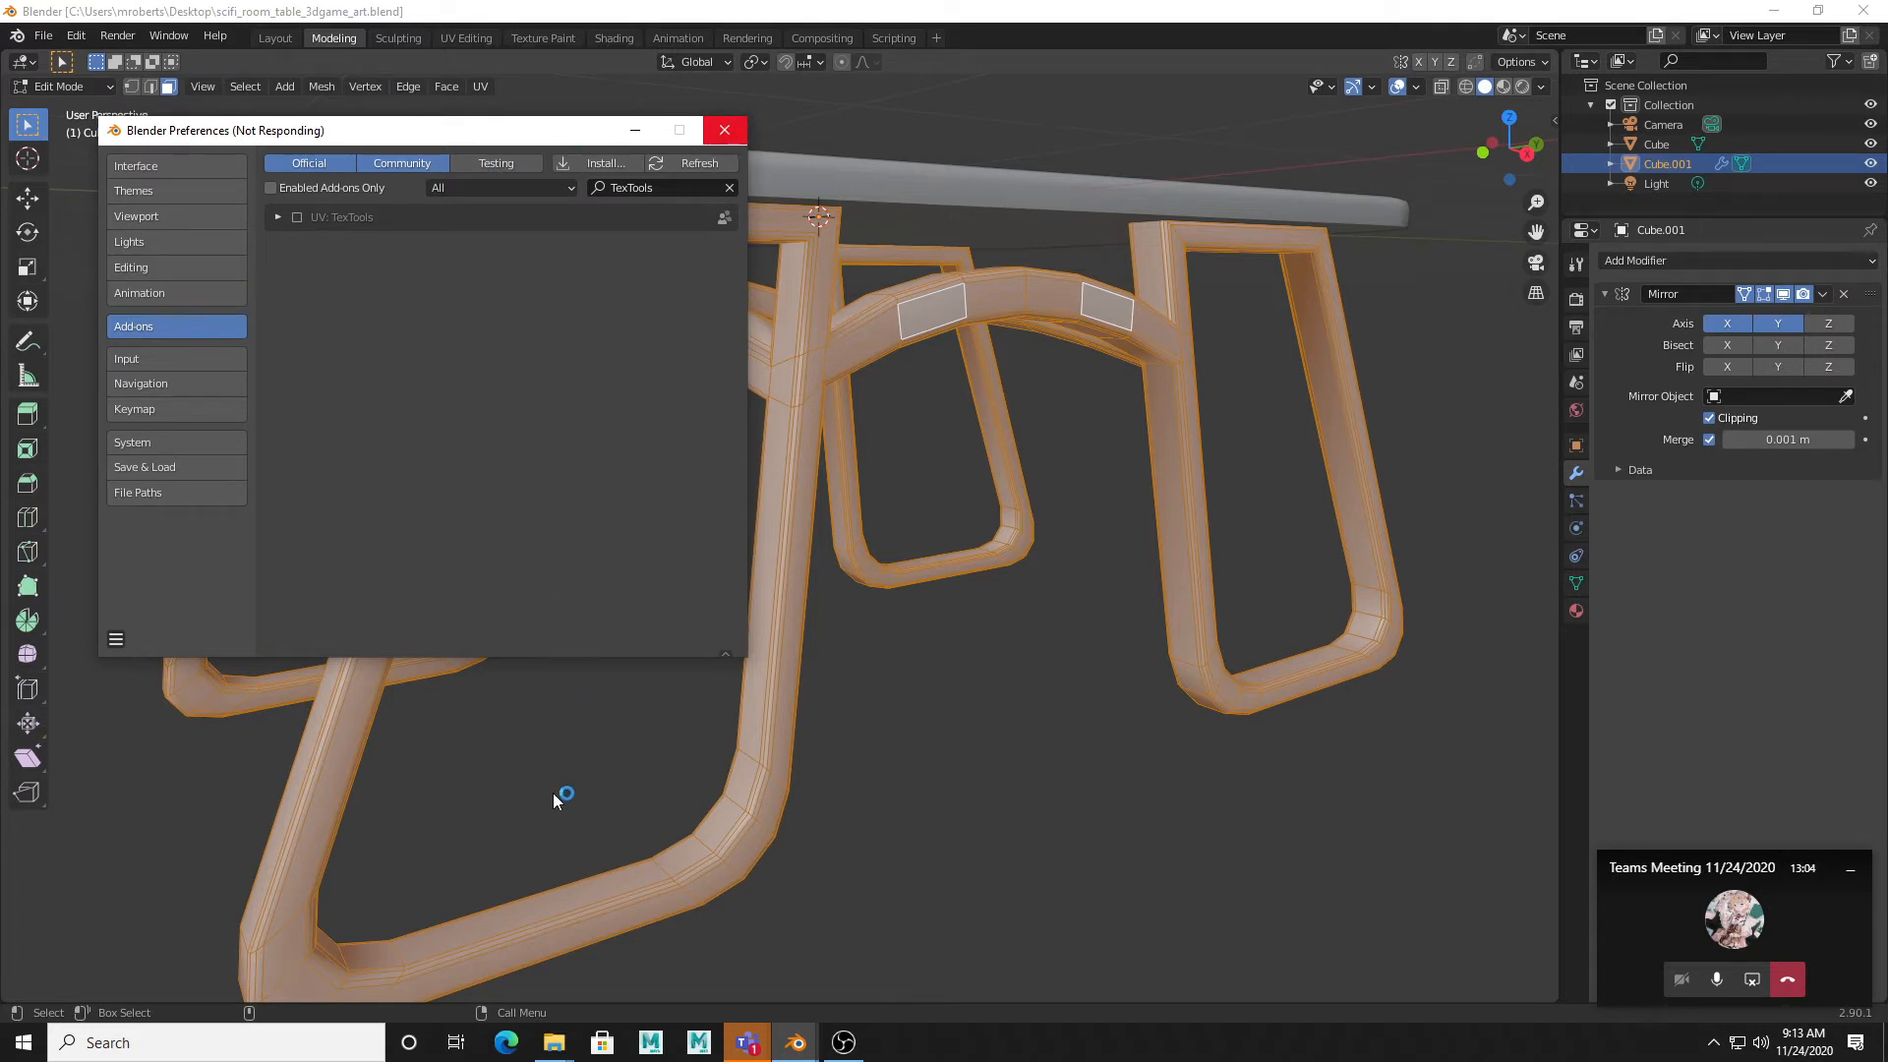
Step: Try to force the unresponsive Blender program to close
click(794, 1046)
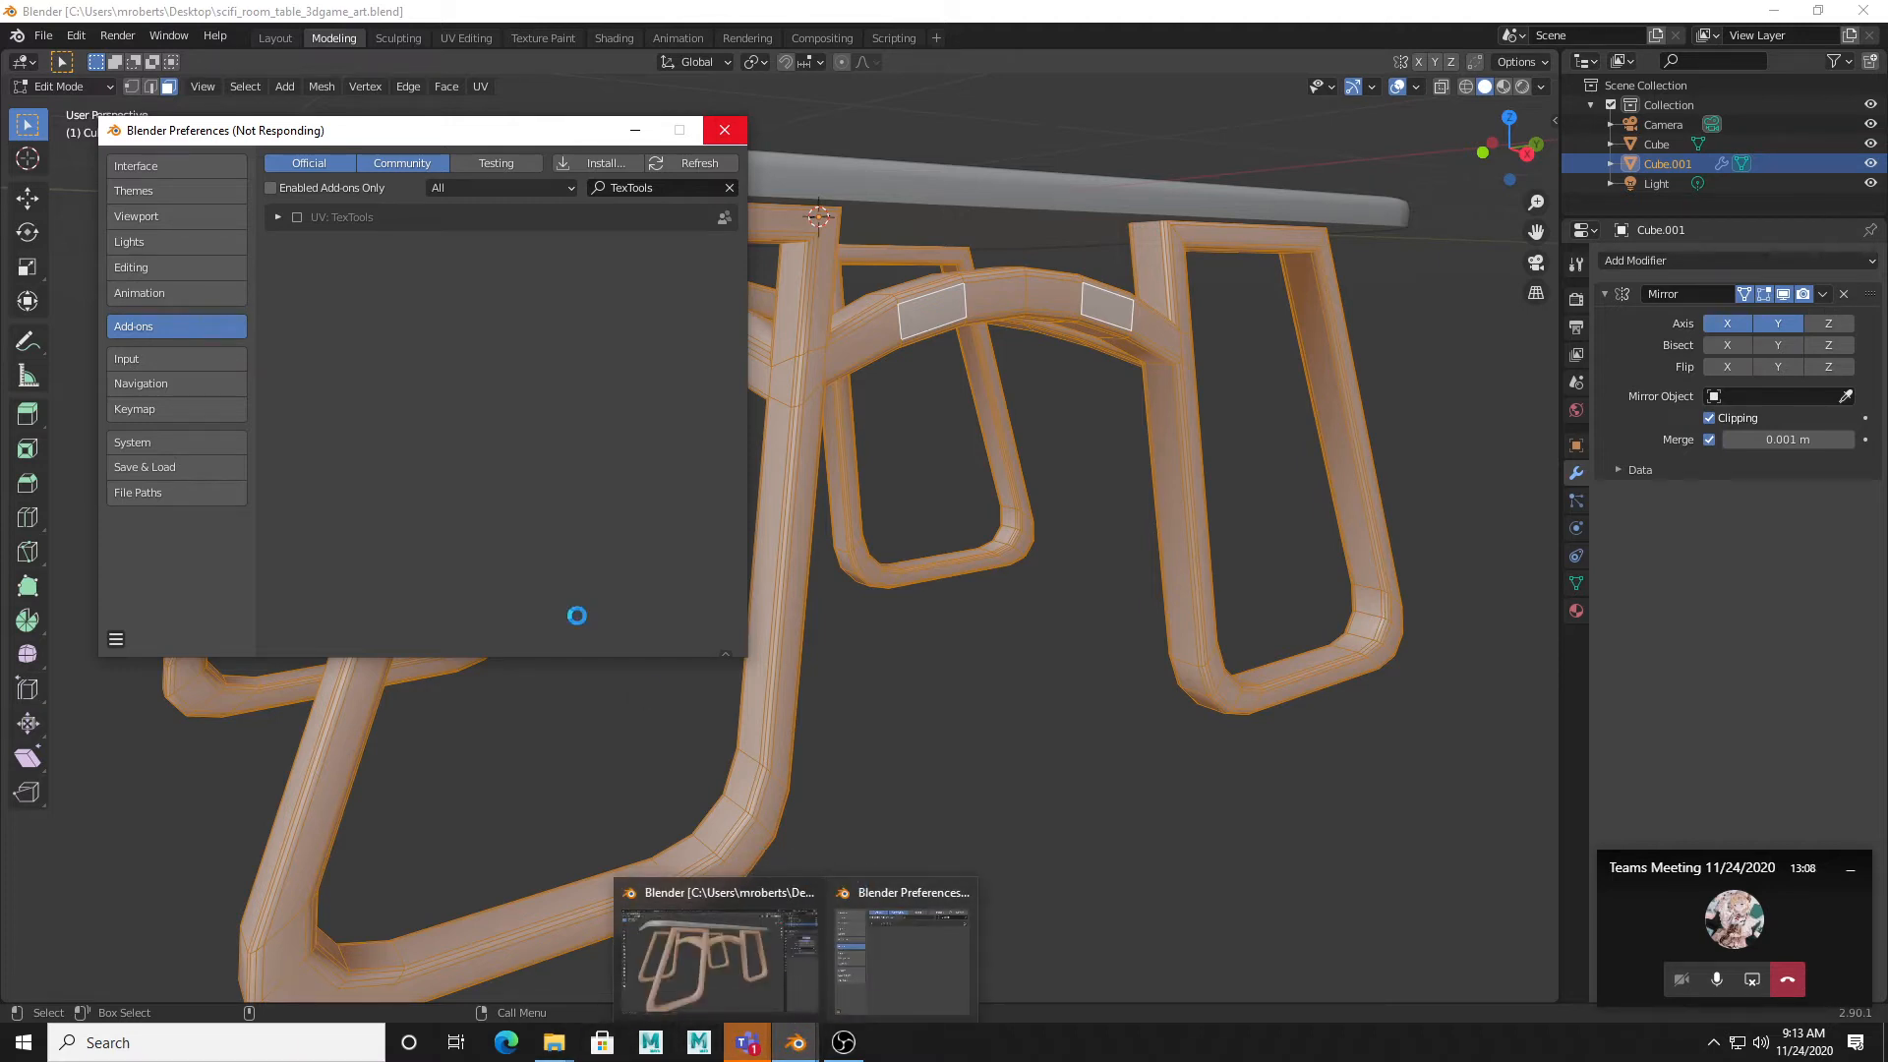
click(535, 536)
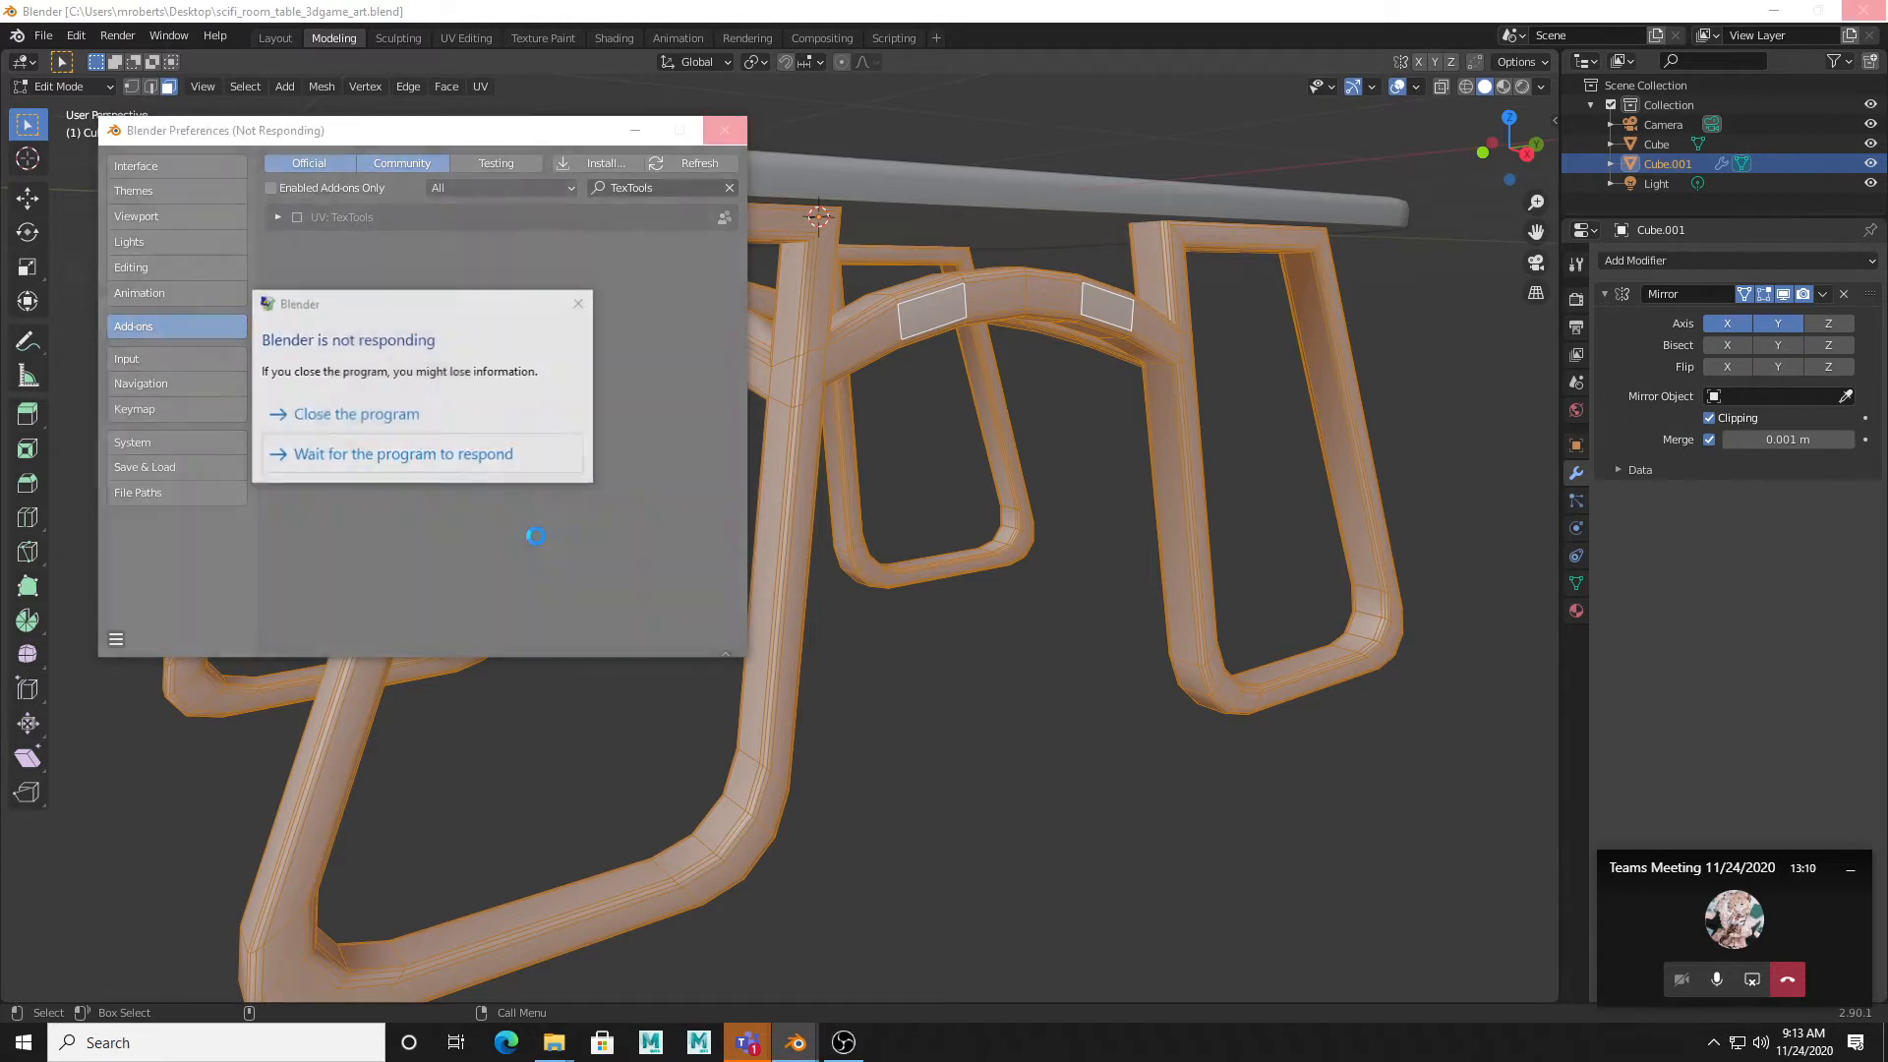
click(426, 413)
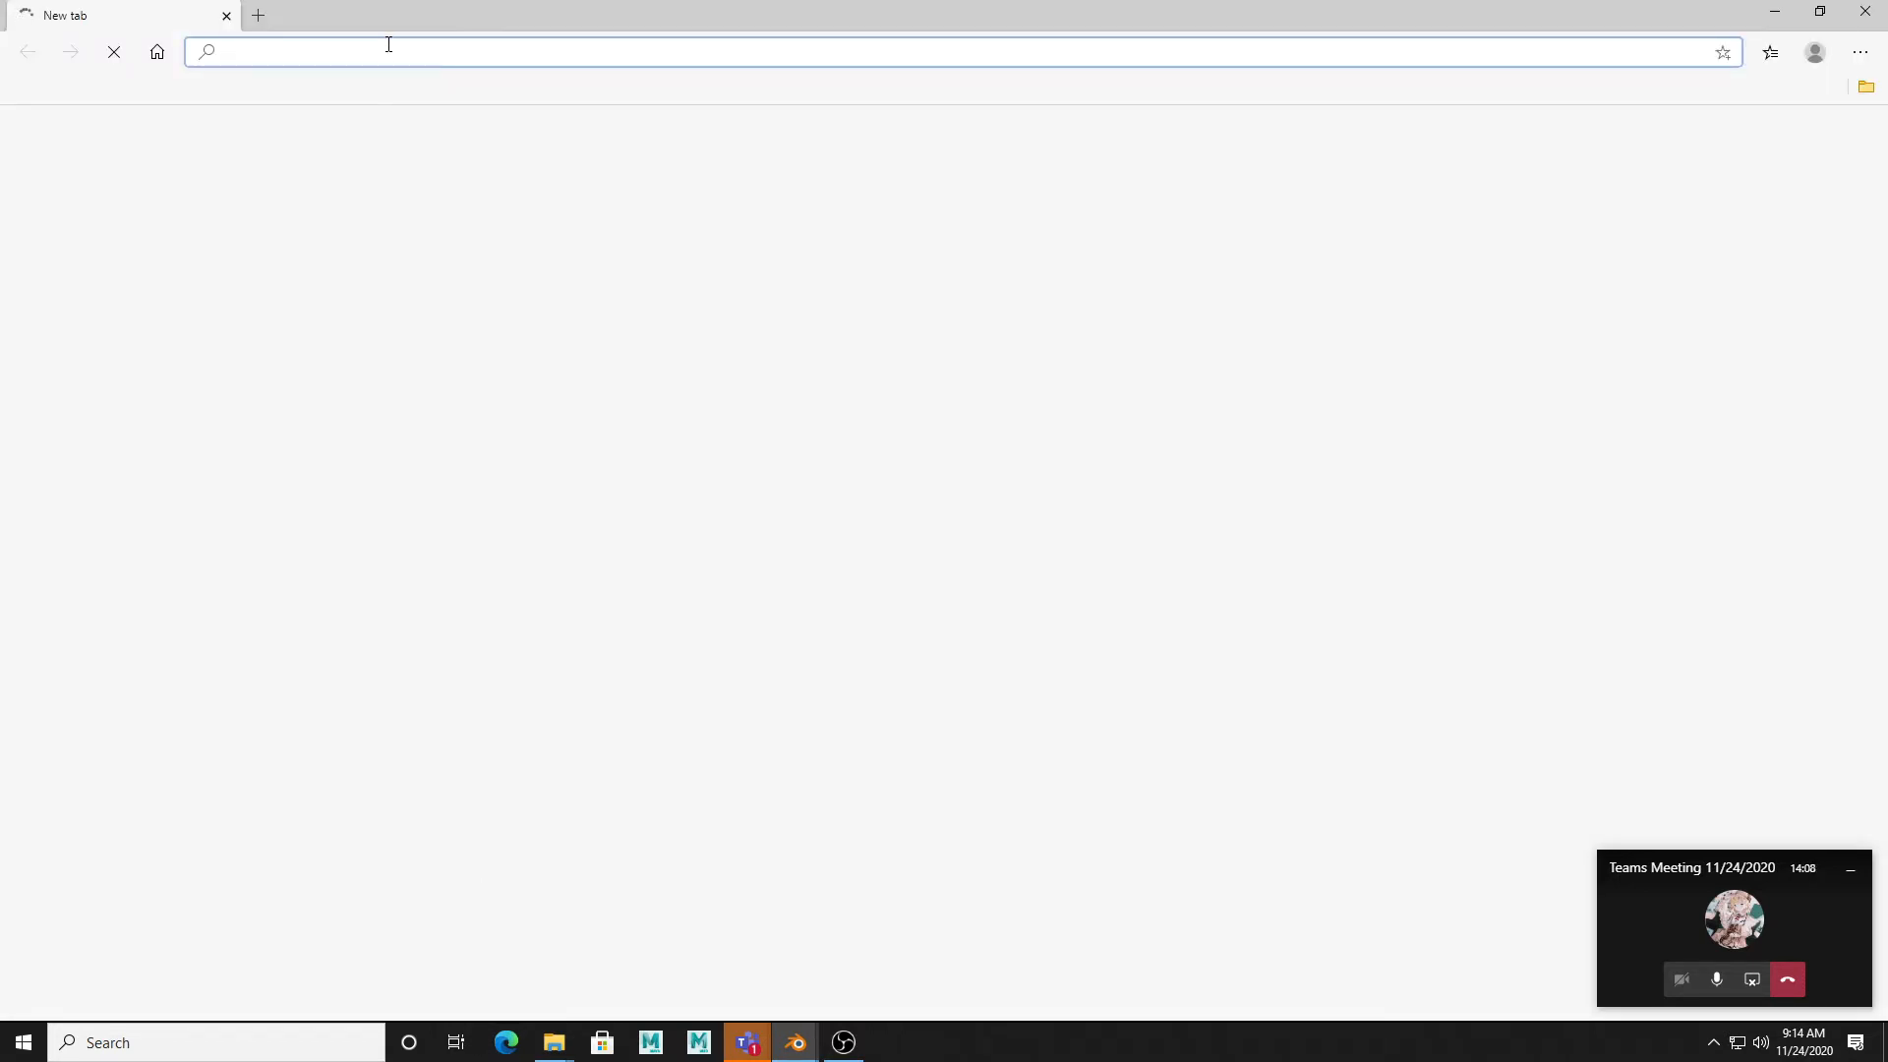
Step: Search the web for "textools blender" in the Edge browser and shrink the browser window away from full screen
text(tex)
key(Return)
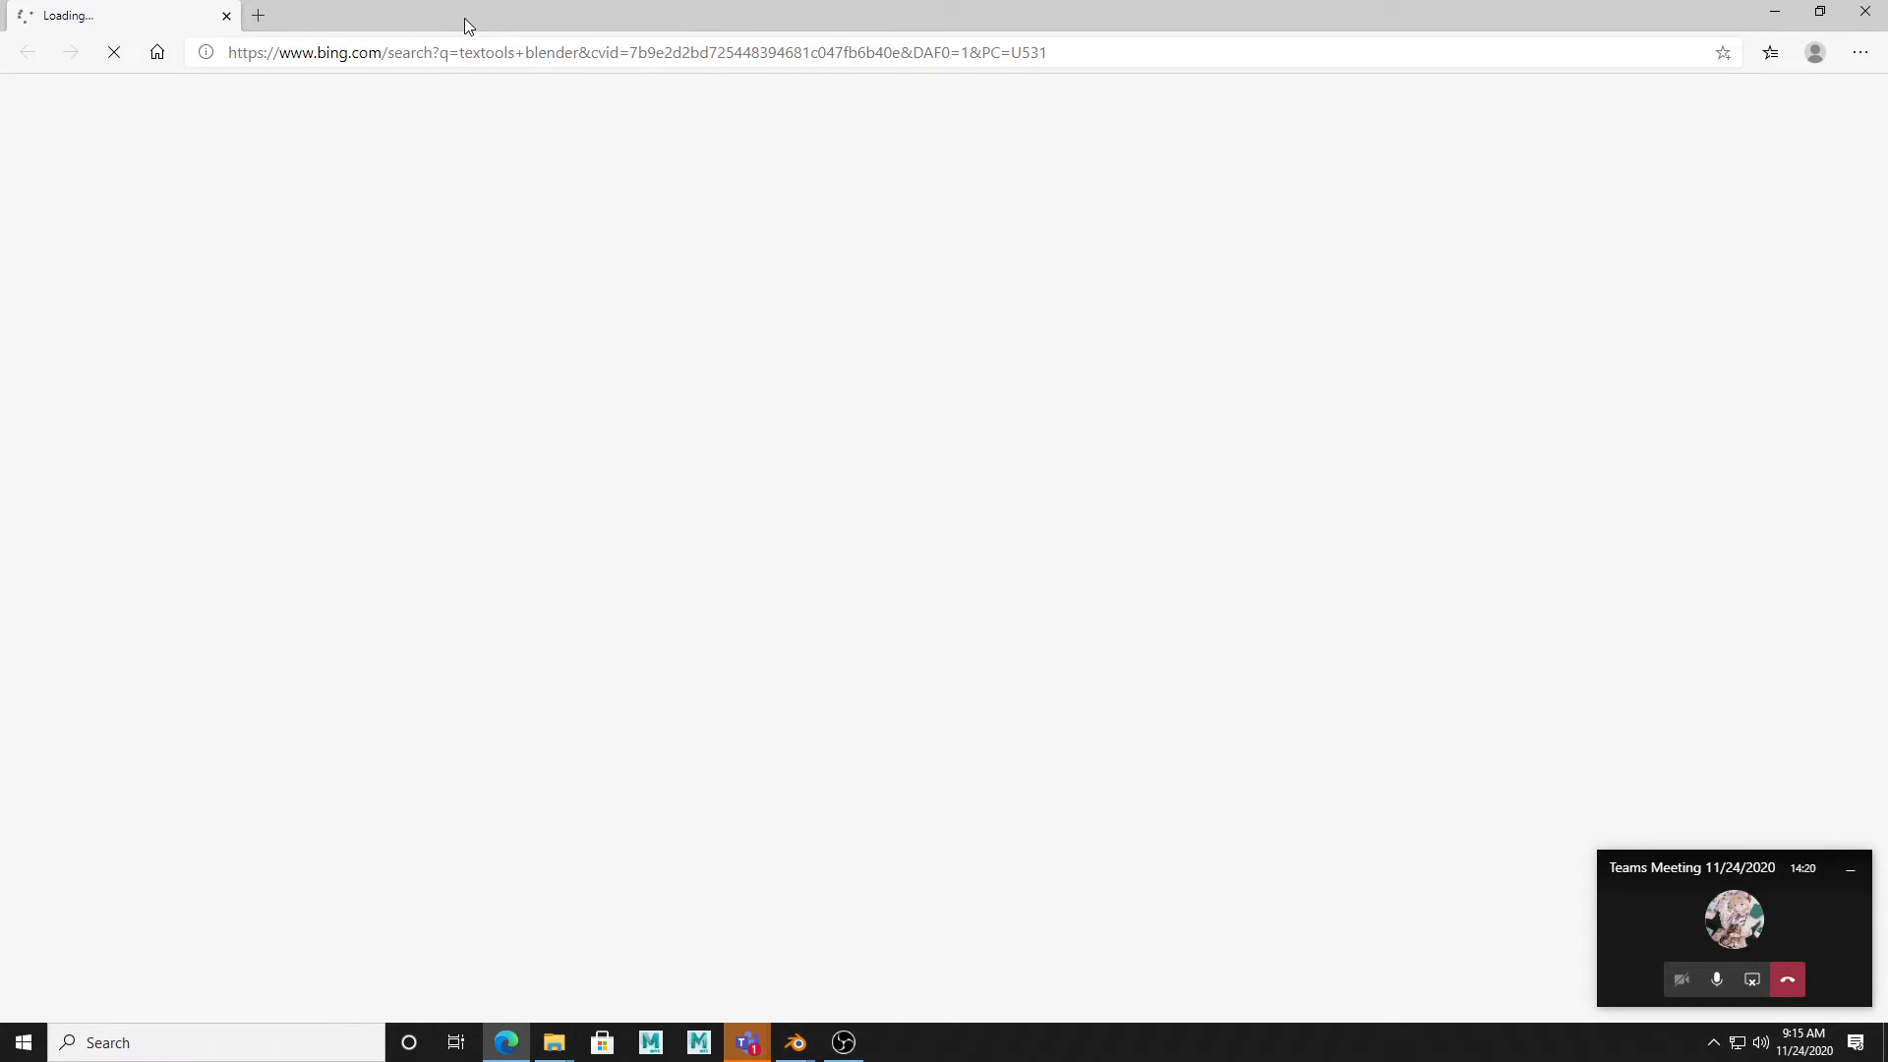
drag(464, 18, 613, 61)
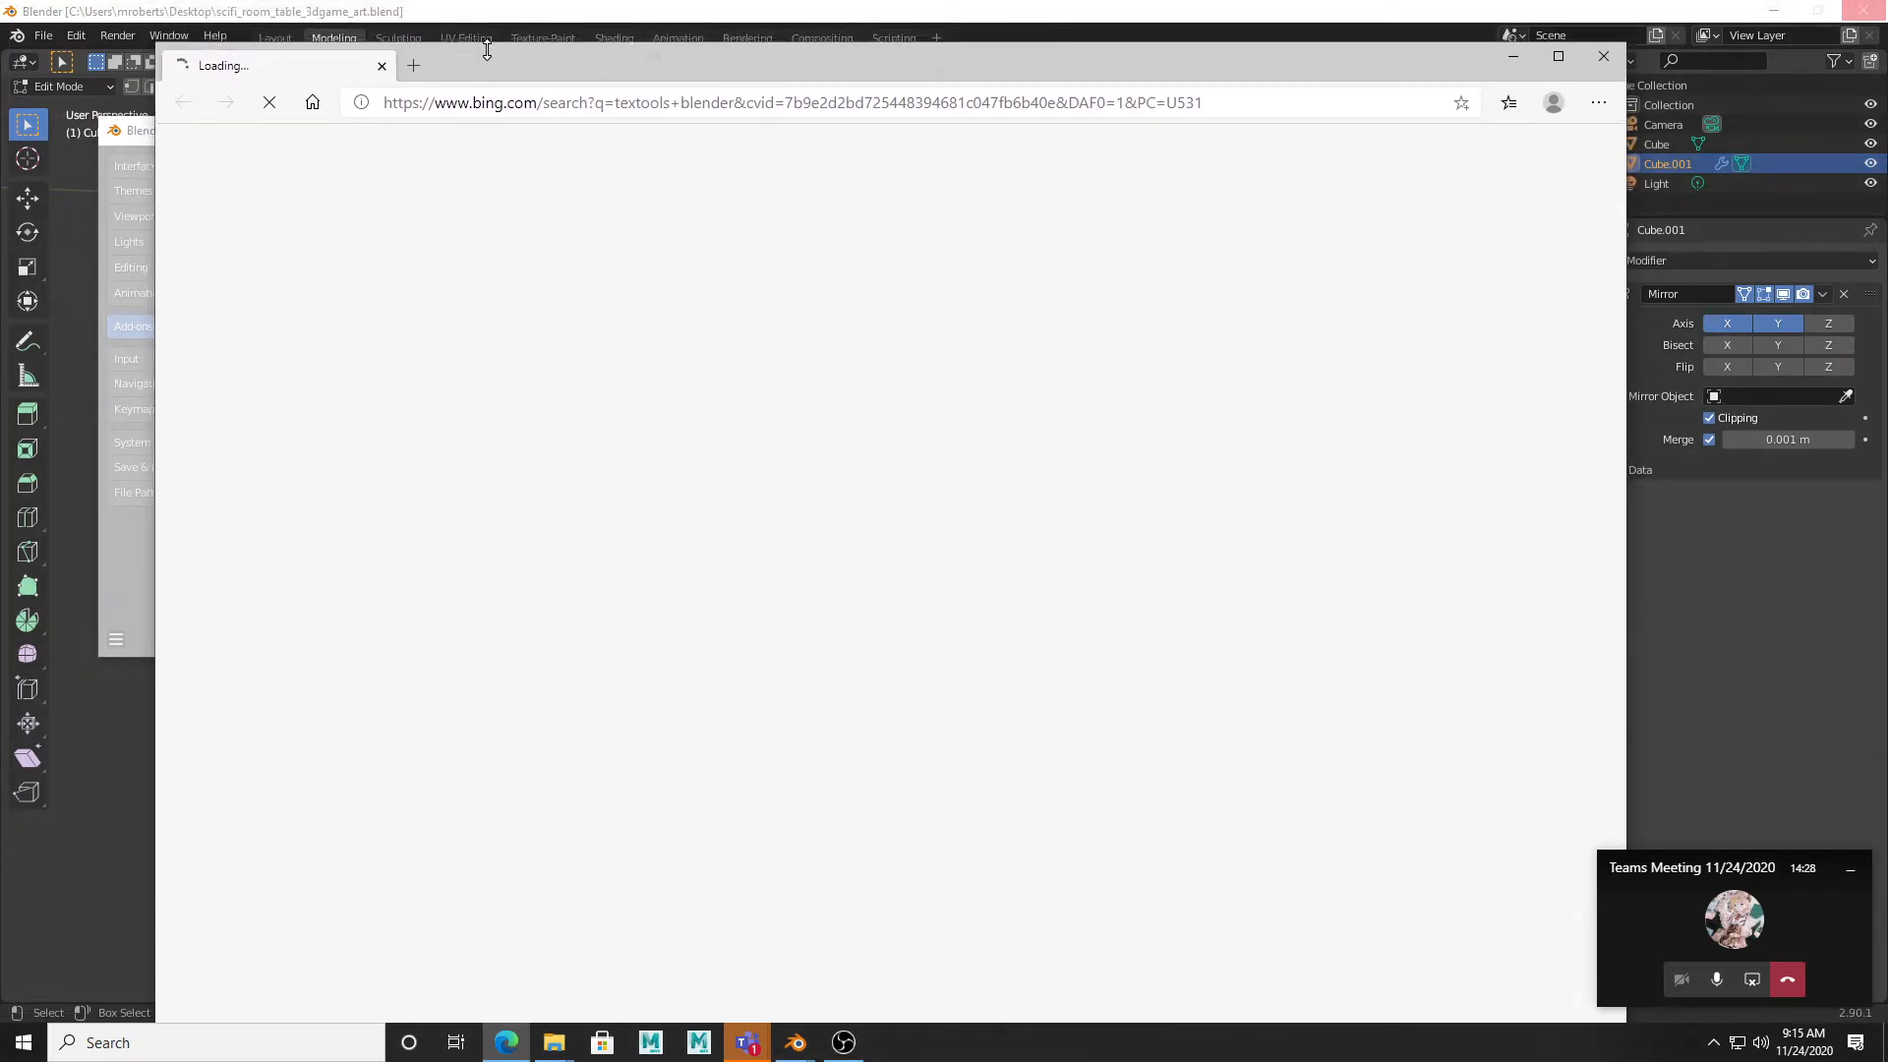
Step: Repeat the web search for "textools blender" and view the TexTools-Blender releases page on GitHub before closing the browser
drag(488, 41, 485, 90)
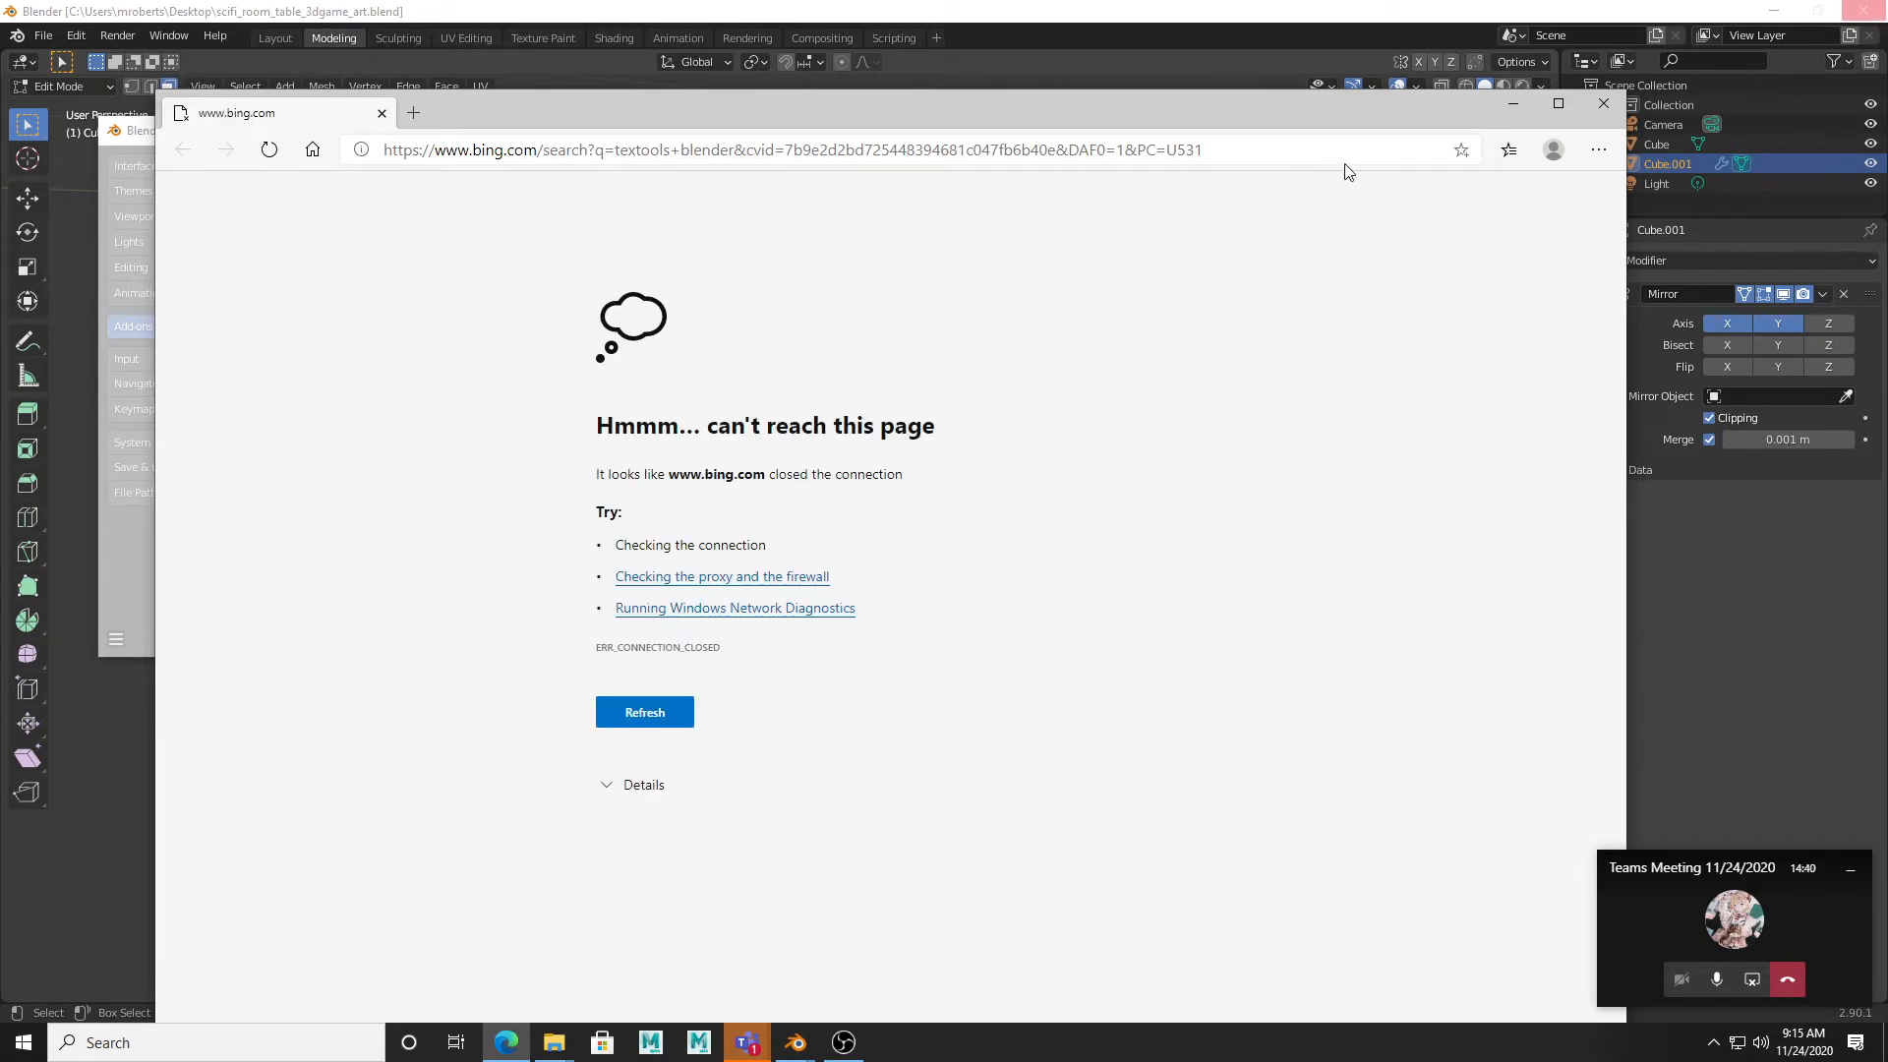
click(1253, 151)
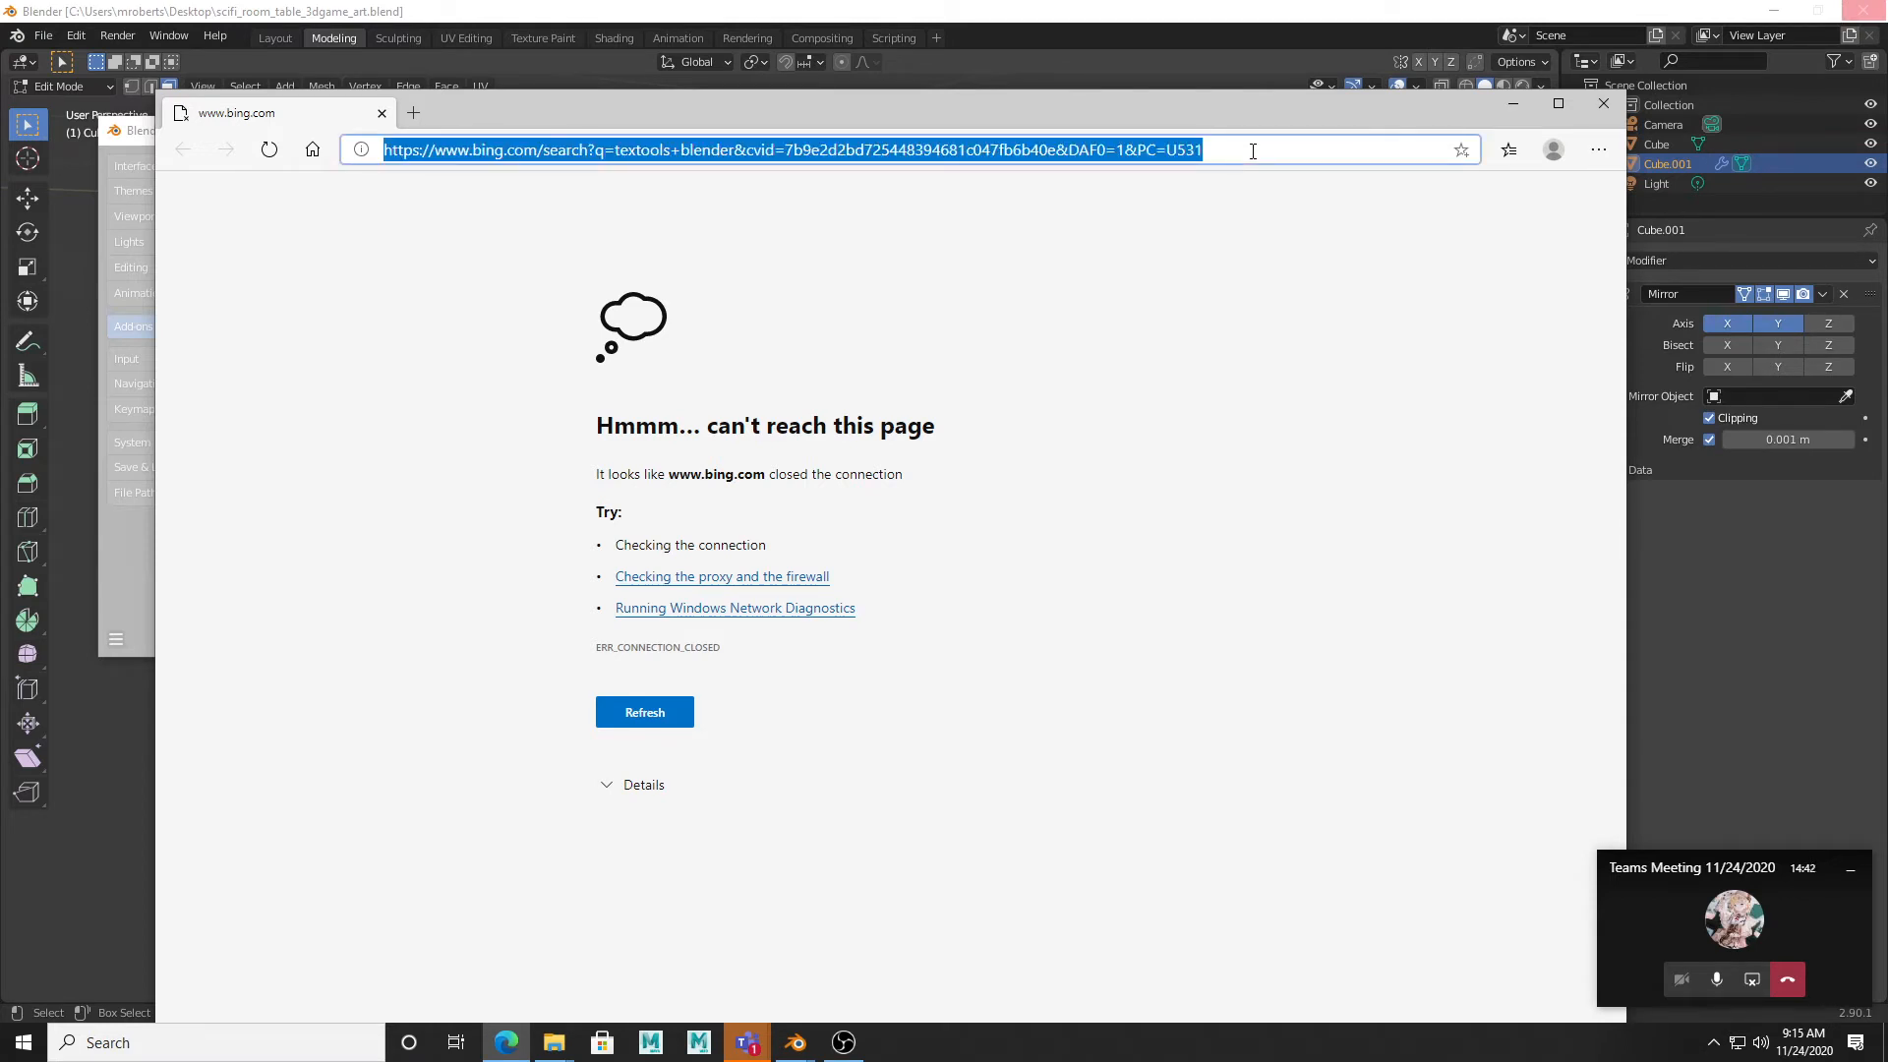
text(tex)
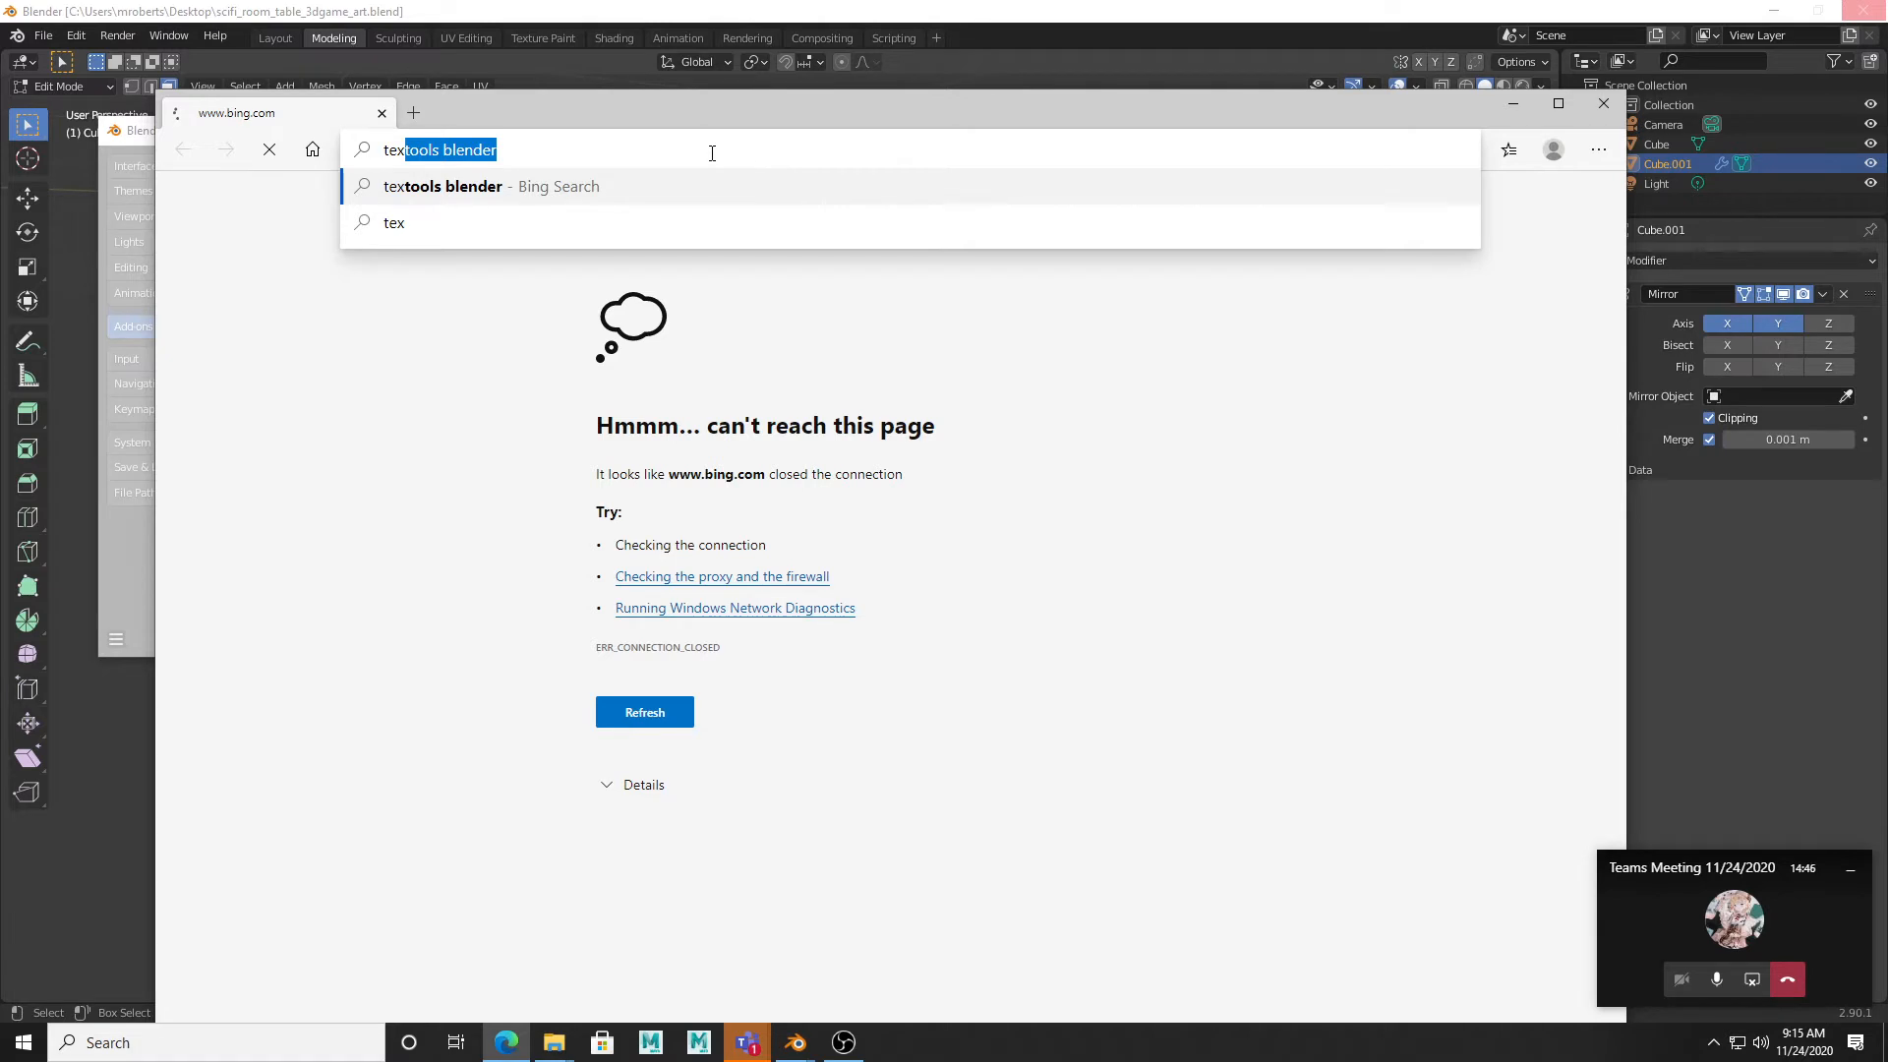
key(Return)
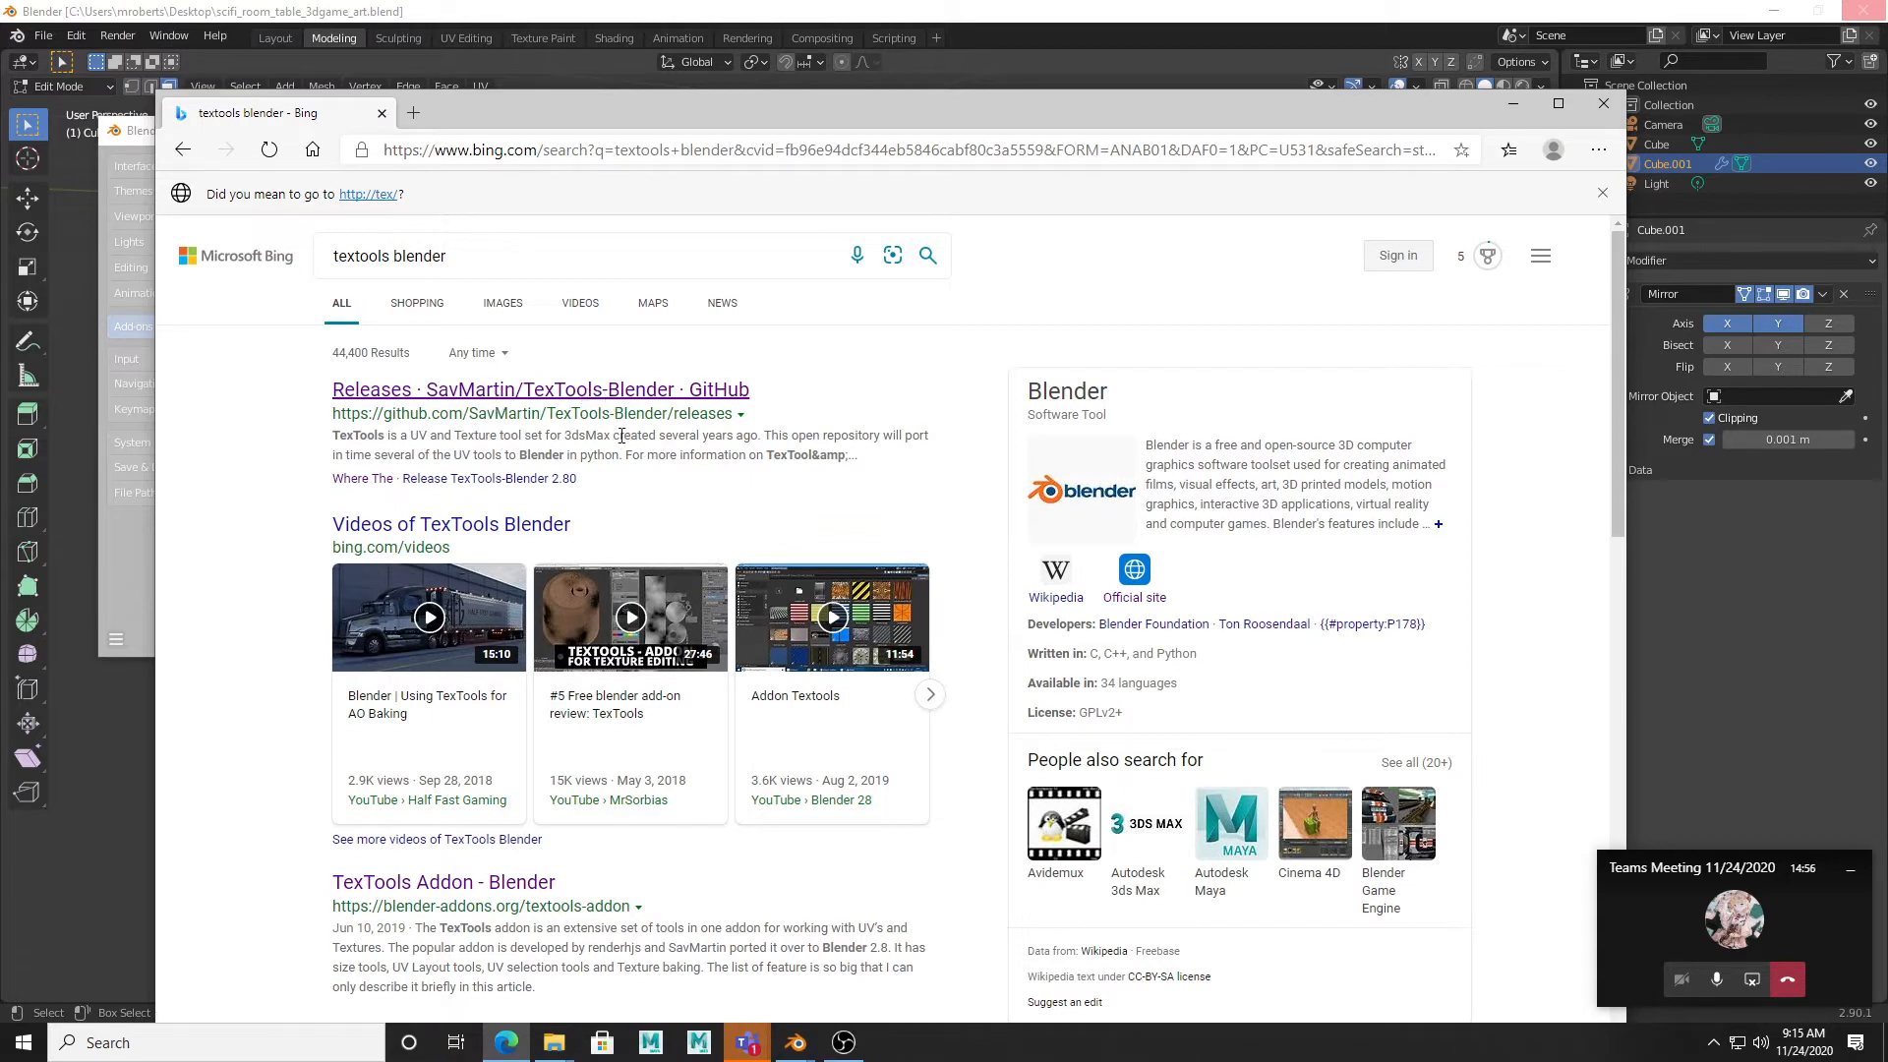
click(584, 394)
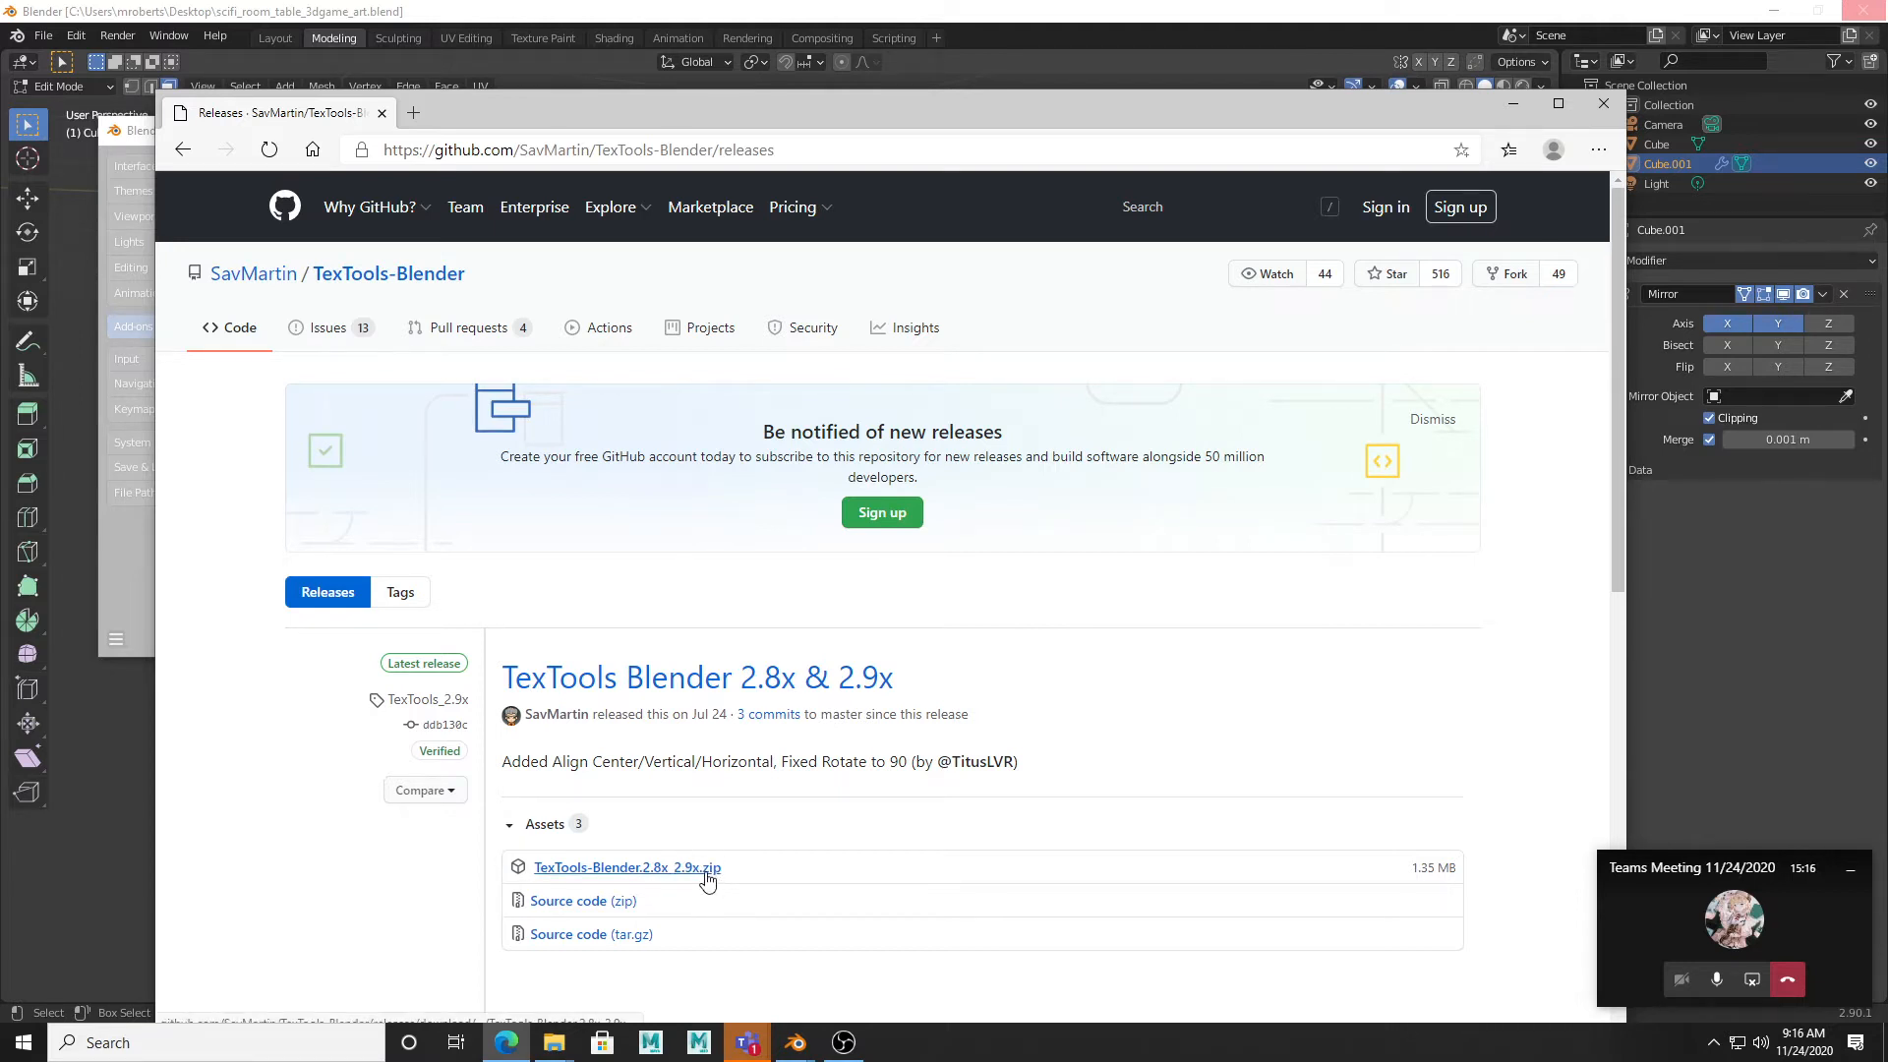
click(1603, 103)
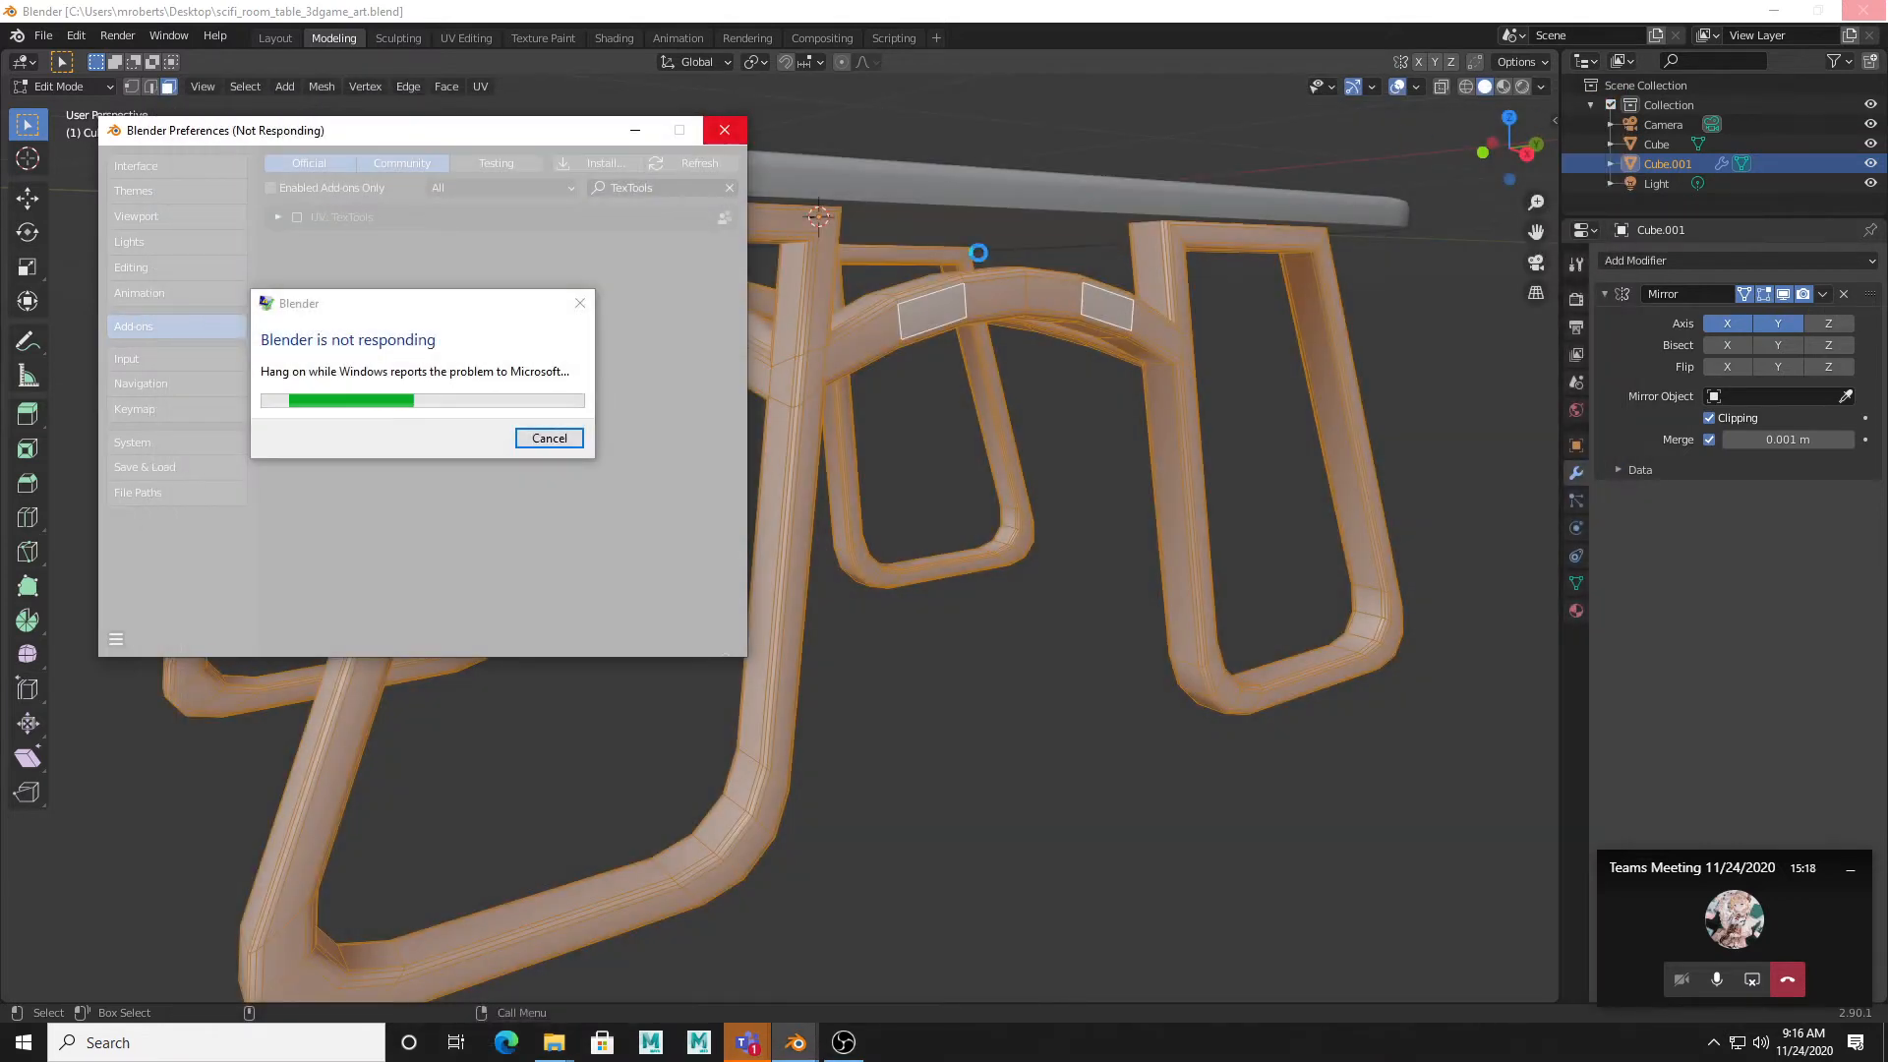
Step: Cancel the Windows problem report and end the suspended Blender process in Task Manager, closing Task Manager when done
click(549, 444)
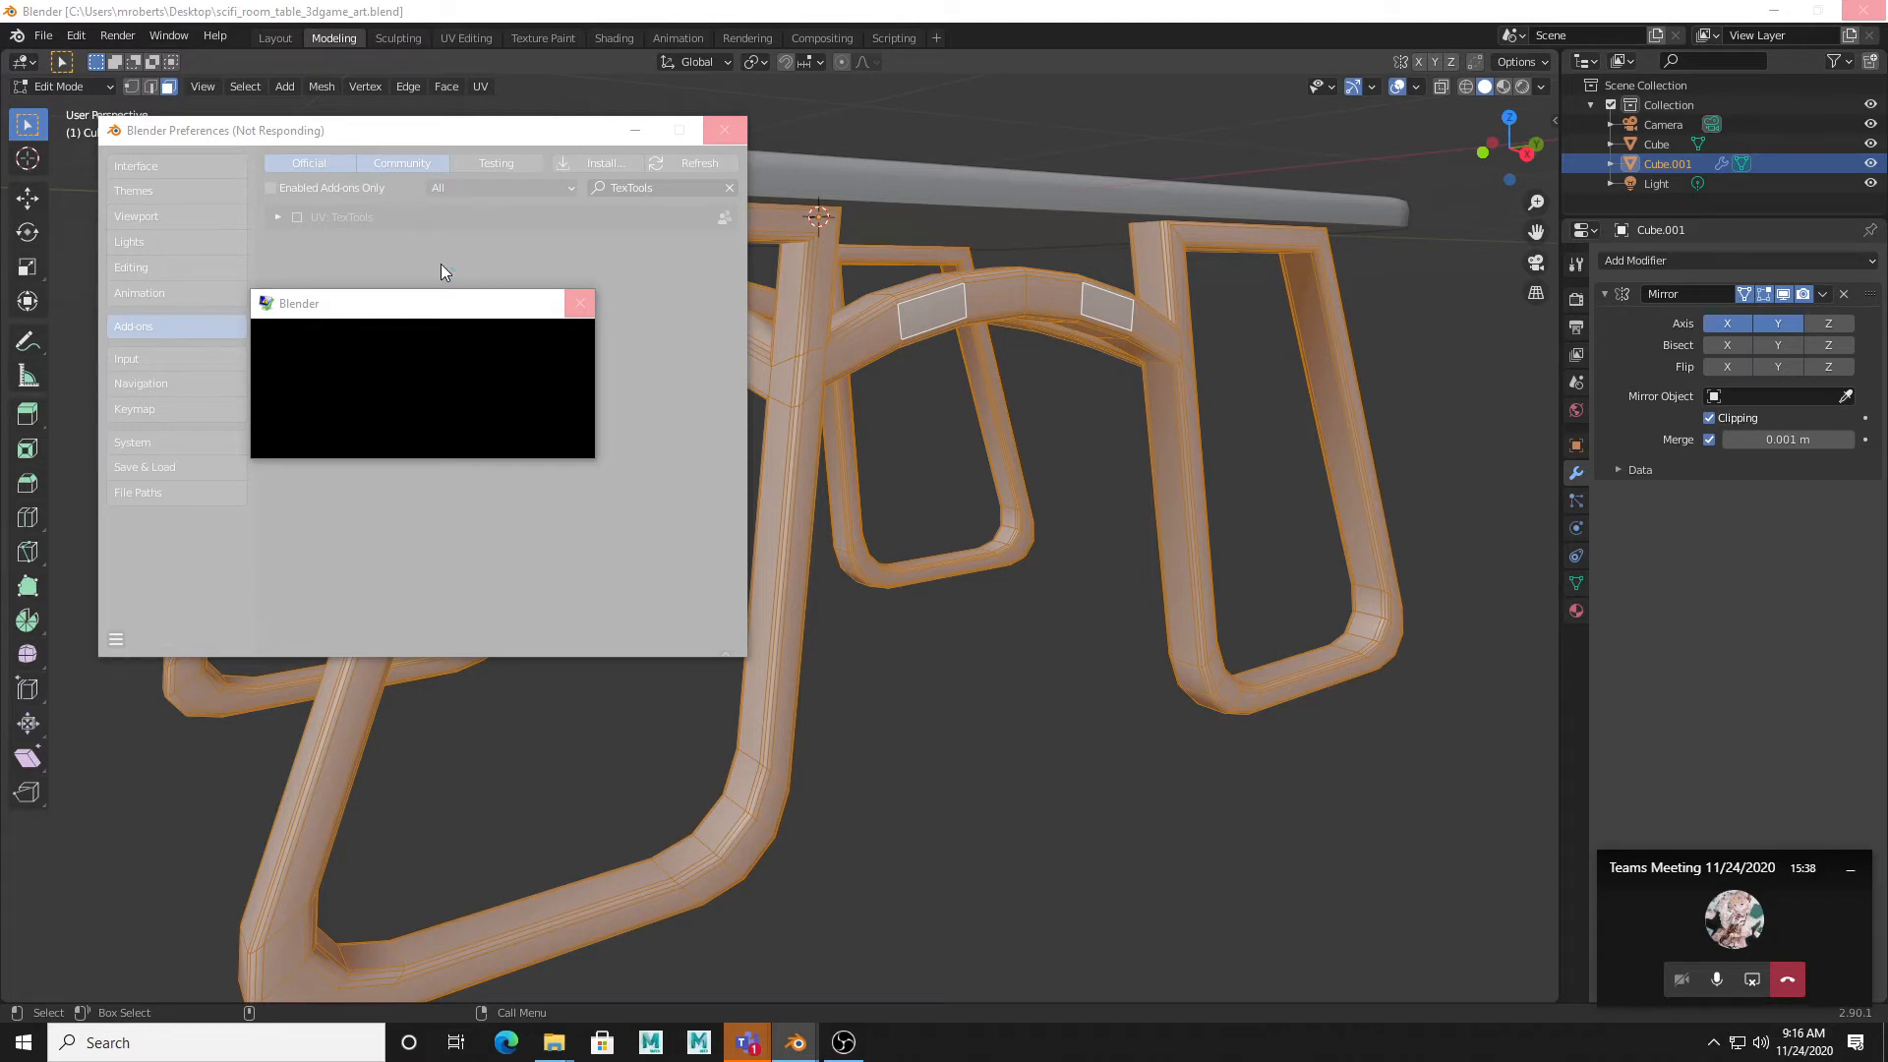
key(ctrl+shift+Escape)
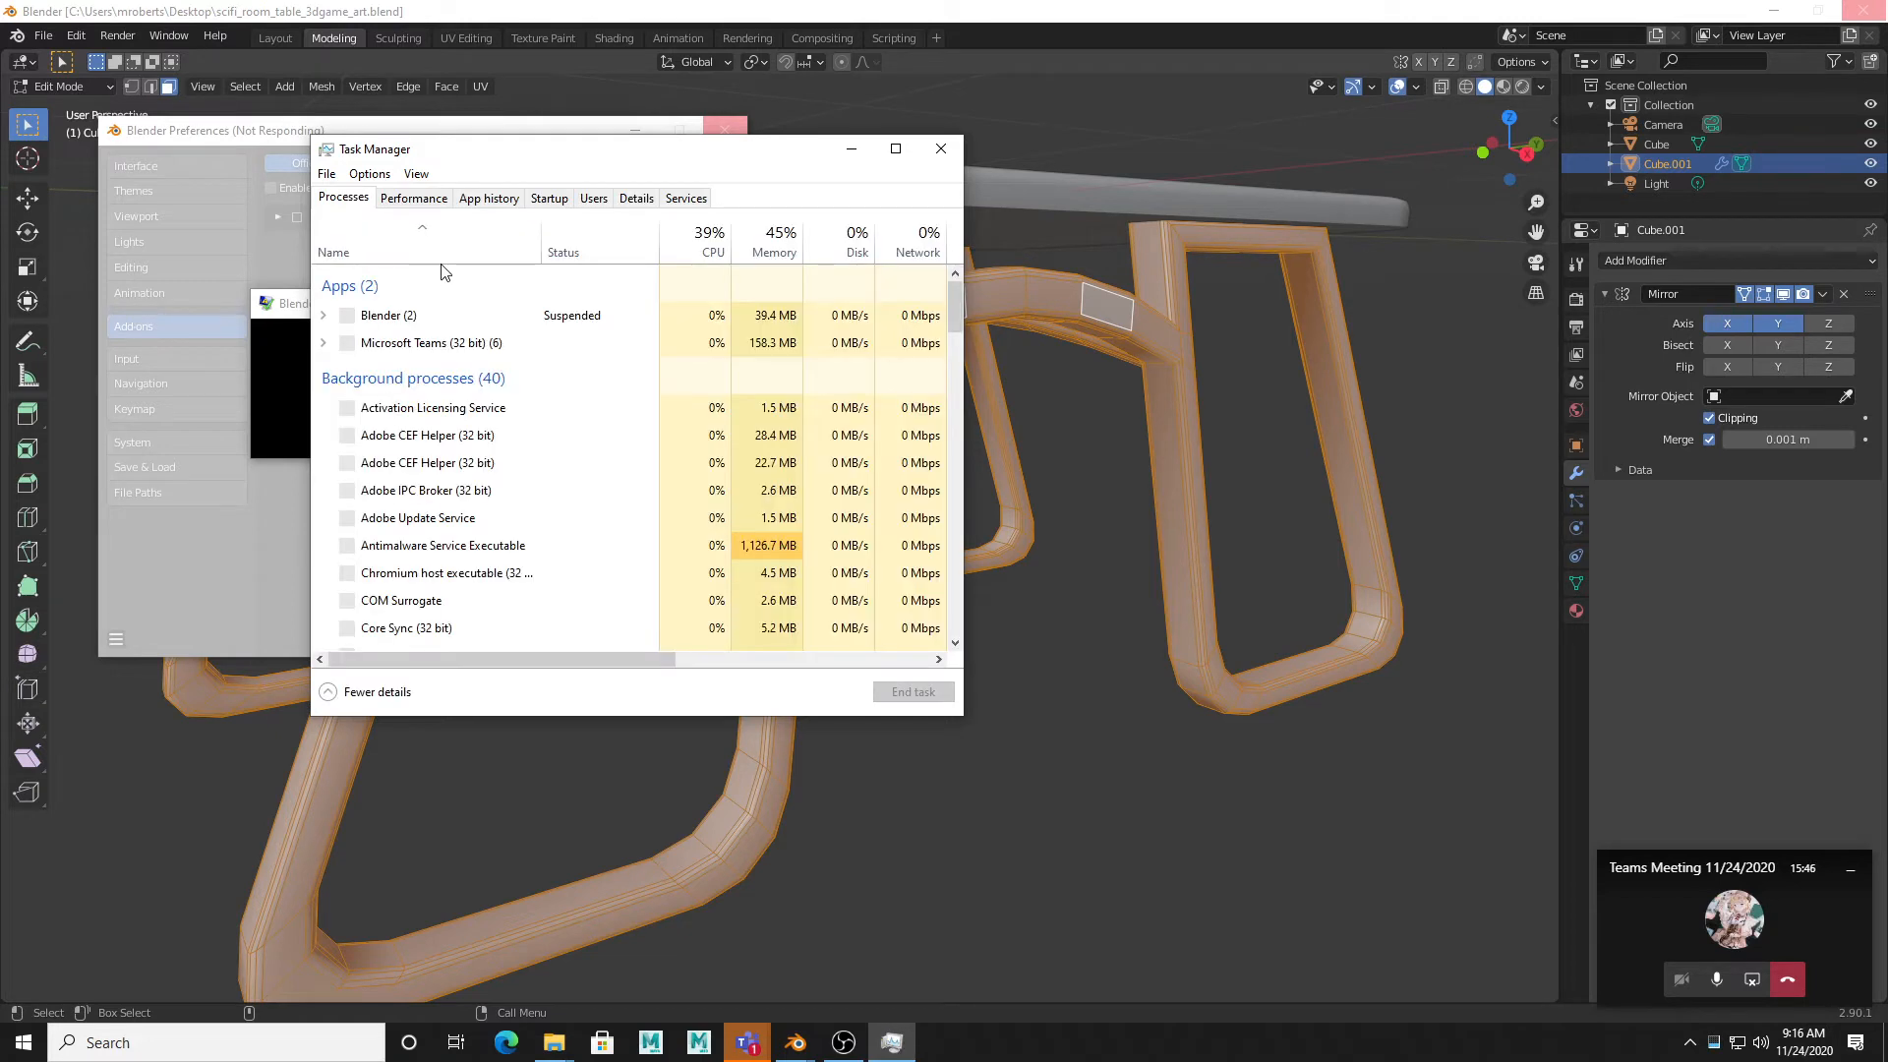
click(442, 314)
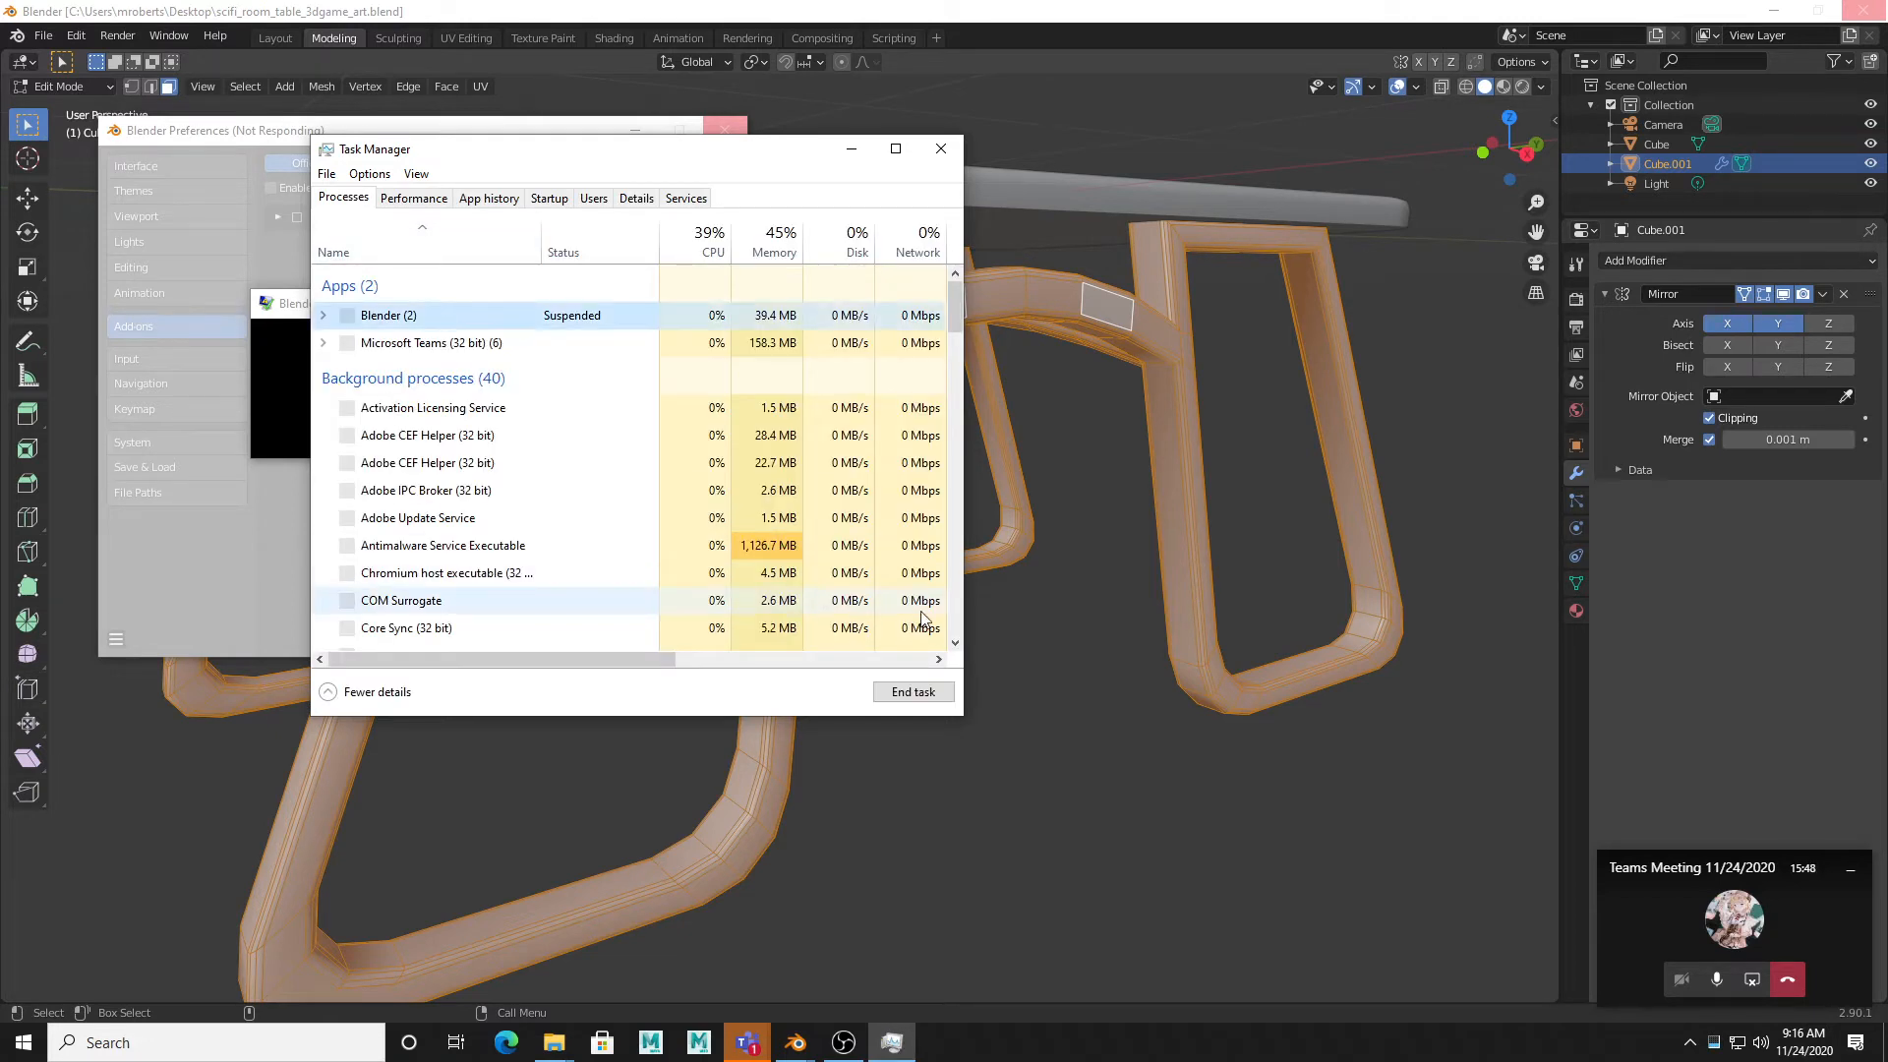
click(933, 691)
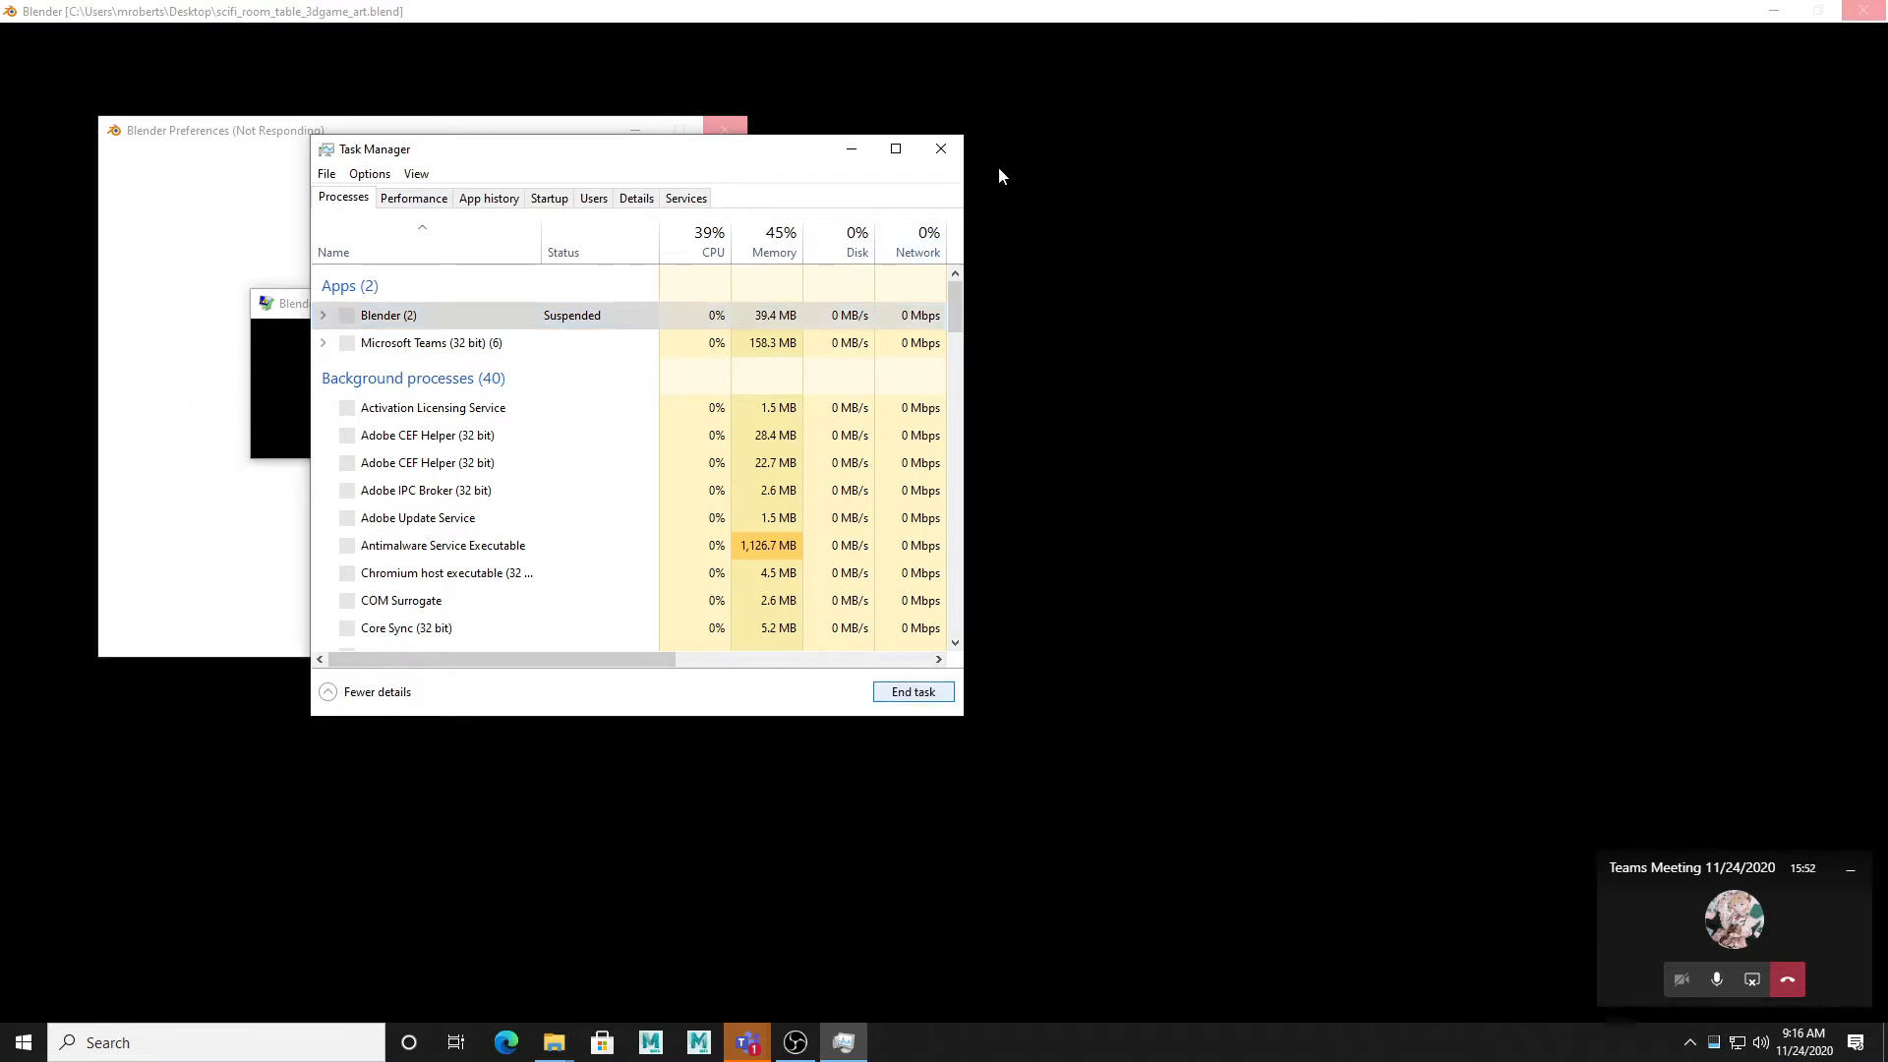
click(939, 152)
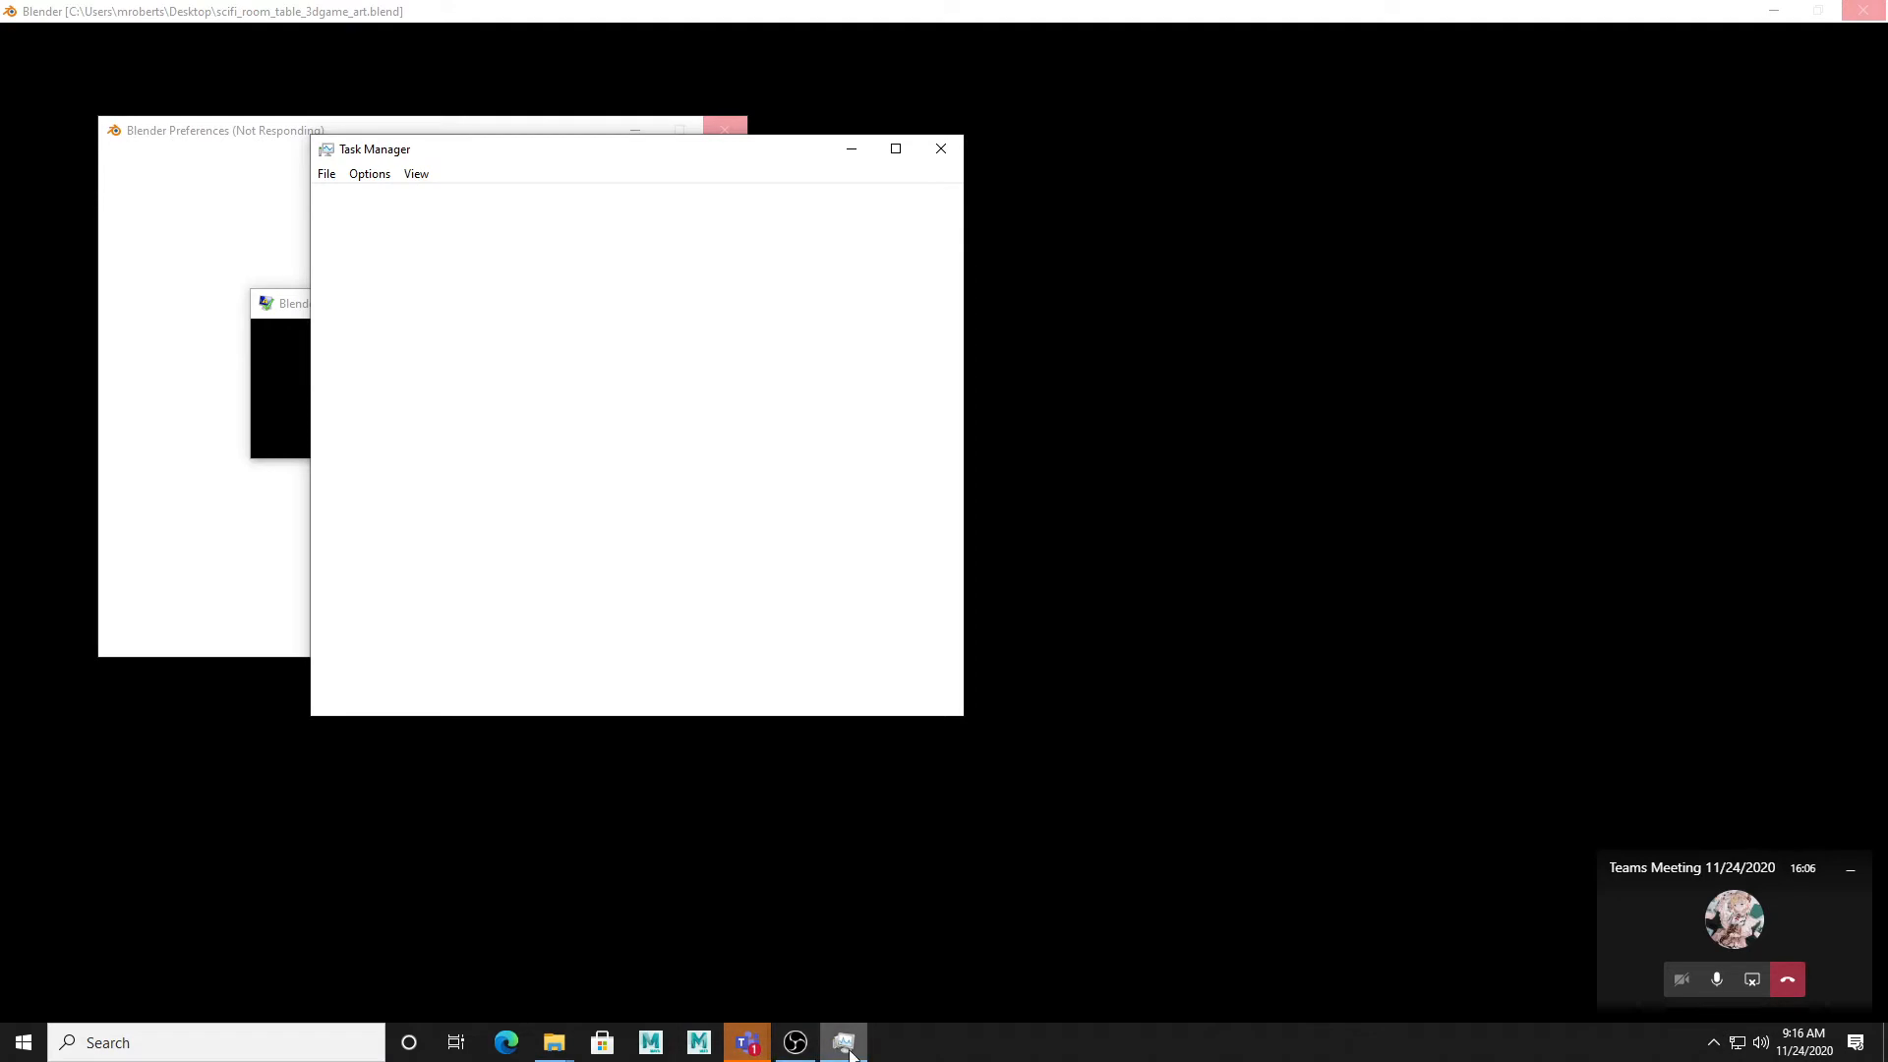
mouse_move(843, 1042)
mouse_move(764, 1036)
click(941, 149)
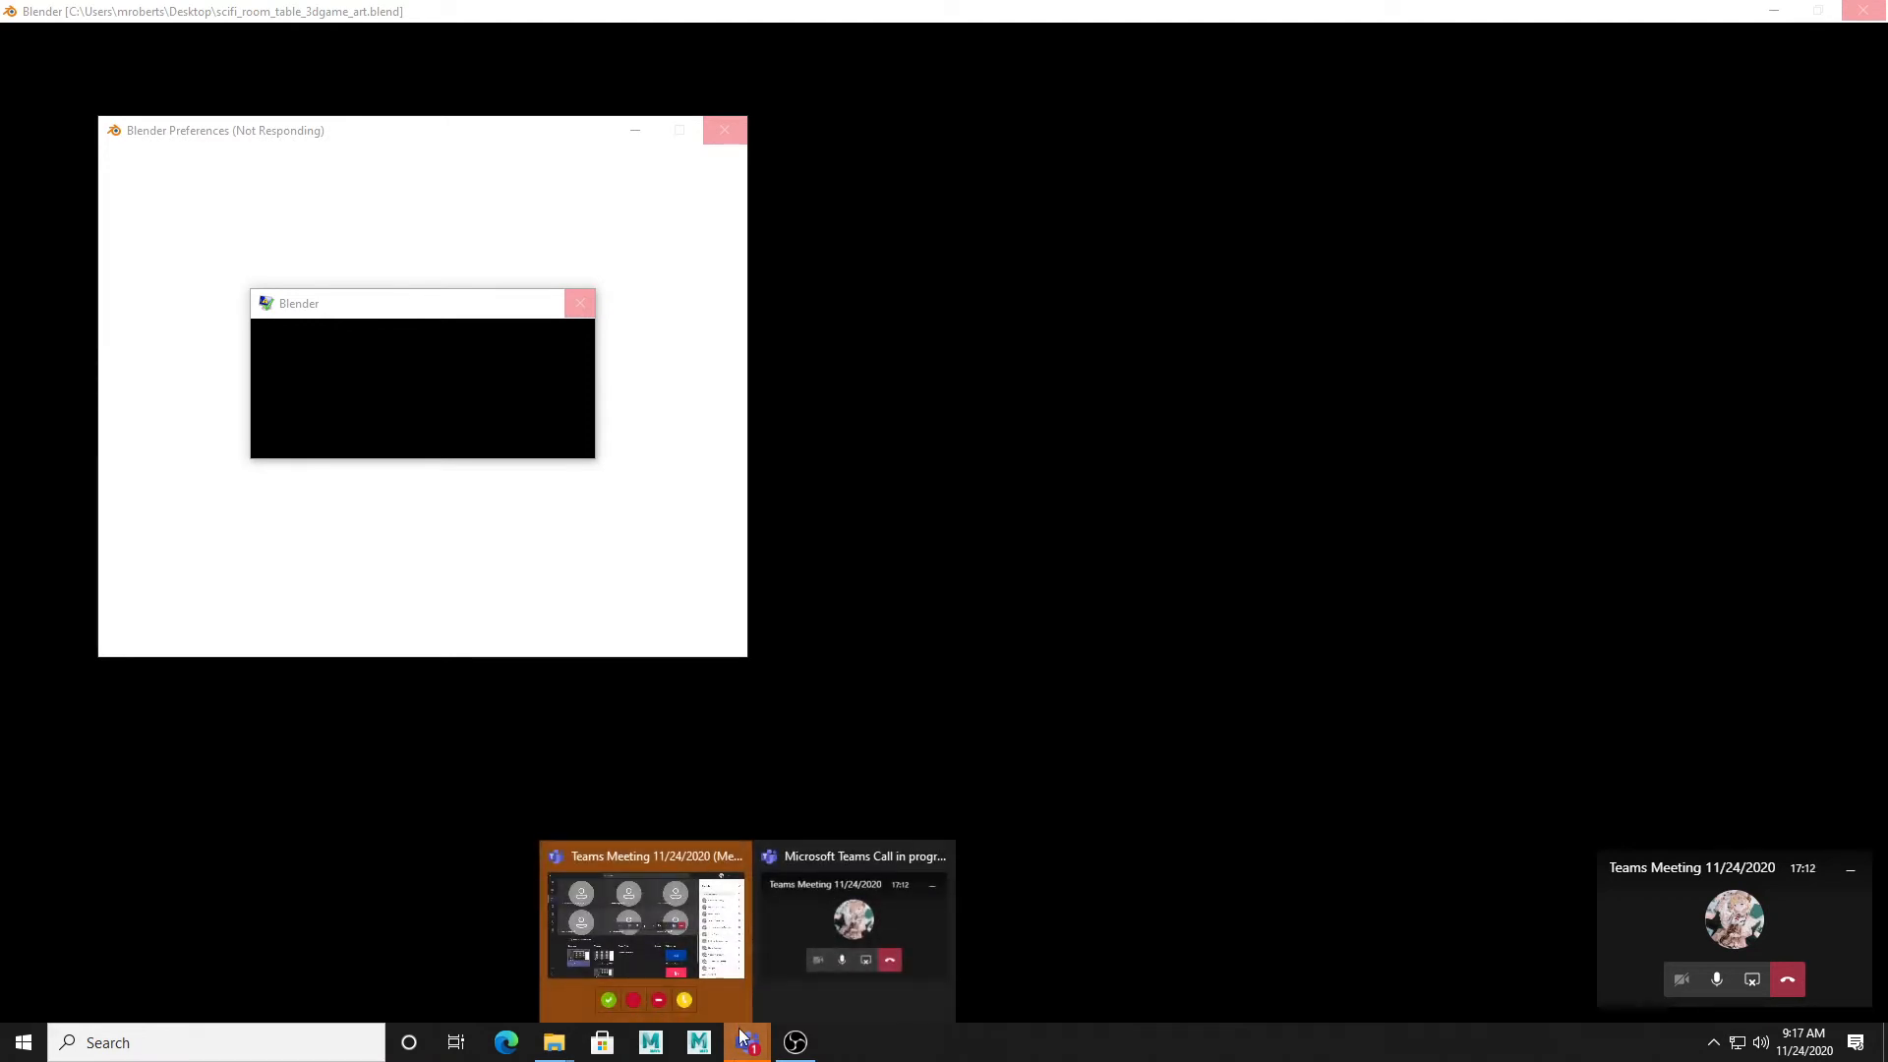
Step: Bring the Teams meeting window forward and close the OBSPortable folder window
mouse_move(823, 881)
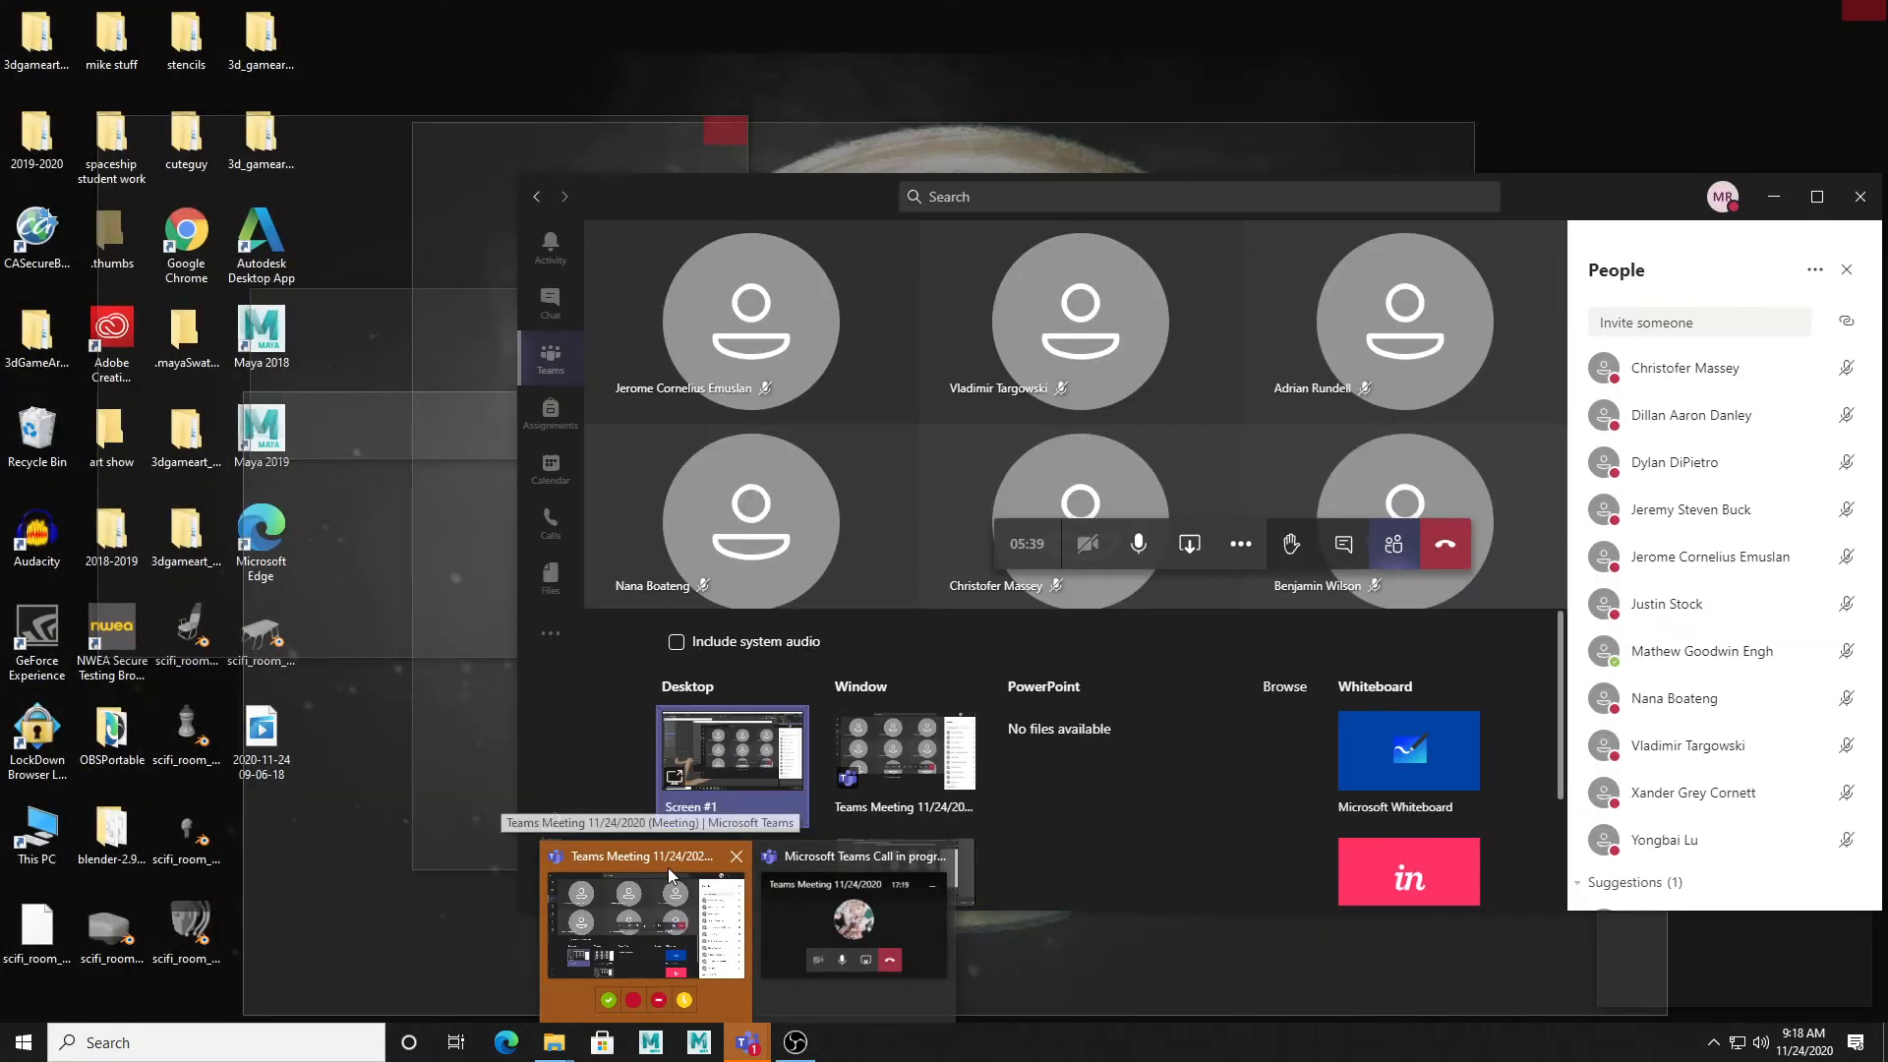
click(668, 867)
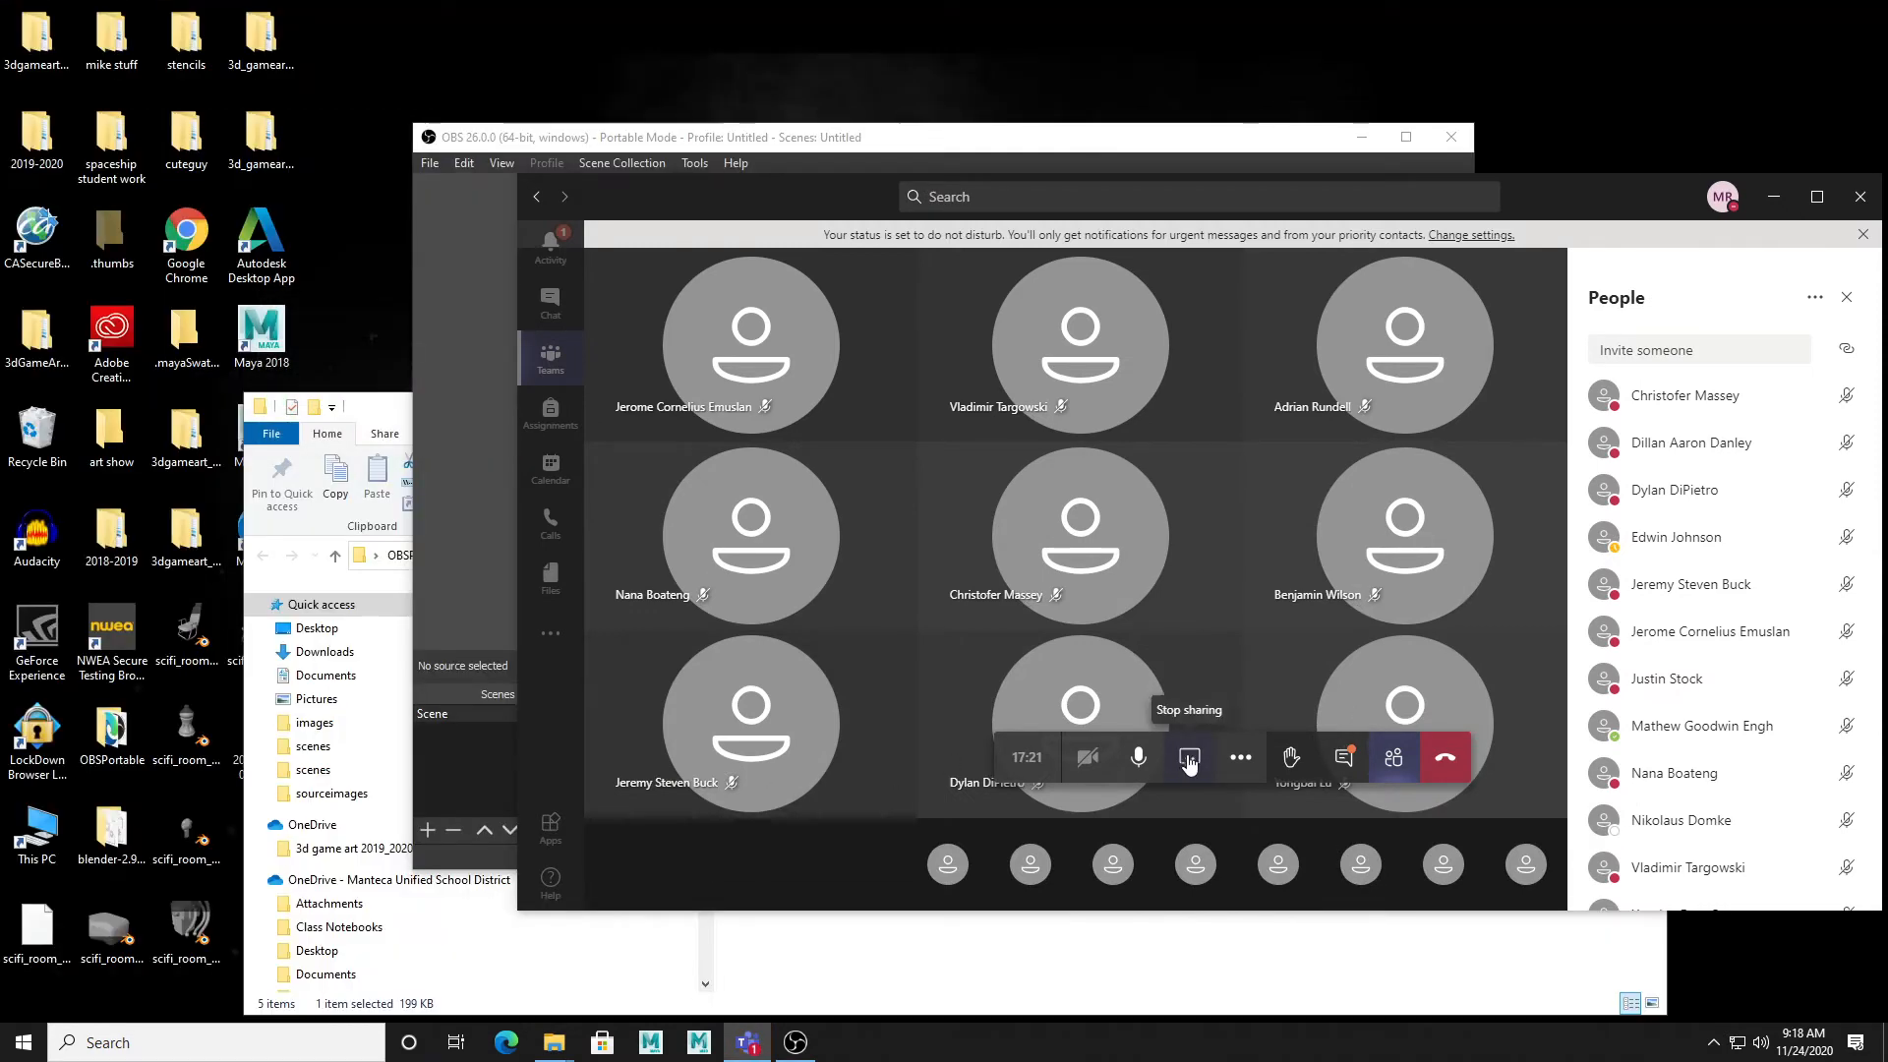
click(377, 414)
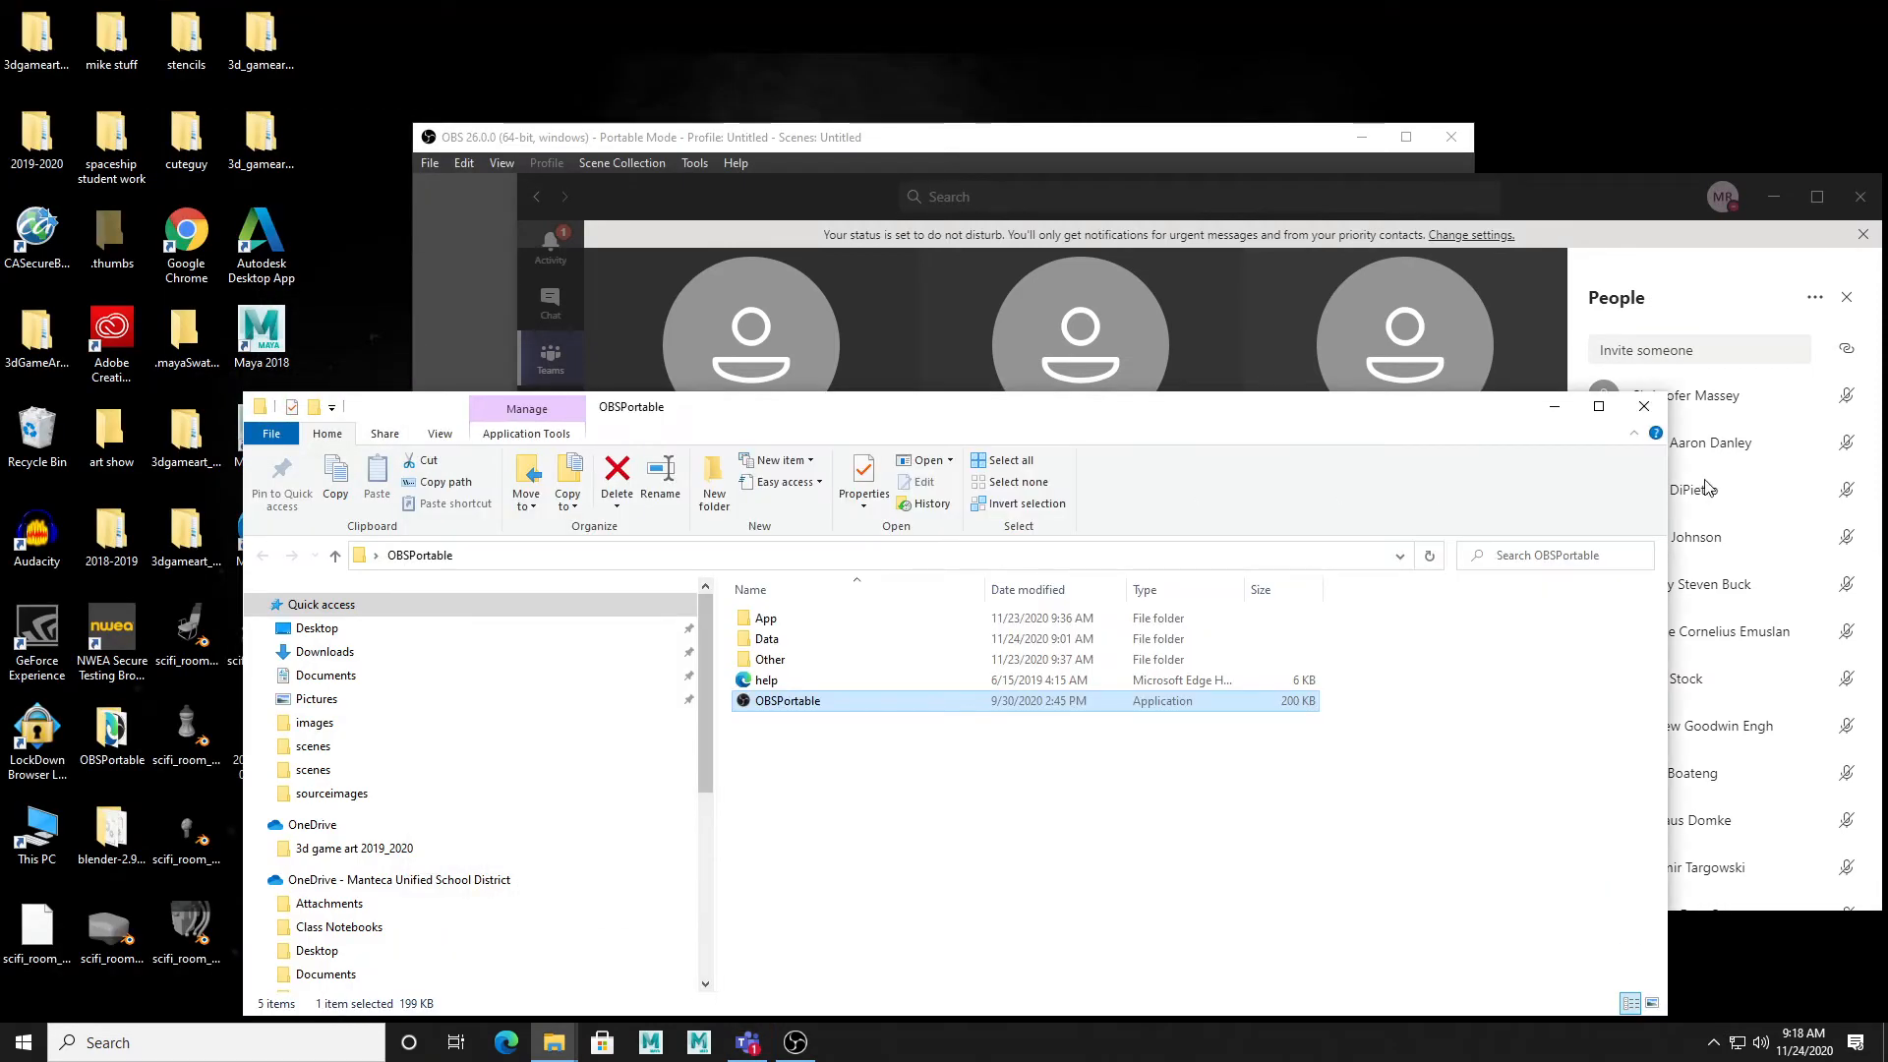
click(1644, 408)
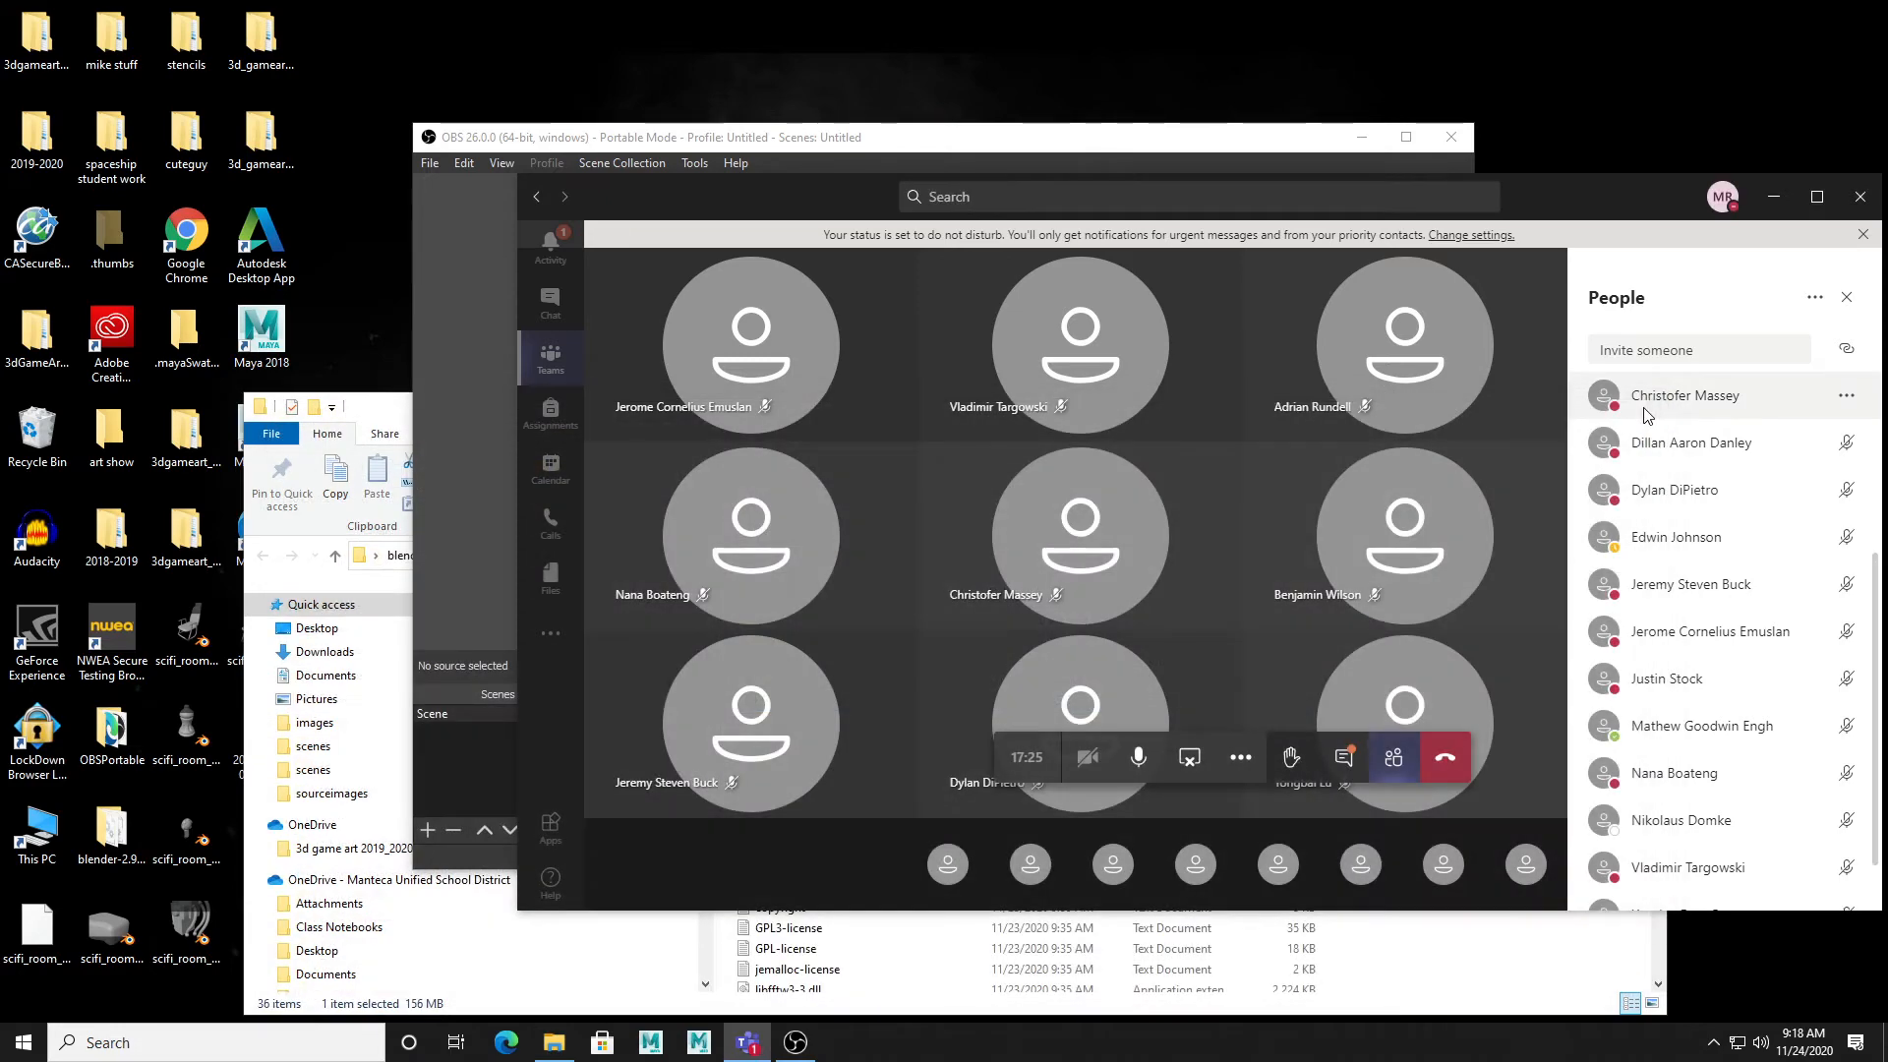
Step: Start Blender from the blender-2.90.1-windows64 folder and reopen the recent file scifi_room_table_3dgame_art.blend
click(375, 420)
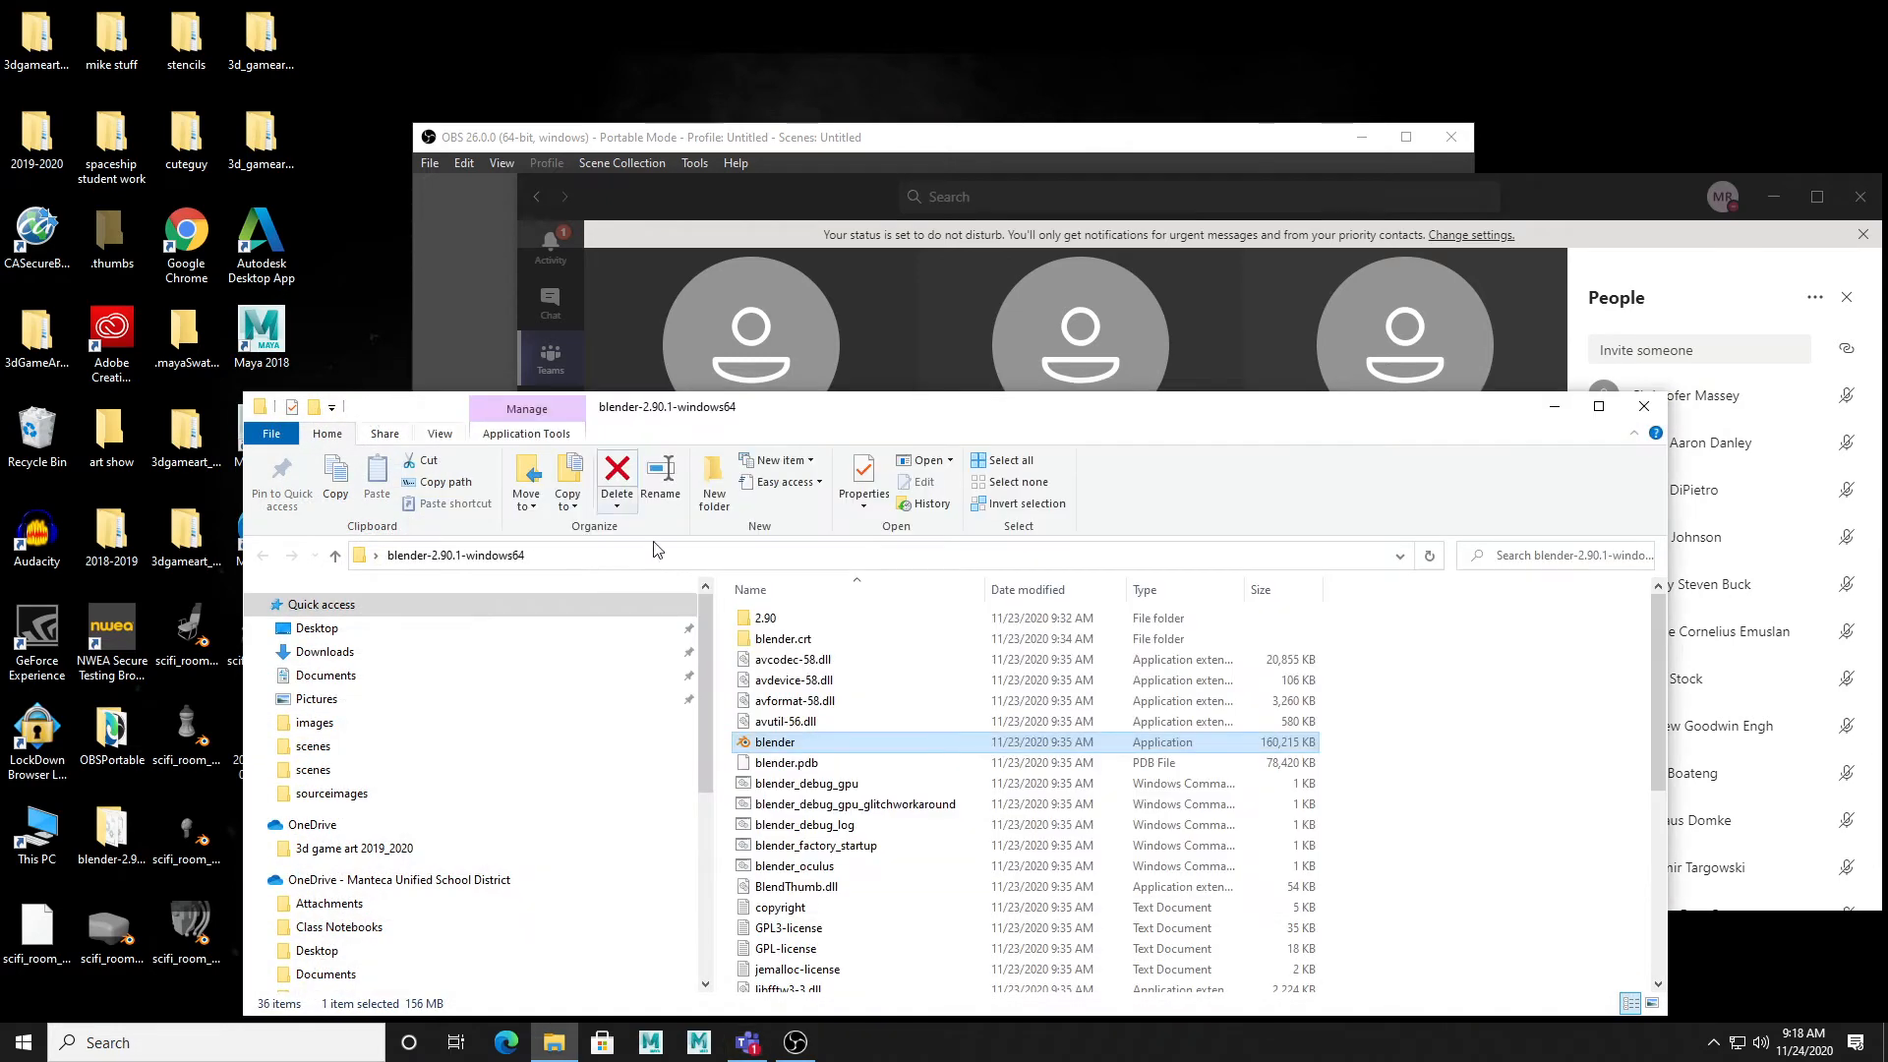
click(777, 743)
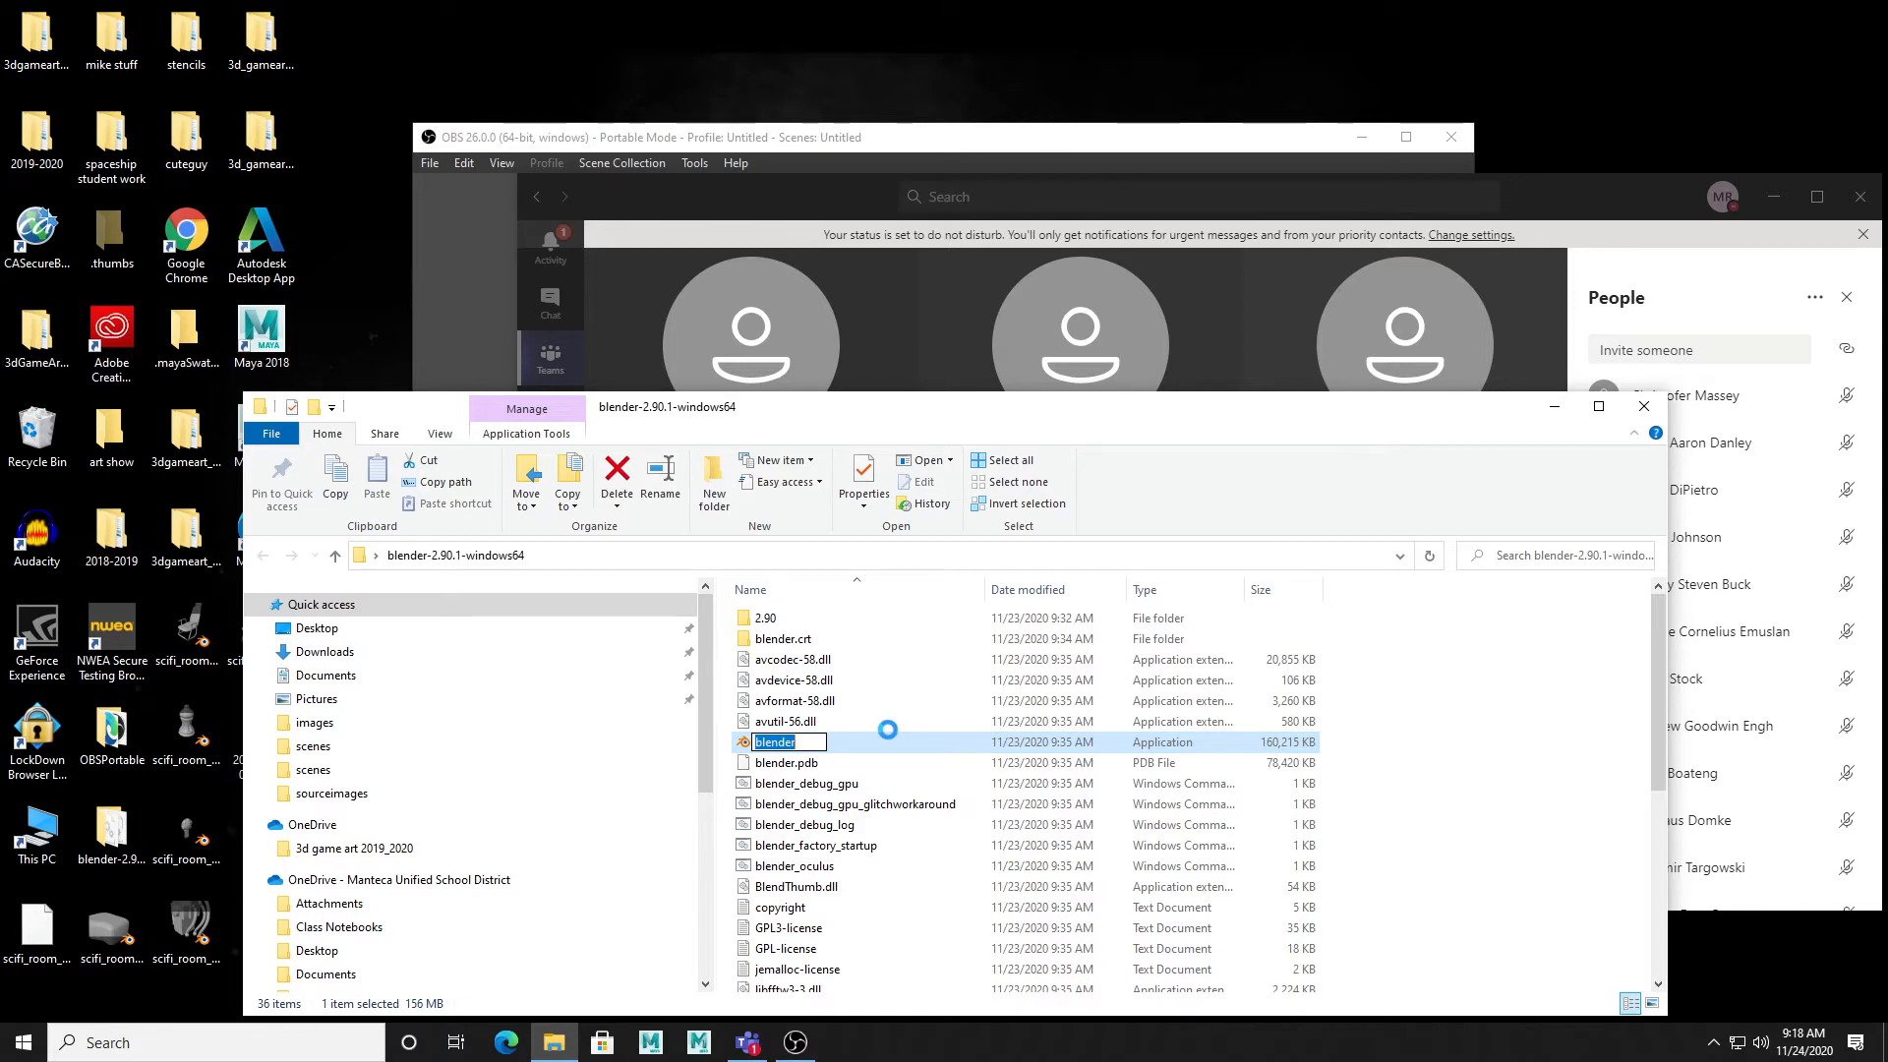
click(744, 742)
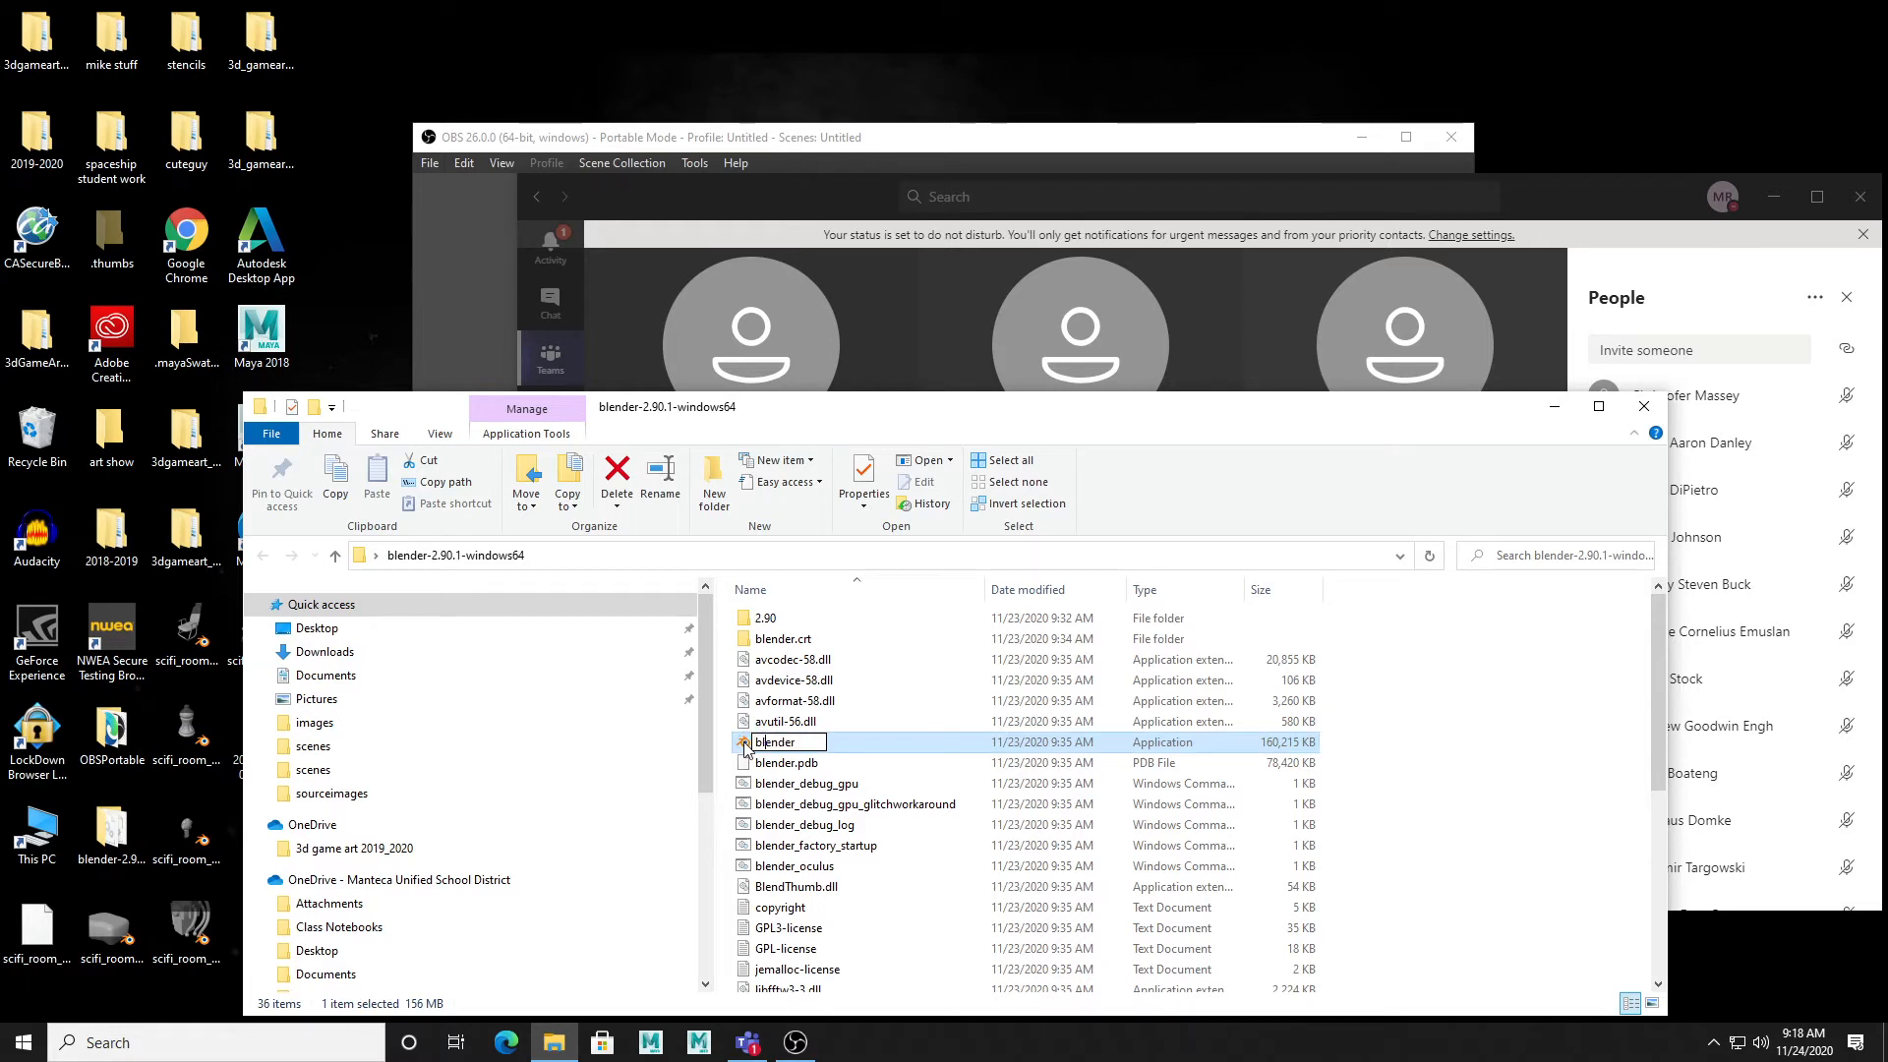
click(748, 747)
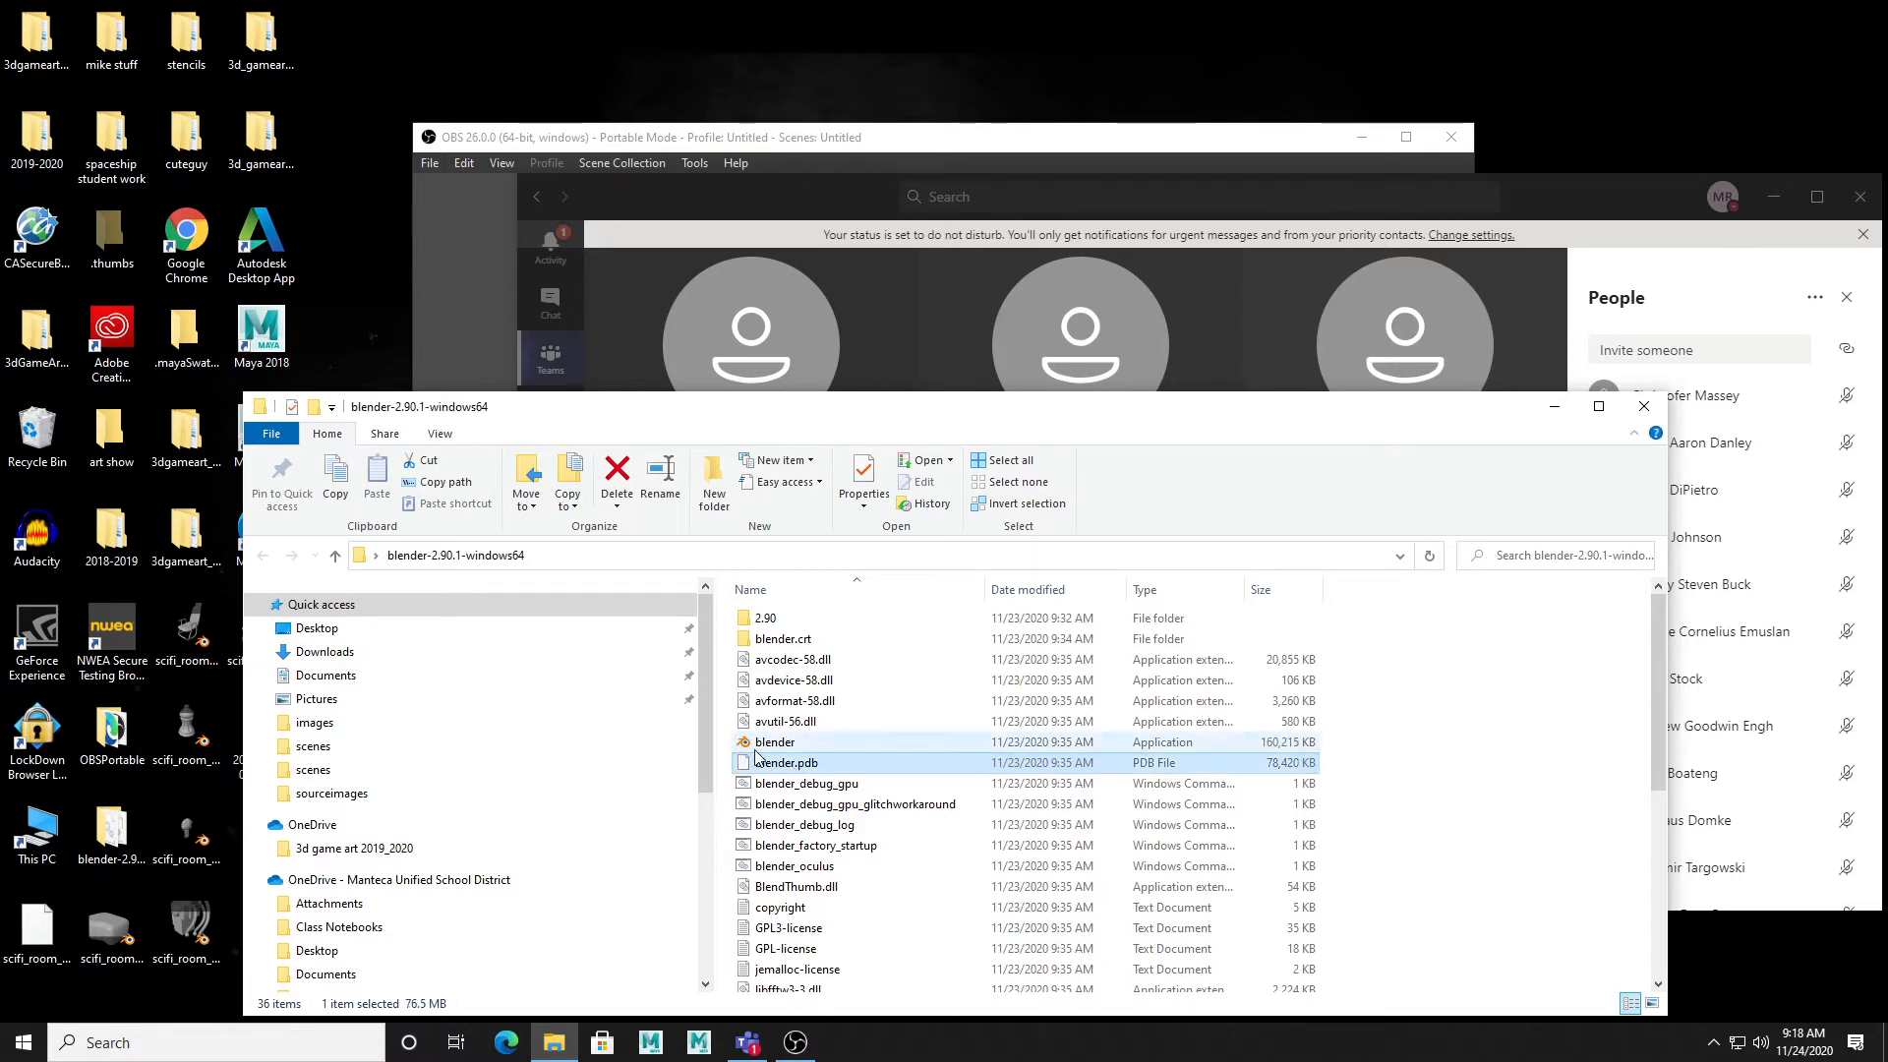
double_click(747, 745)
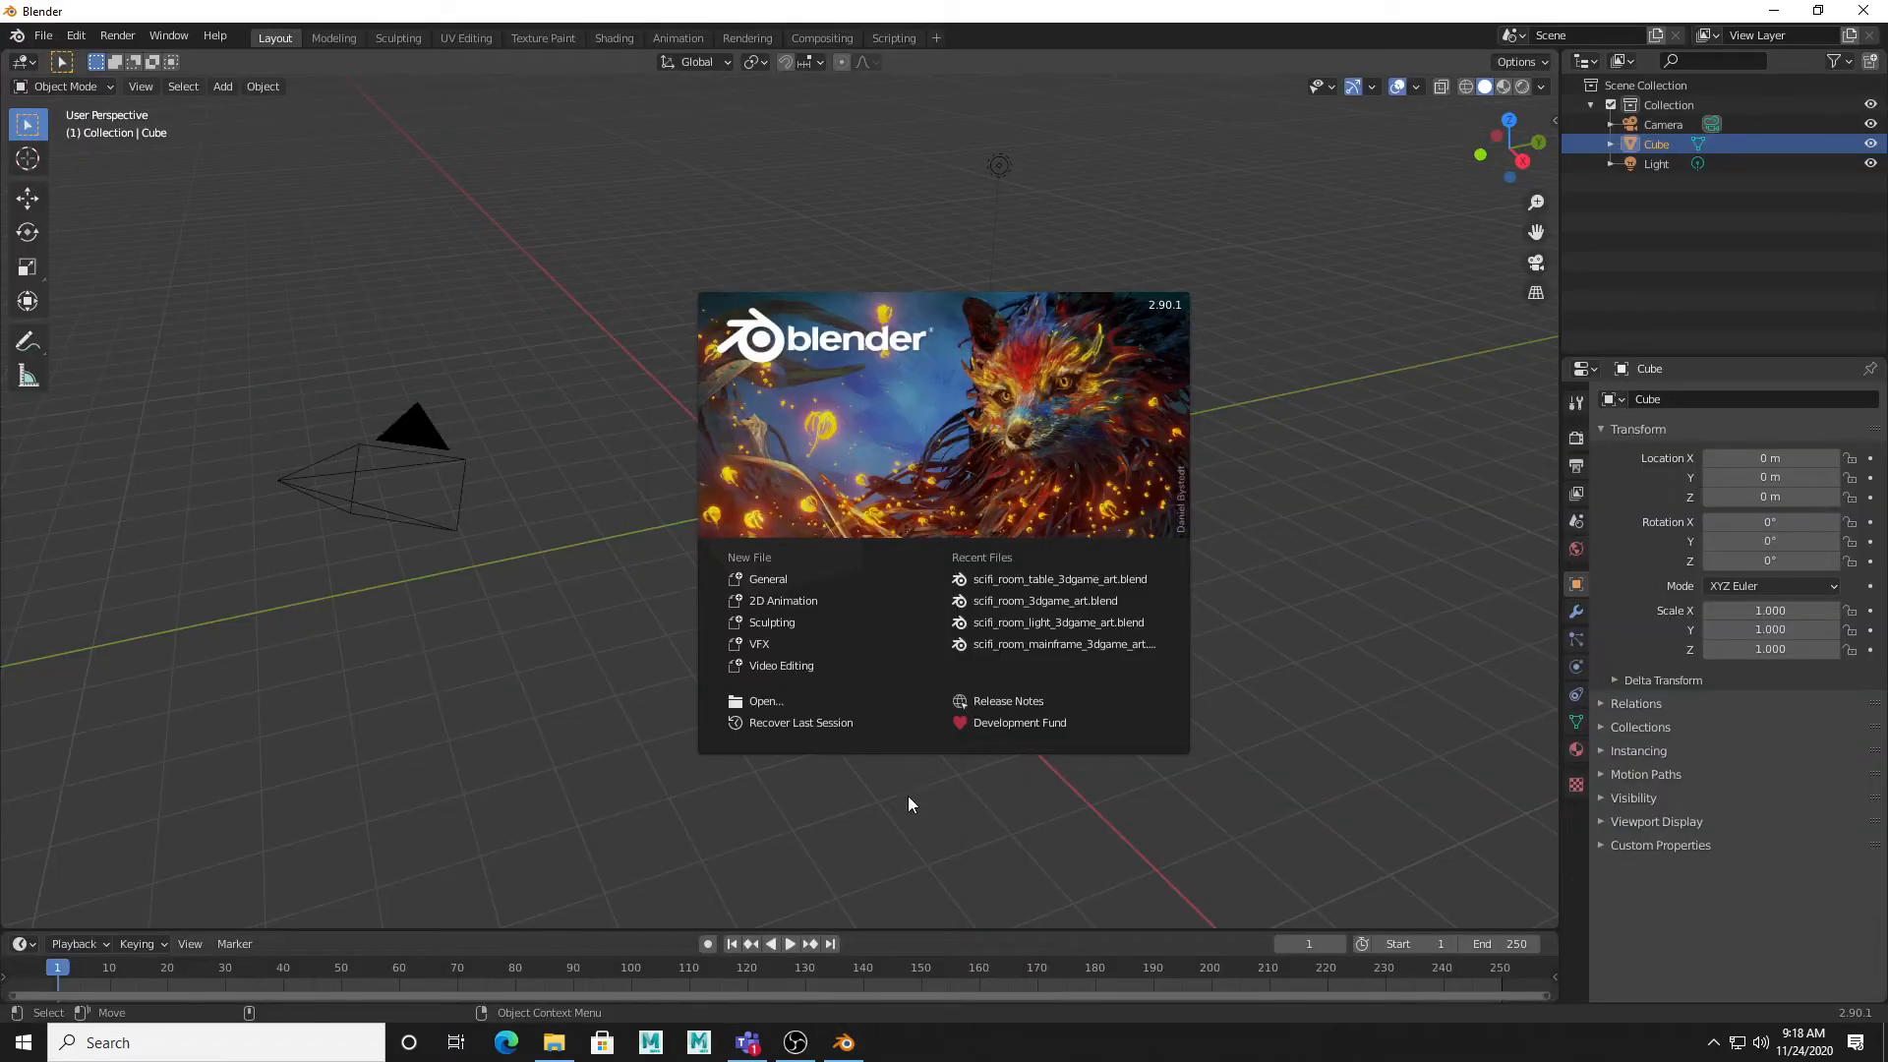
click(1048, 582)
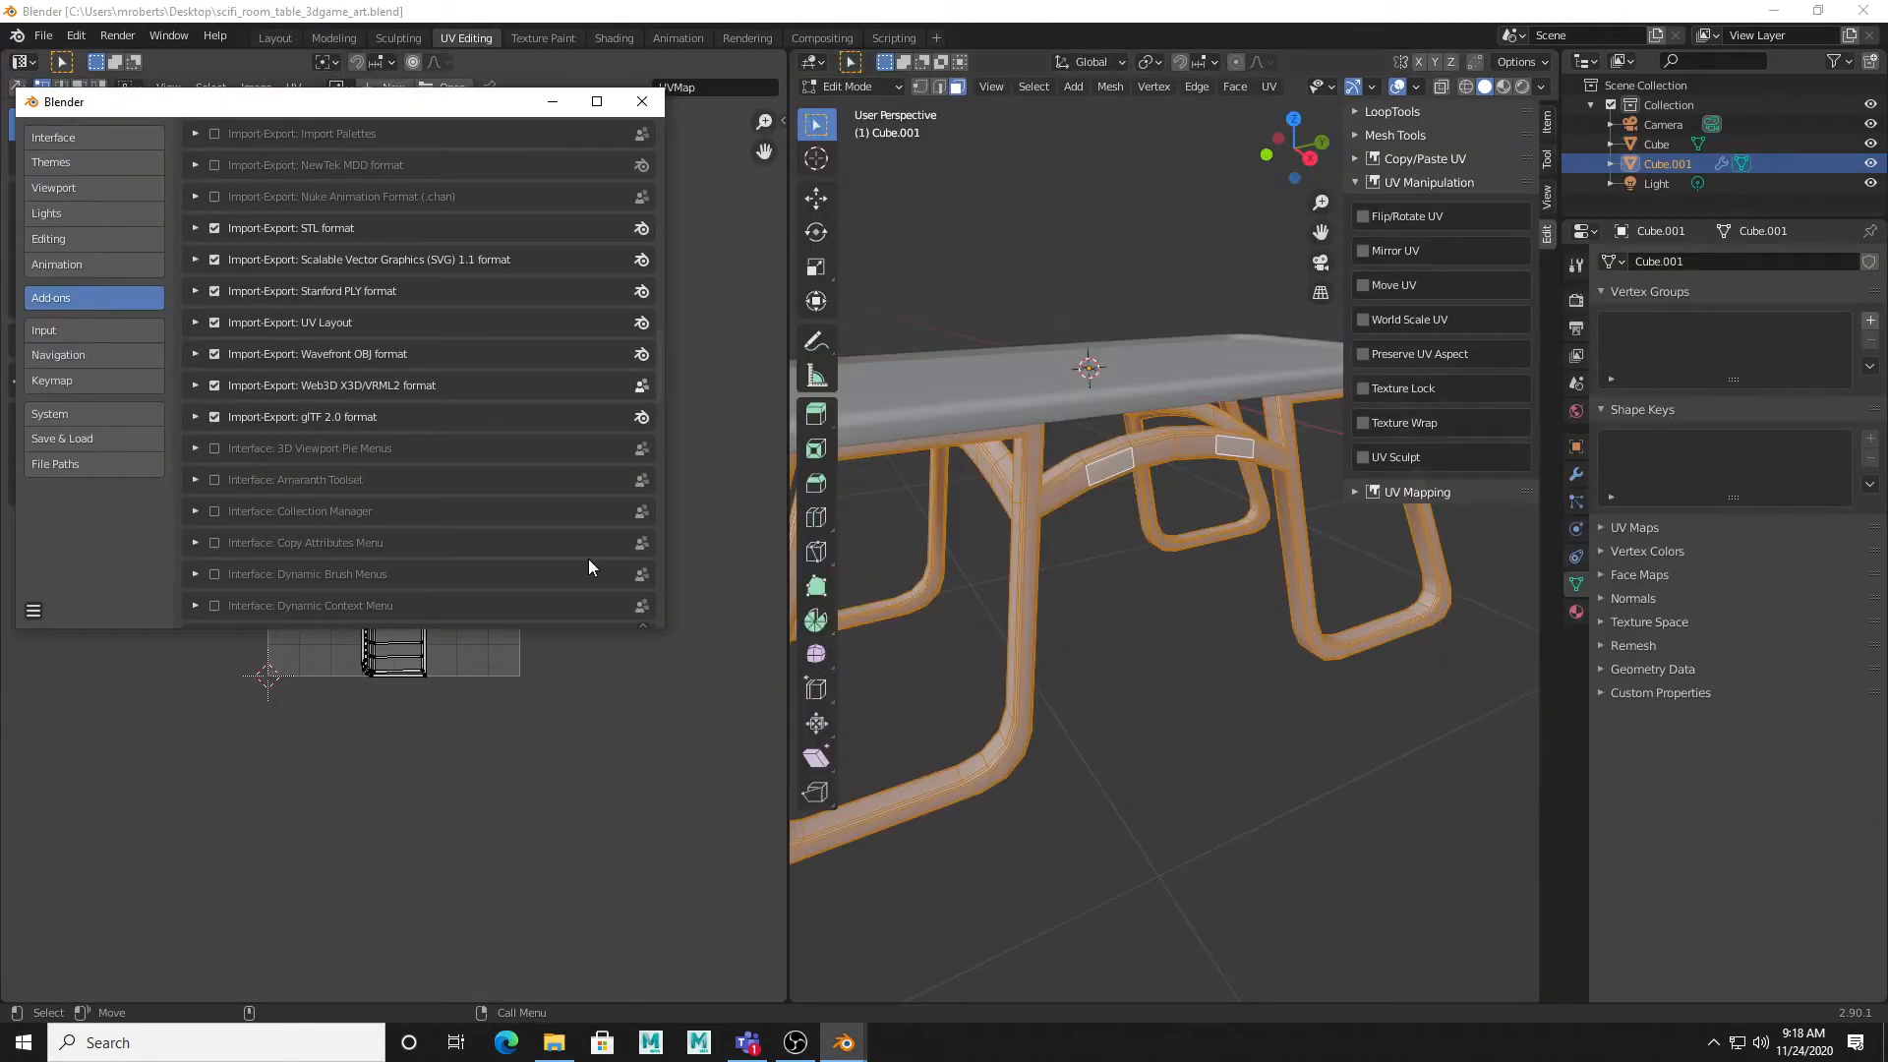
Step: Try to enable the UV: TexTools add-on in the Preferences add-ons list
scroll(486, 438, down, 15)
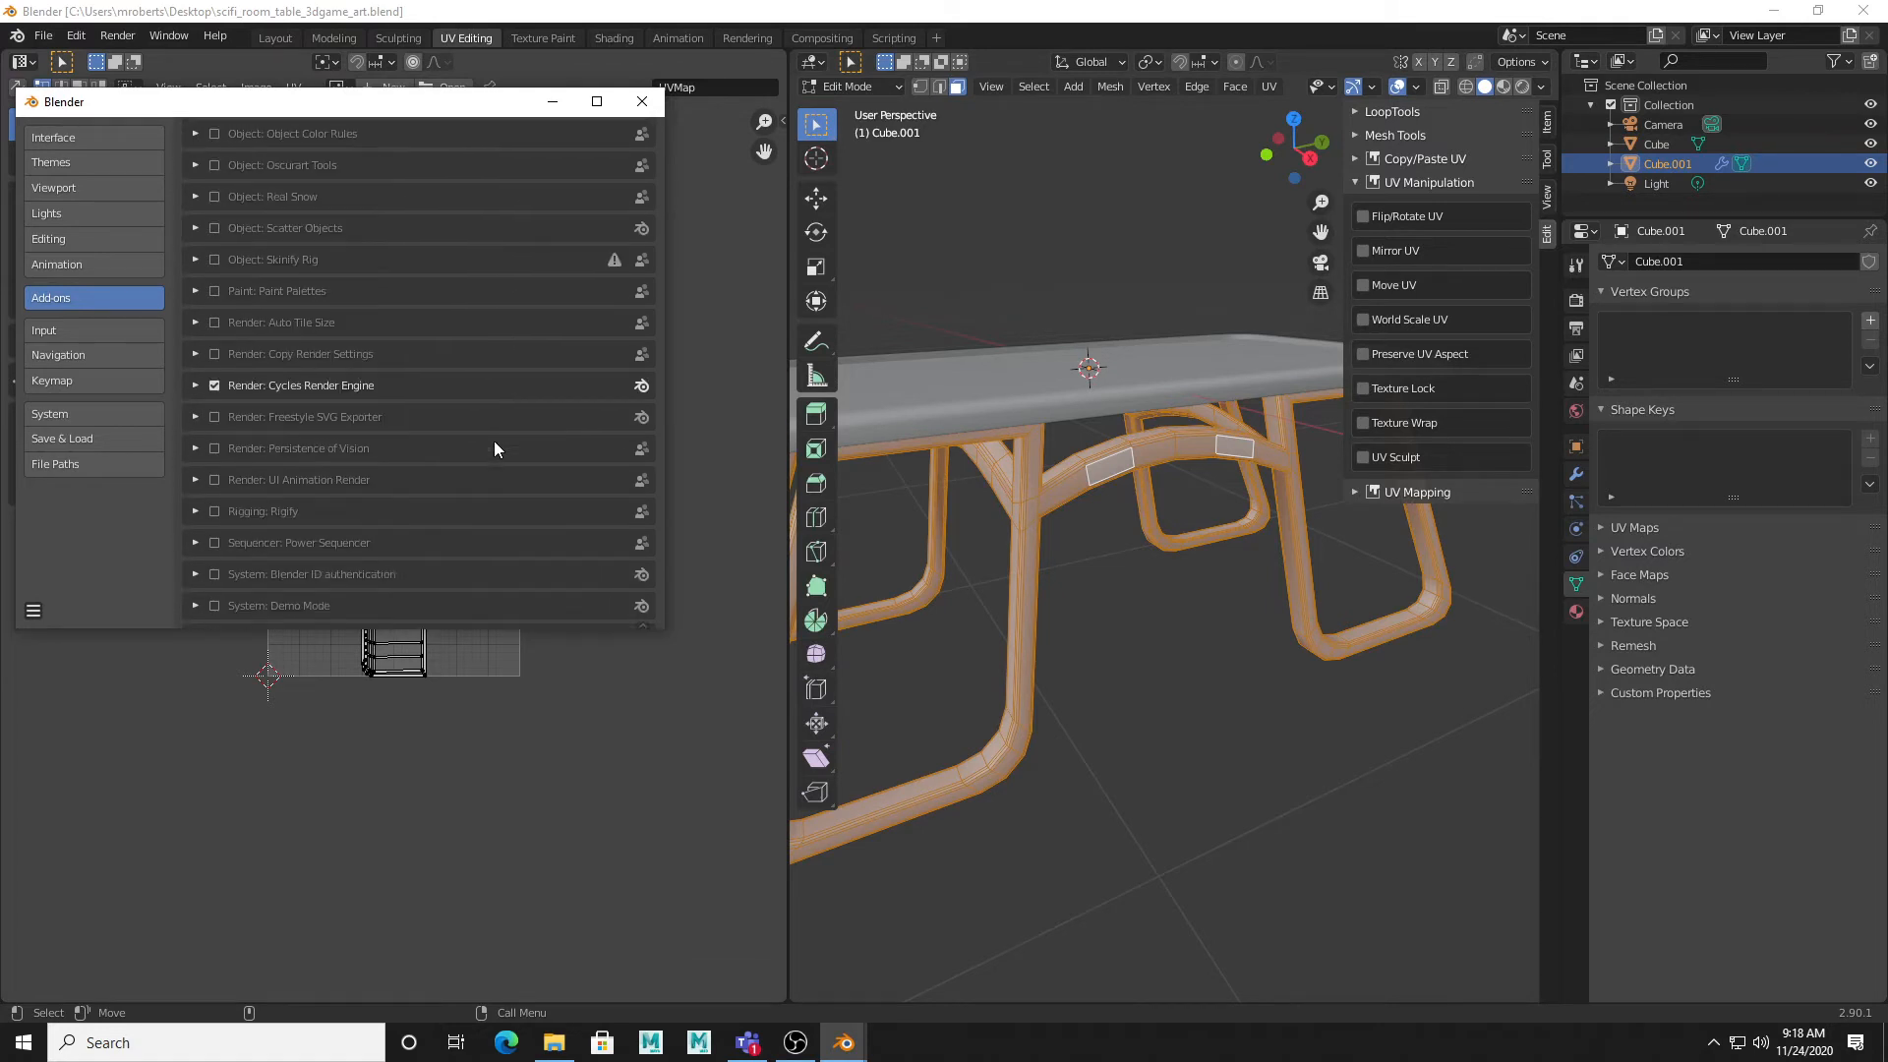
scroll(495, 449, down, 5)
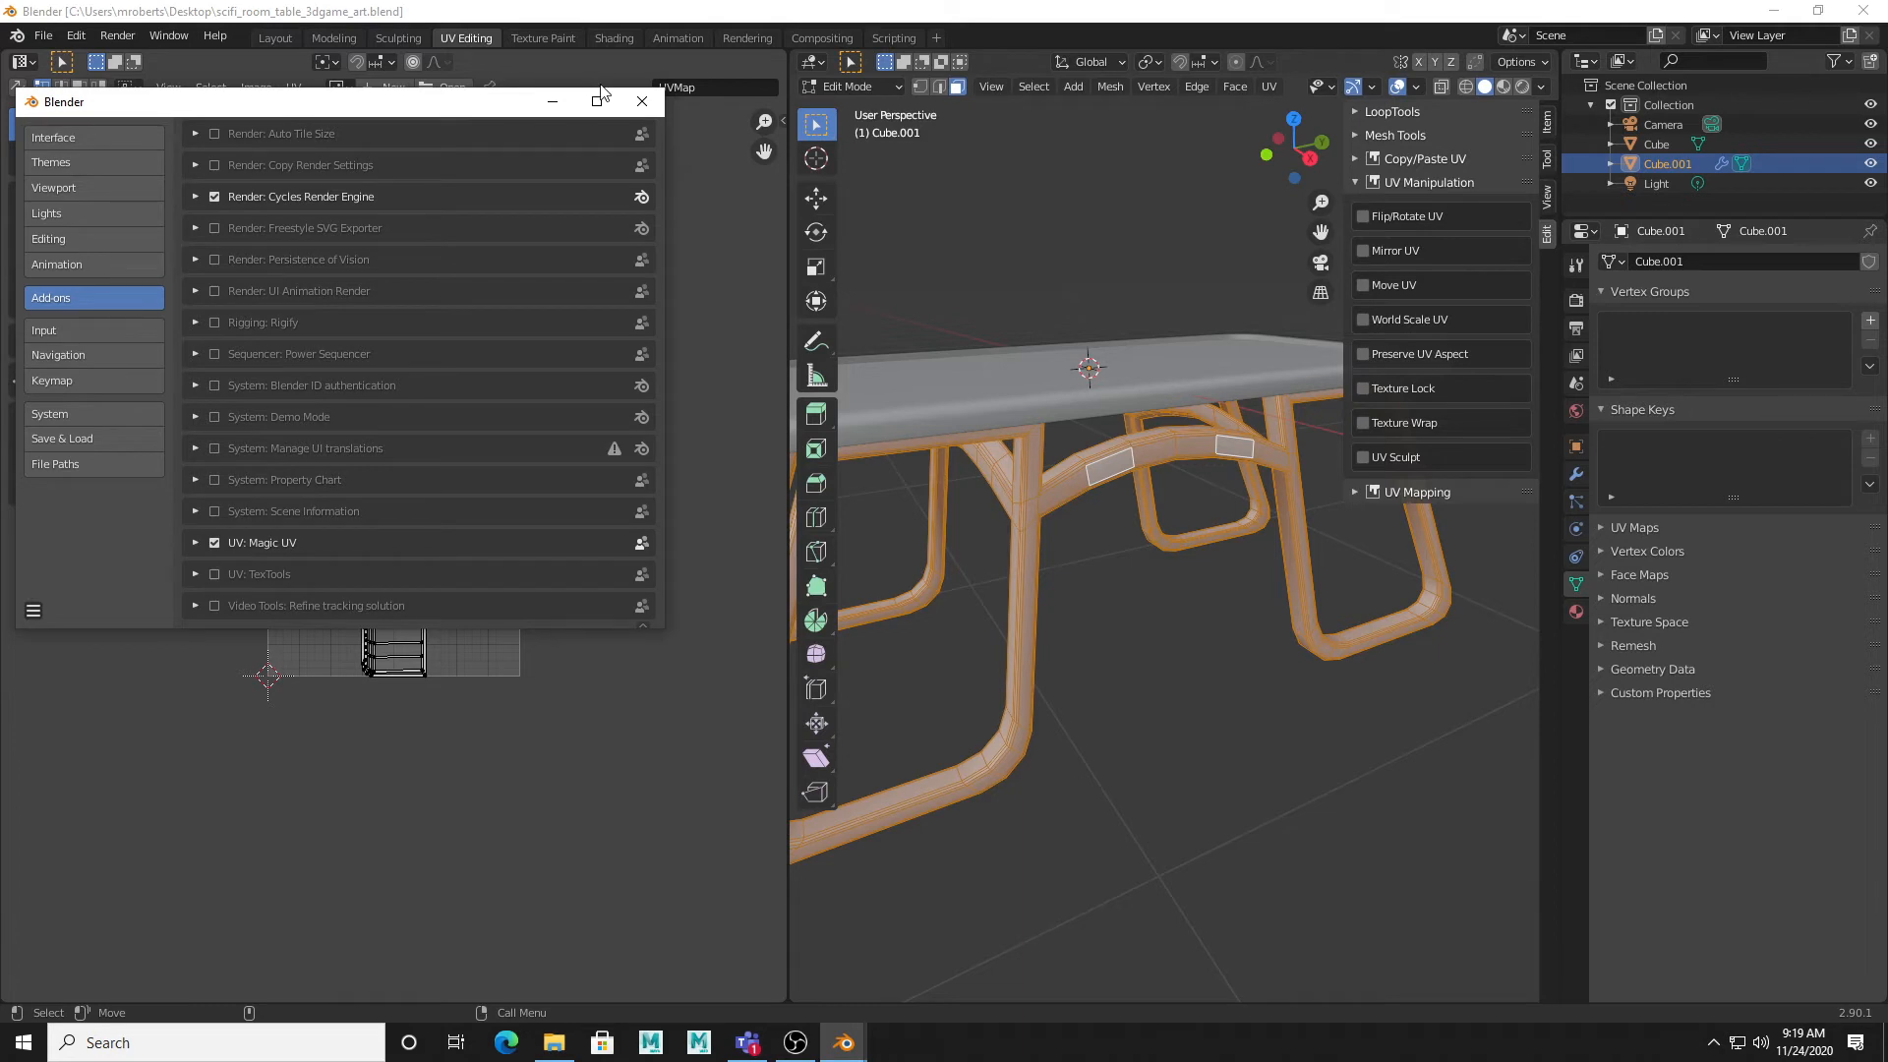
click(210, 575)
mouse_move(834, 1039)
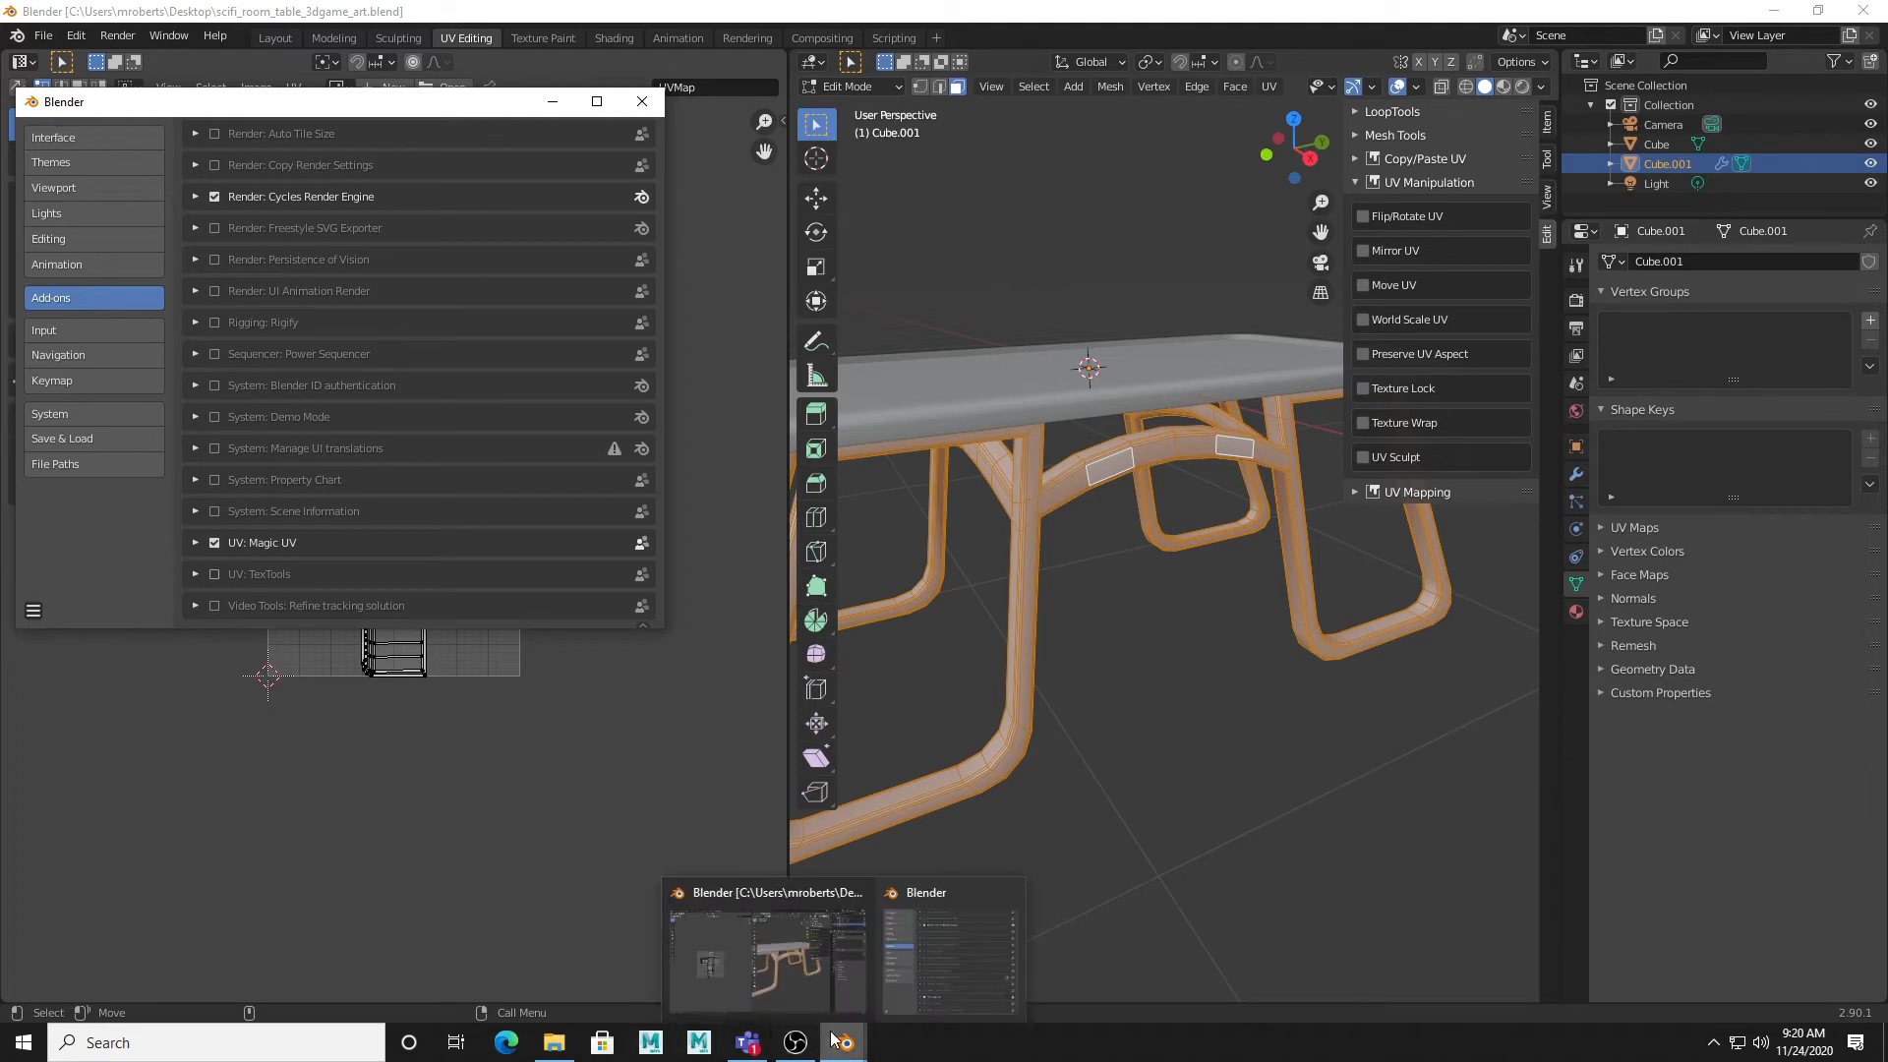
mouse_move(910, 893)
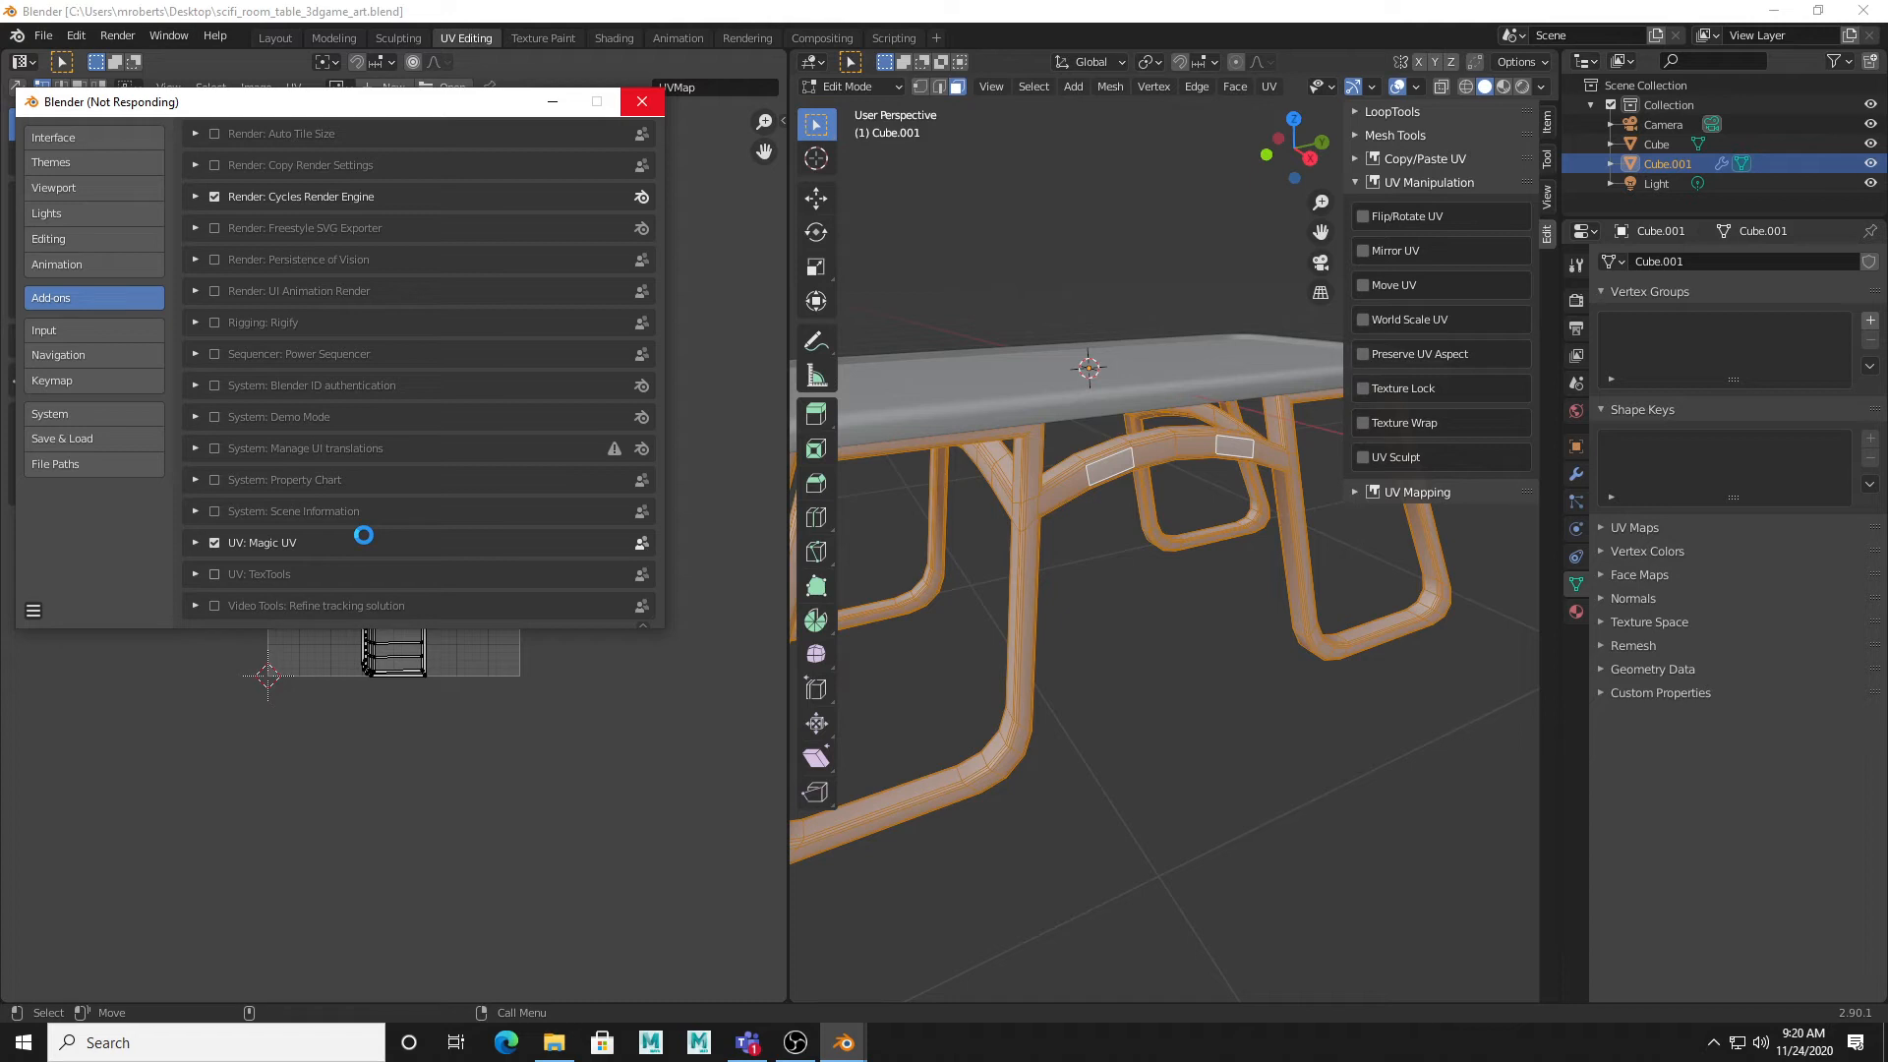
Step: Switch to the Teams meeting and stop sharing the screen, returning to the start of the participants list
click(747, 1046)
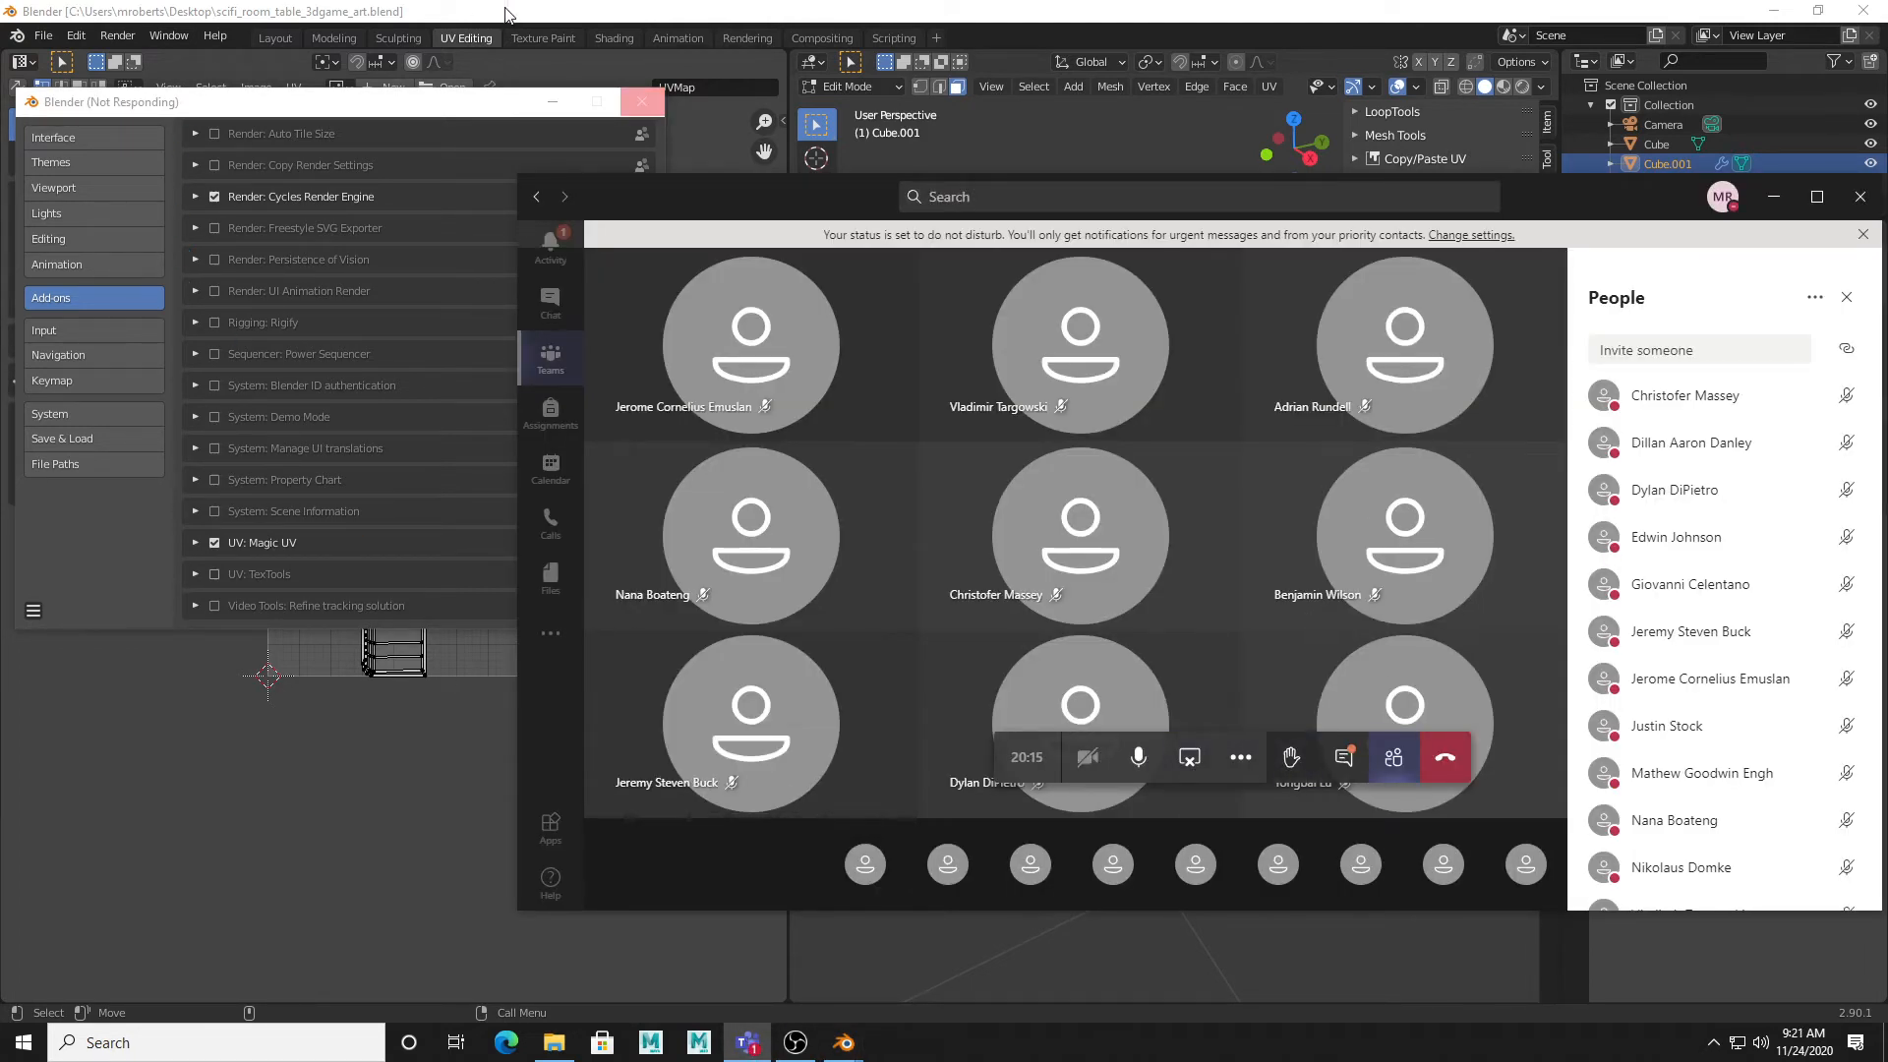
click(1190, 758)
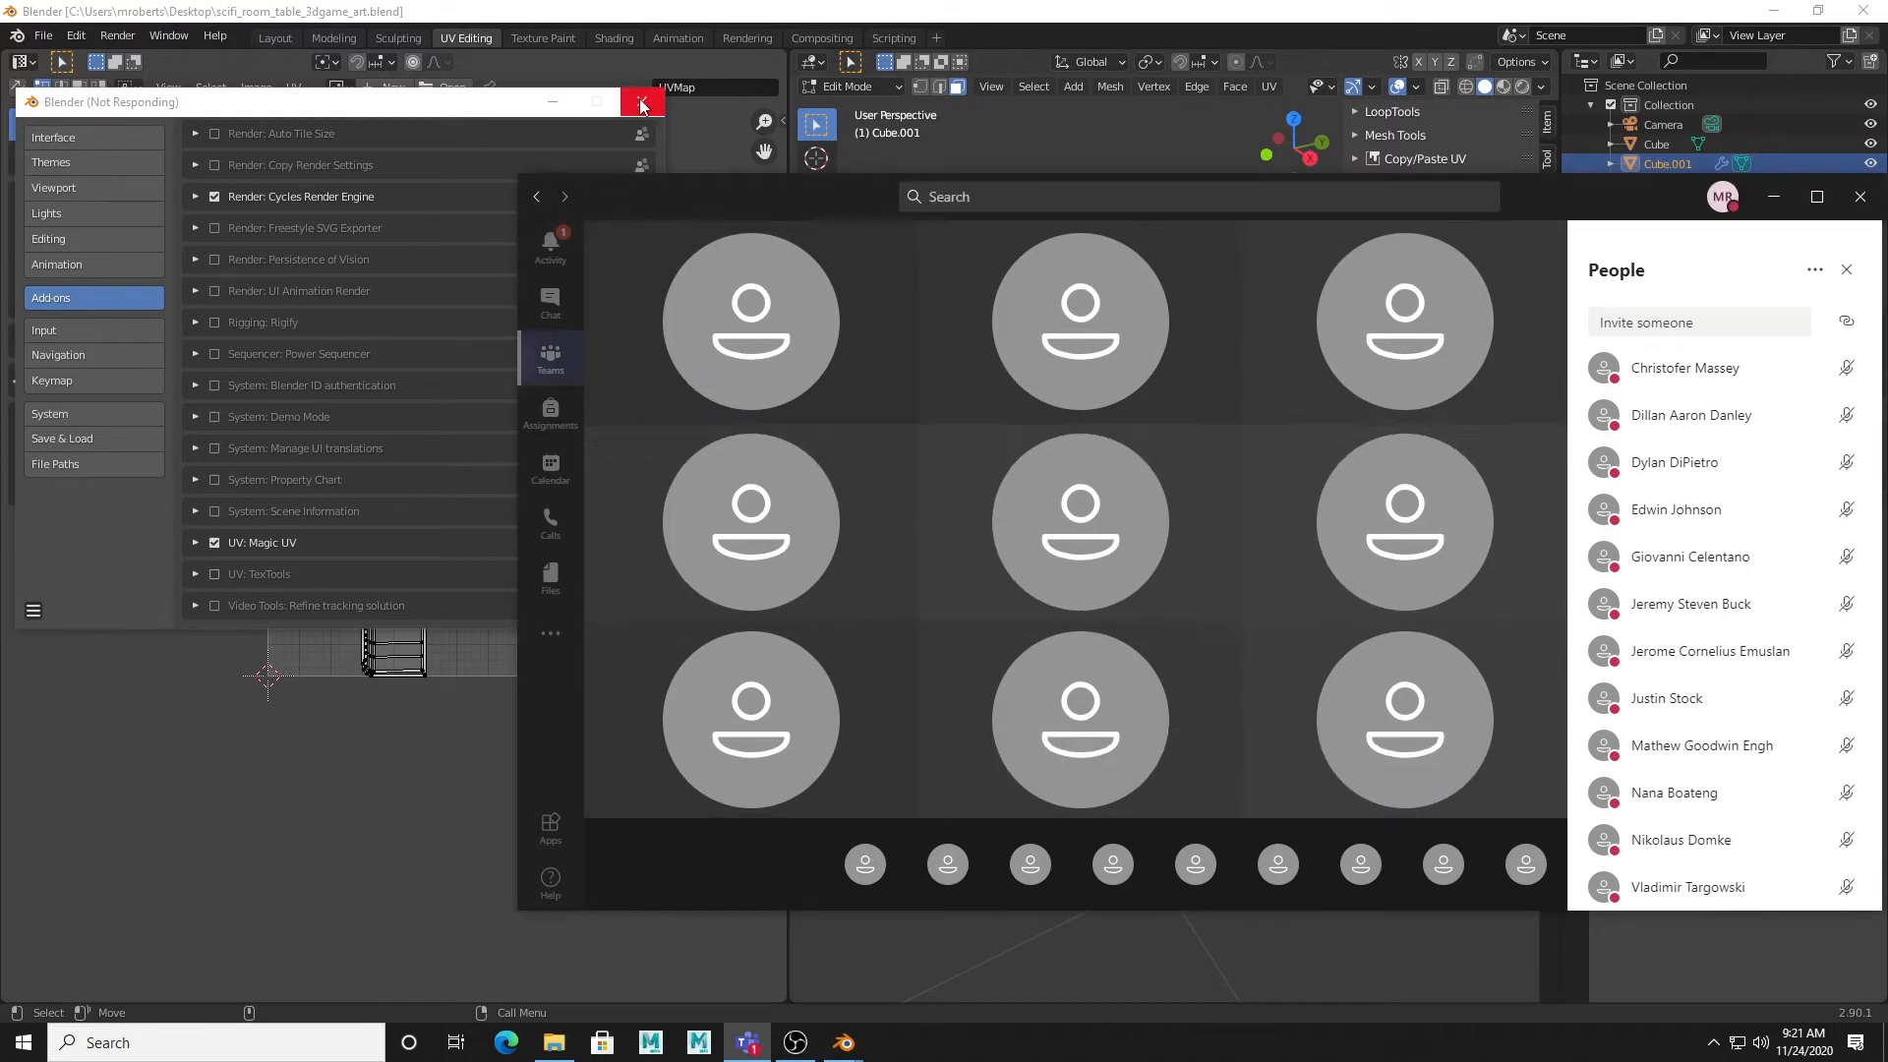
scroll(1694, 625, up, 3)
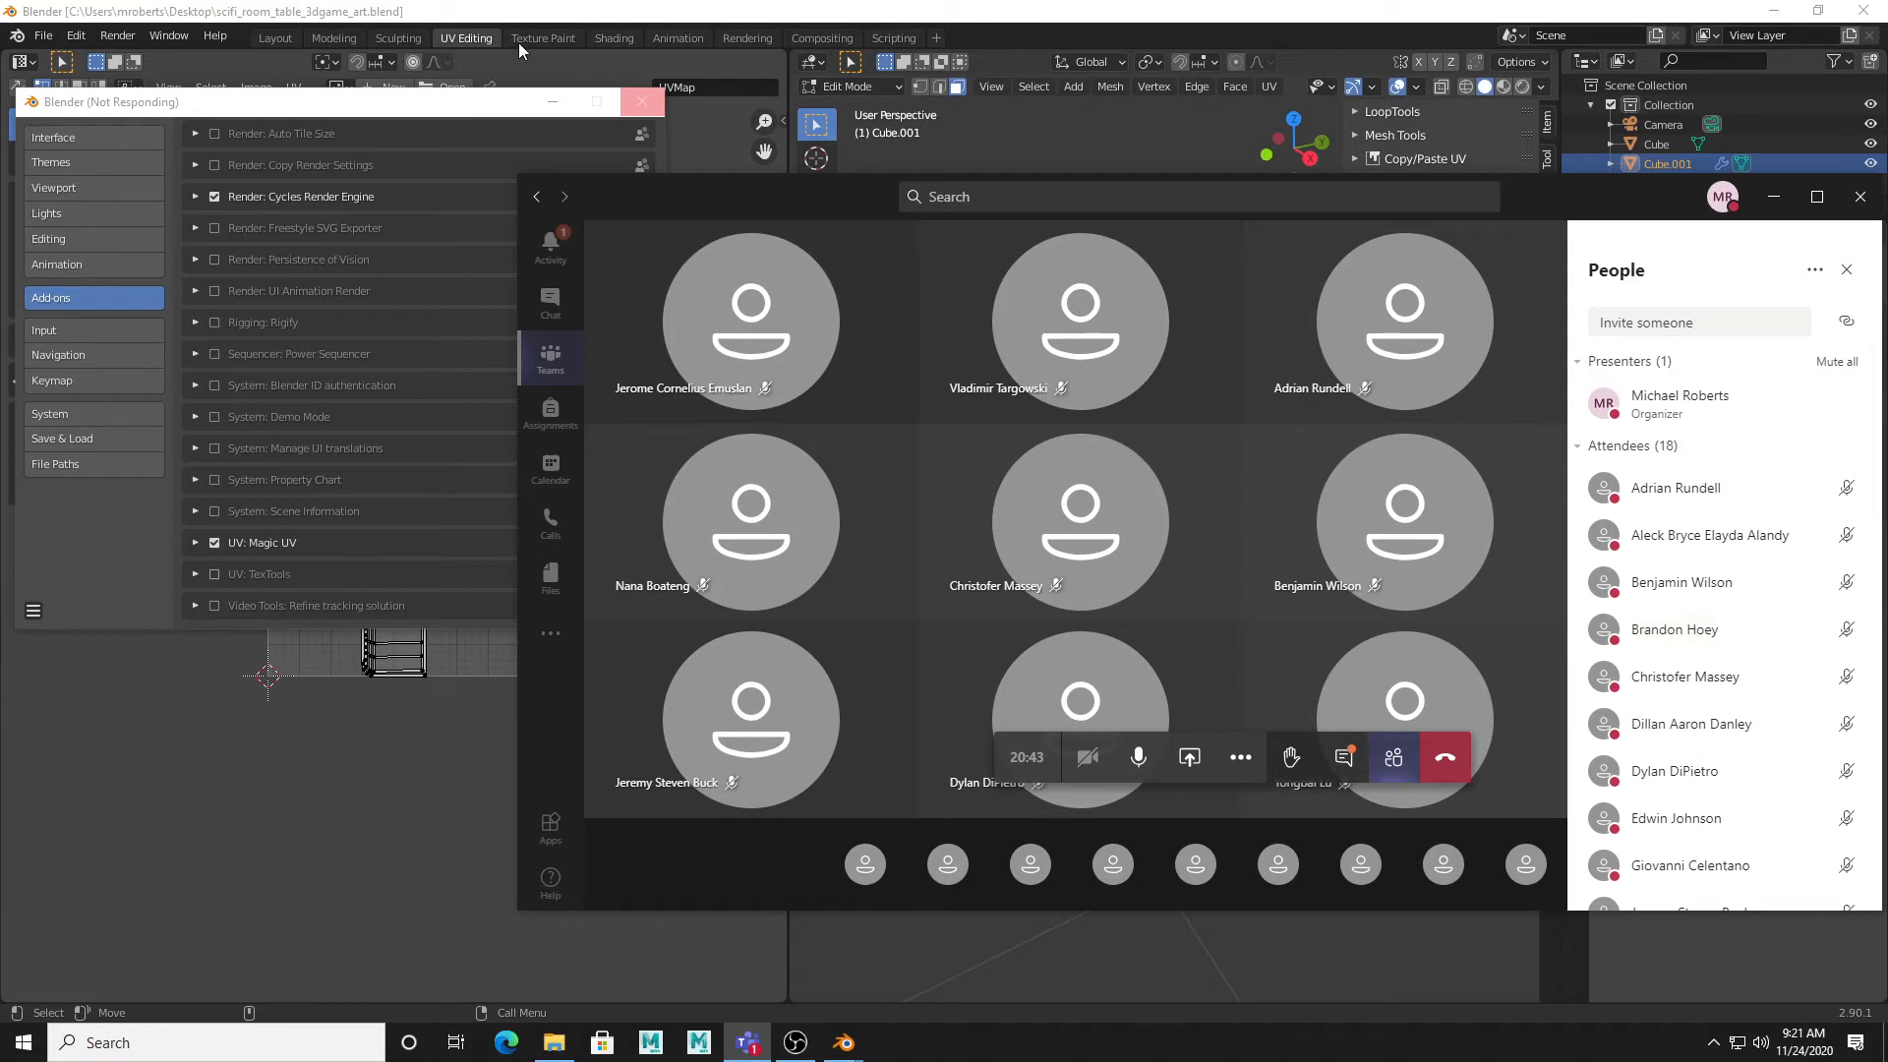
Step: End the unresponsive Blender process in Task Manager
click(380, 104)
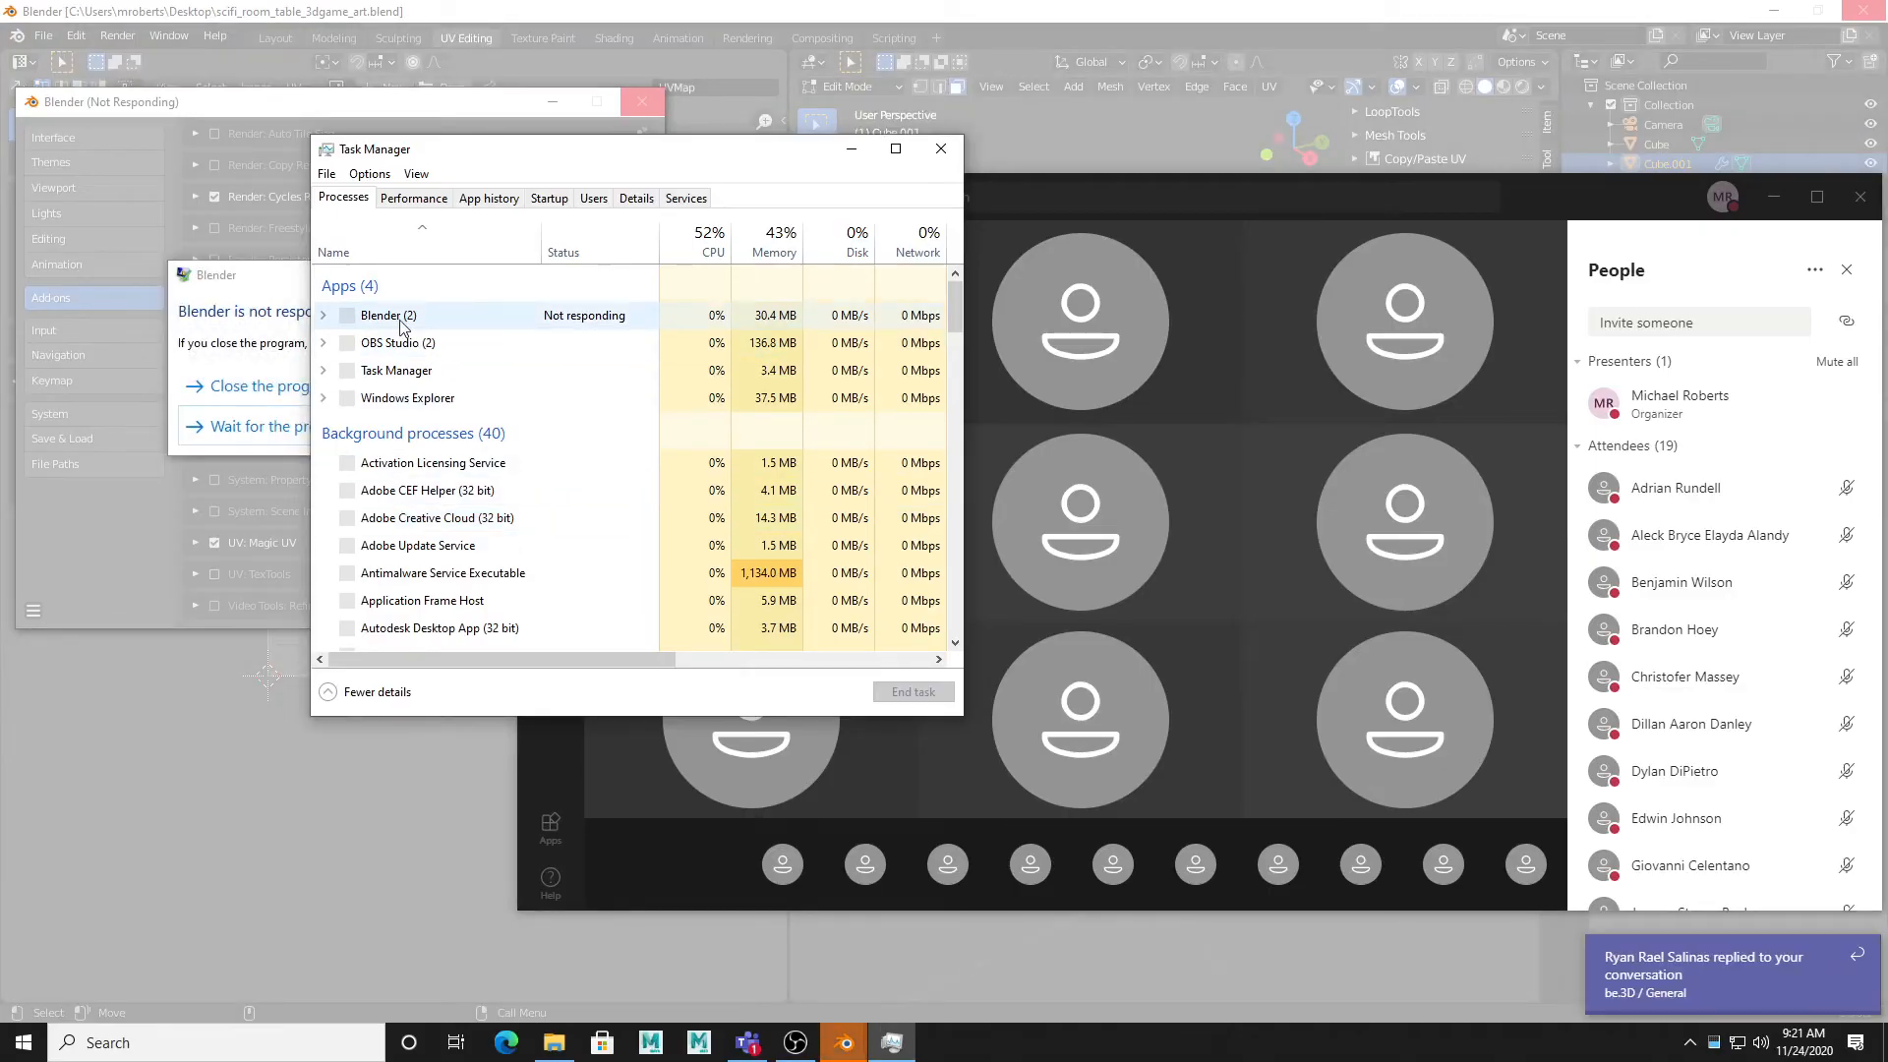
click(401, 316)
click(915, 694)
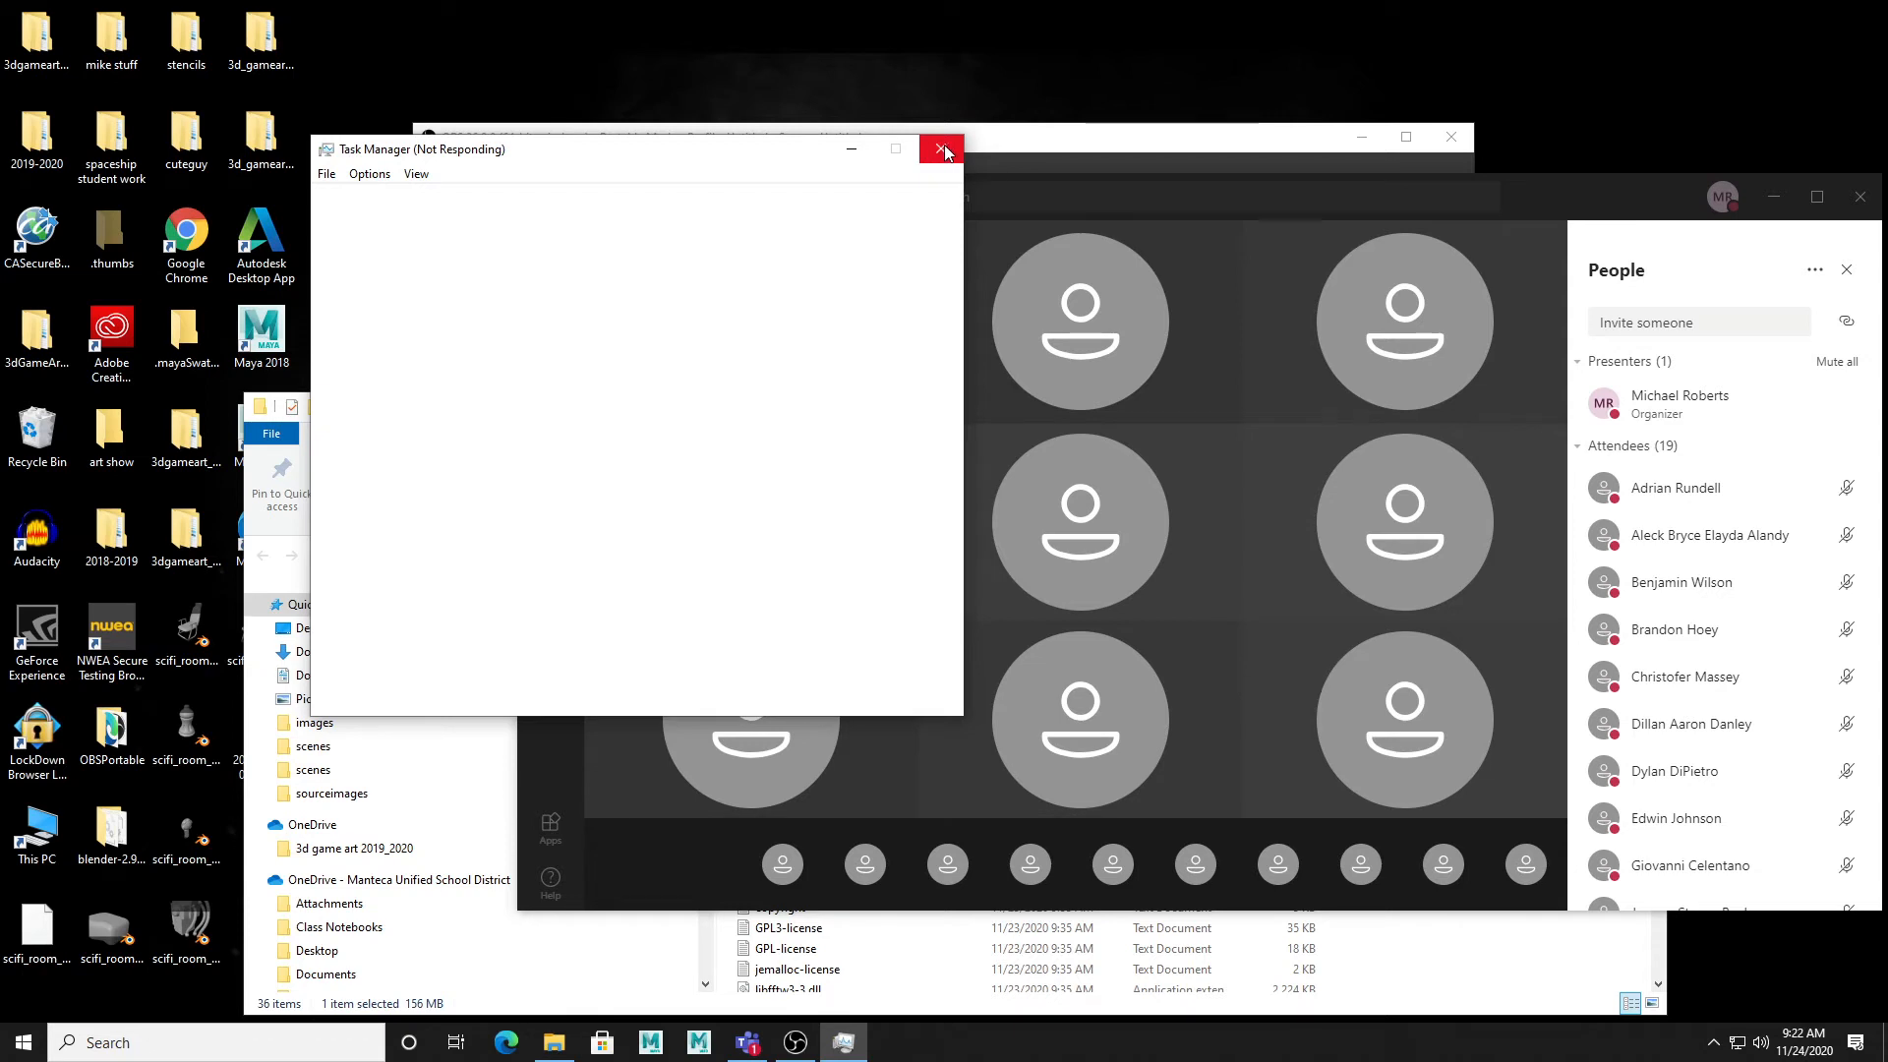
Step: Try to force the frozen Task Manager to close and cancel its problem report to Microsoft
click(941, 157)
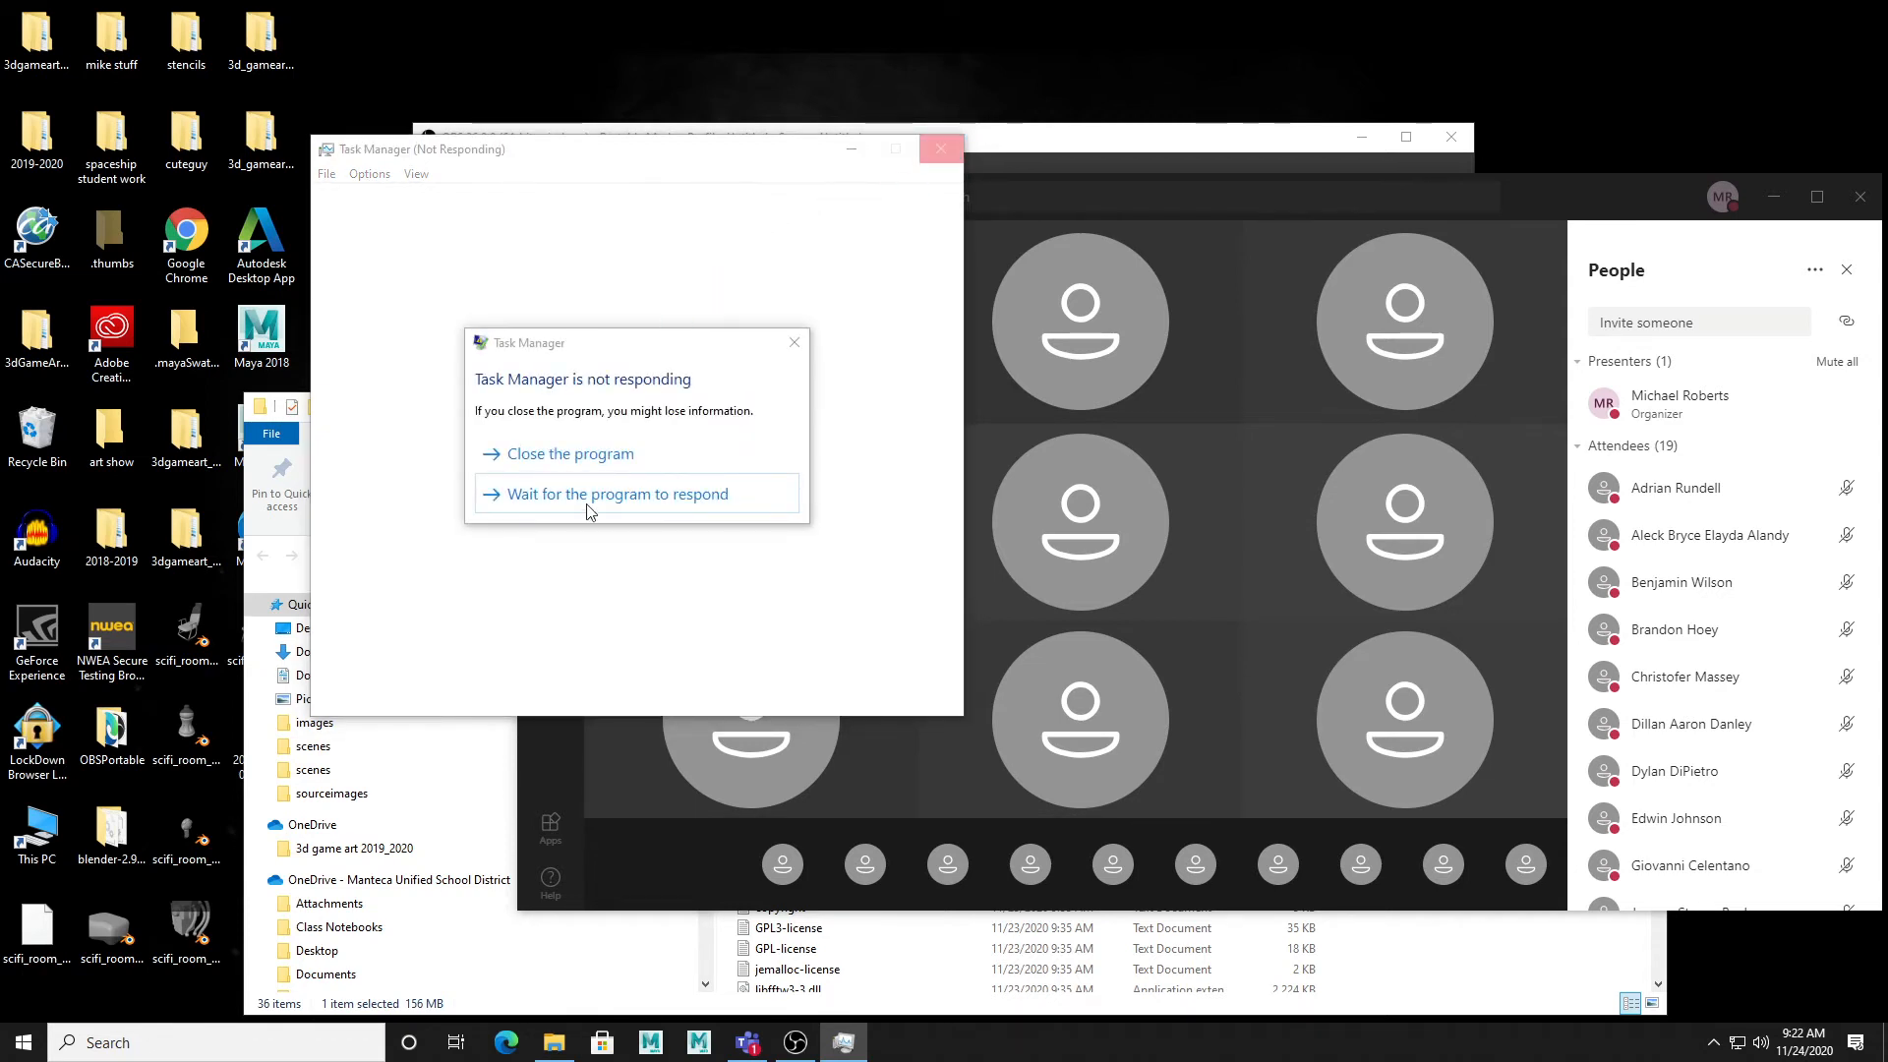
click(601, 466)
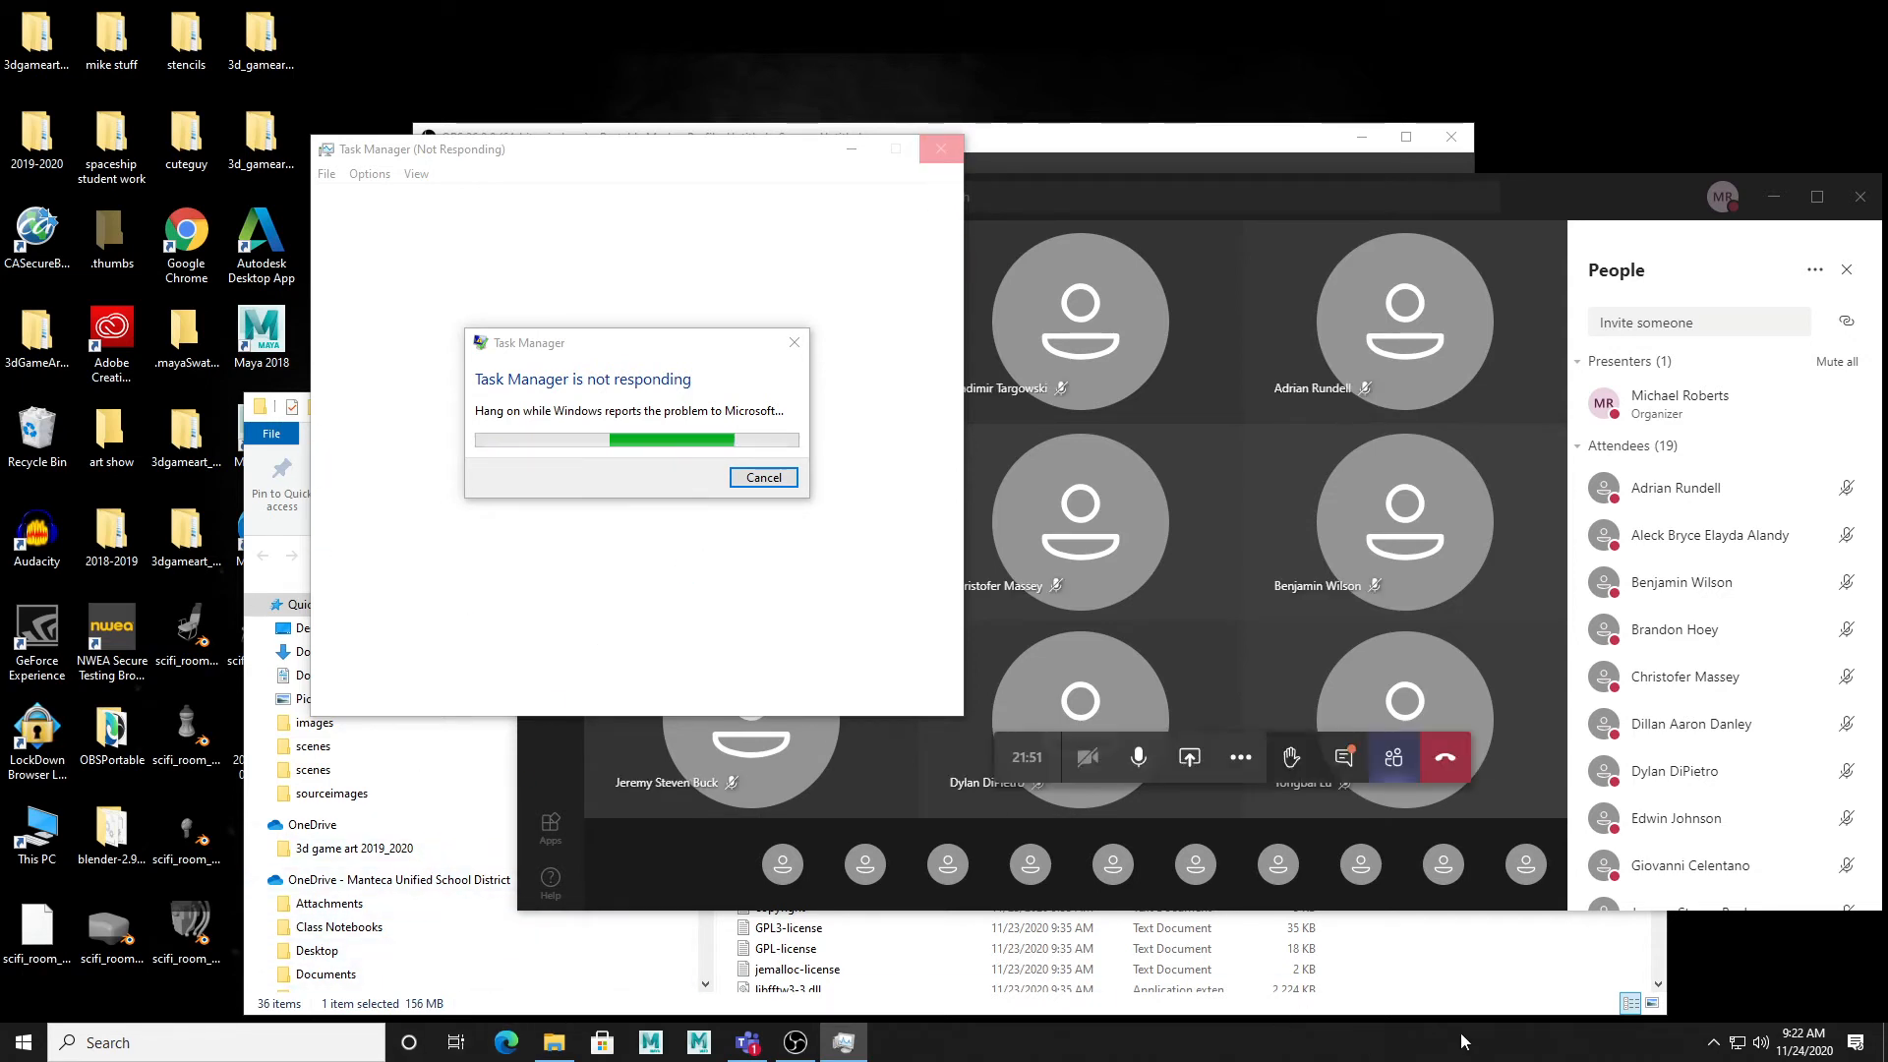
click(1432, 1012)
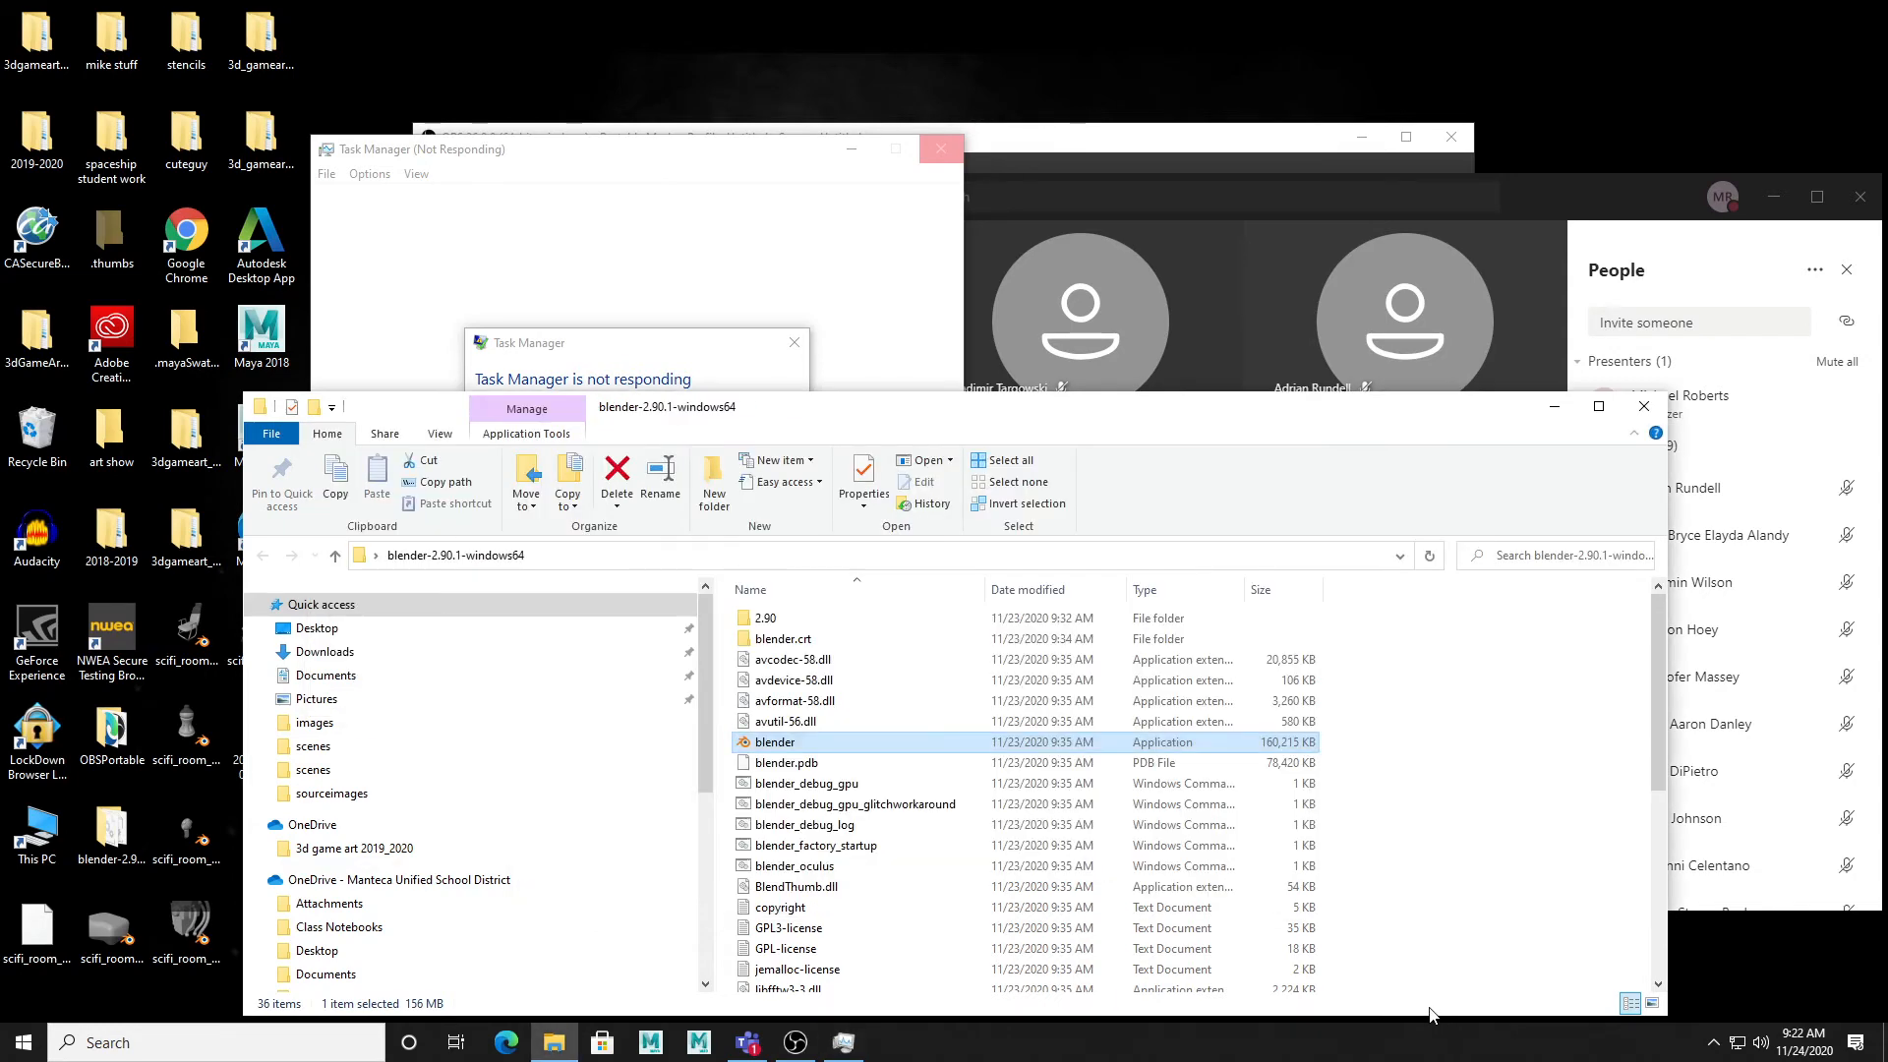
click(733, 341)
click(764, 477)
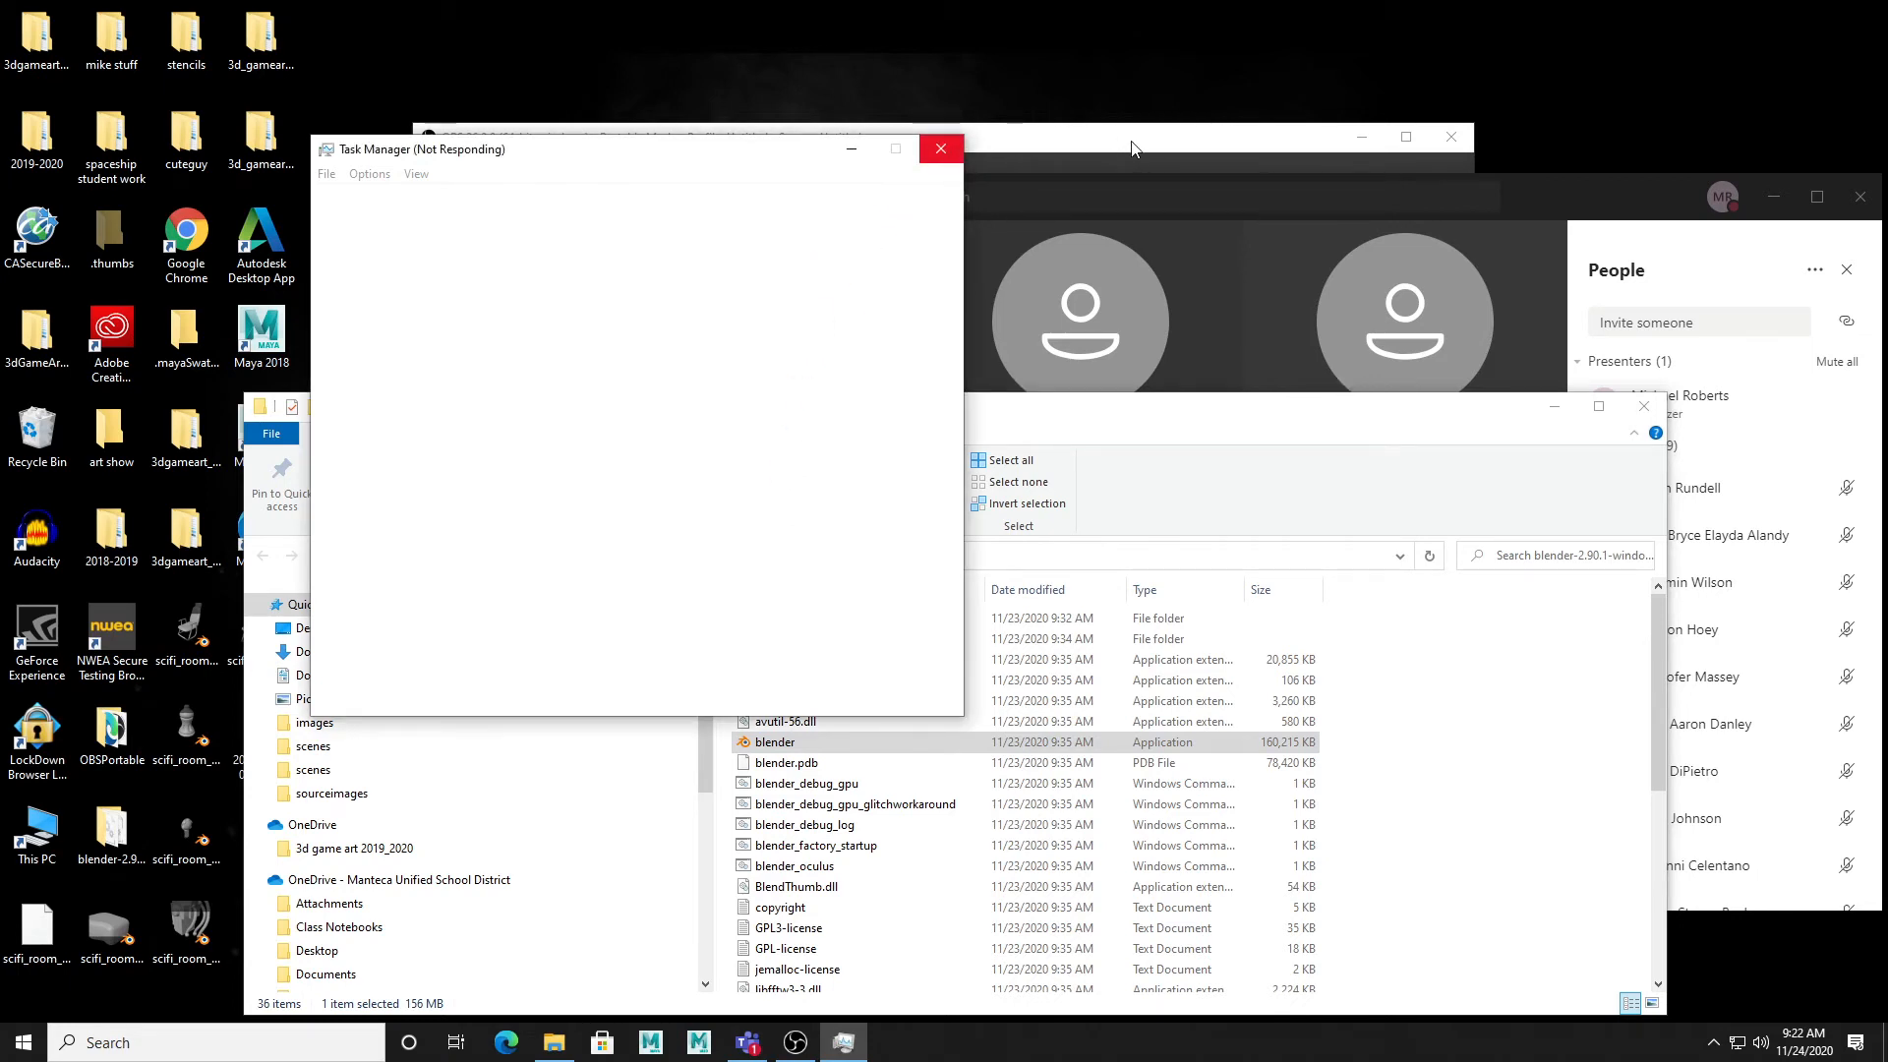
Step: Relaunch Blender from the blender-2.90.1-windows64 folder and open the recent file scifi_room_table_3dgame_art.blend
click(653, 794)
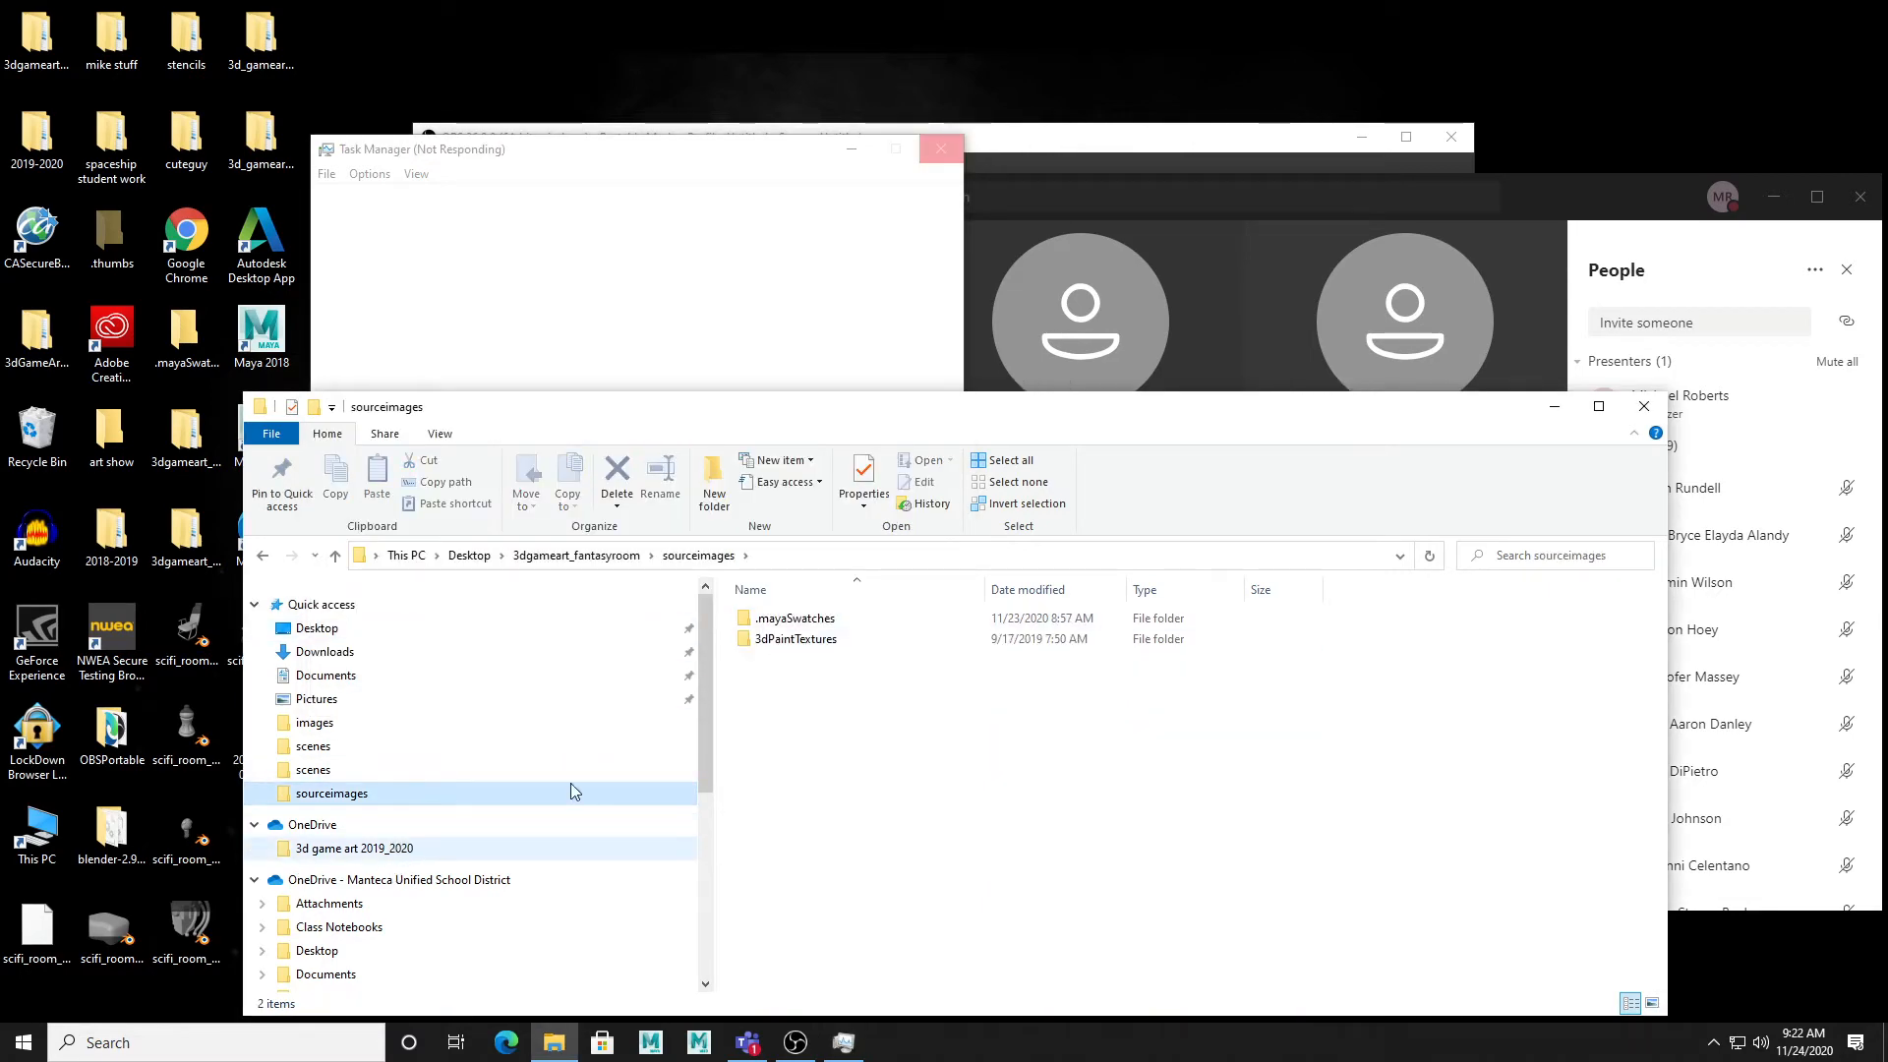
click(1638, 411)
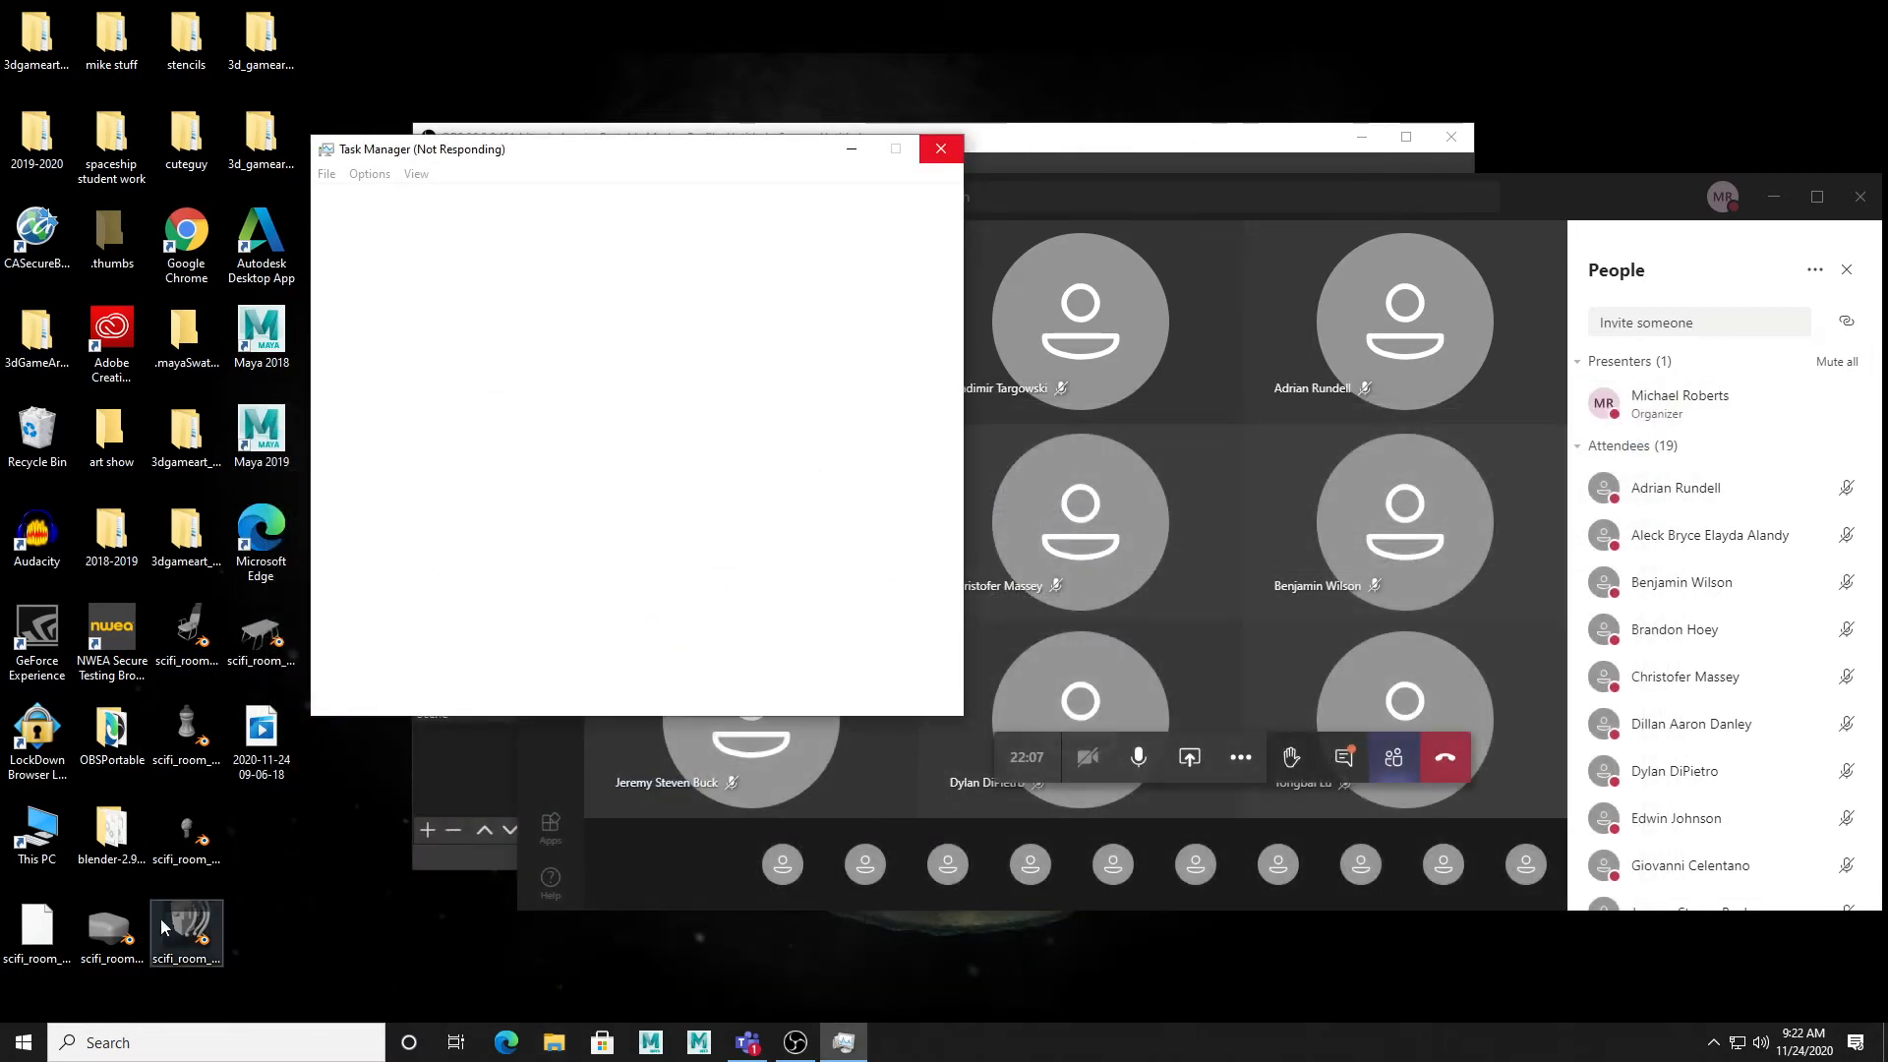
double_click(122, 830)
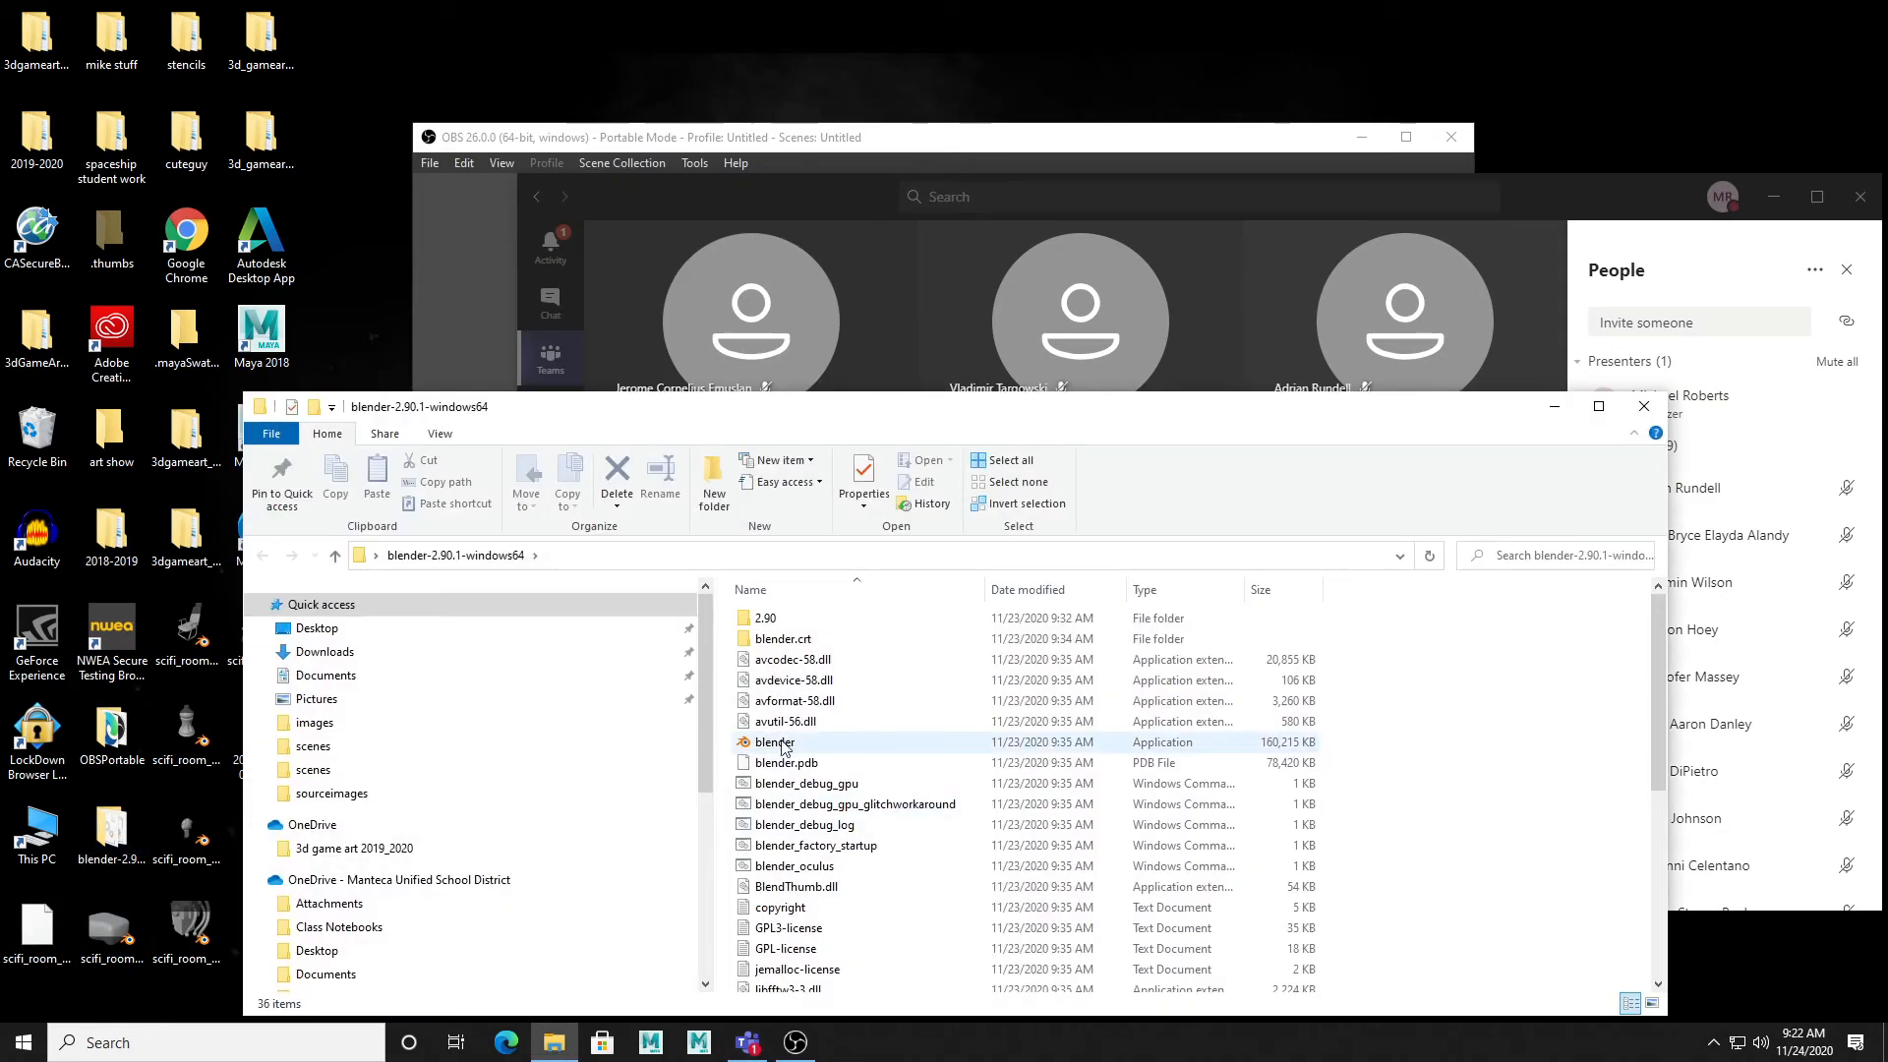
click(783, 745)
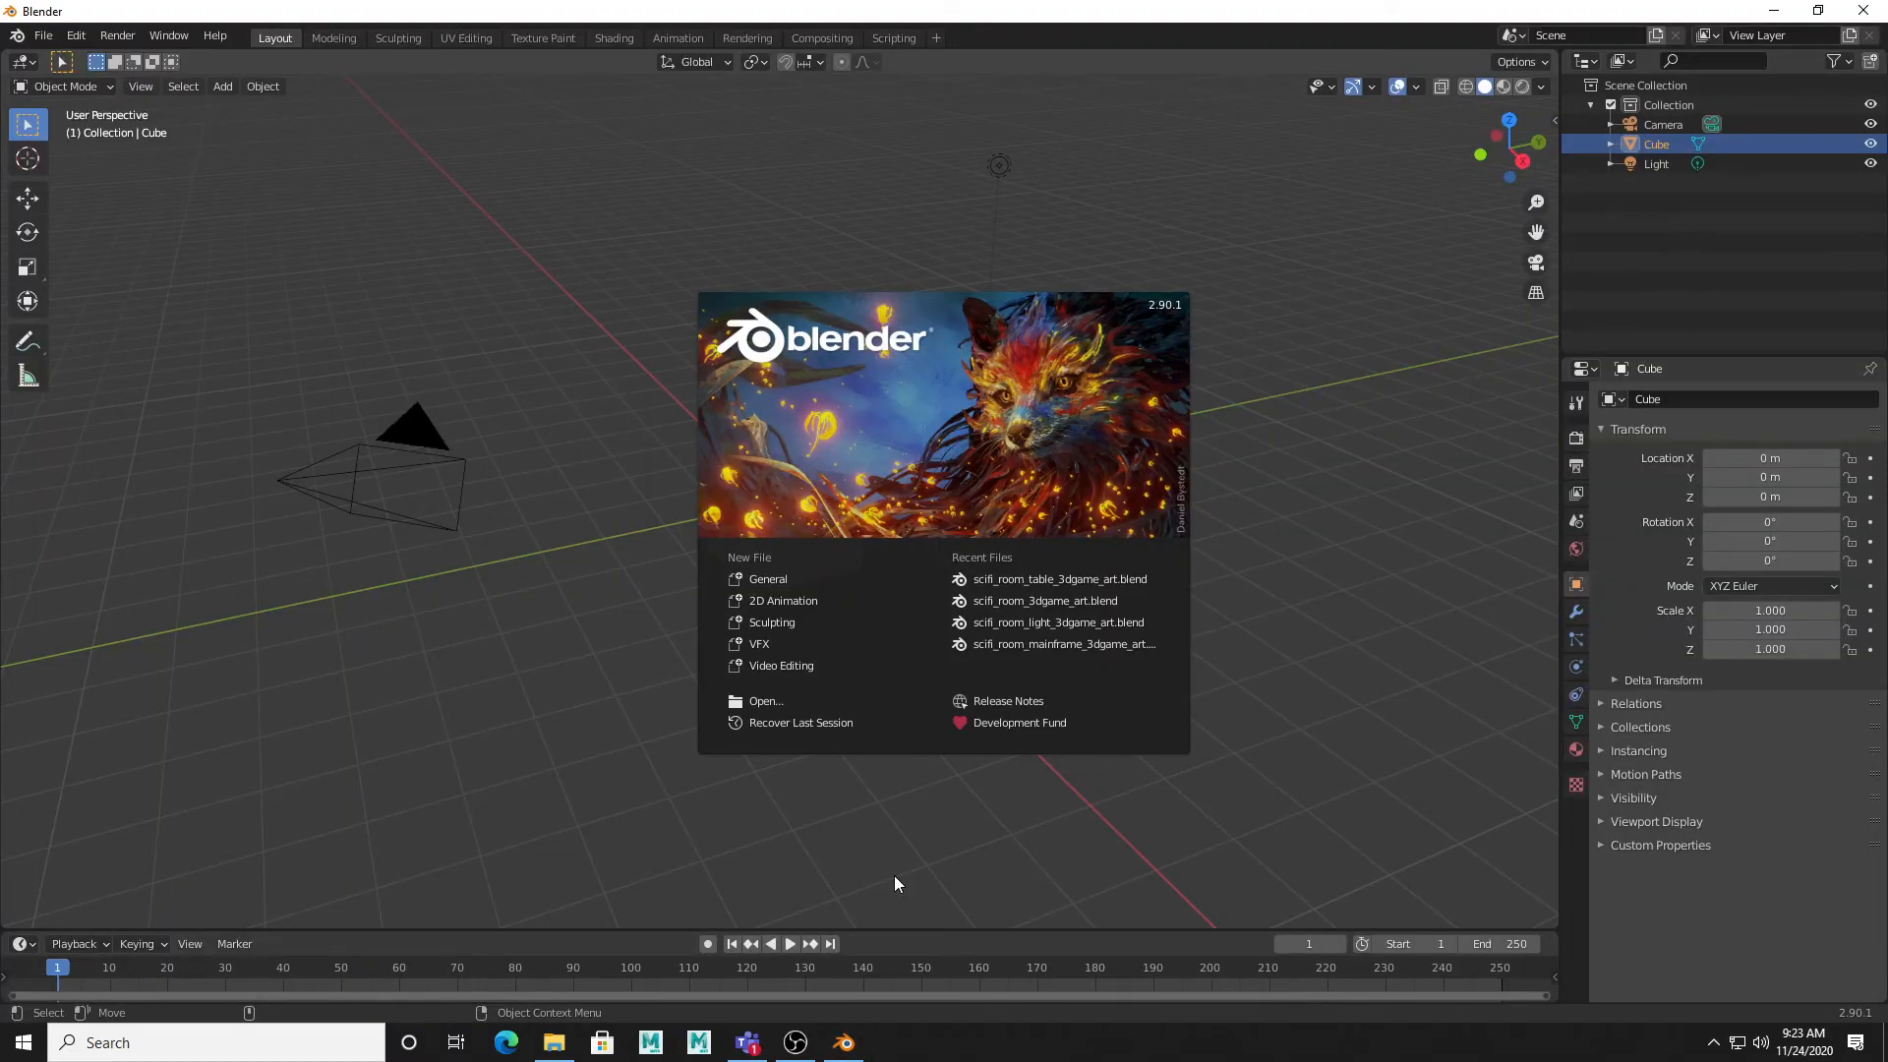
click(1035, 578)
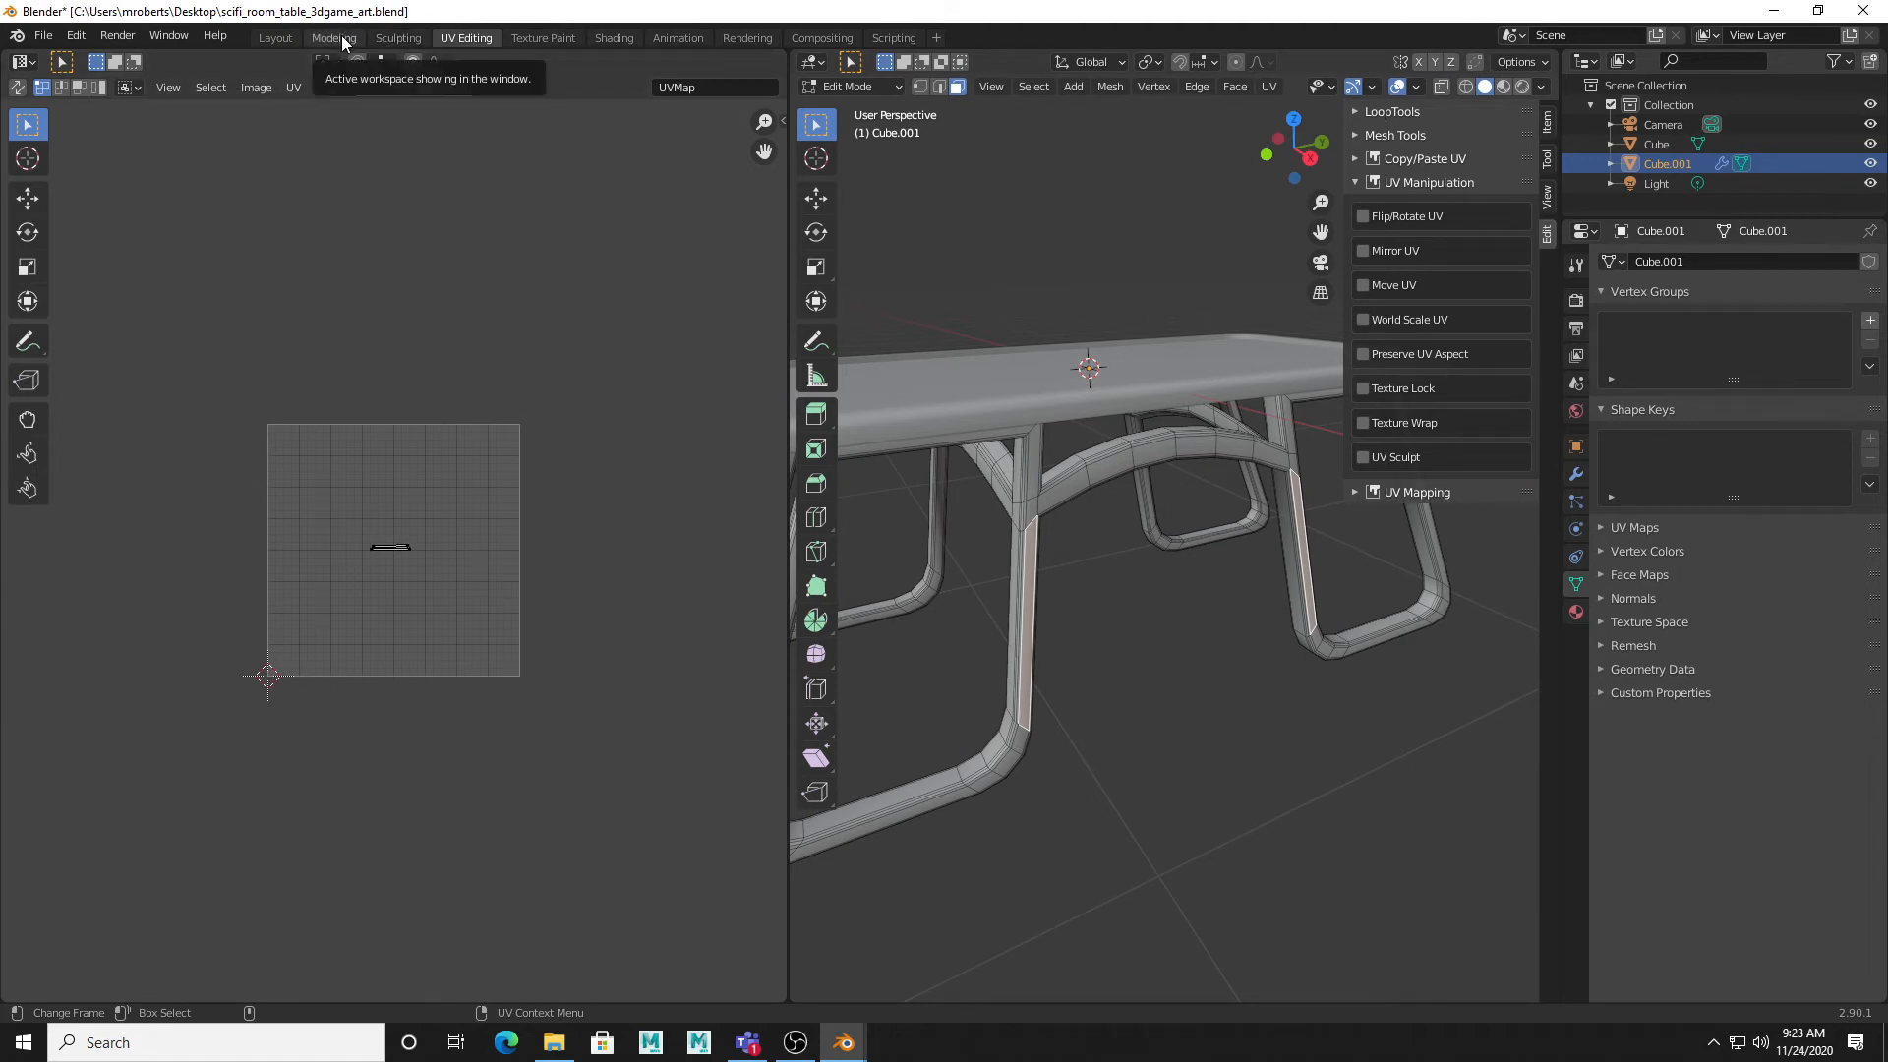
Step: Check the UV add-ons in the Preferences add-ons list, then close Preferences
click(75, 35)
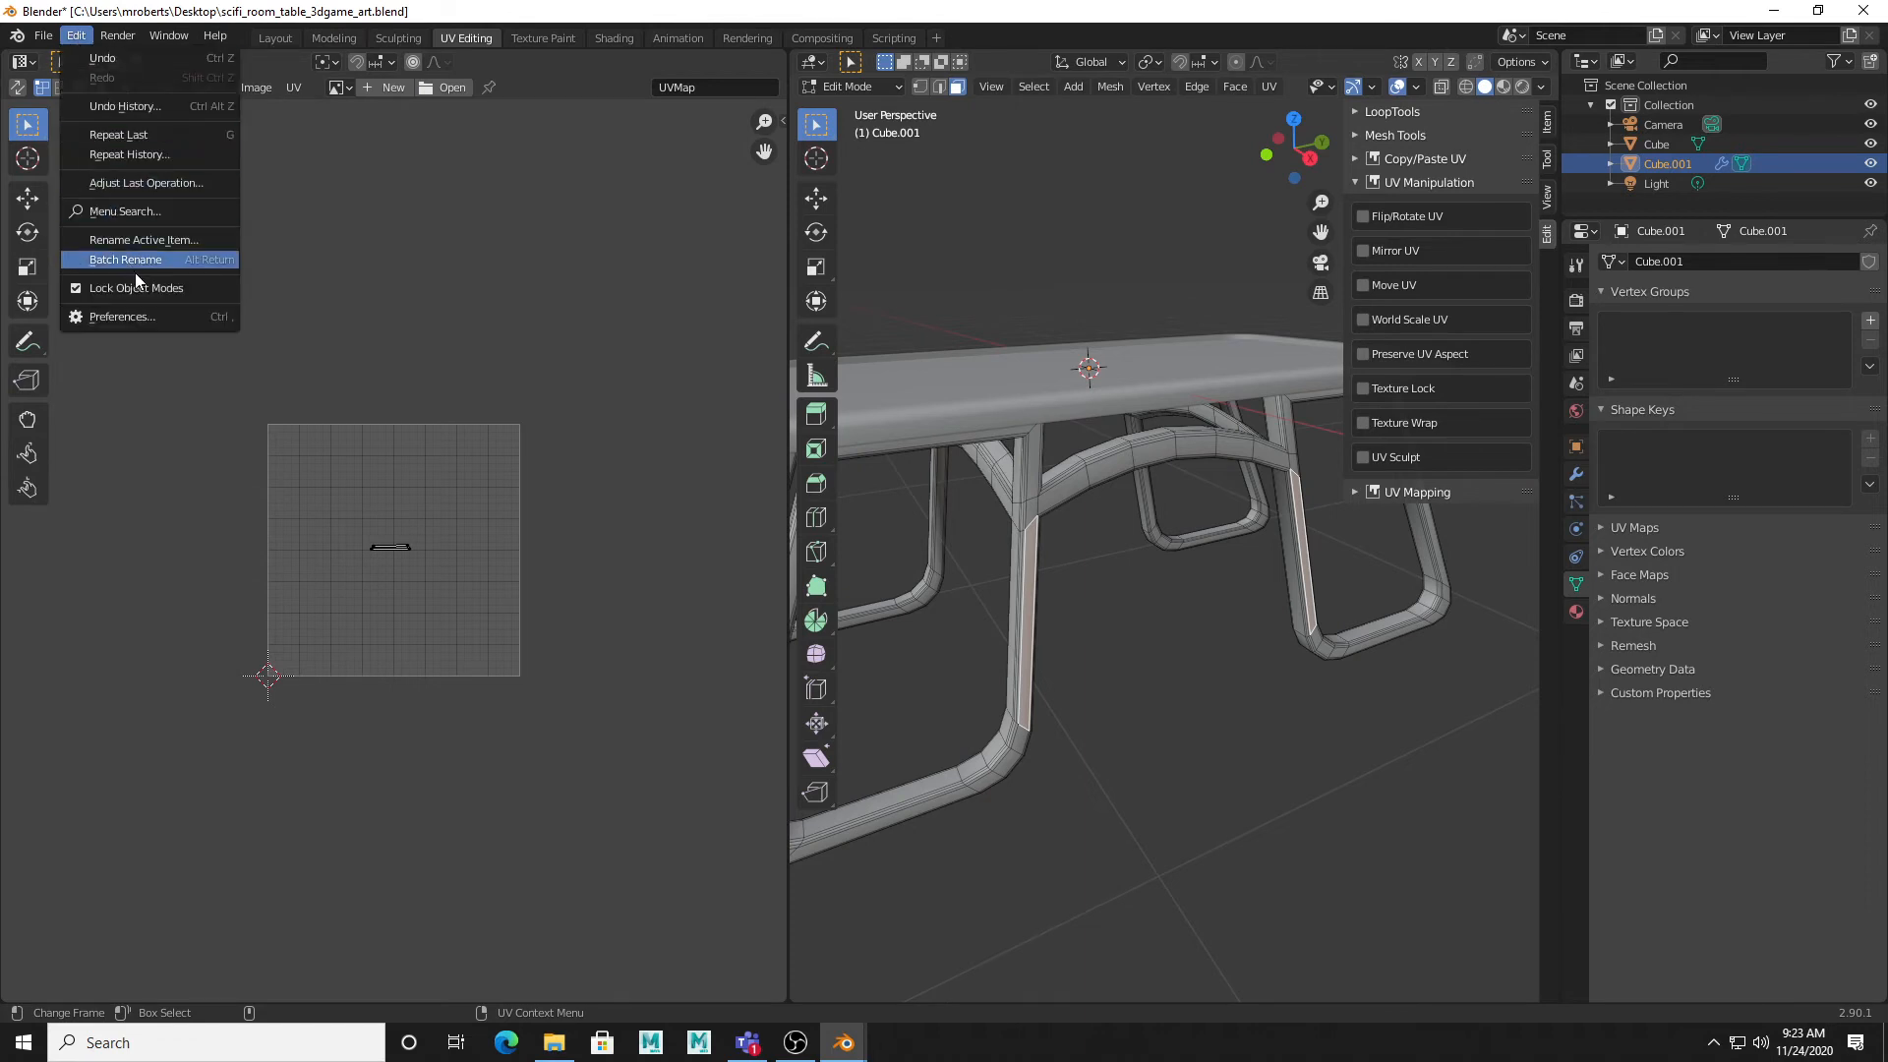
click(139, 316)
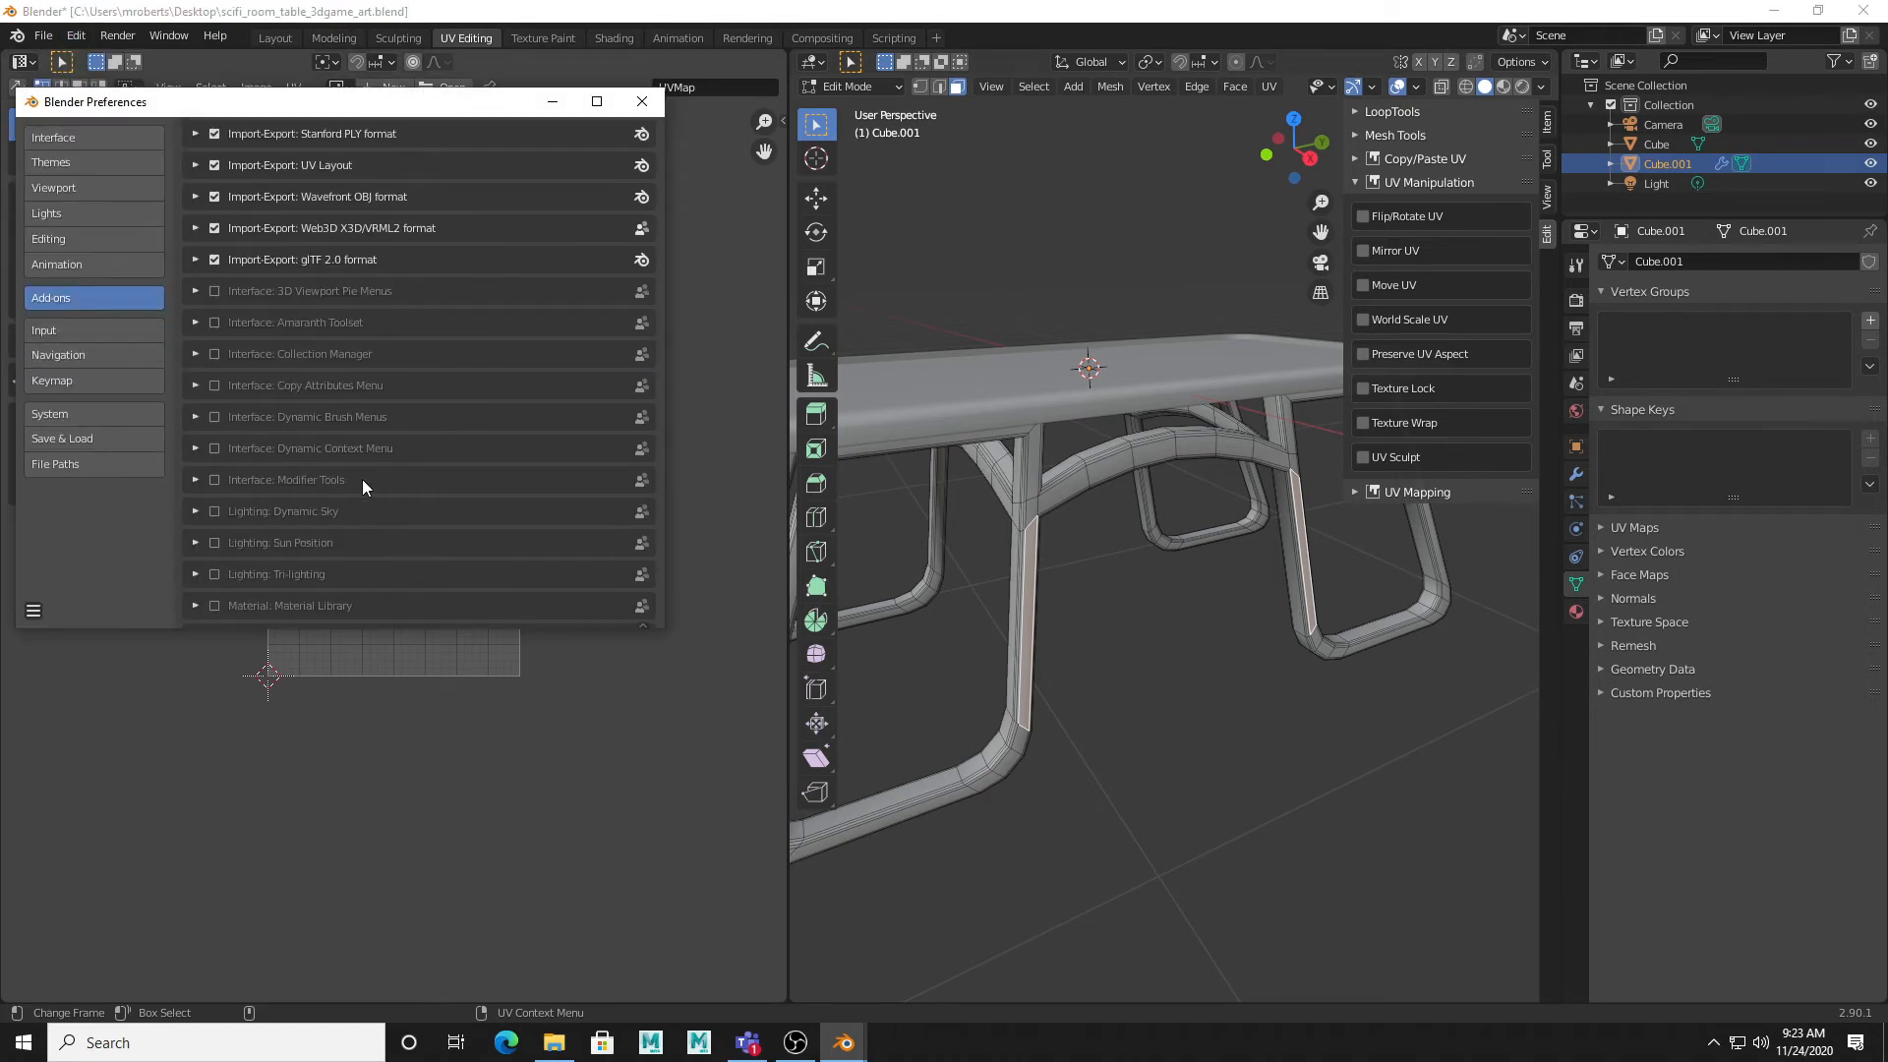
scroll(362, 480, down, 15)
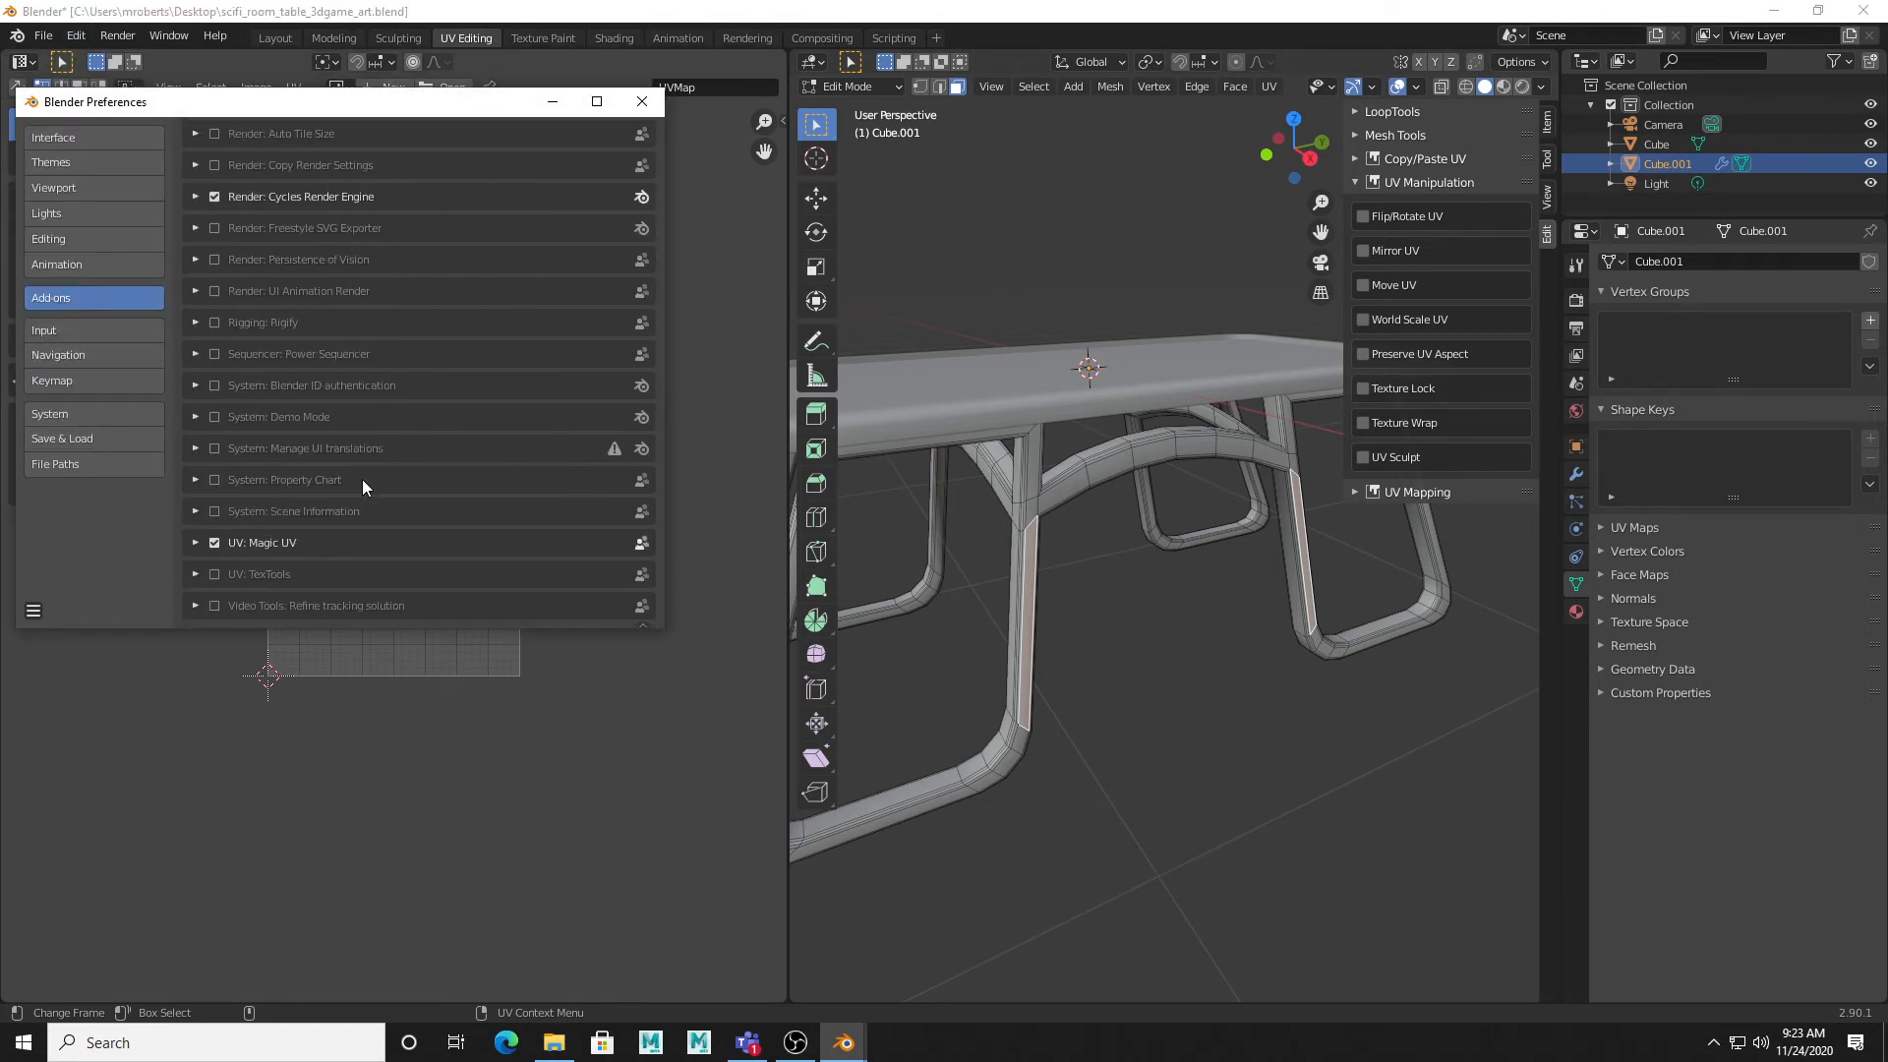
click(642, 101)
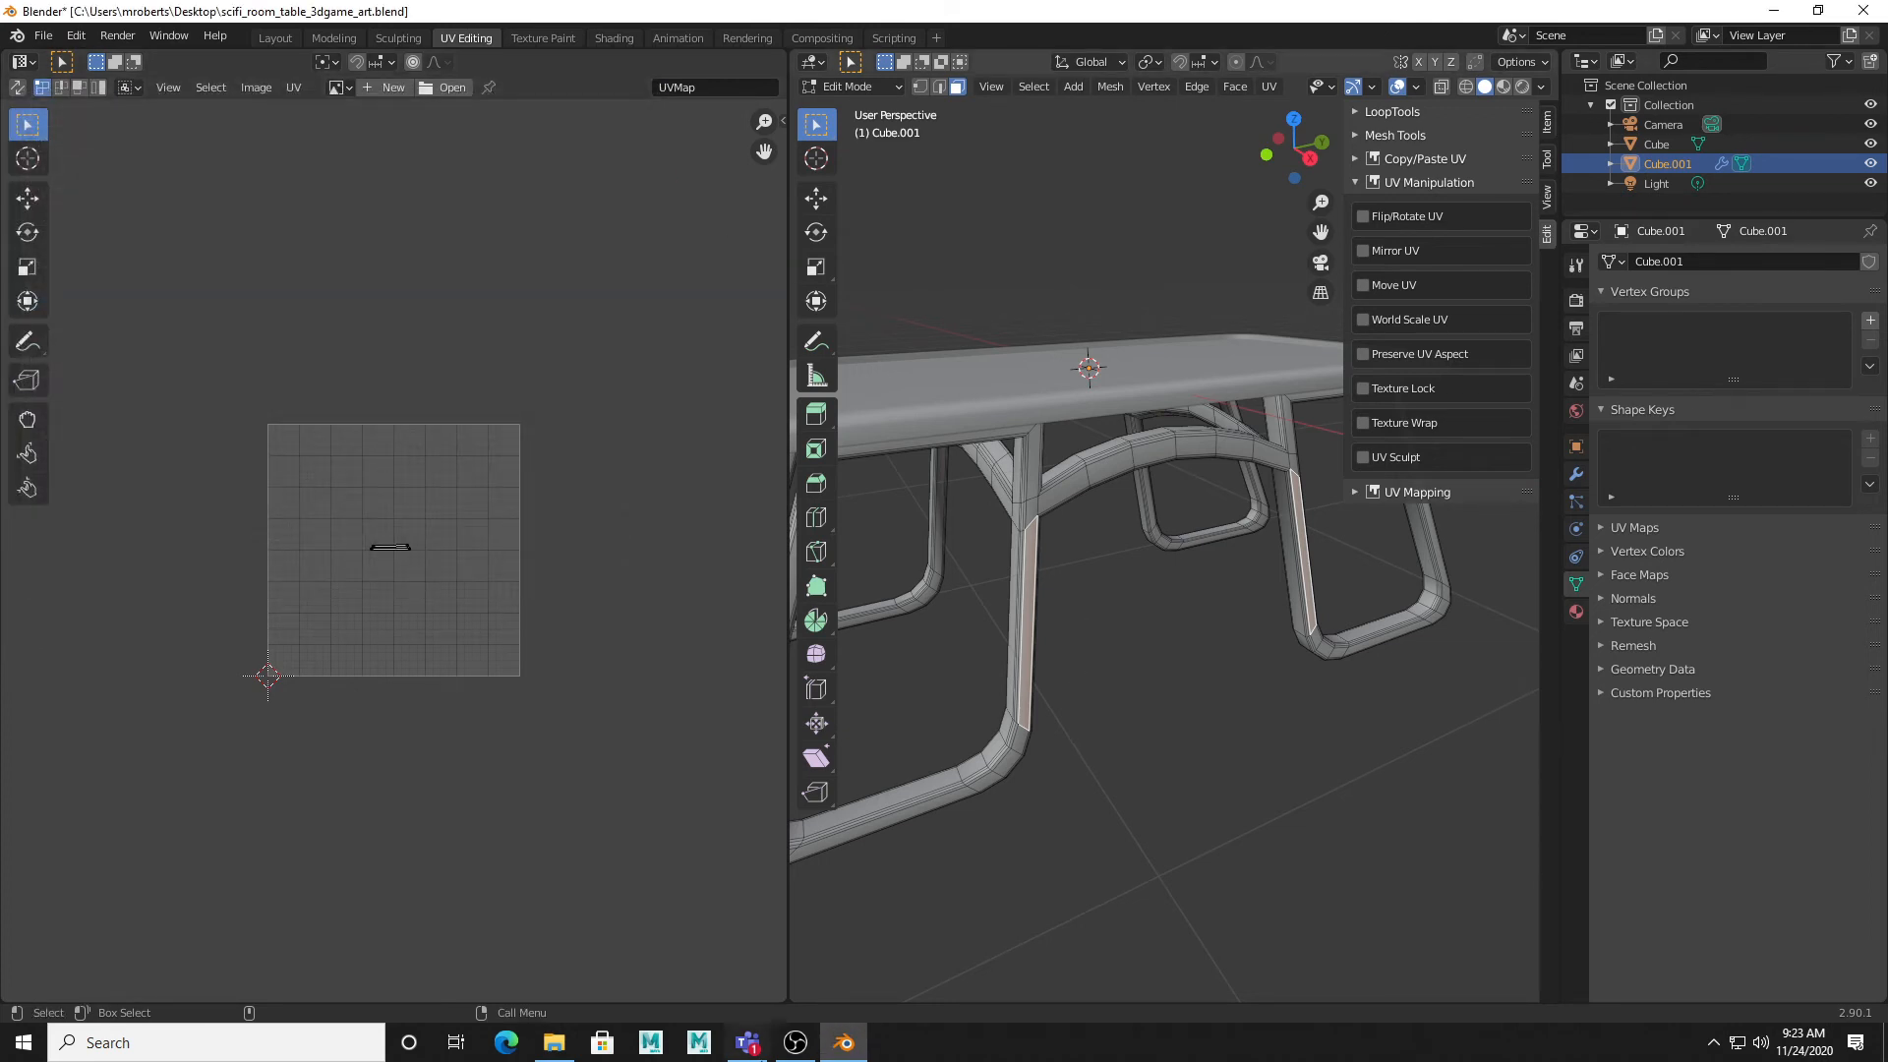
Step: Switch to the Teams meeting, share the desktop screen, and reposition the Blender window on it
click(765, 1045)
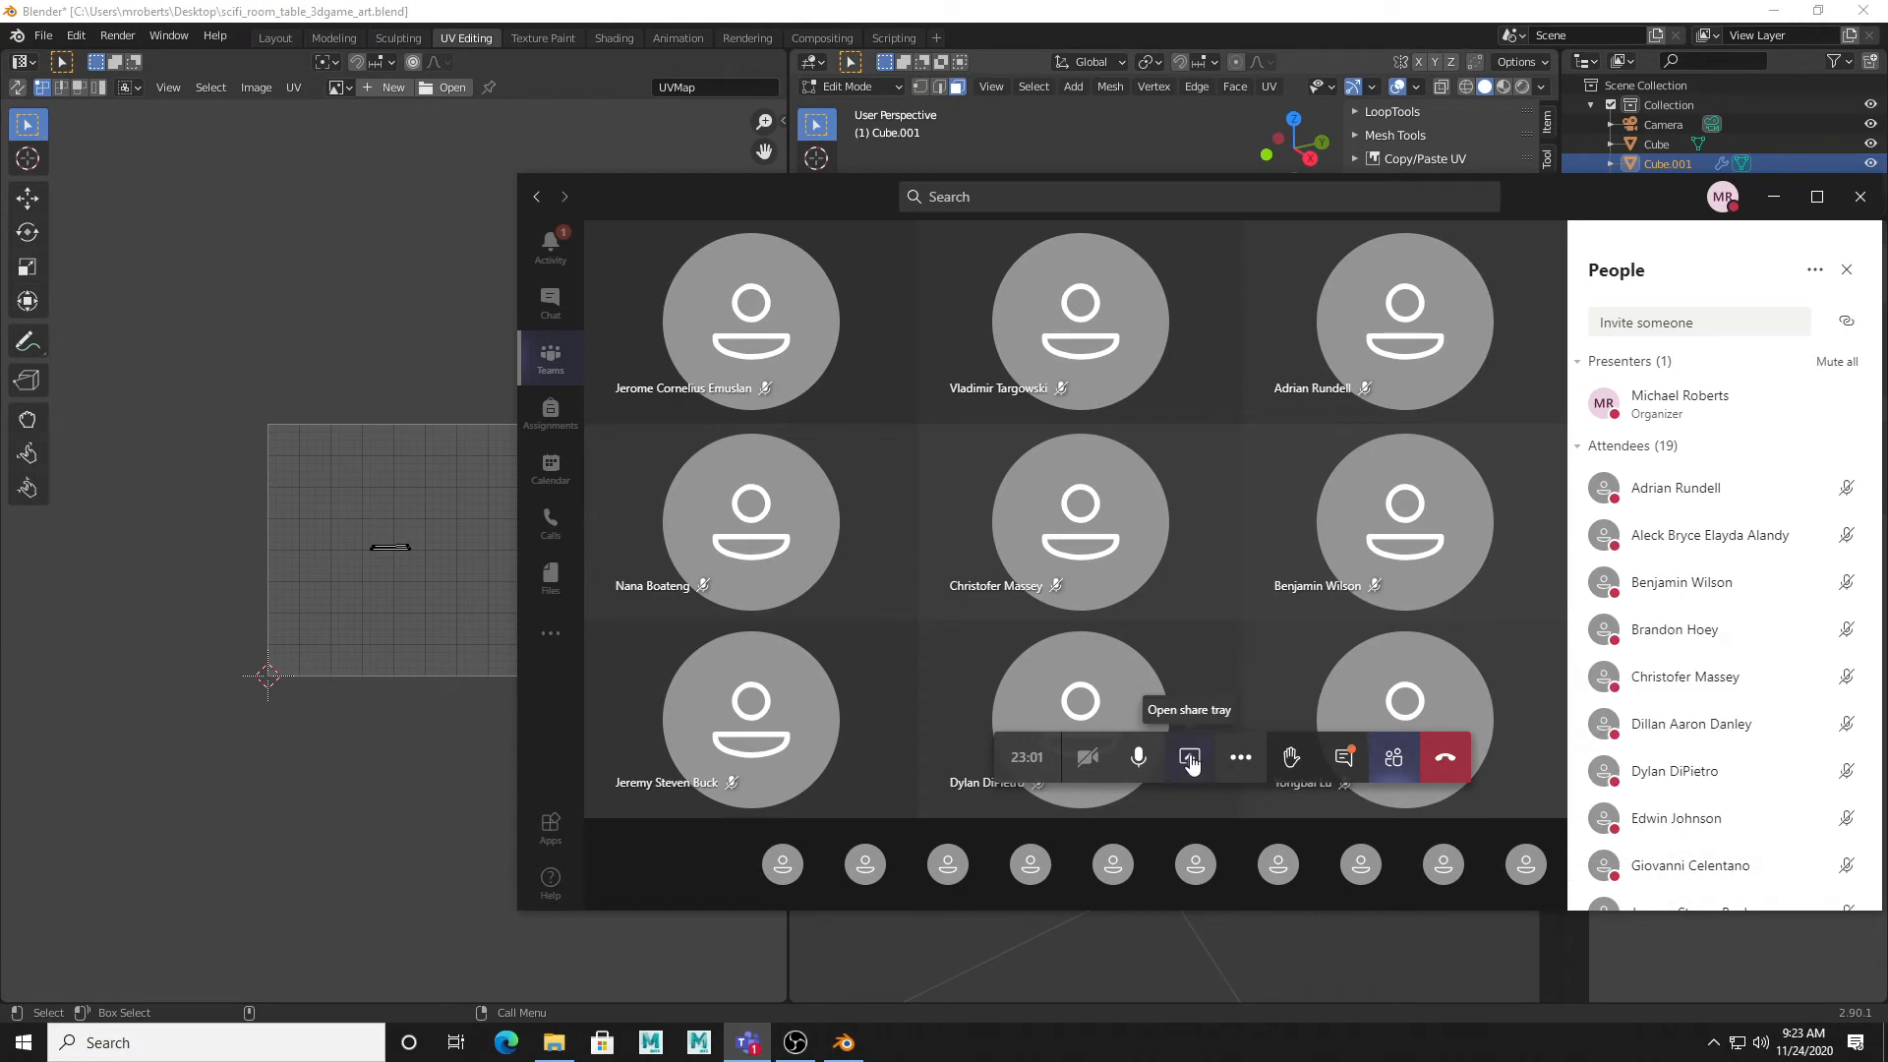
click(1190, 757)
click(772, 739)
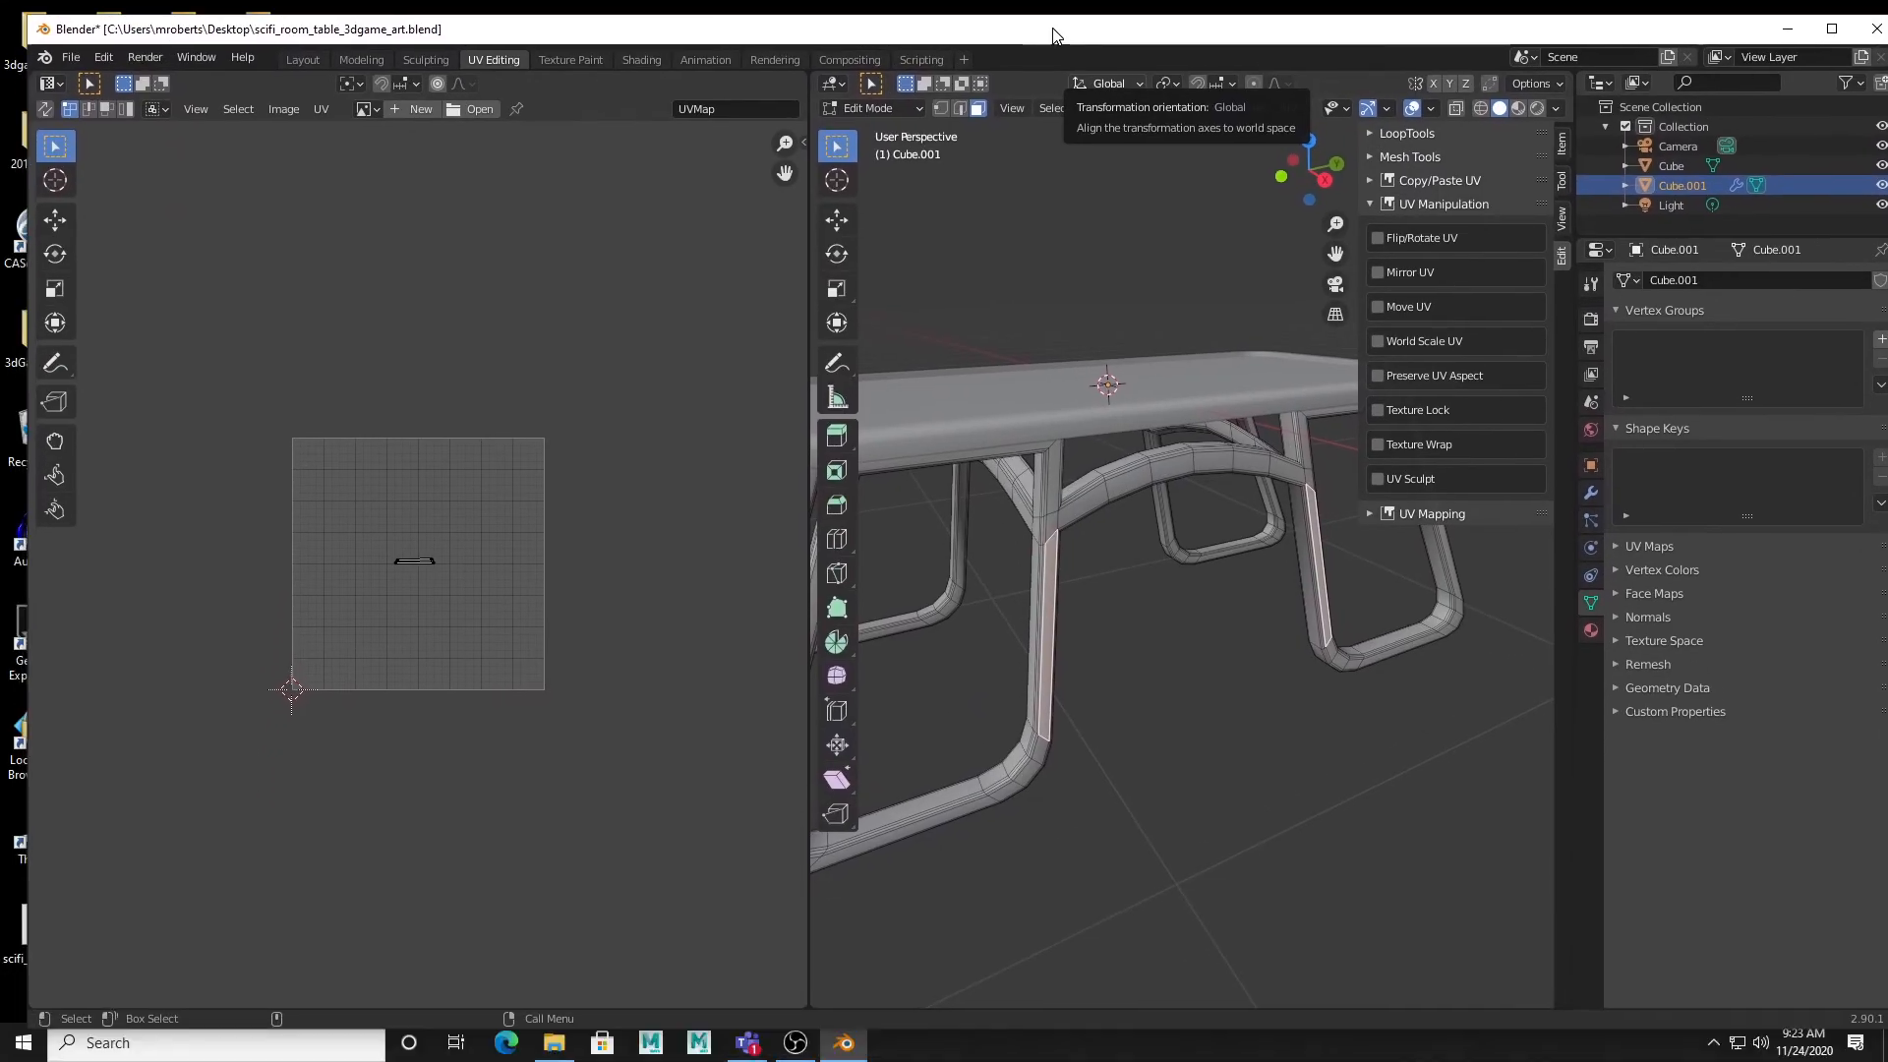
drag(1052, 36, 1170, 96)
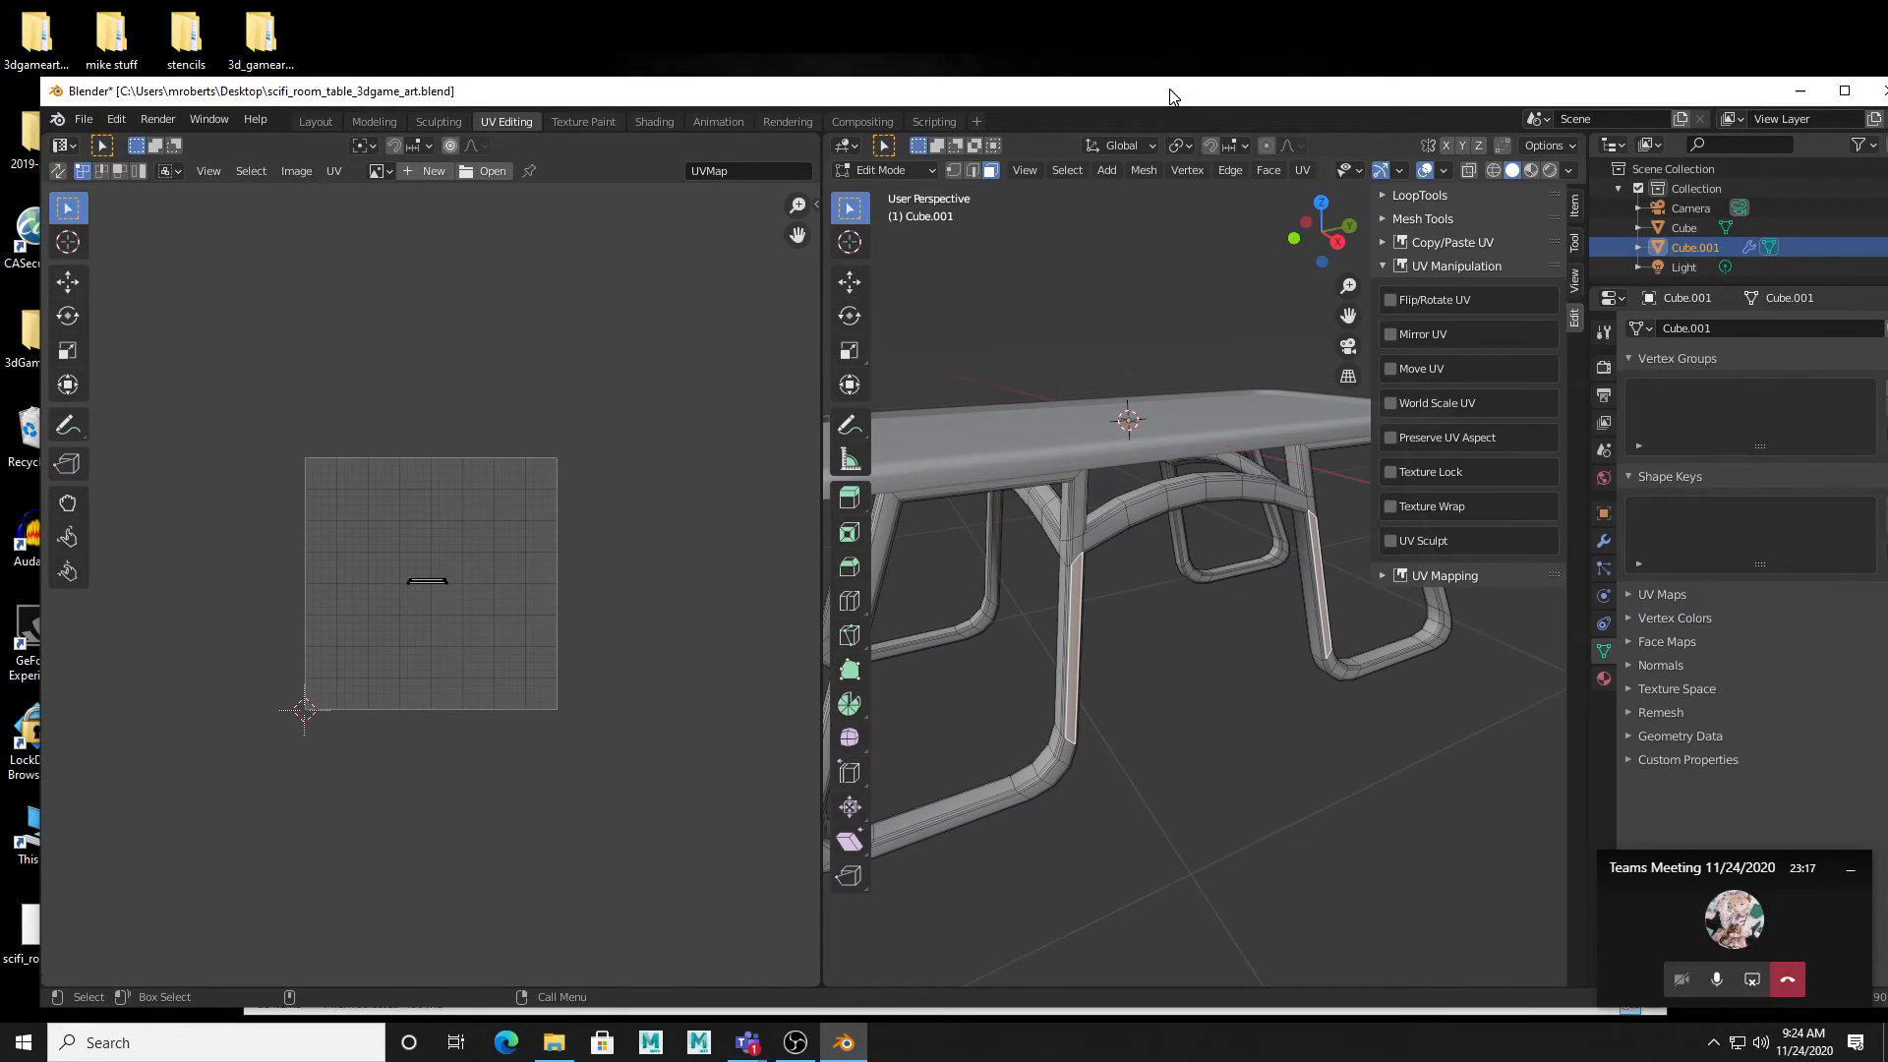
Step: Examine the selected leg faces on the table model and their UV island in the UV editor
middle_drag(1131, 646, 1166, 639)
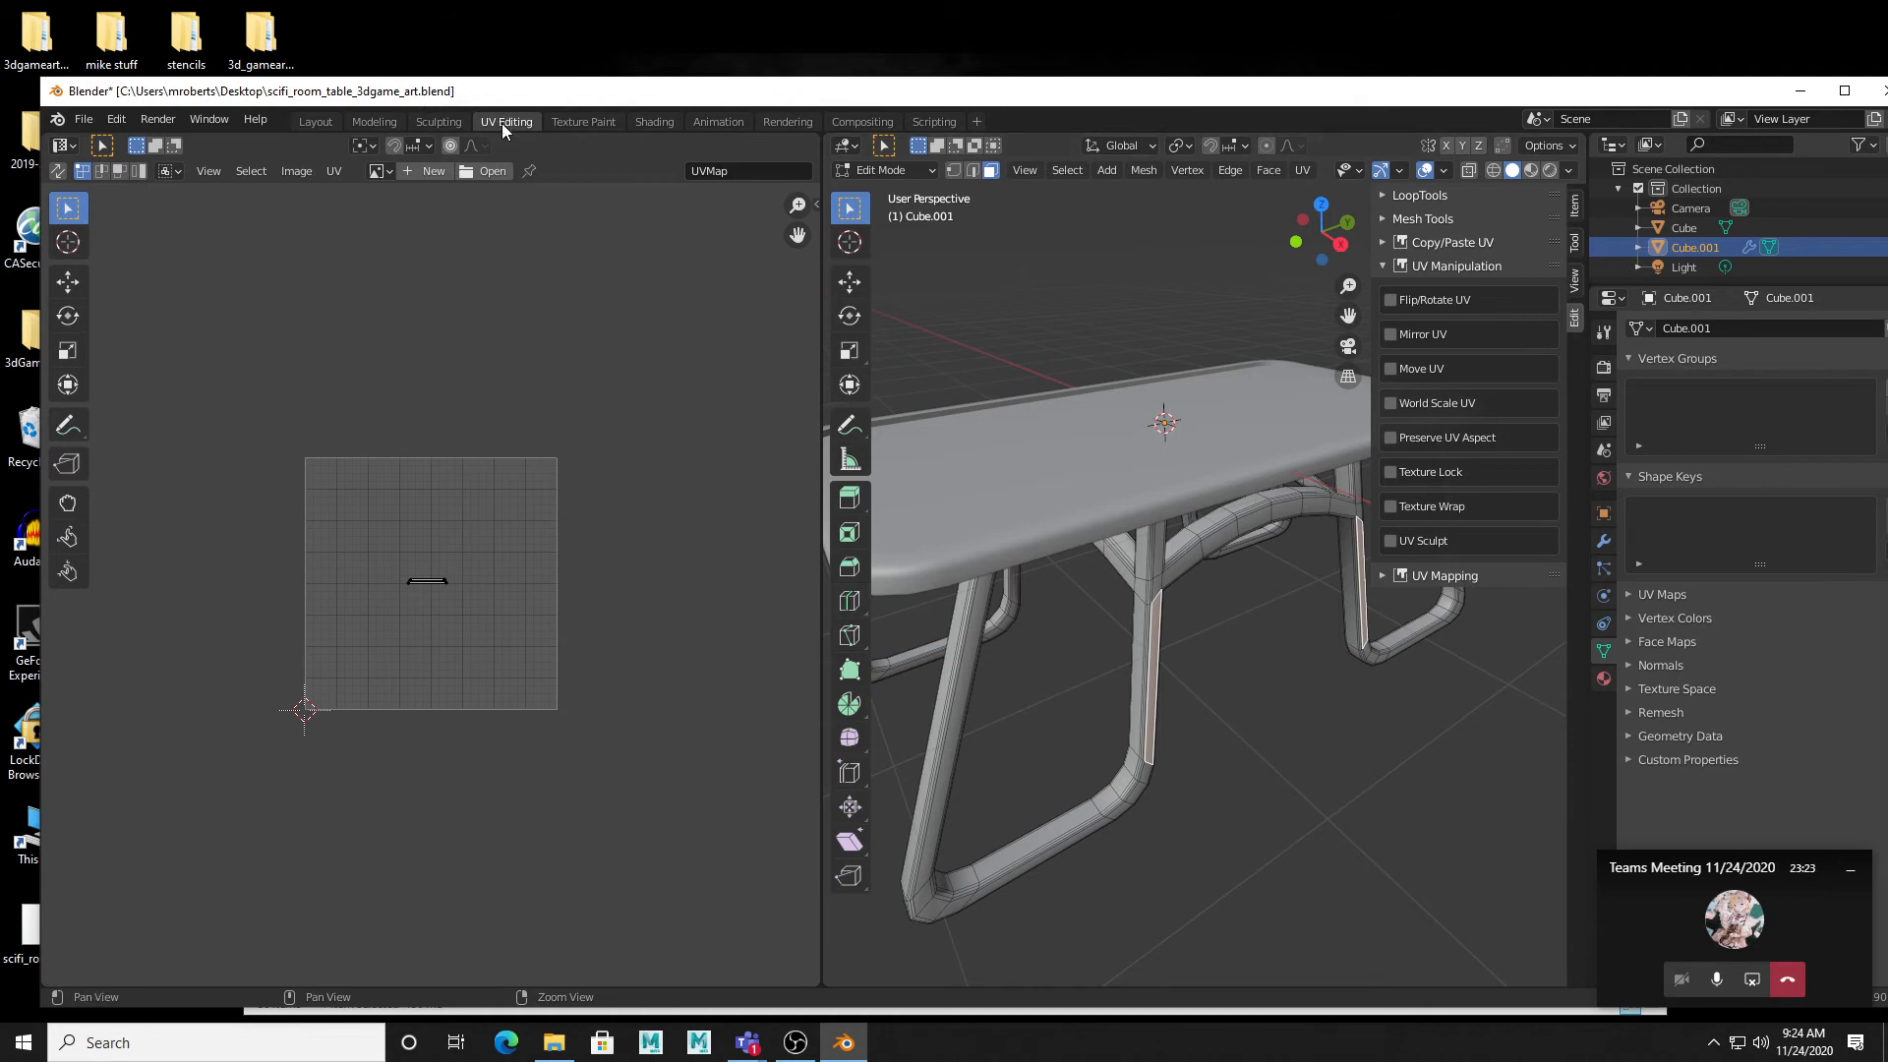
scroll(501, 632, down, 1)
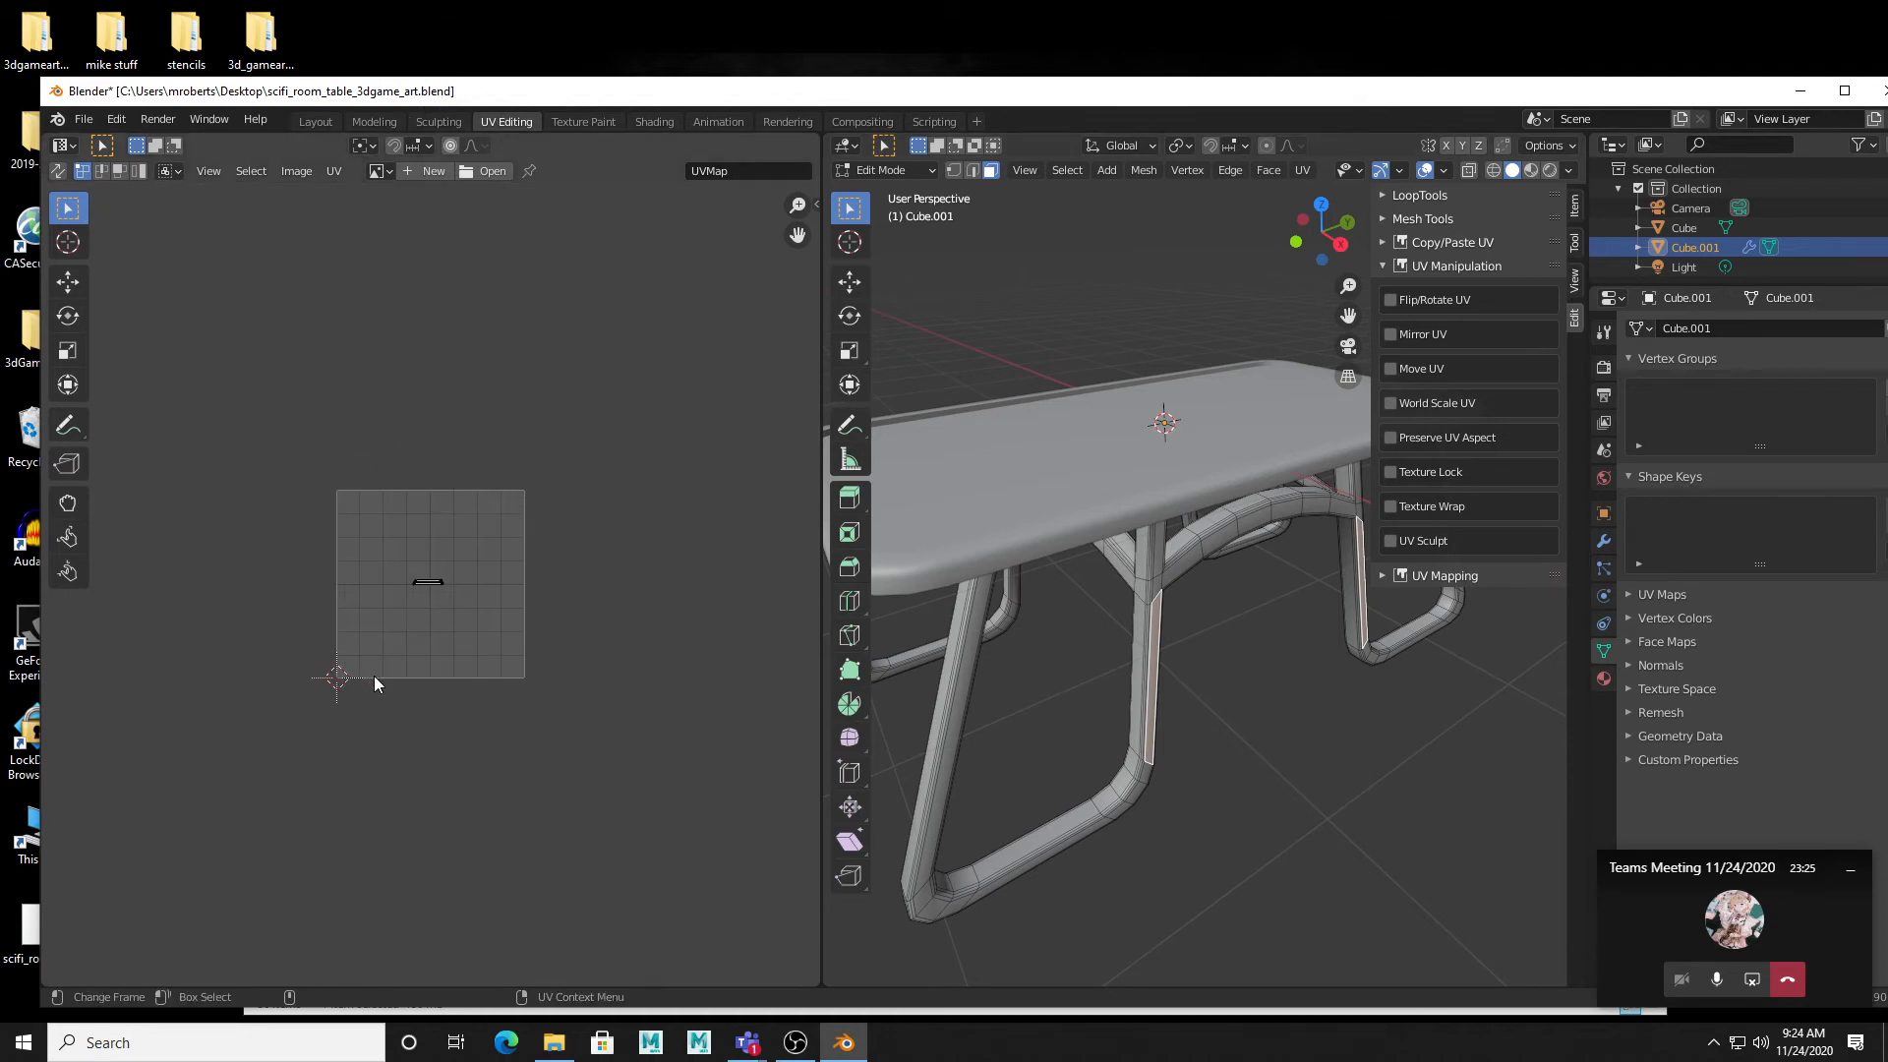
alt+middle_drag(445, 584, 383, 615)
alt+right_drag(383, 616, 726, 756)
alt+middle_drag(385, 666, 492, 625)
alt+right_drag(433, 669, 503, 682)
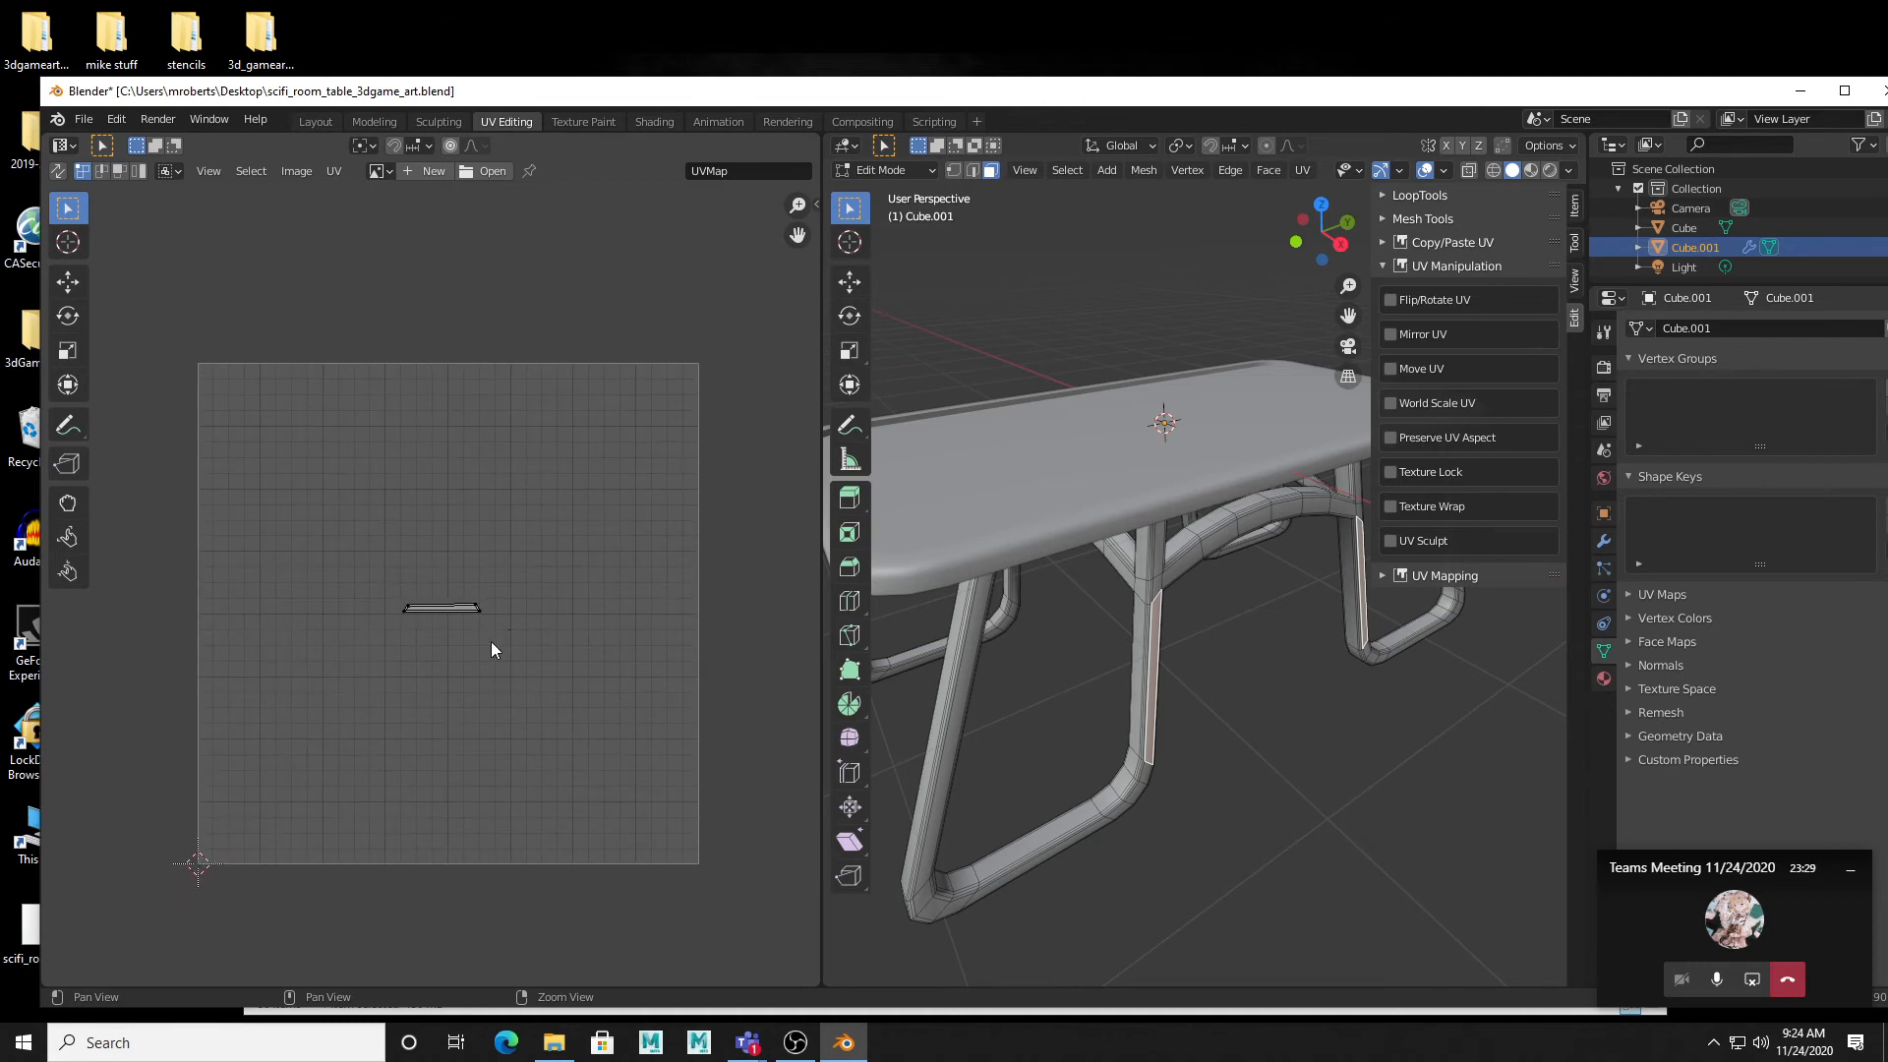
mouse_move(459, 657)
alt+middle_down()
mouse_move(507, 593)
mouse_move(464, 629)
alt+middle_up()
alt+middle_drag(1192, 623, 1205, 511)
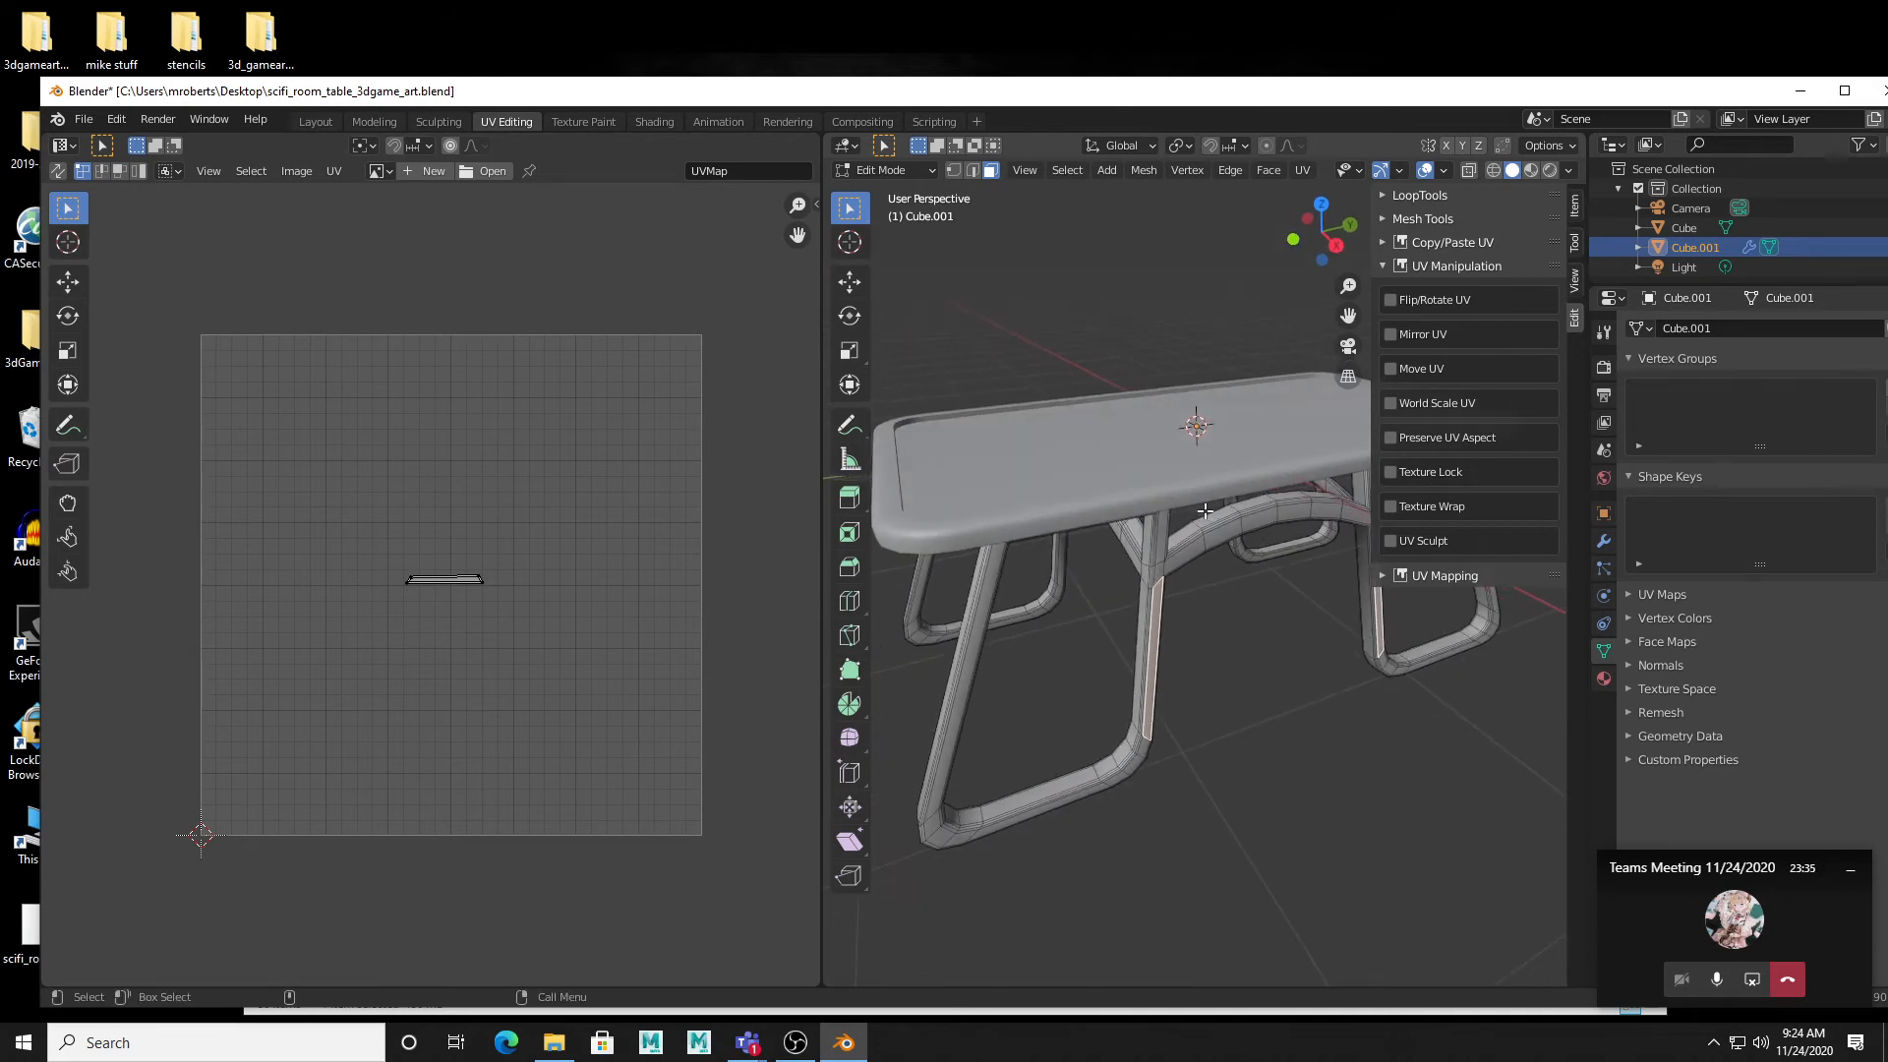
Step: Return the table legs to Object Mode and apply their Mirror modifier
key(Tab)
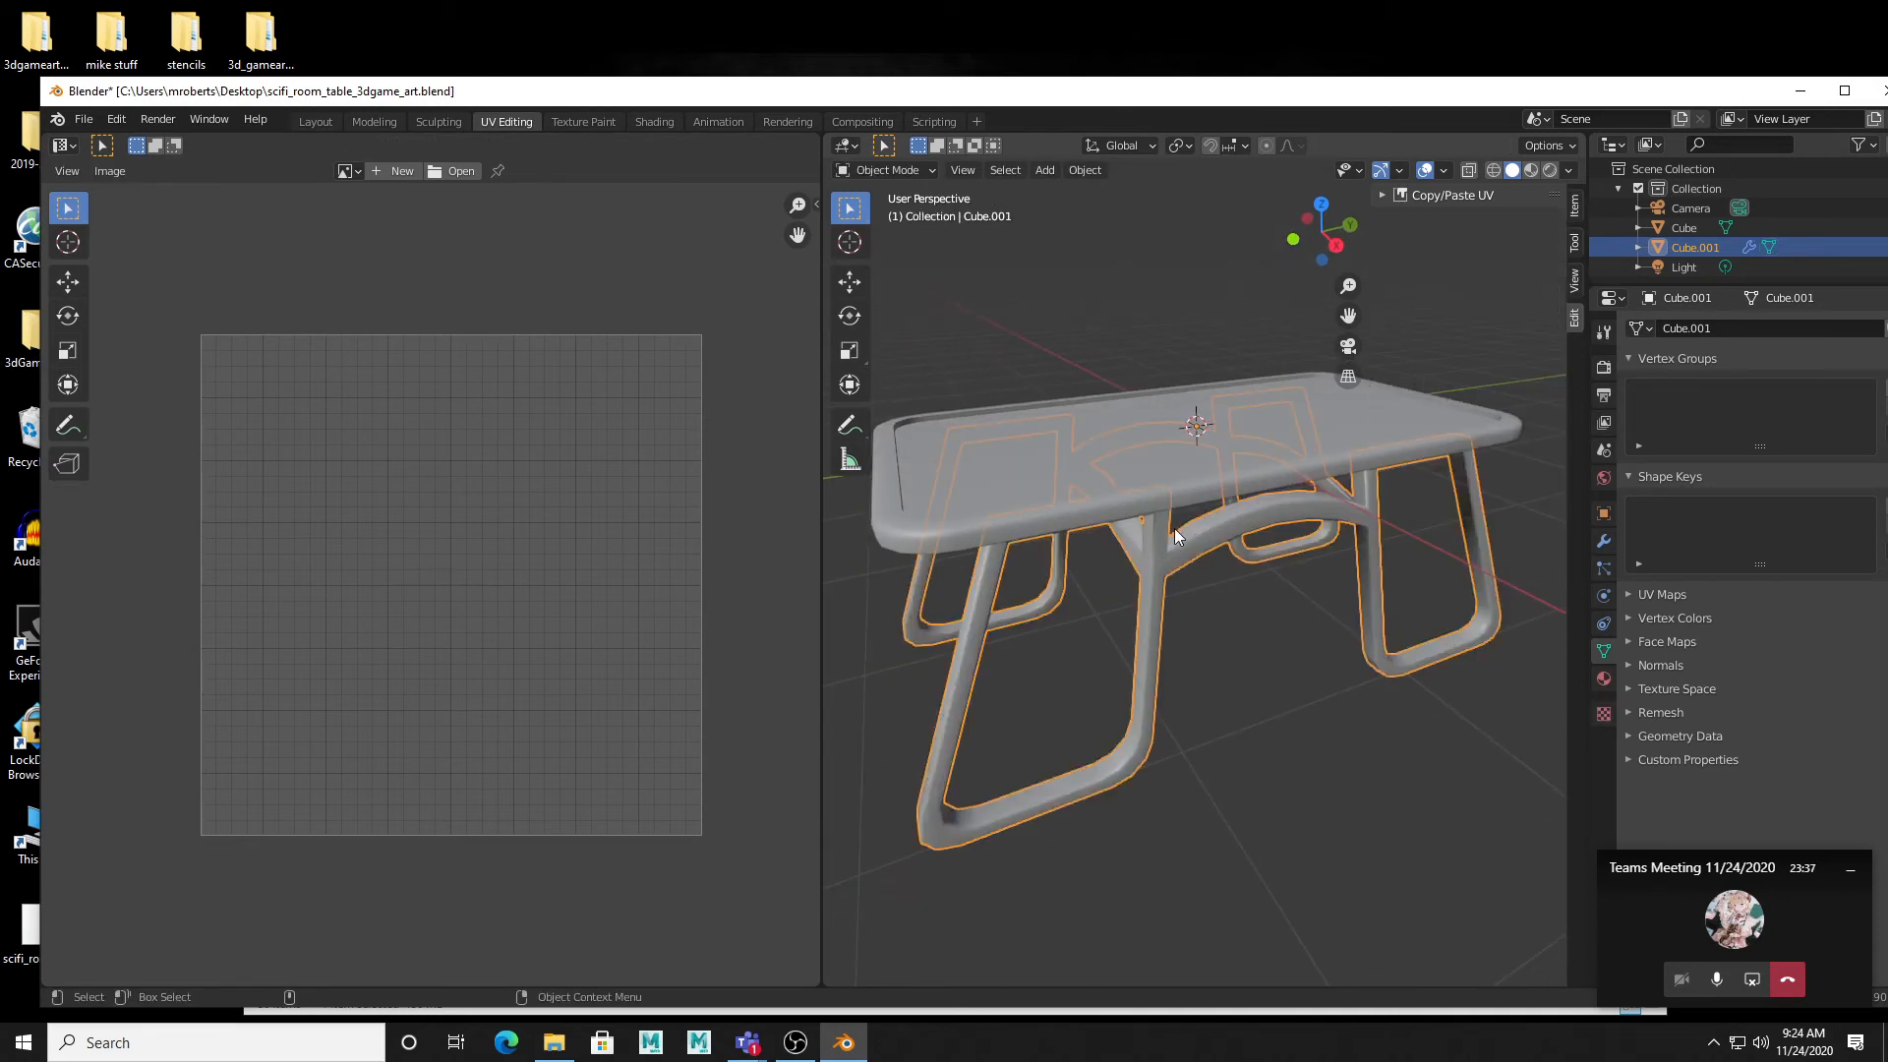
click(1603, 542)
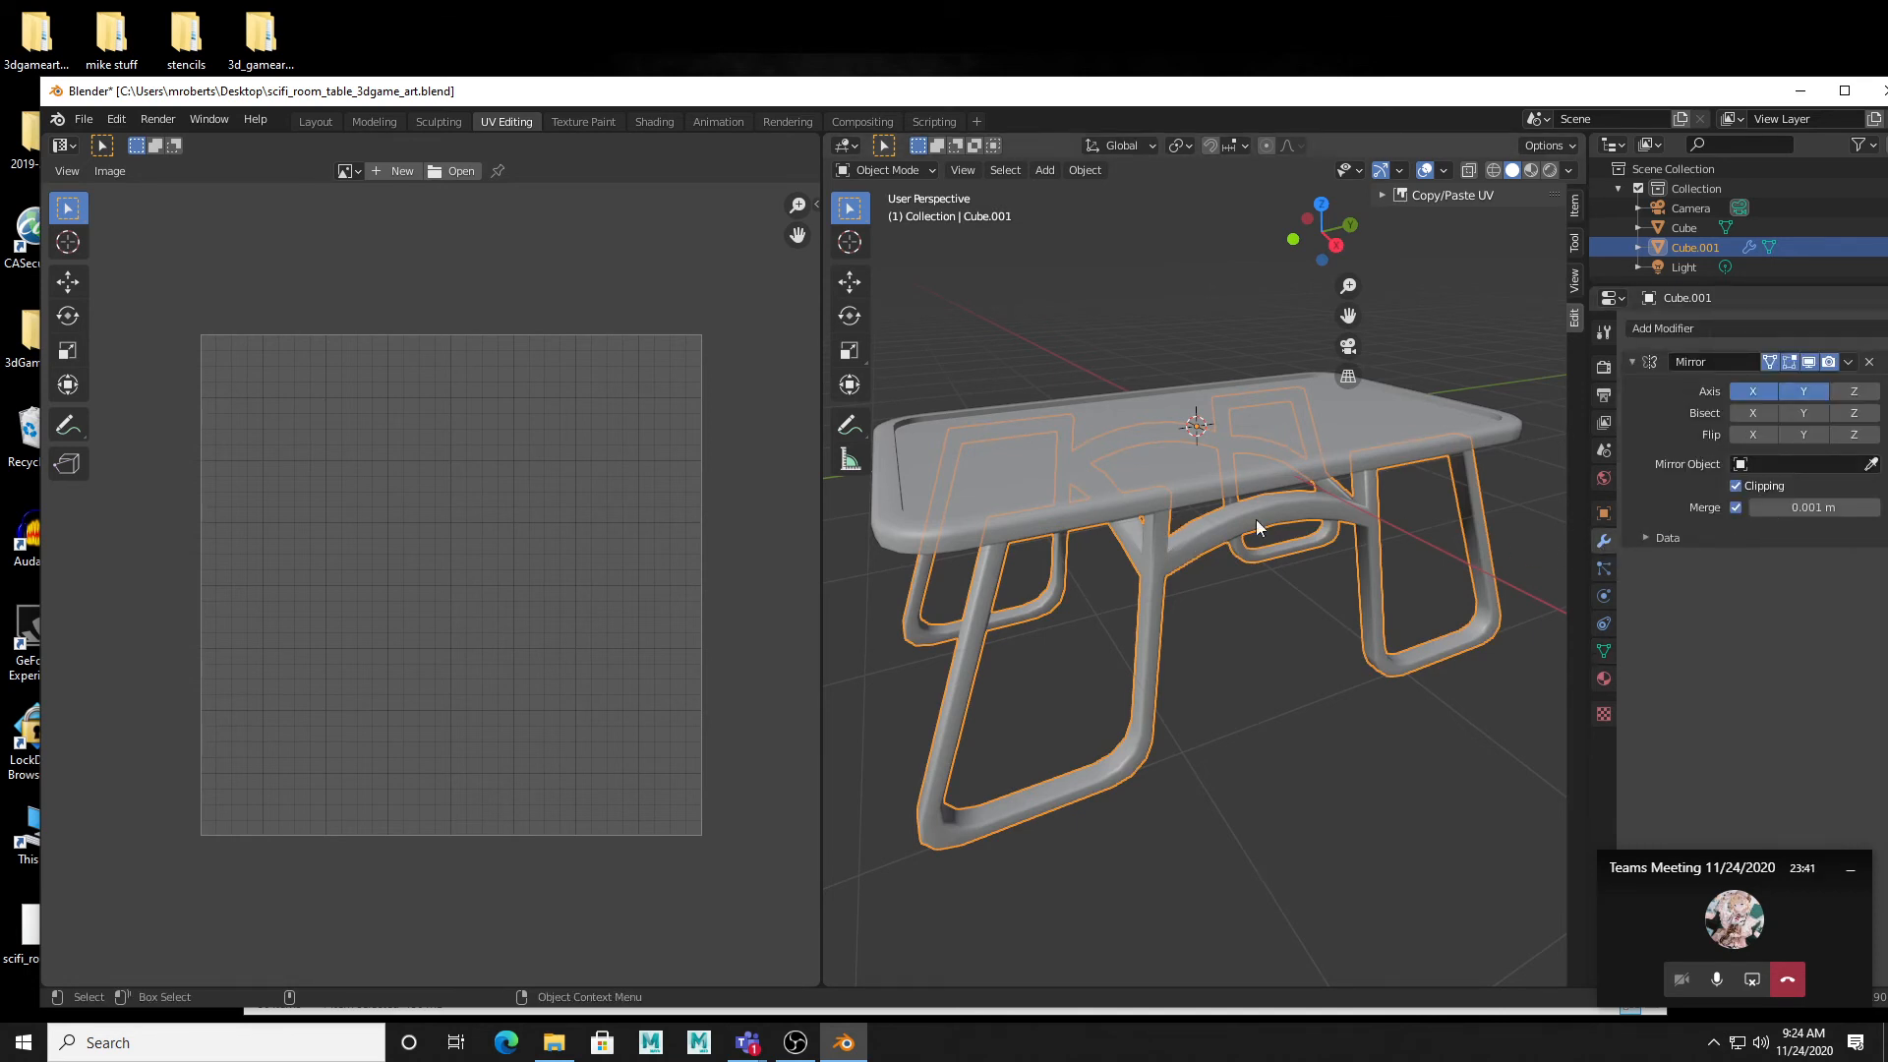
click(1847, 363)
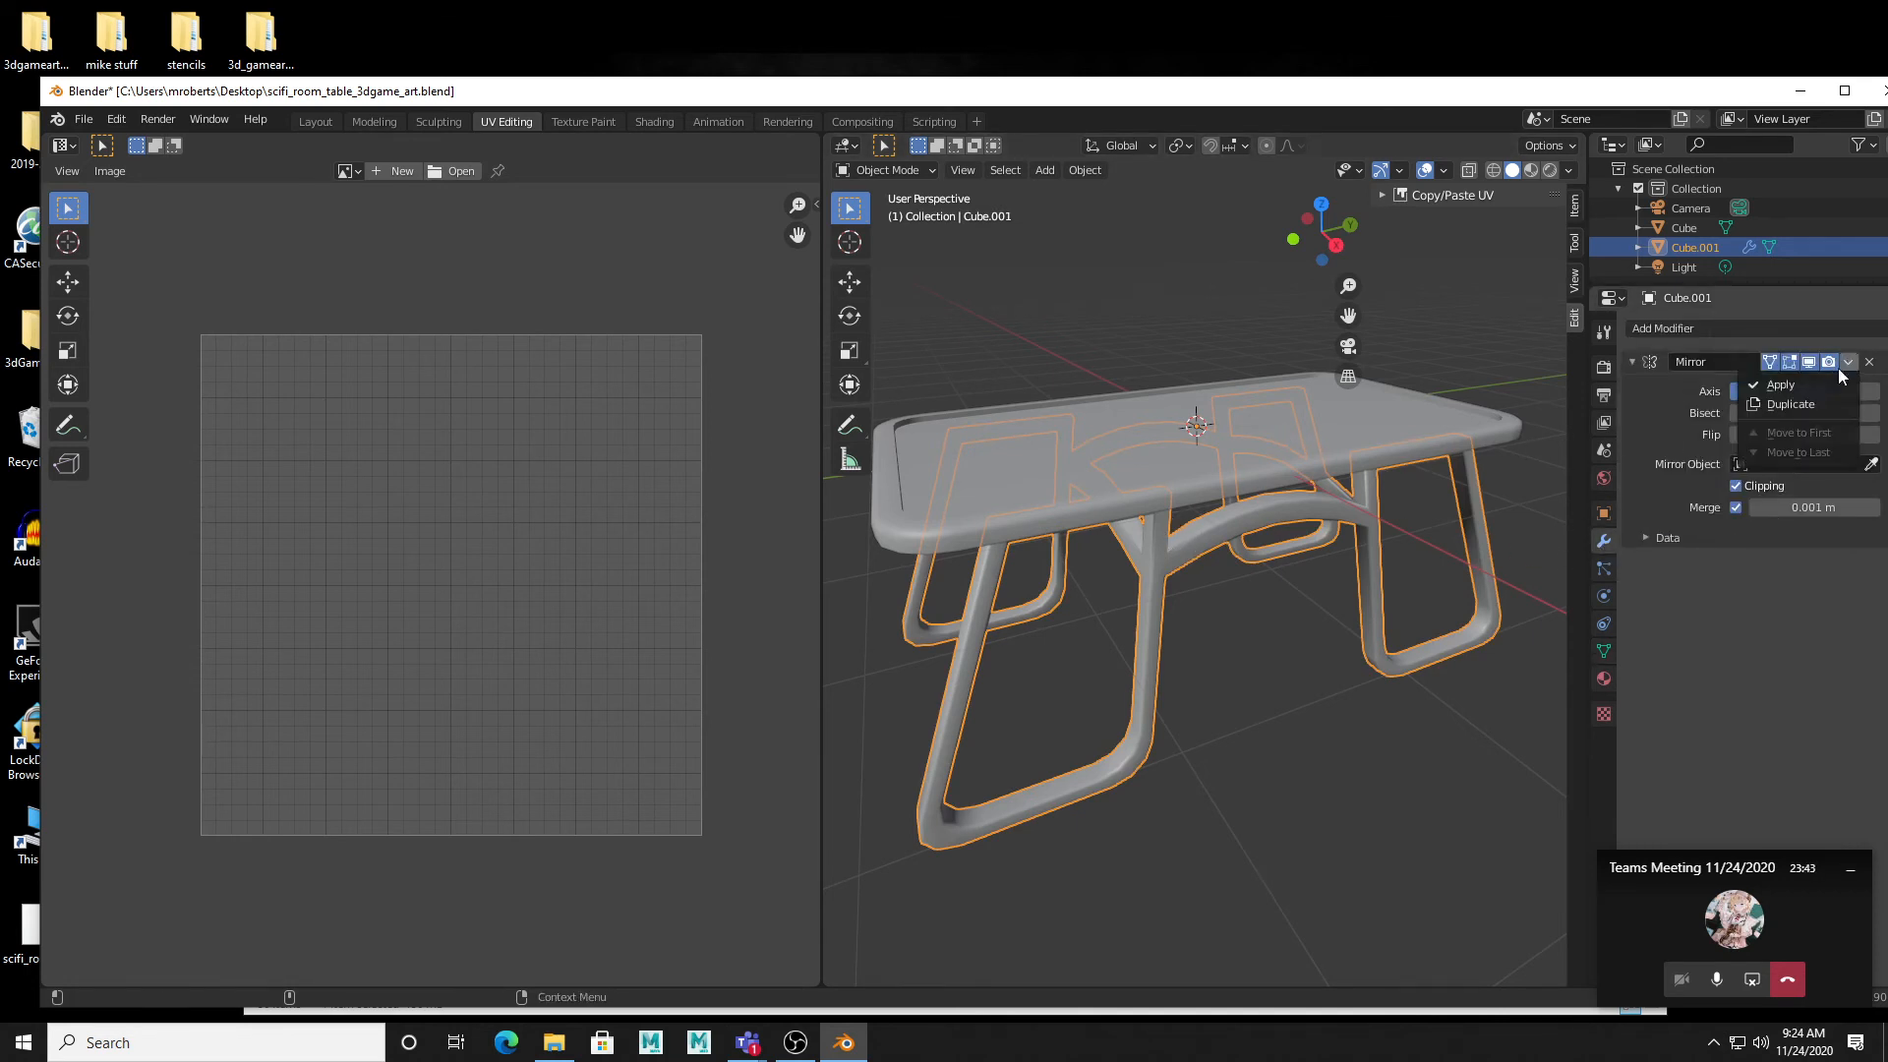
click(1820, 385)
Step: Select the tabletop together with the legs and join them into a single object
click(1254, 476)
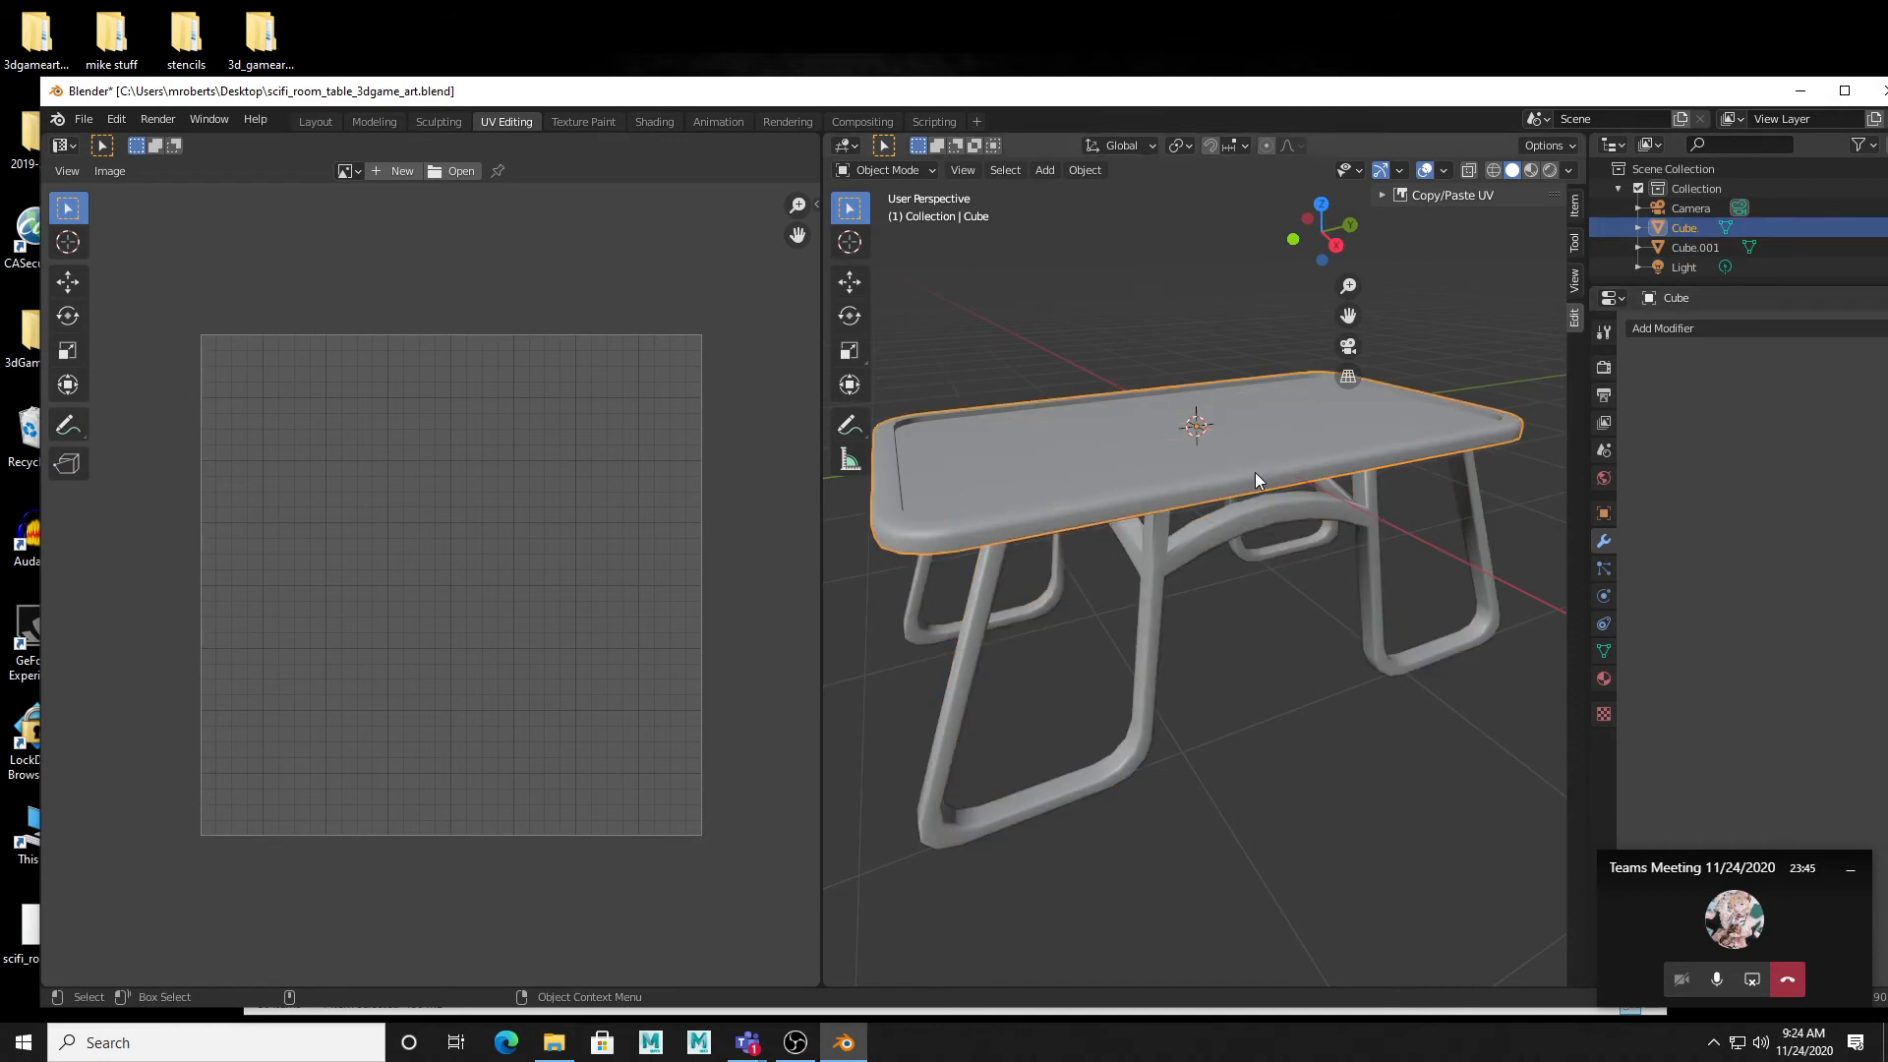
mouse_move(1136, 553)
middle_down()
mouse_move(1182, 552)
mouse_move(1178, 515)
mouse_move(1153, 523)
middle_up()
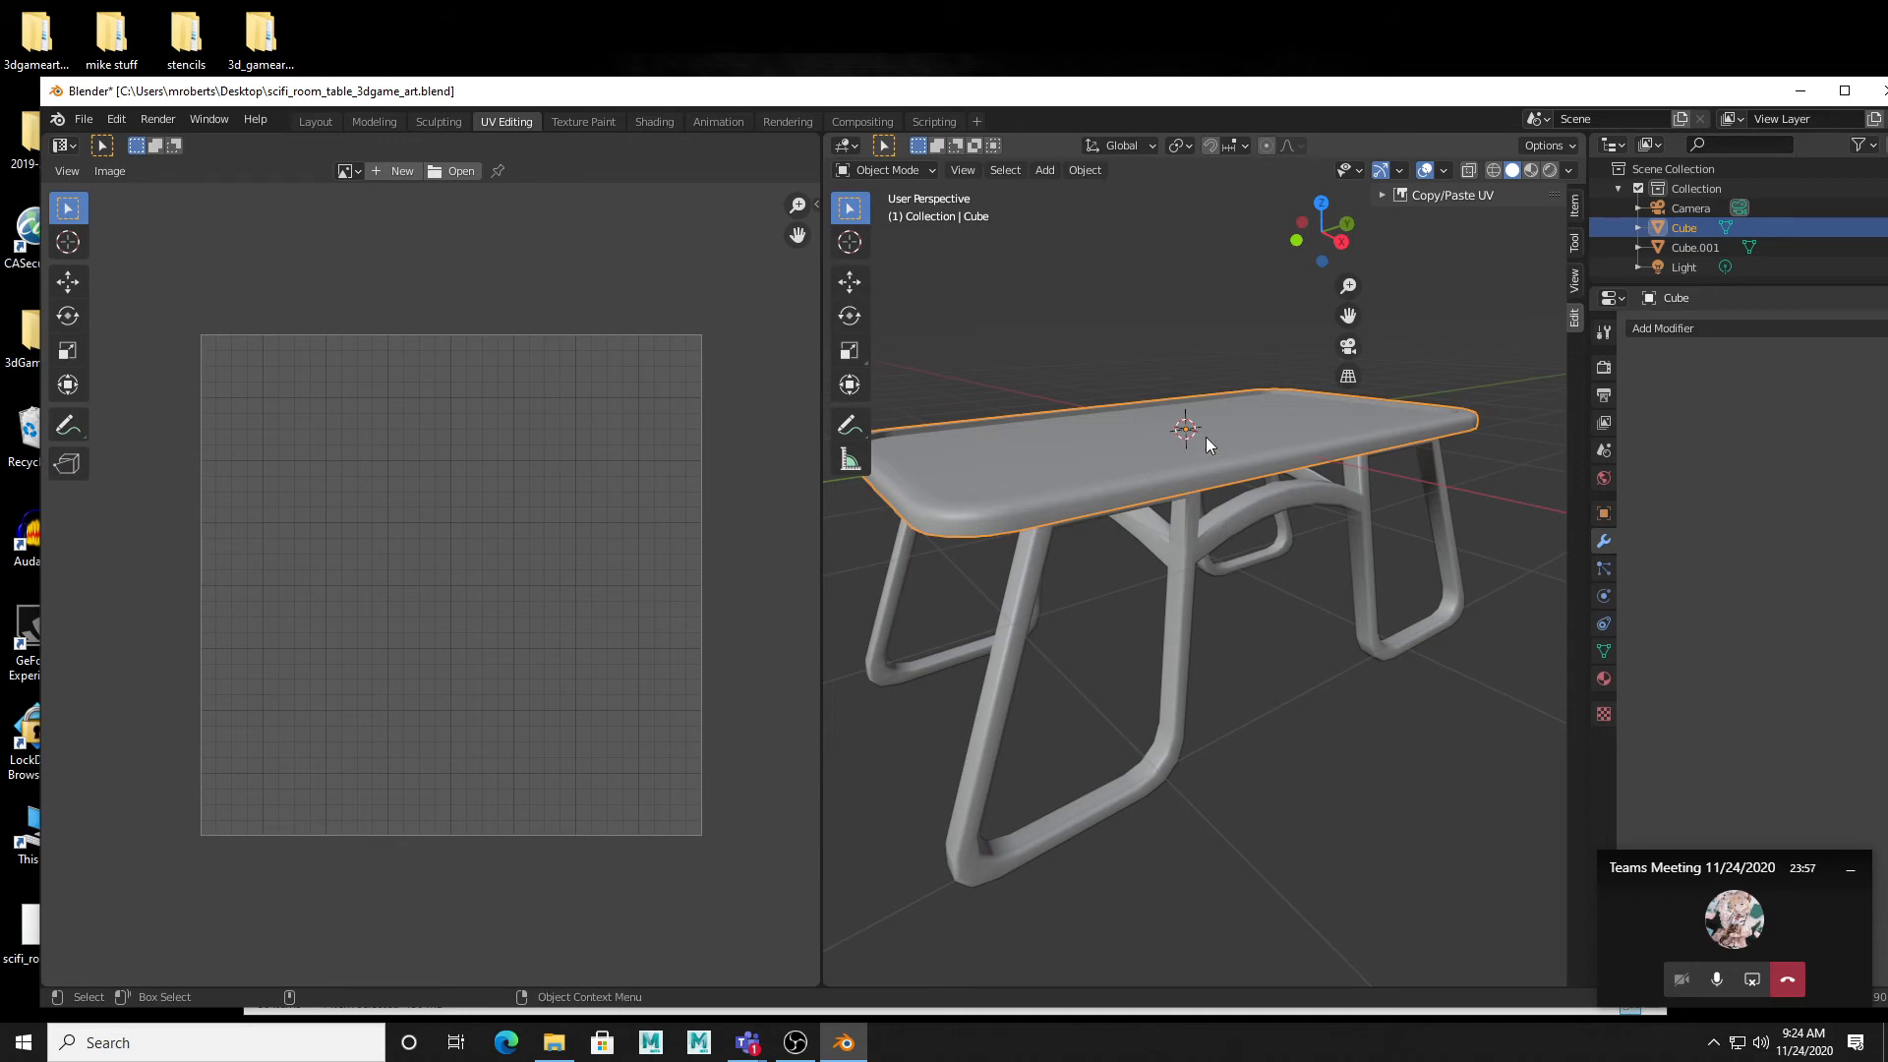
click(1352, 634)
click(1290, 397)
shift+click(1300, 497)
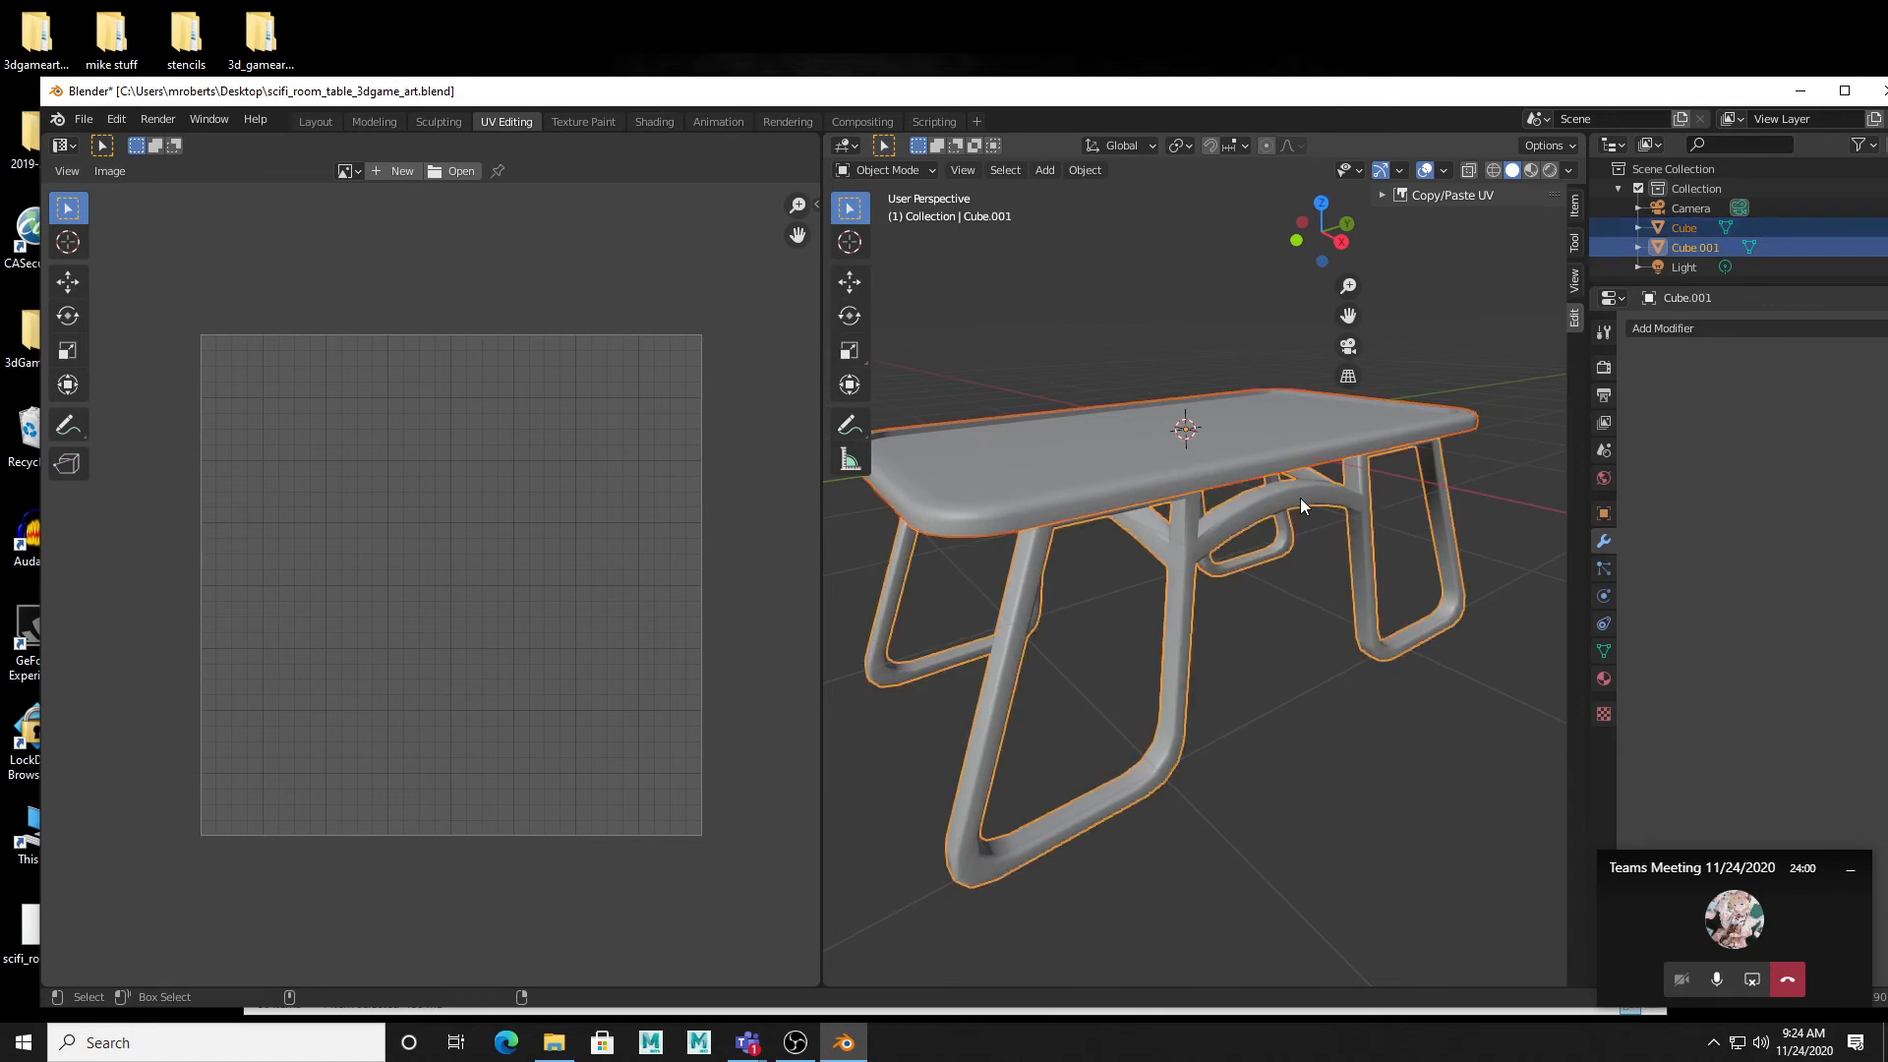
right_click(1318, 632)
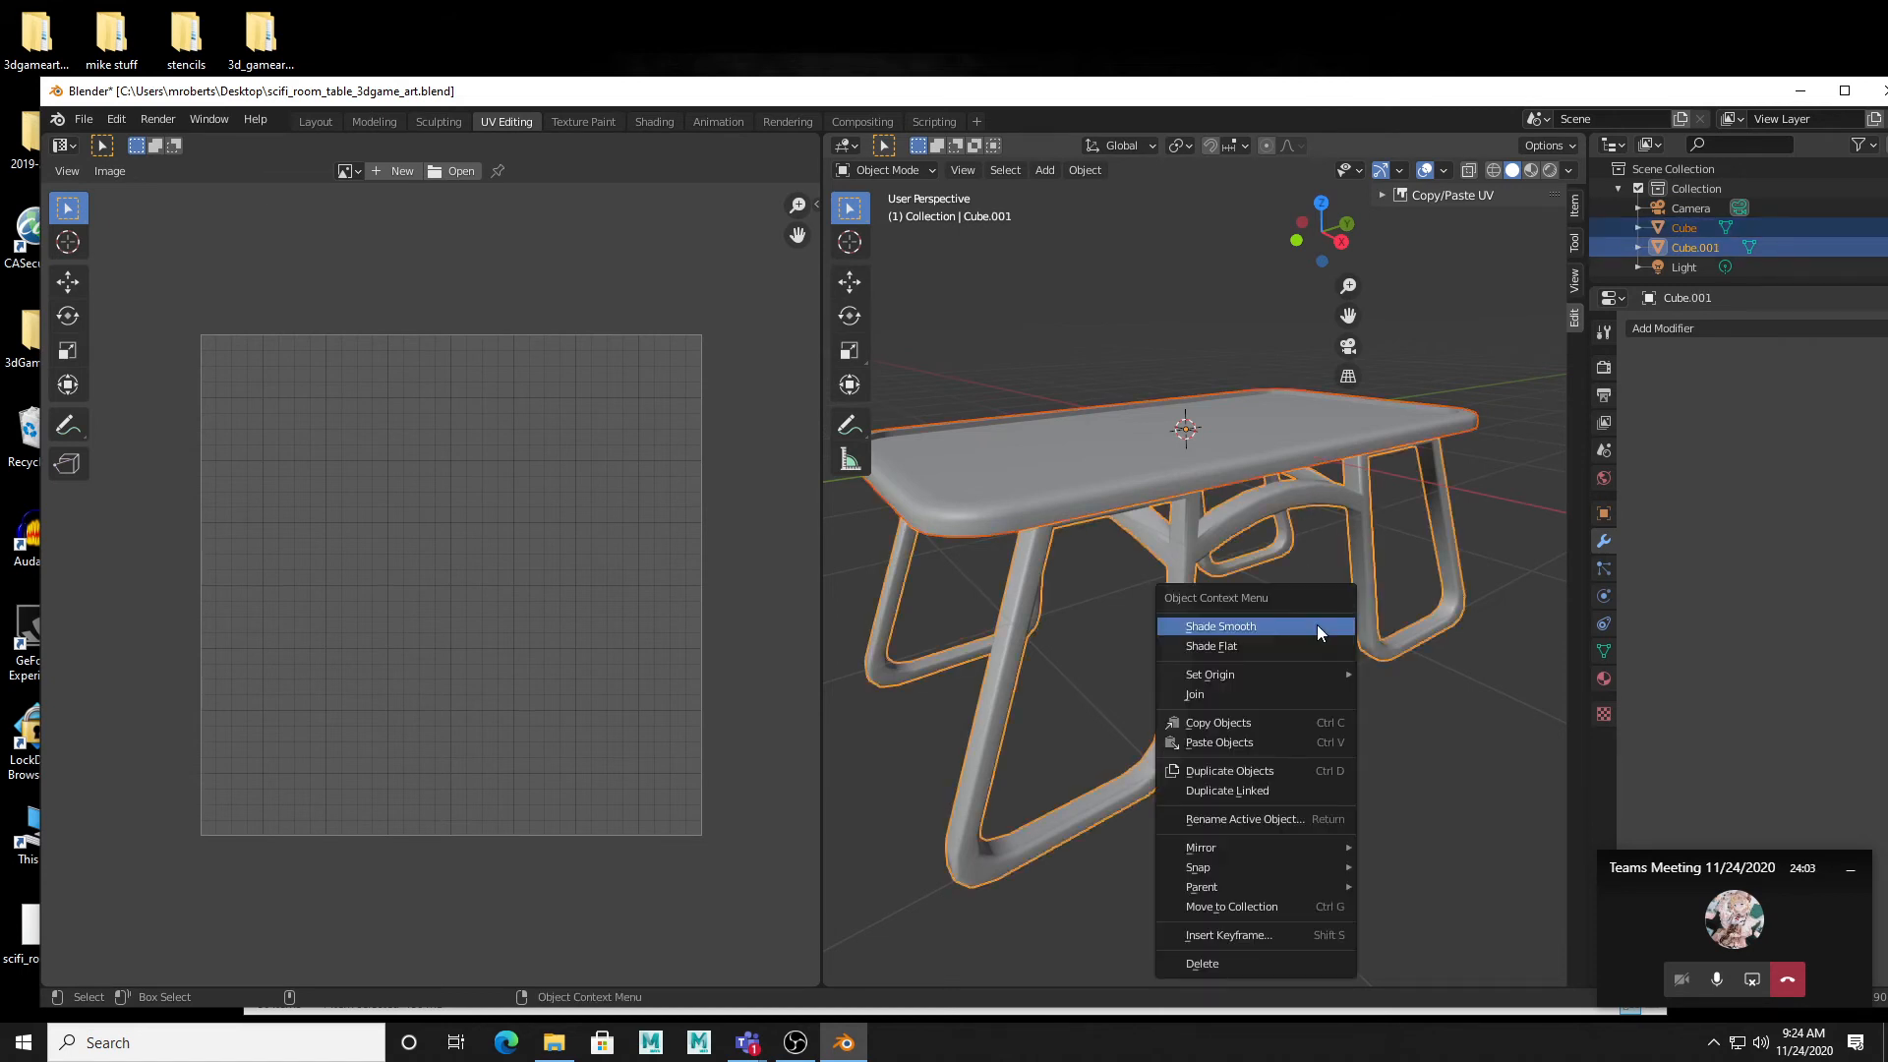
click(1223, 696)
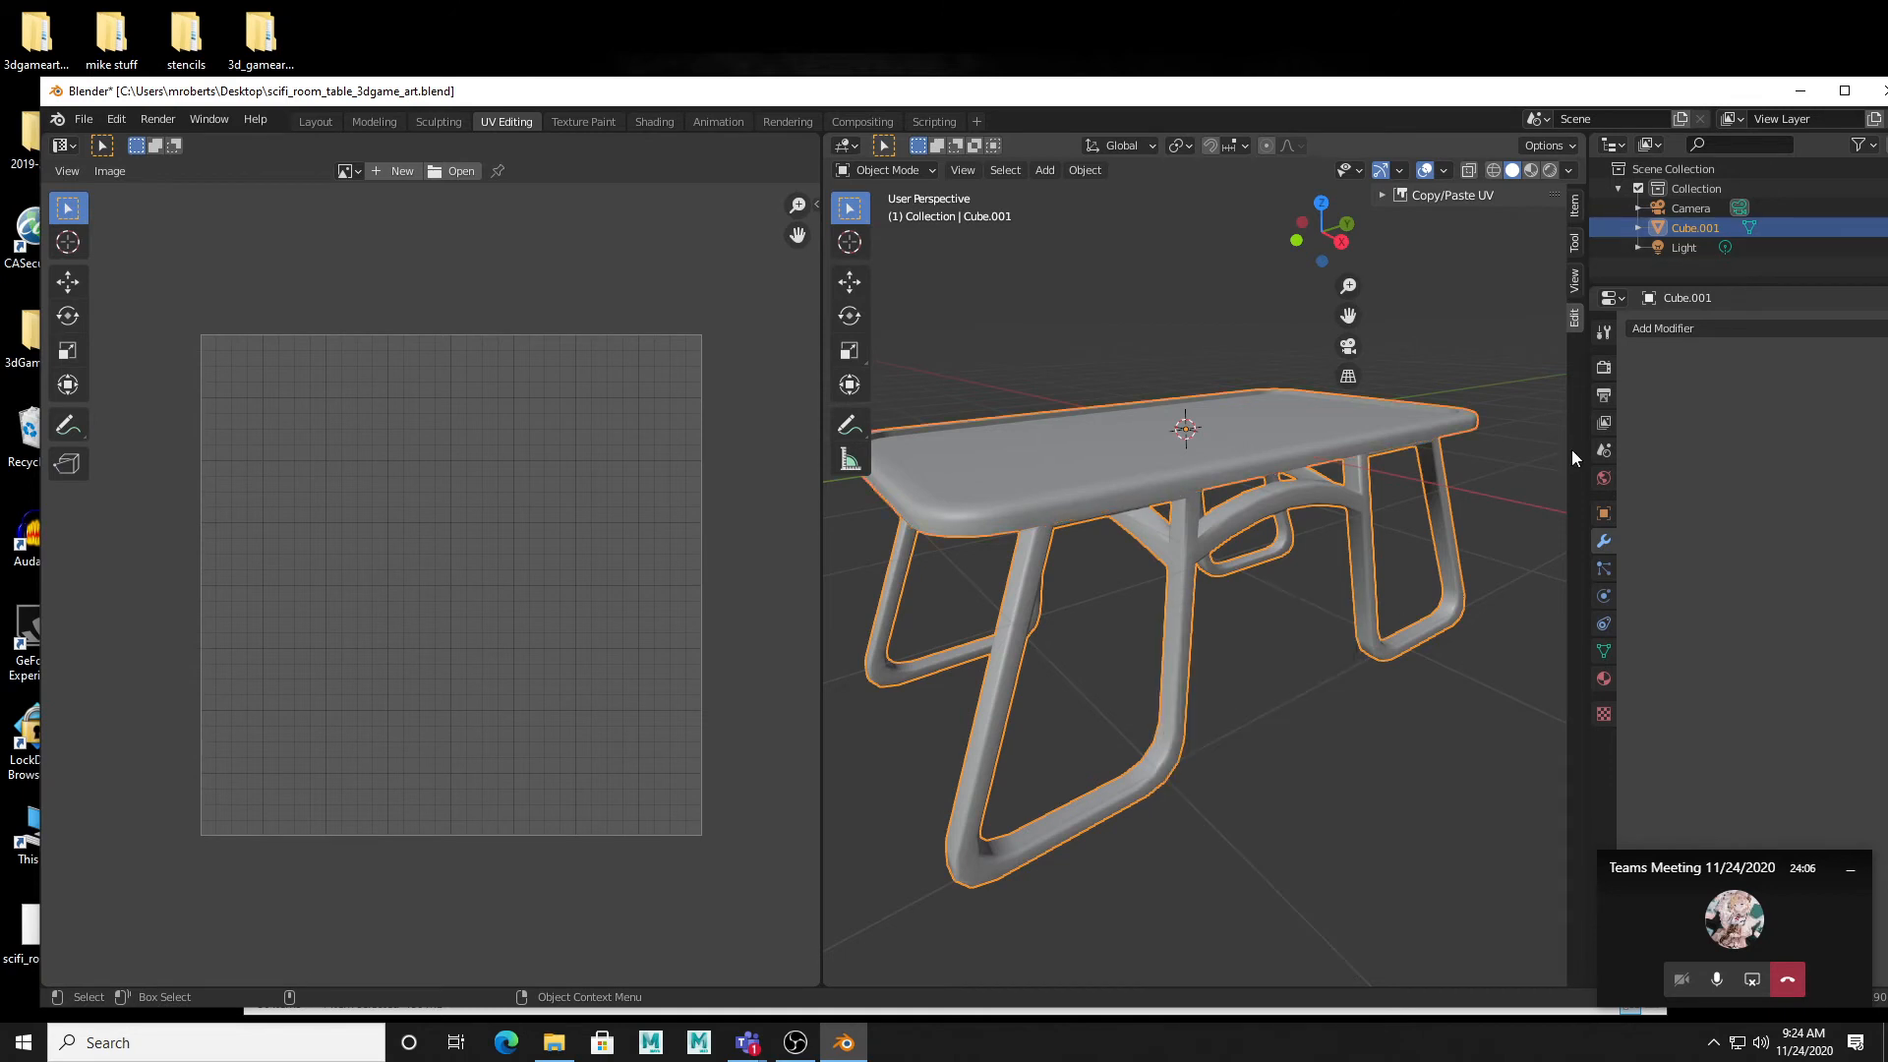
Step: Rename the joined object to "table" in the scene collection
double_click(1697, 227)
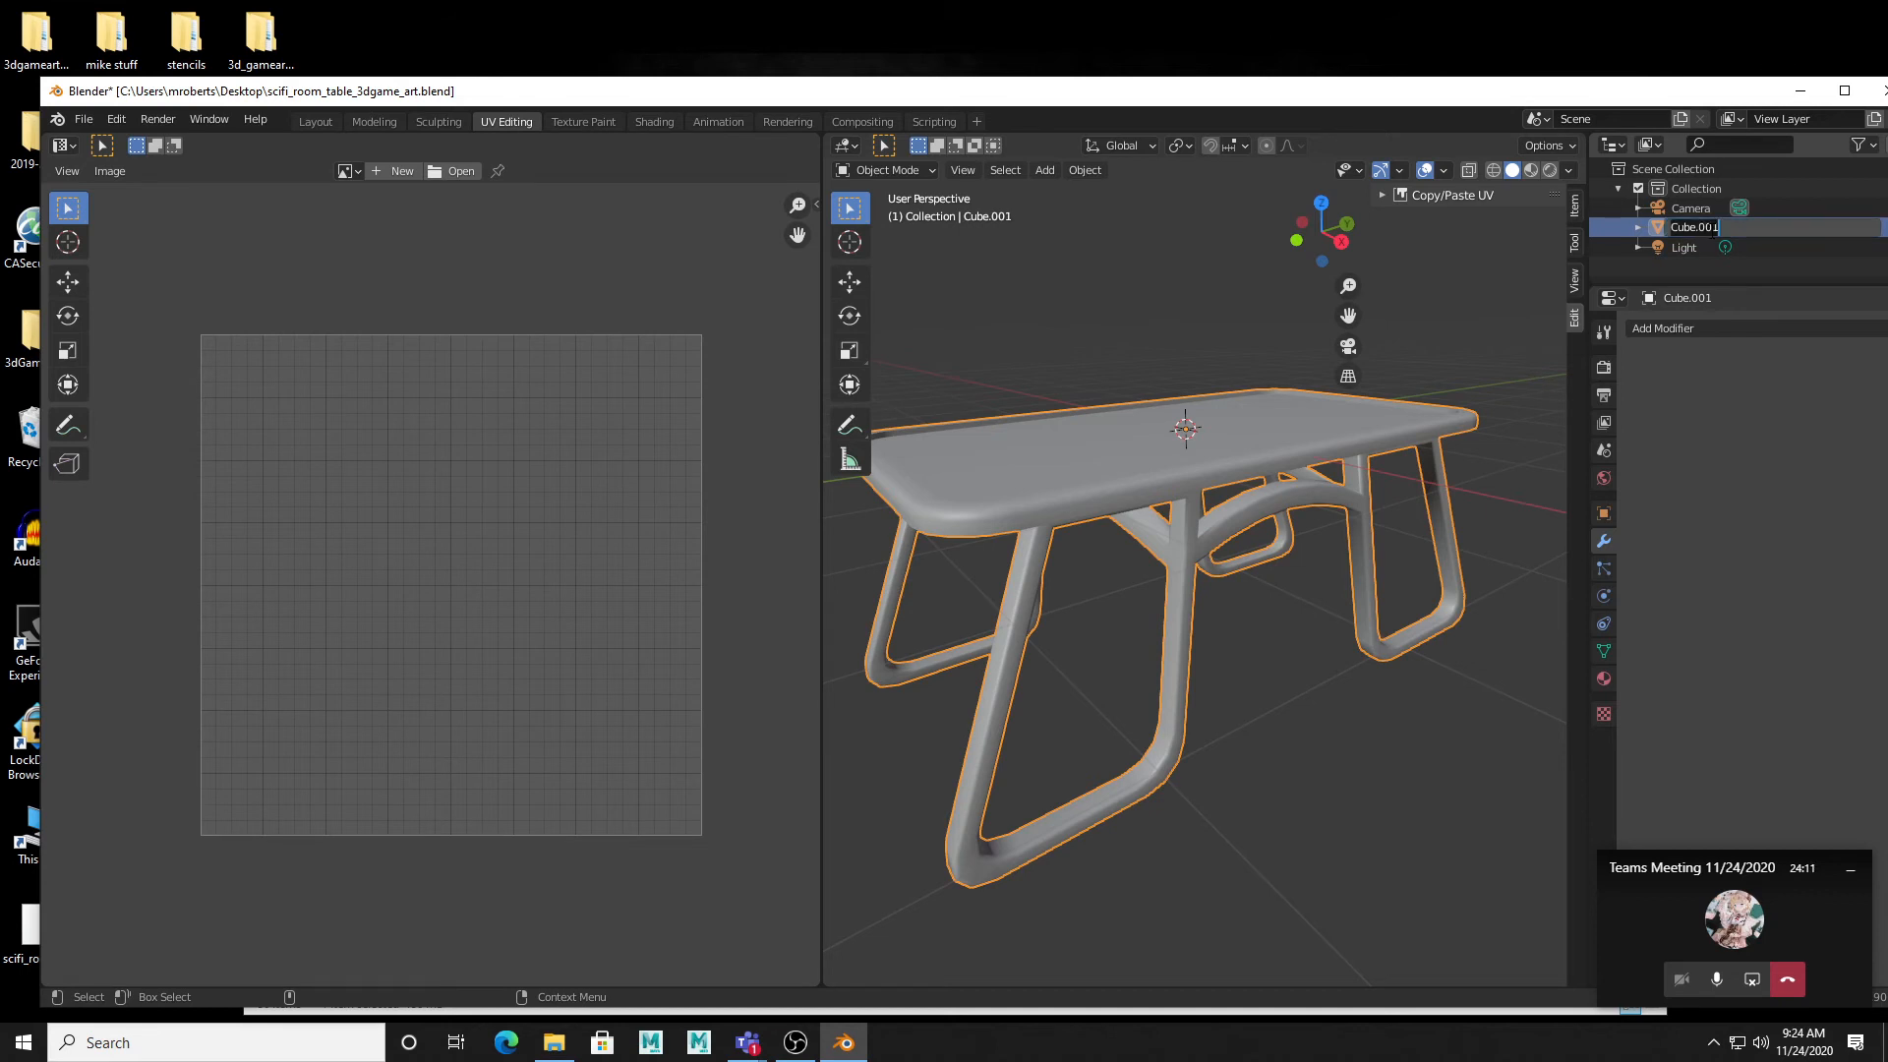
text(table)
key(Return)
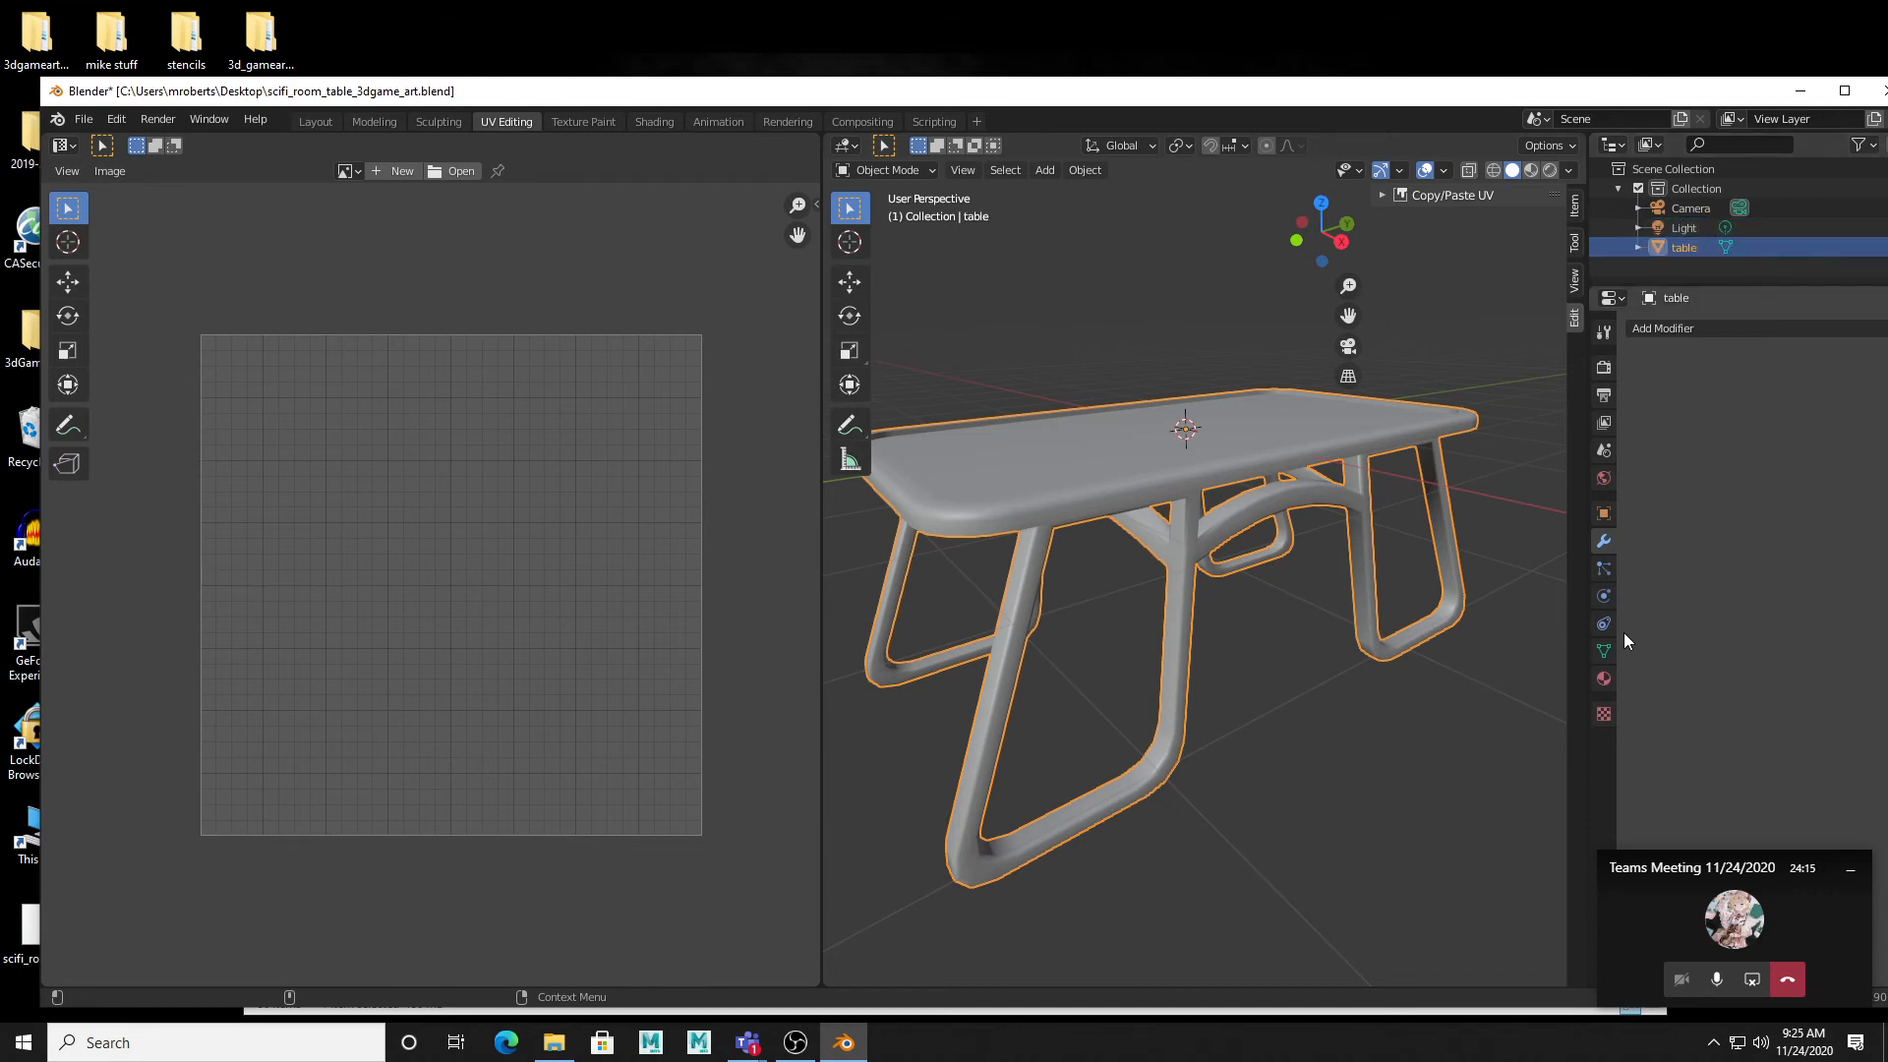
Step: Rename the object's UV map to "table" and put the table in Edit Mode
click(1608, 656)
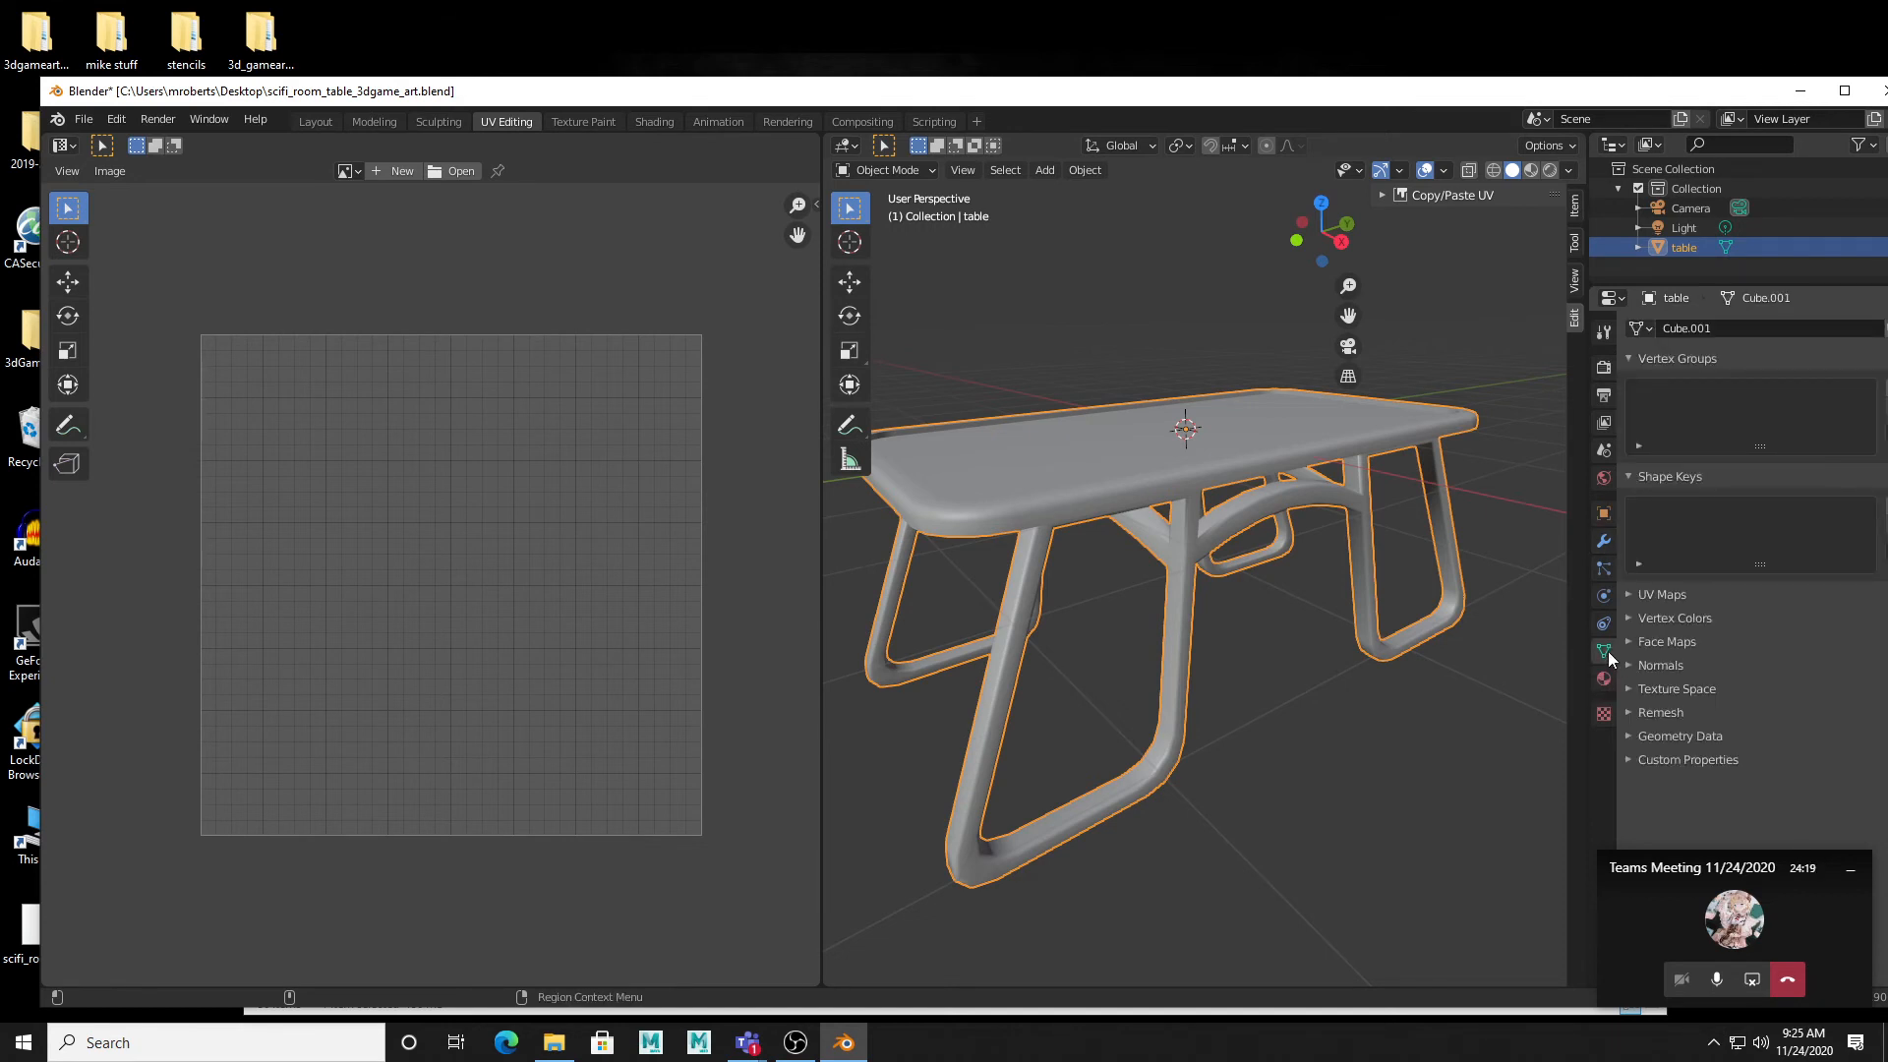
click(1628, 594)
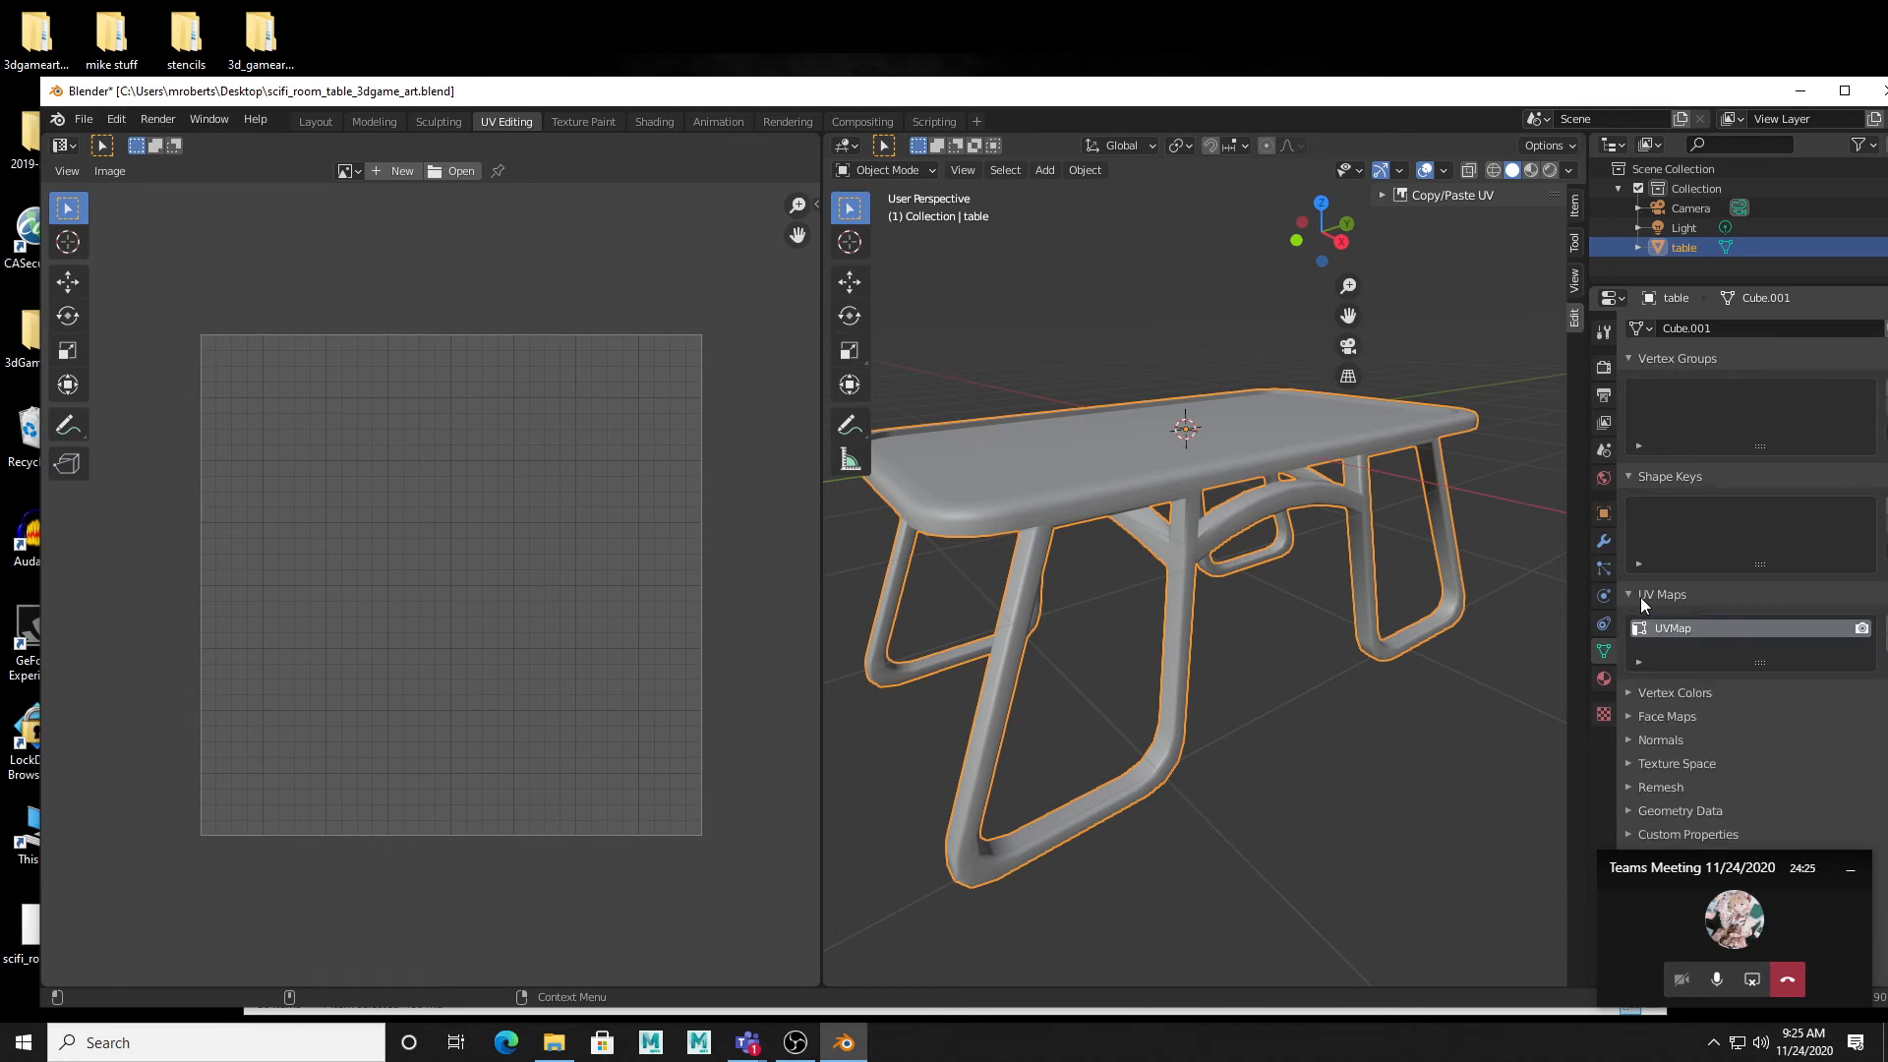
double_click(1695, 629)
text(table)
middle_drag(1157, 504, 1183, 501)
key(Tab)
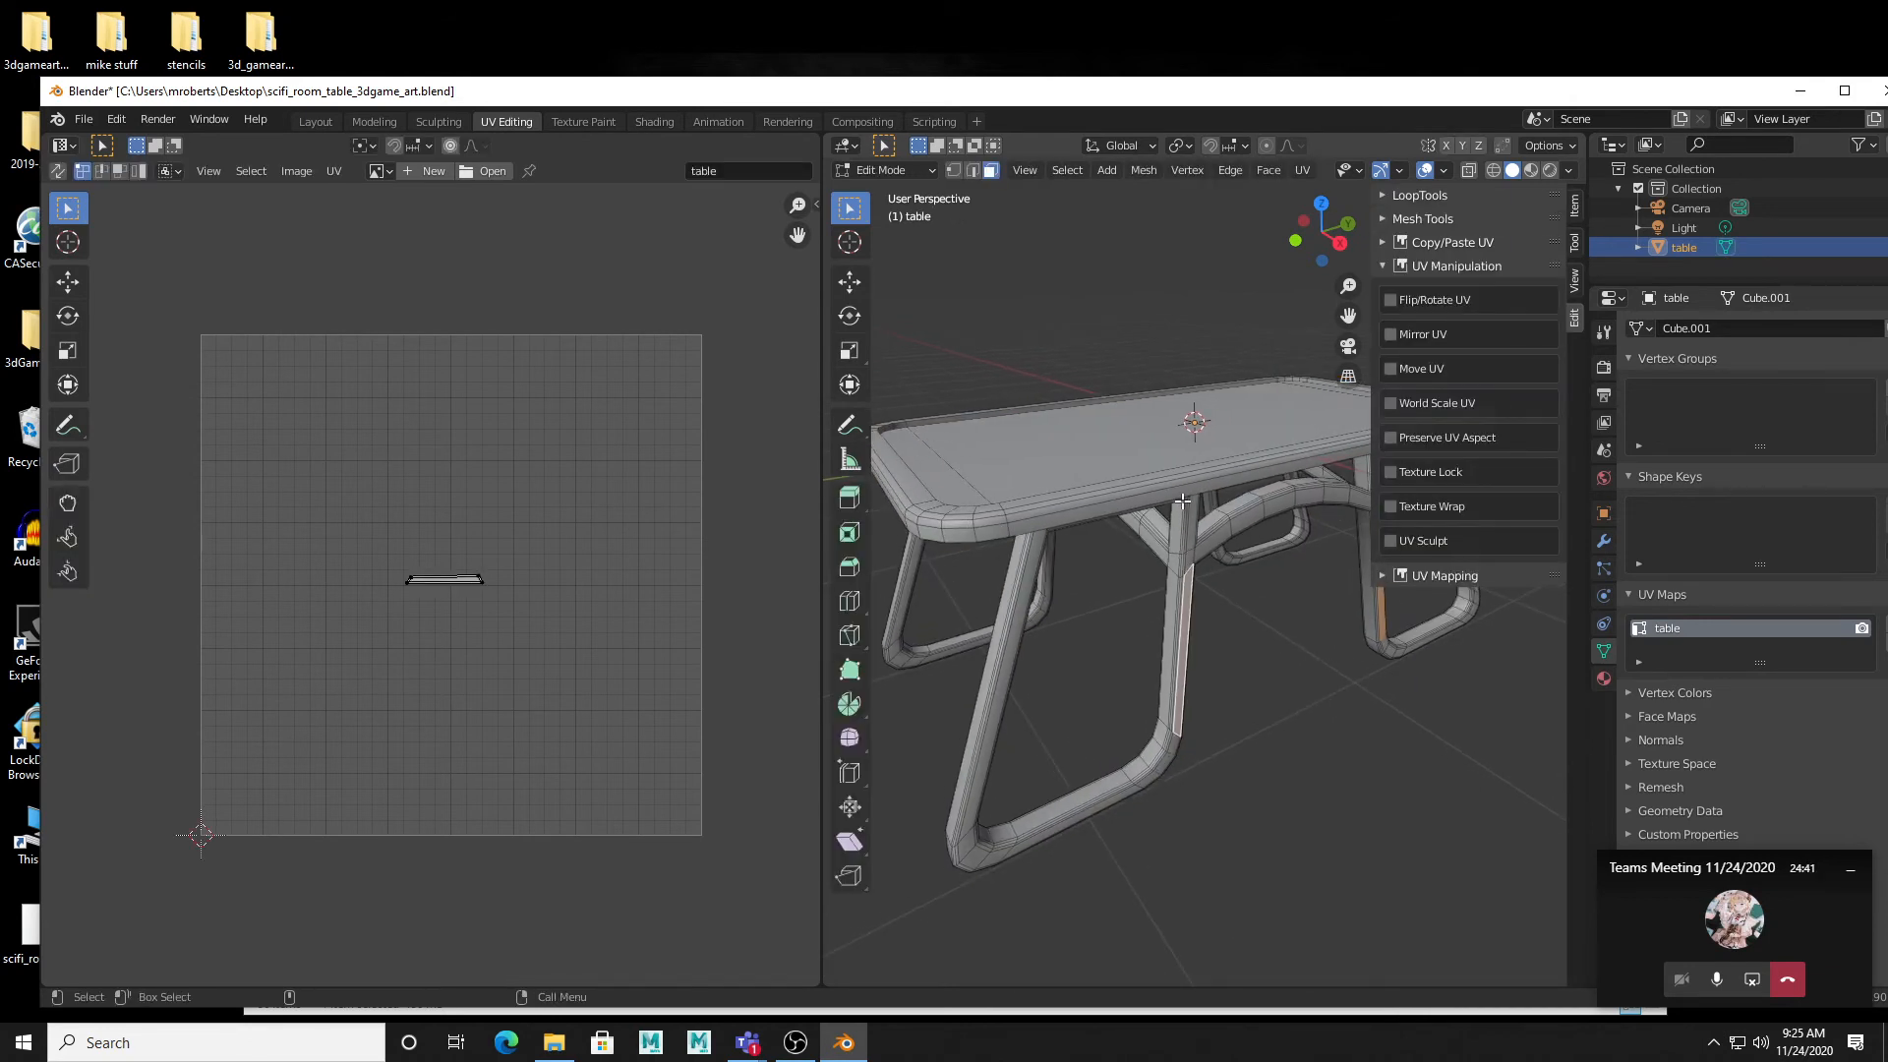
Step: Look through the Magic UV tools under Copy/Paste UV, UV Manipulation and UV Mapping
click(1449, 268)
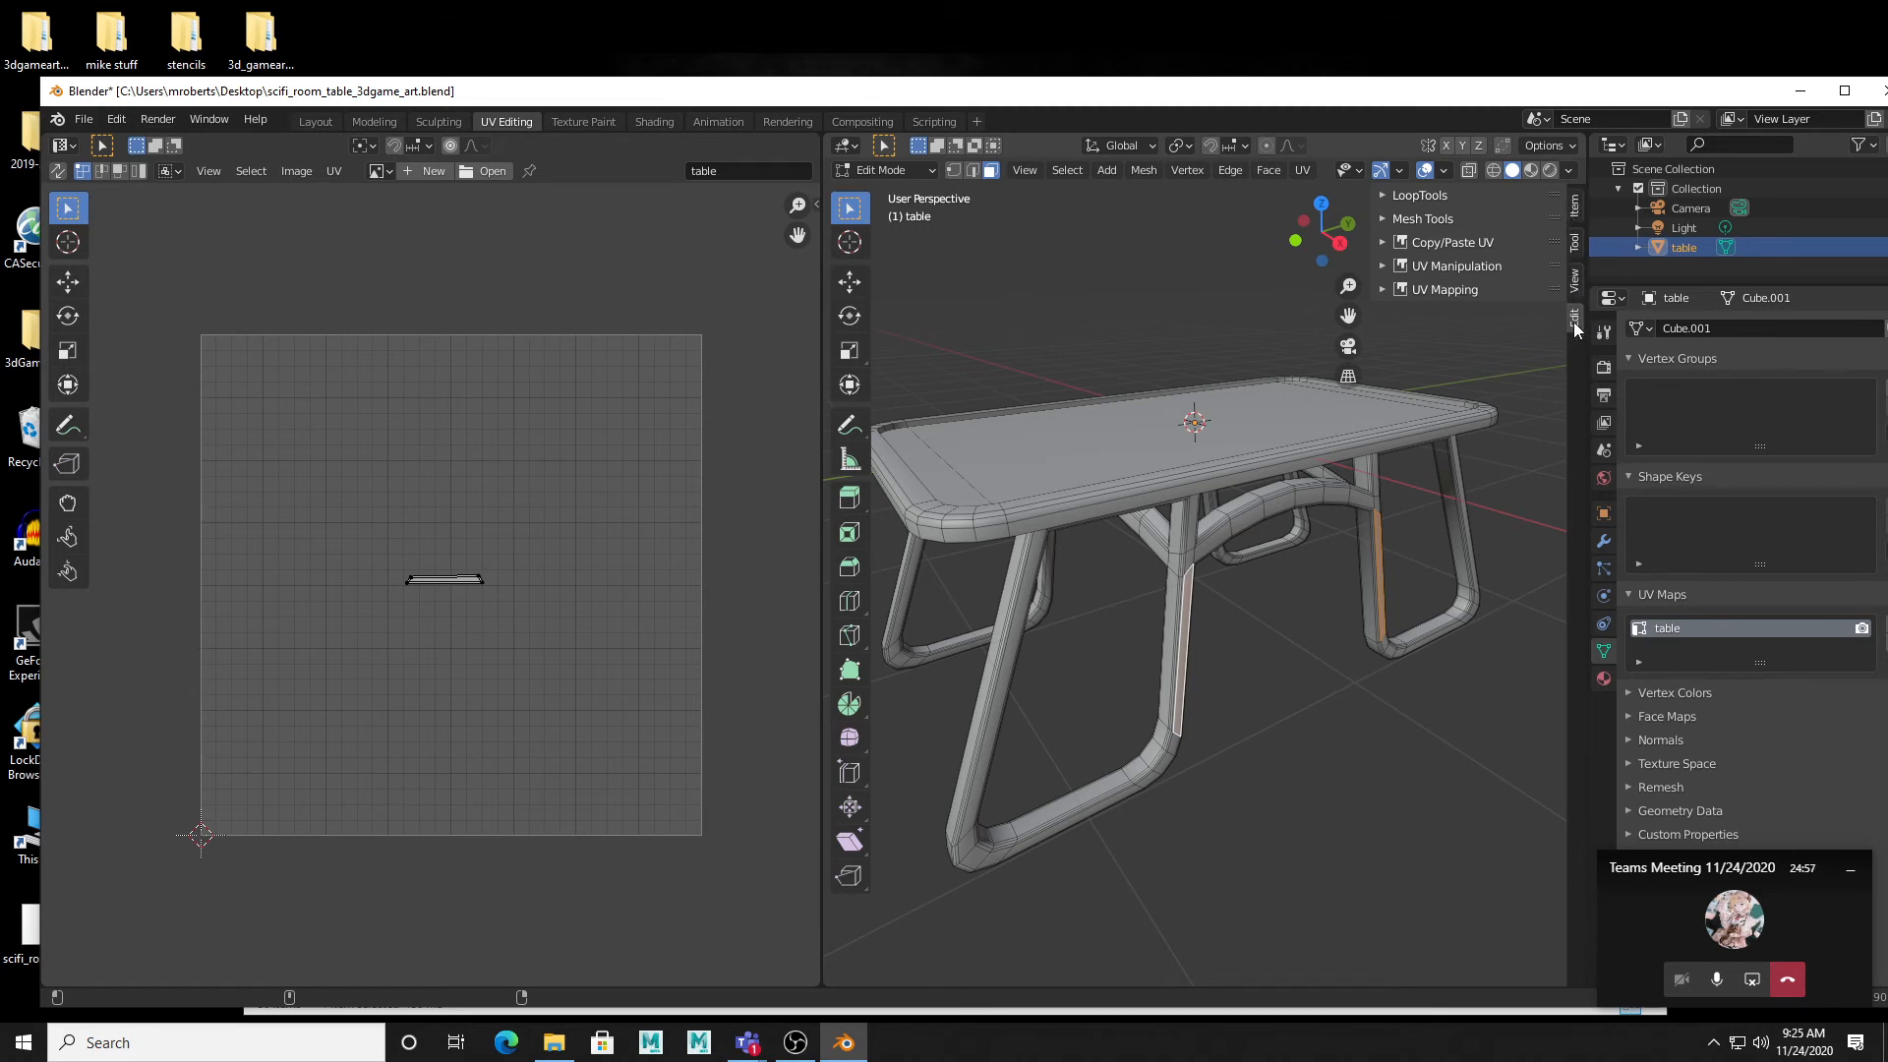
click(1384, 240)
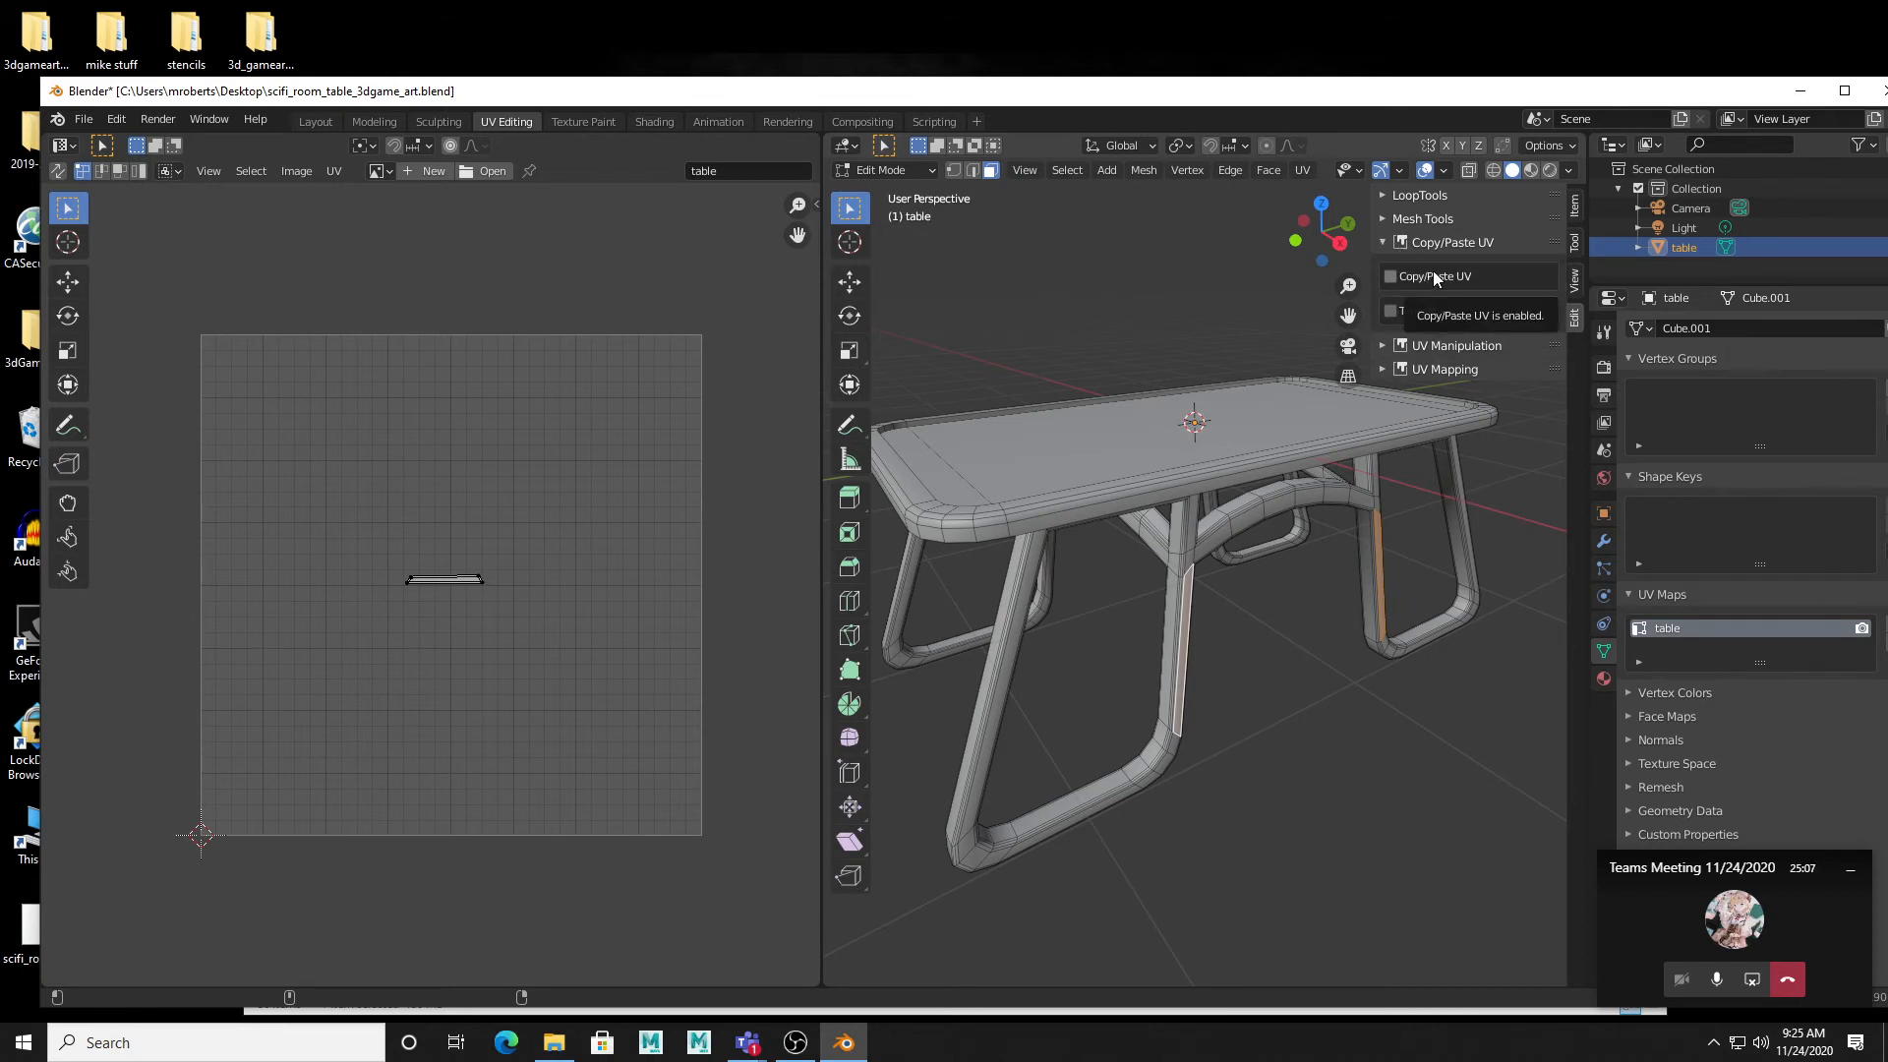
click(1382, 242)
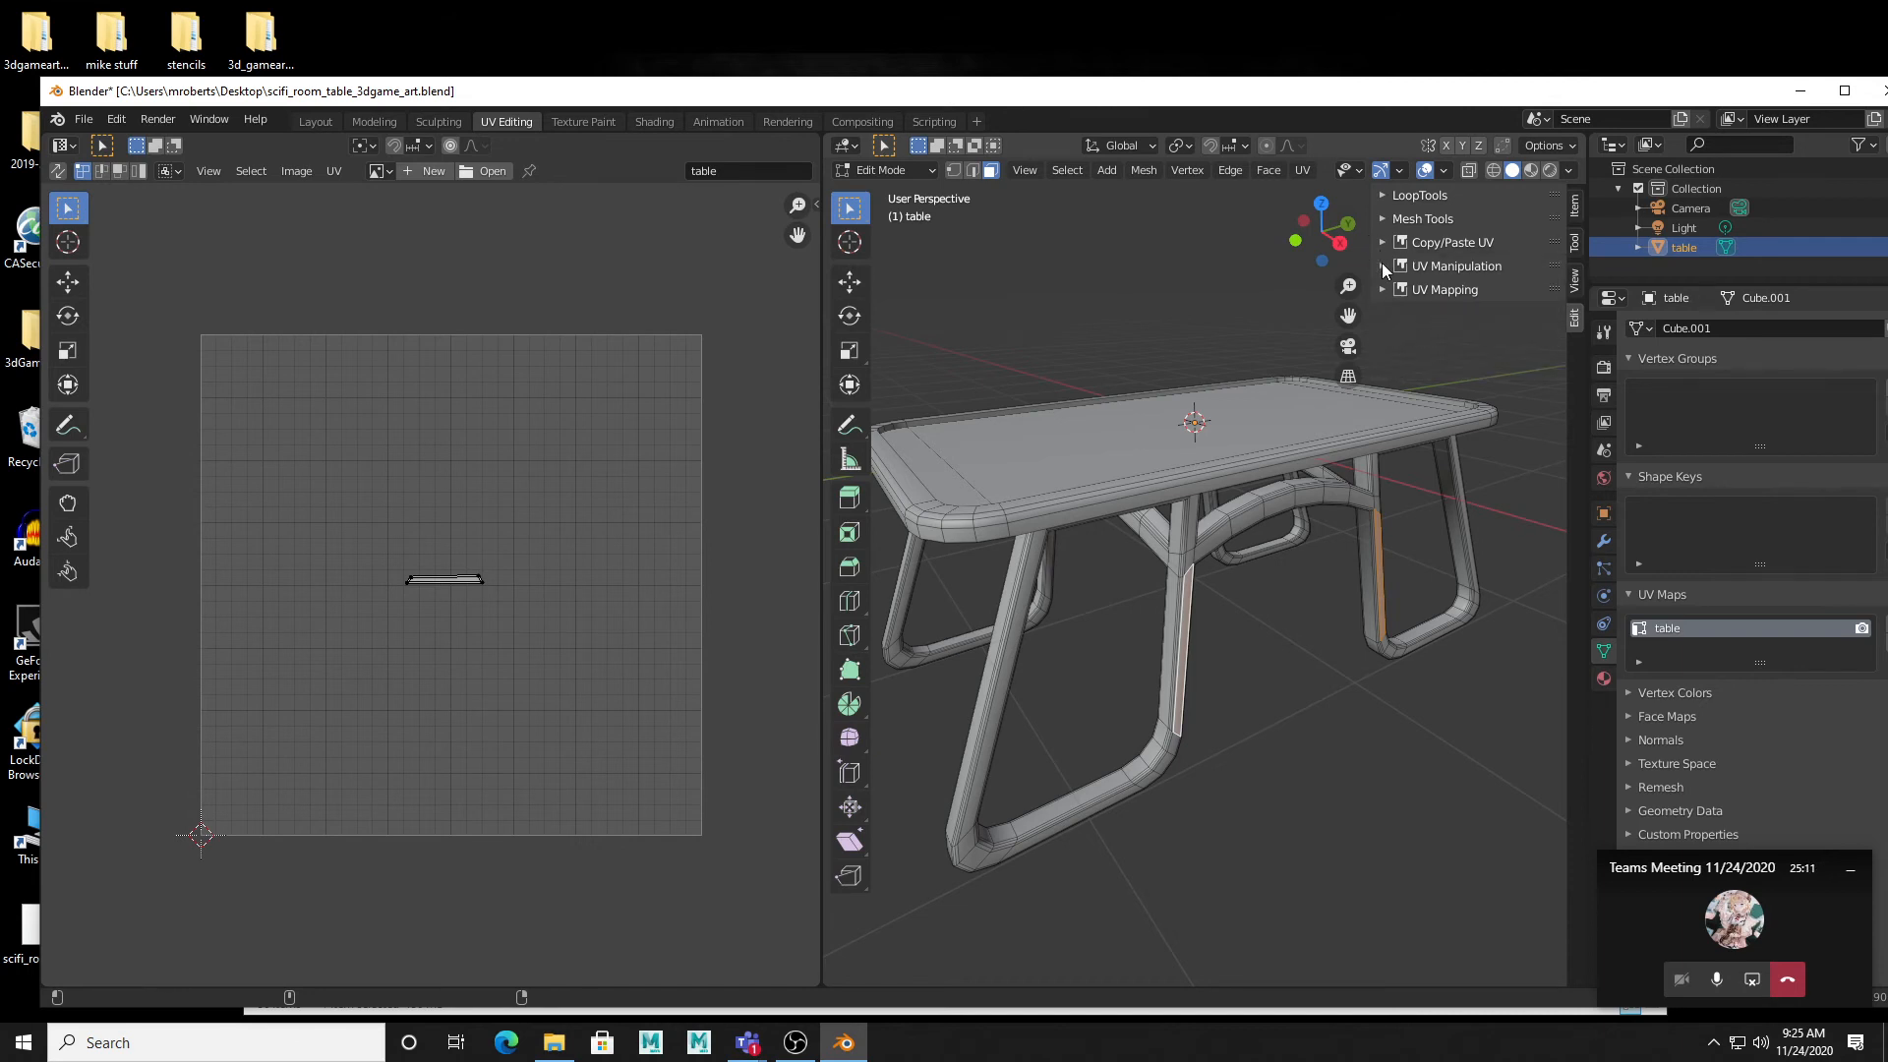
click(1383, 265)
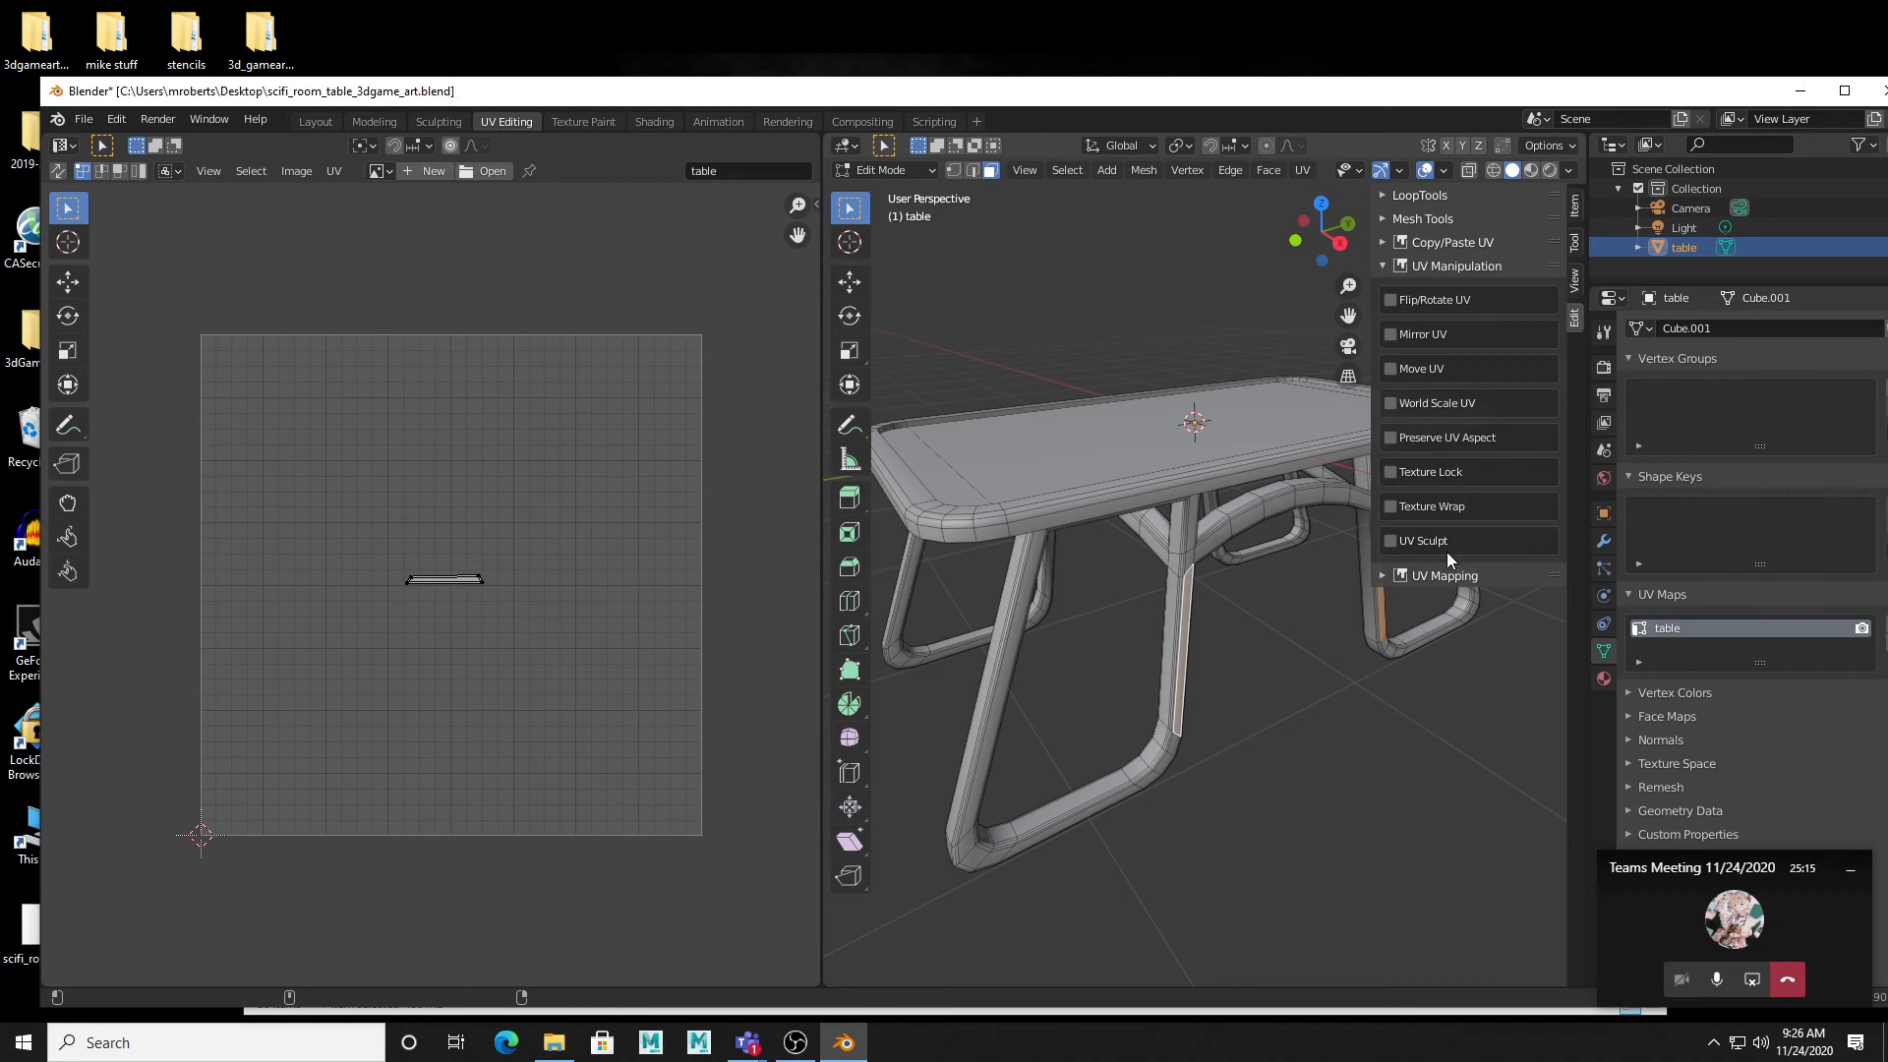
click(1383, 265)
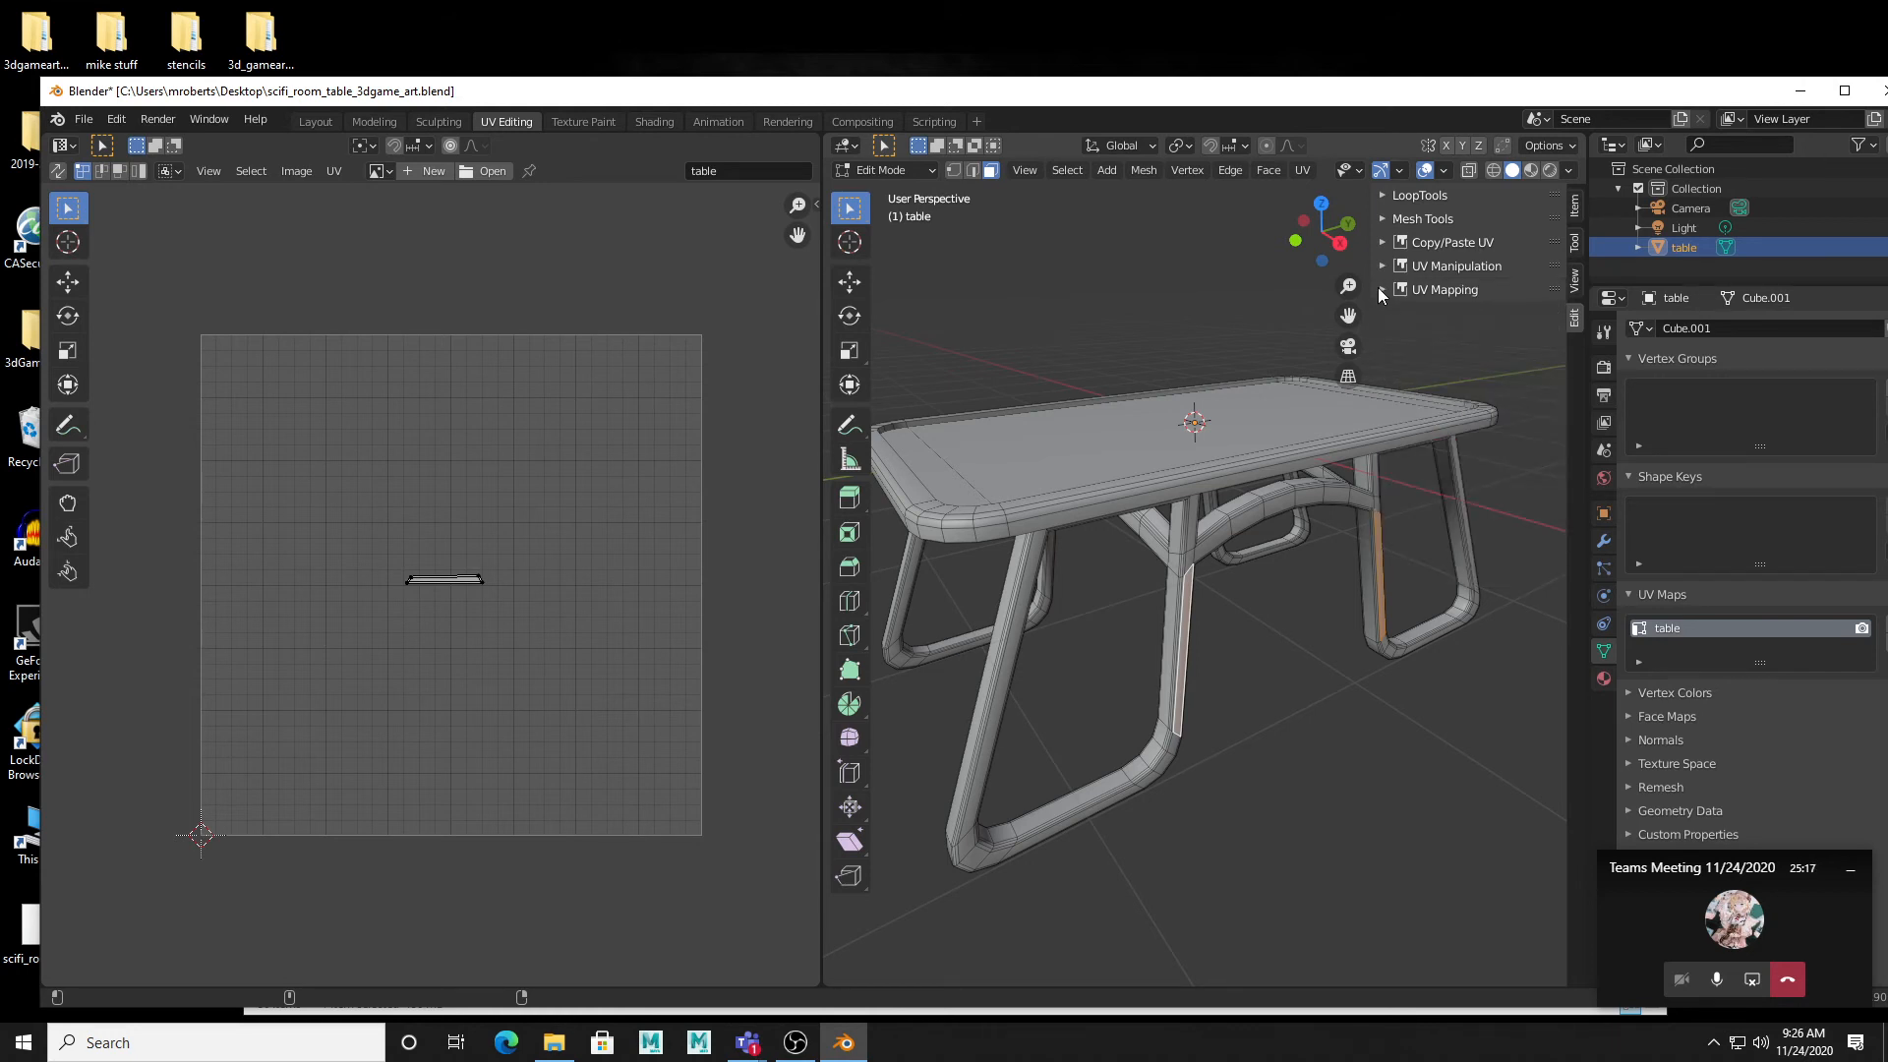
click(1382, 289)
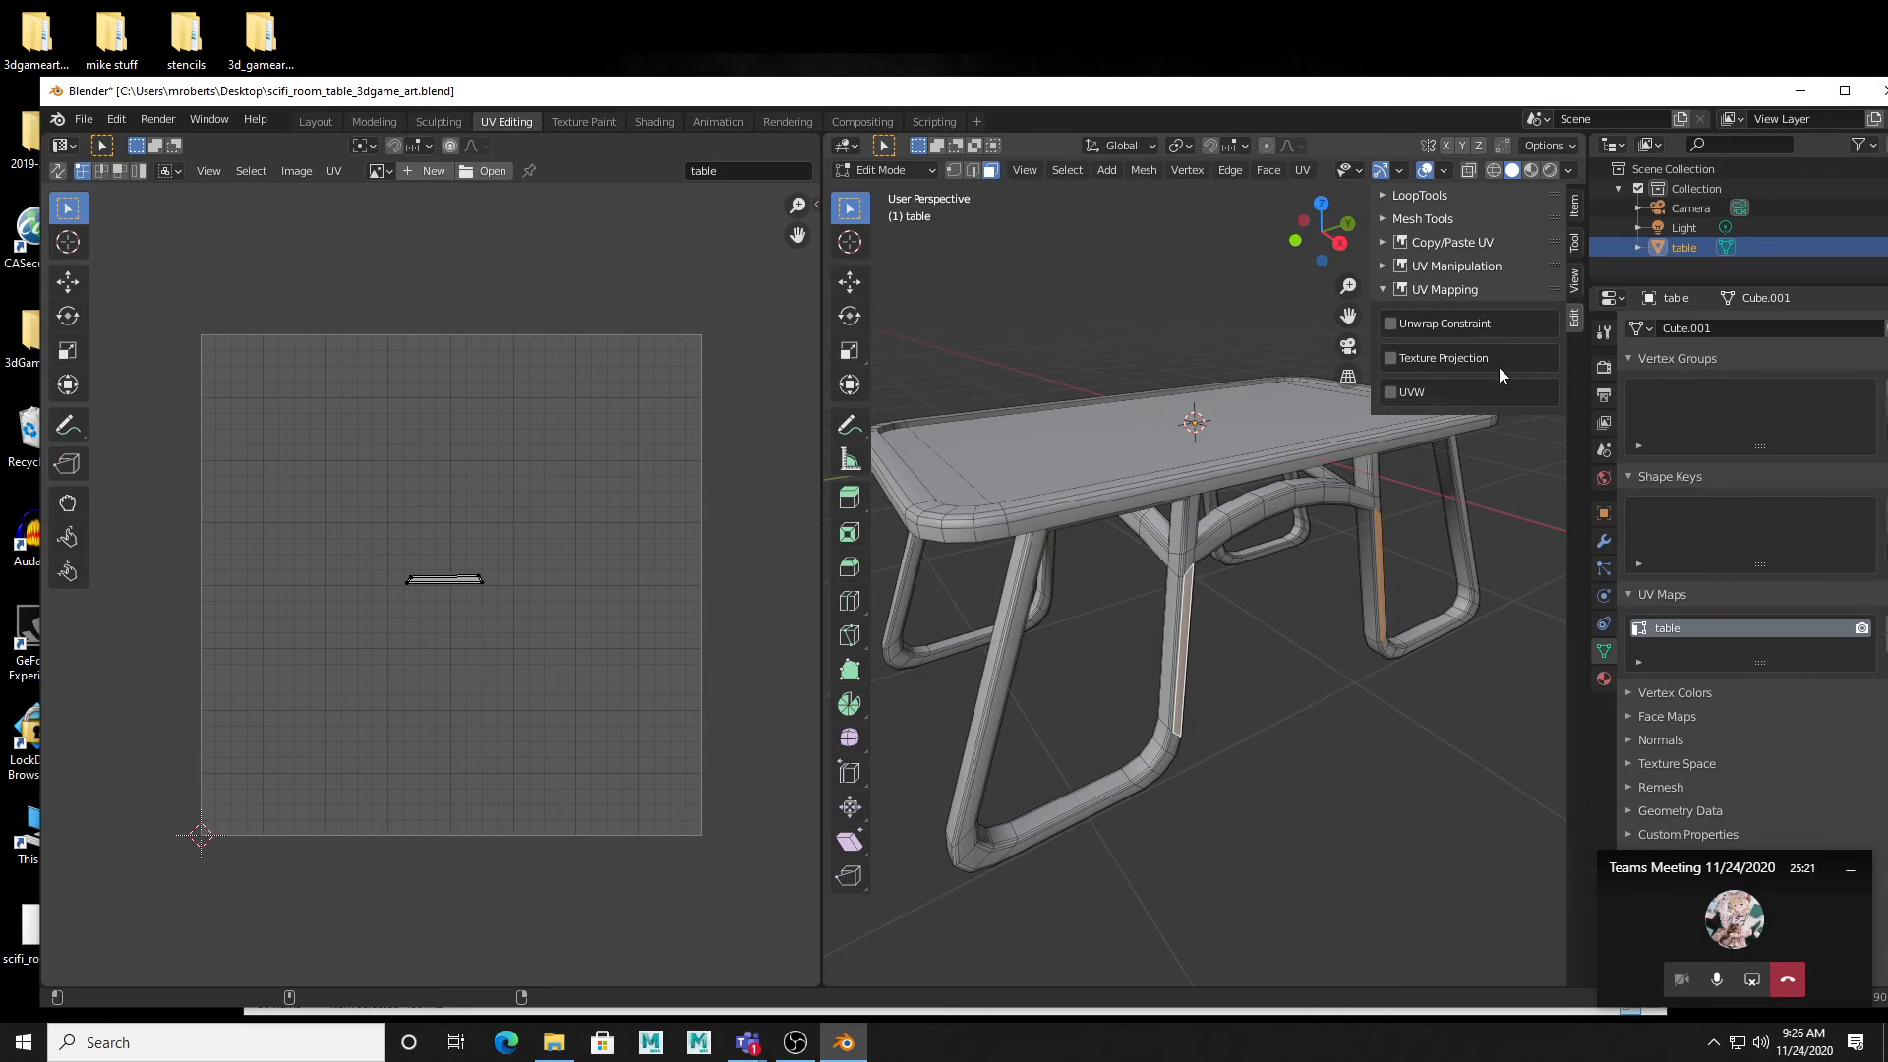
Step: Turn on the UVW tools of Magic UV's UV Mapping and select all faces of the table
click(1390, 392)
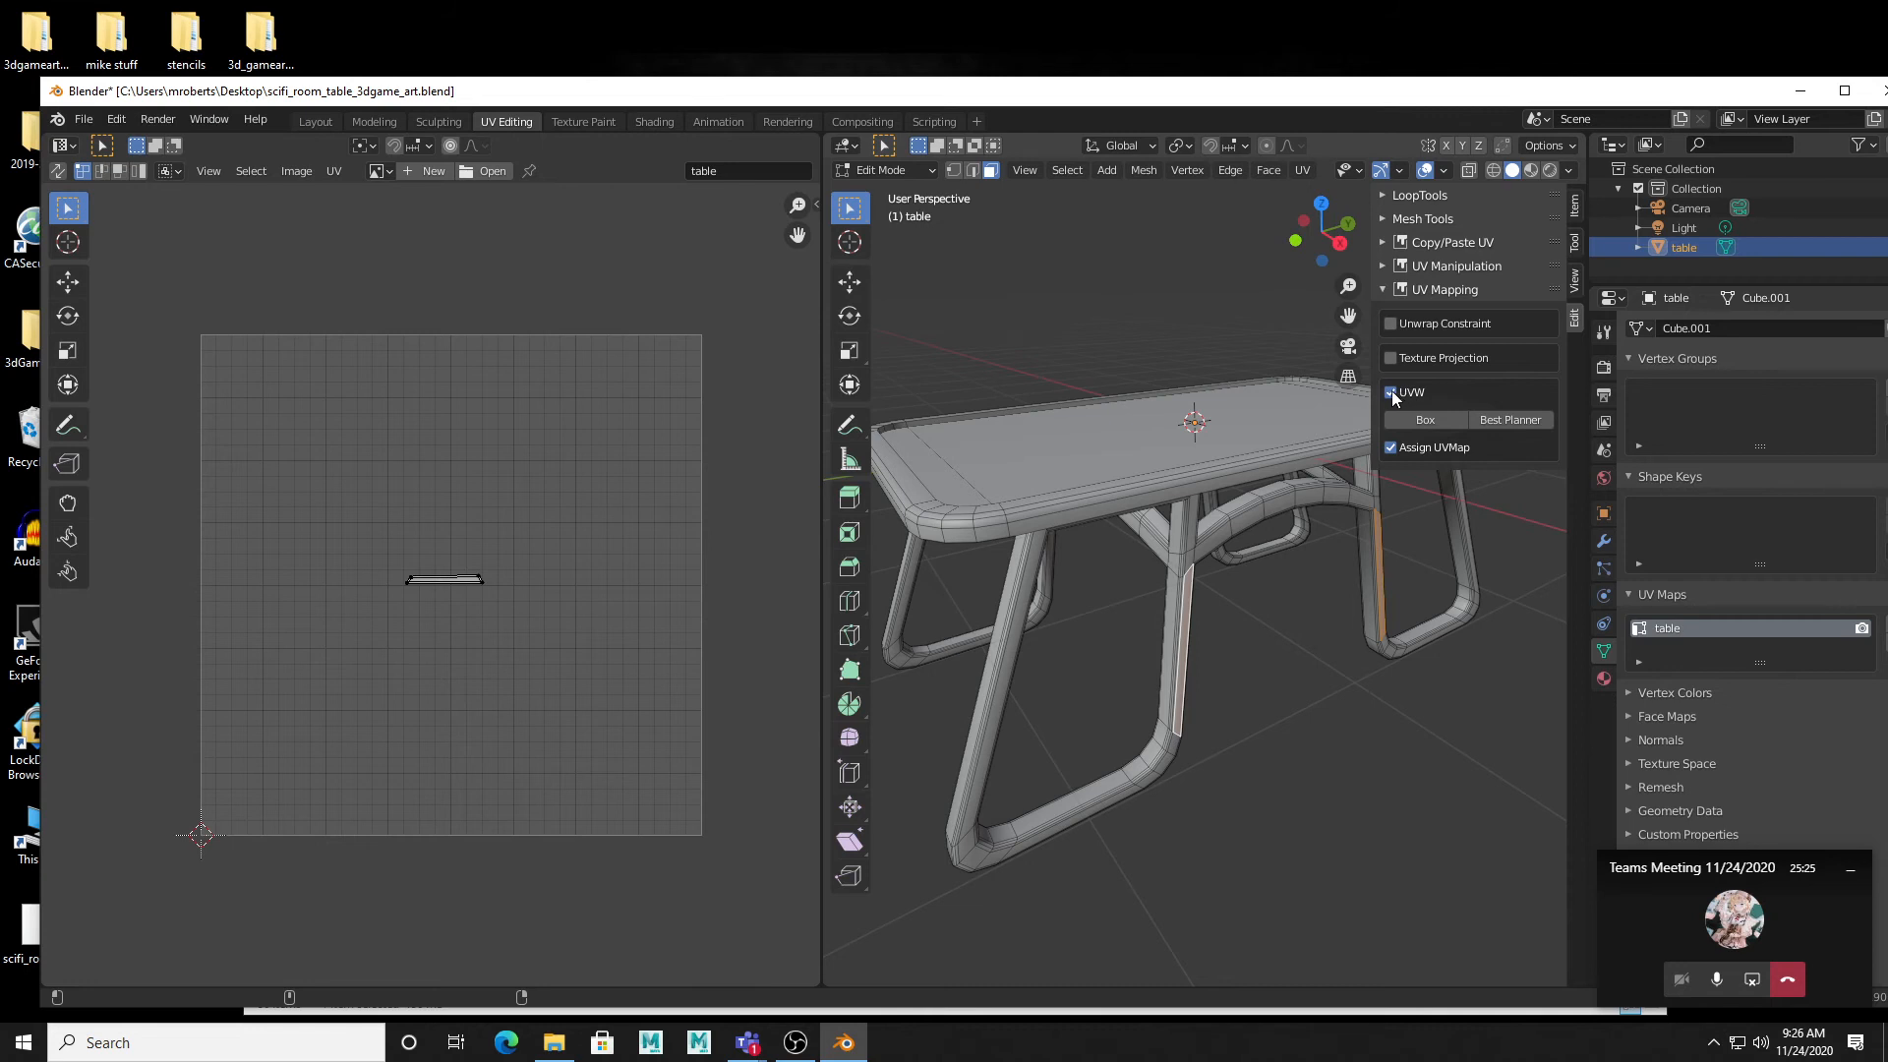
click(1390, 391)
click(1390, 392)
middle_drag(1237, 560, 1255, 600)
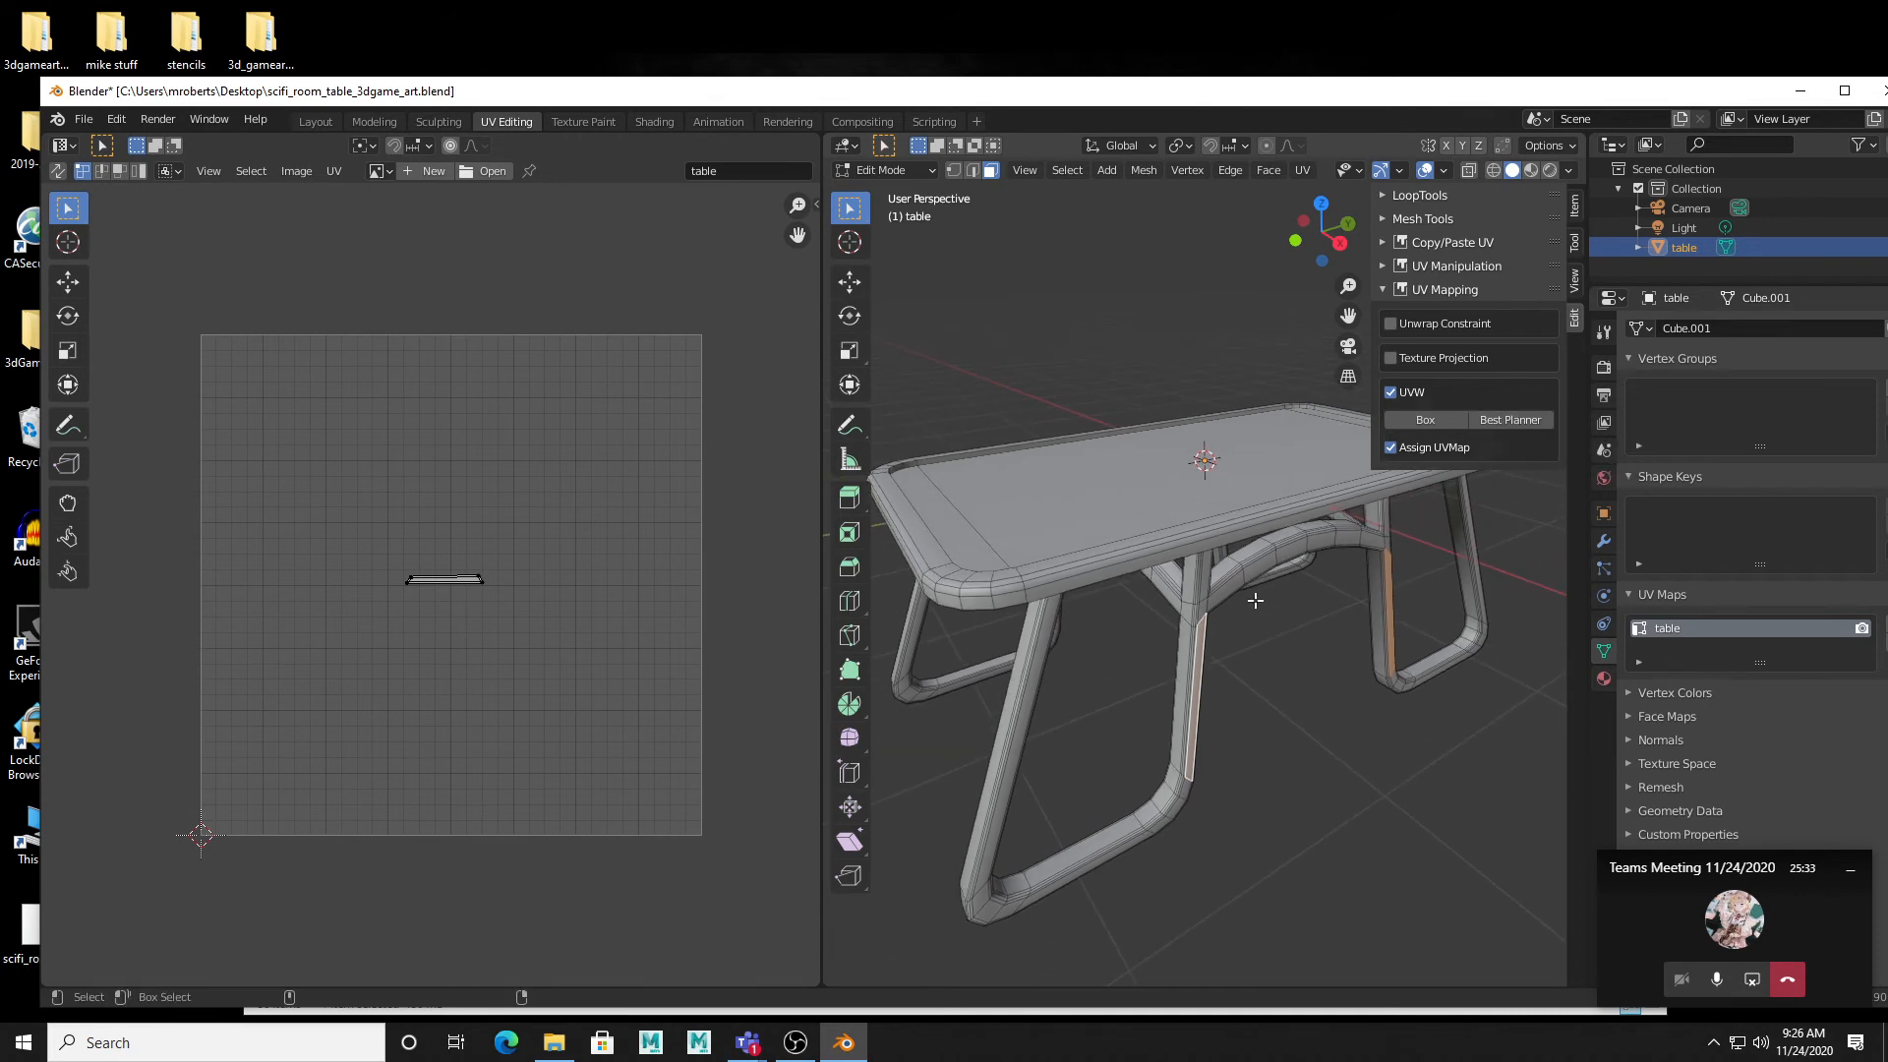
key(a)
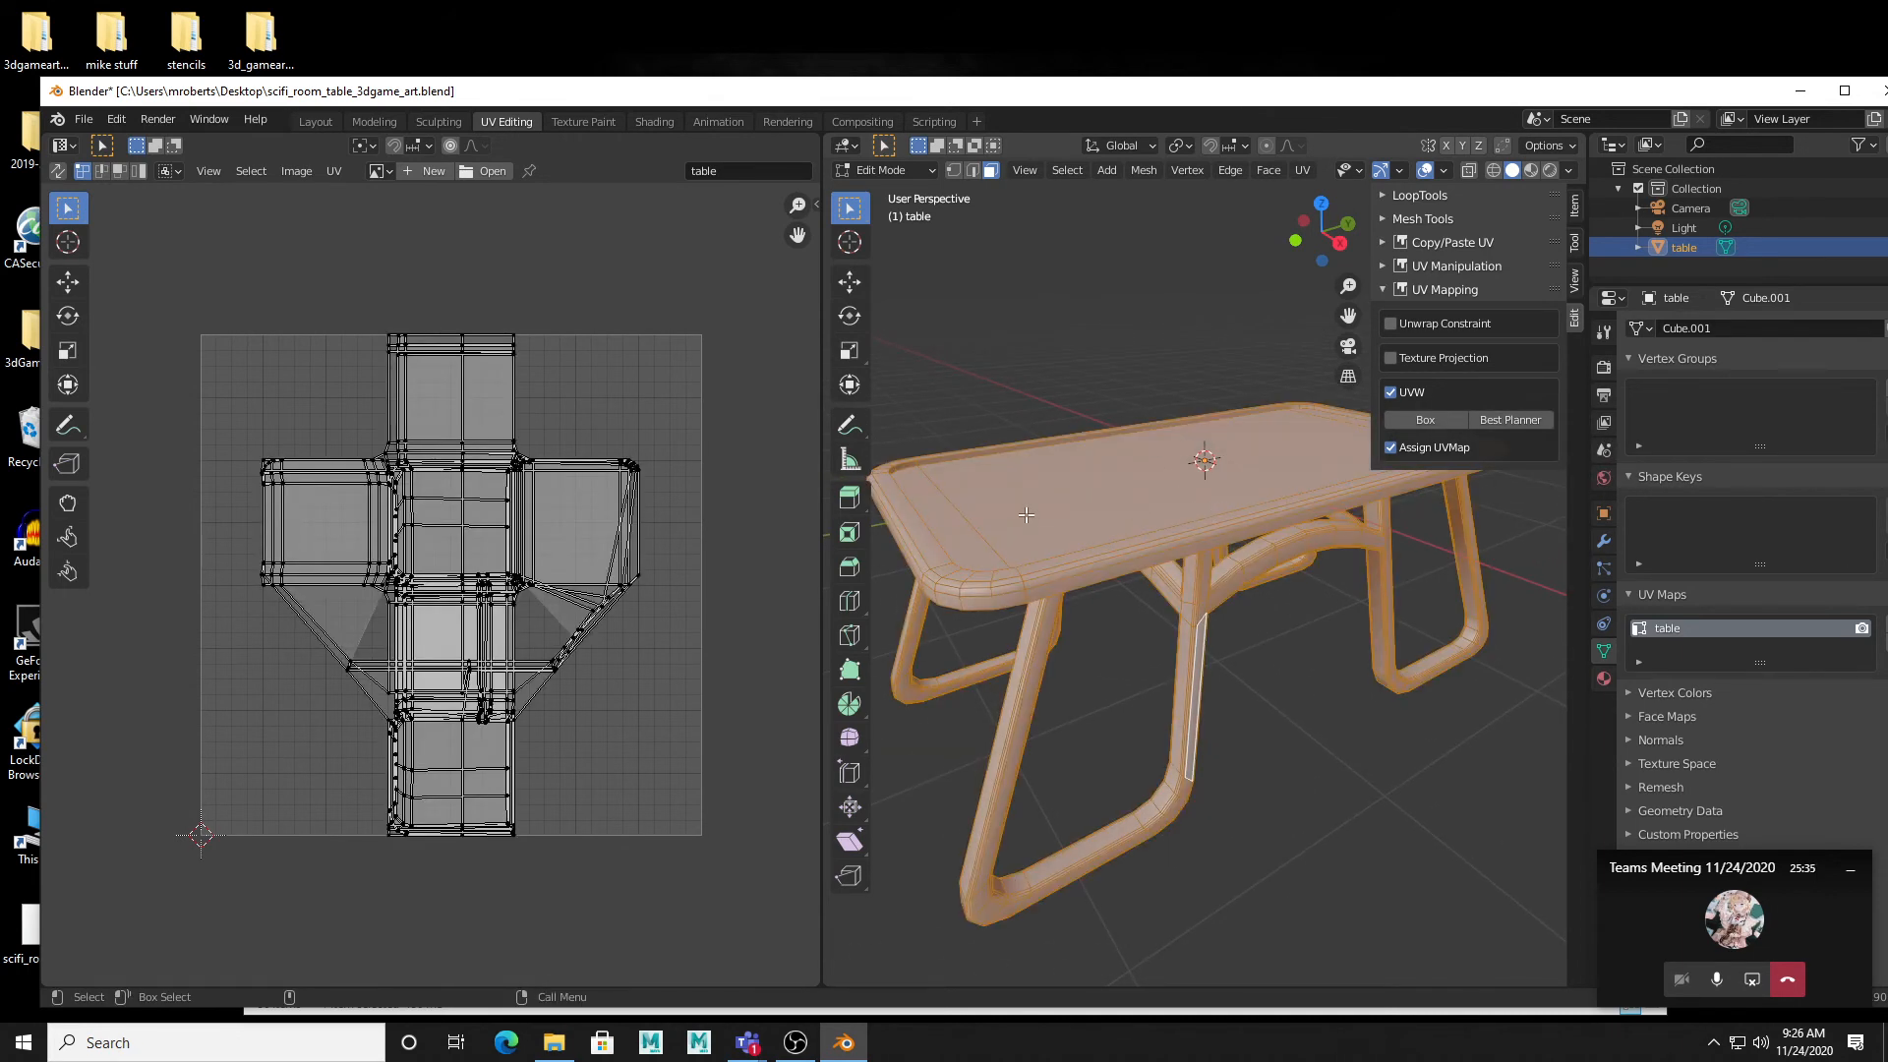
scroll(518, 535, up, 3)
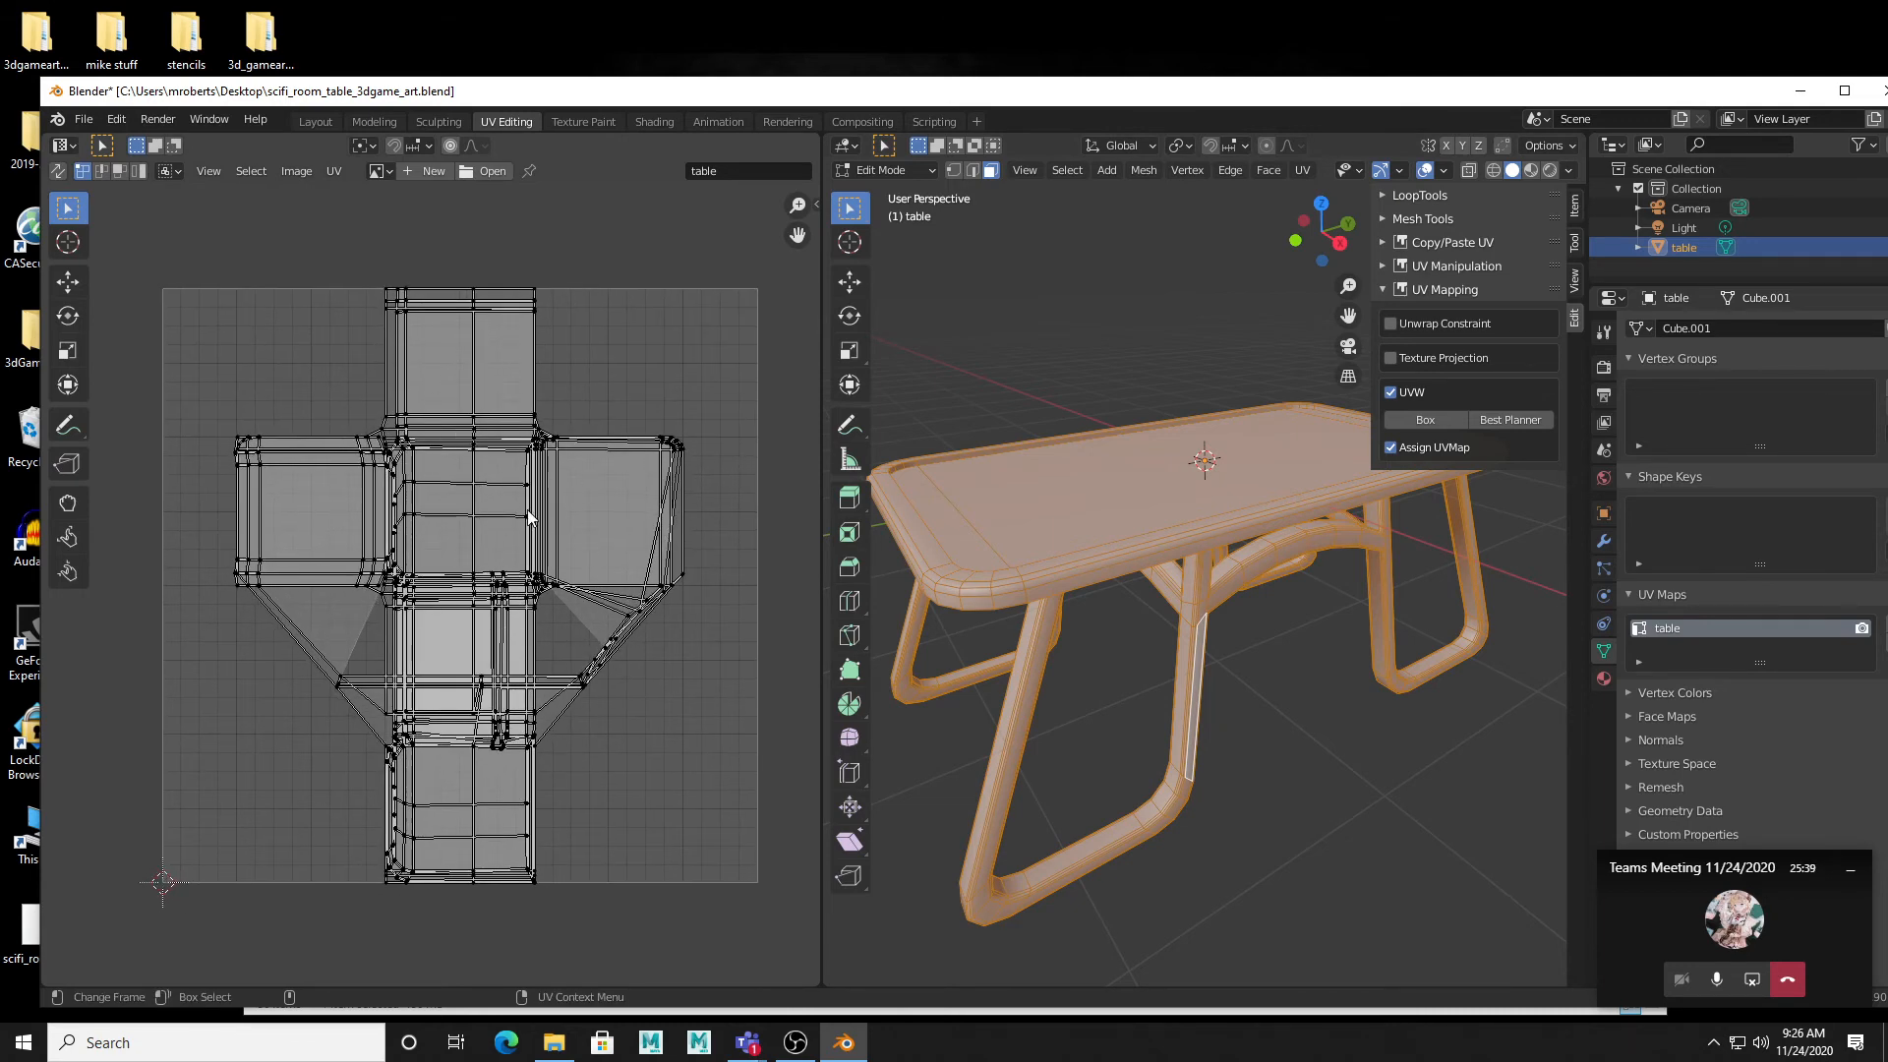
middle_drag(582, 509, 566, 511)
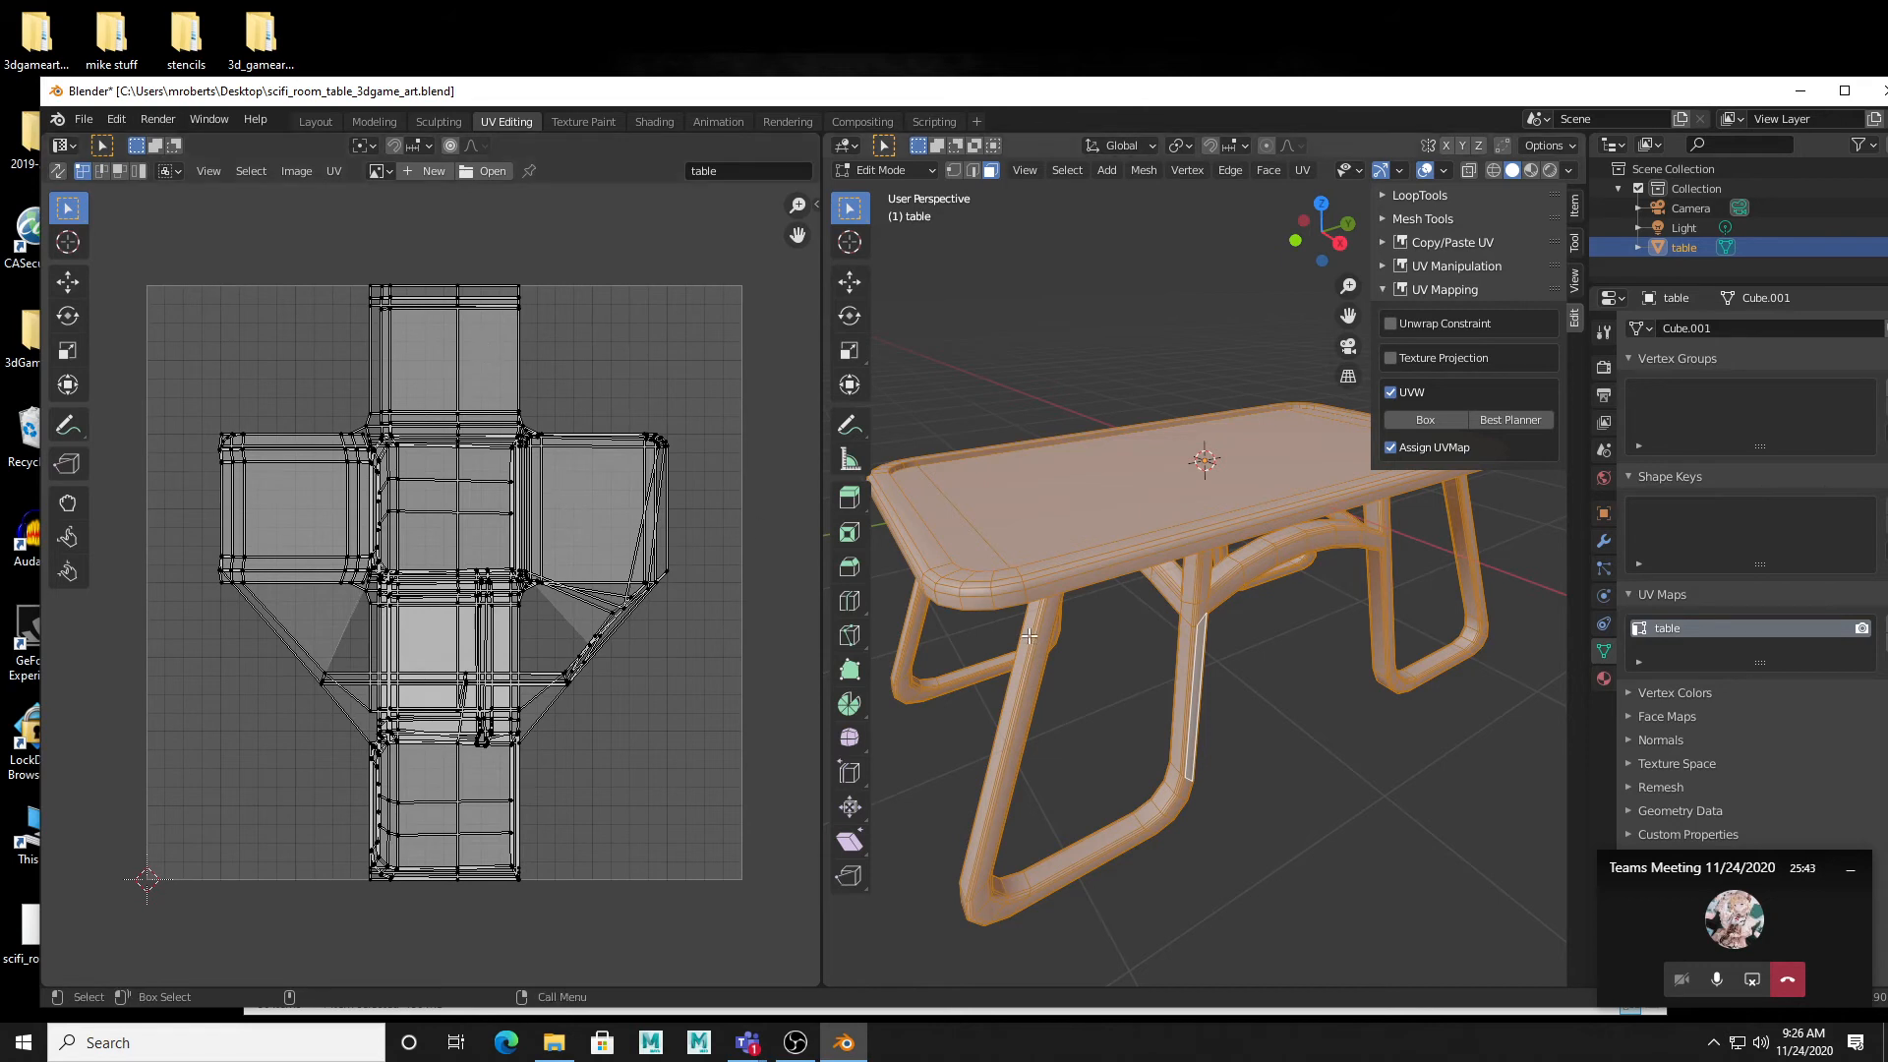
Step: Connect an Image Texture to the Base Color of the table's material
click(1603, 677)
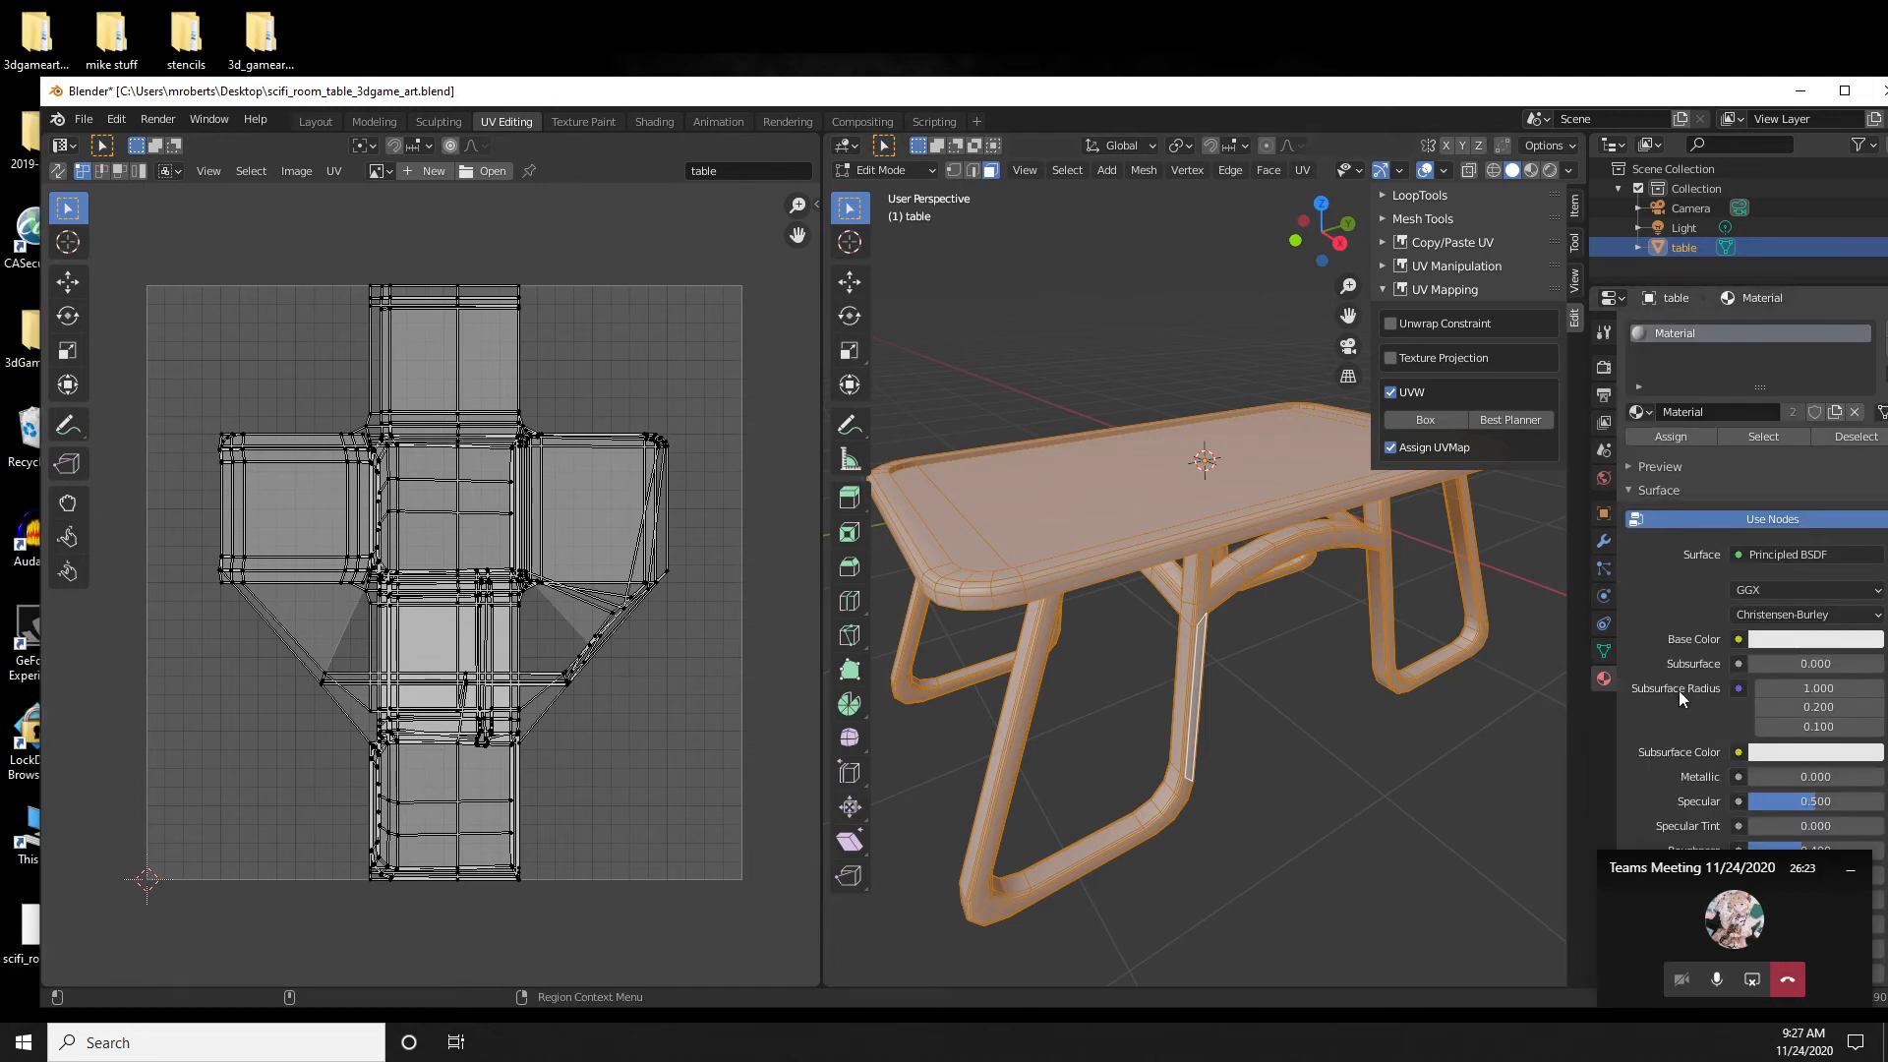
click(1603, 422)
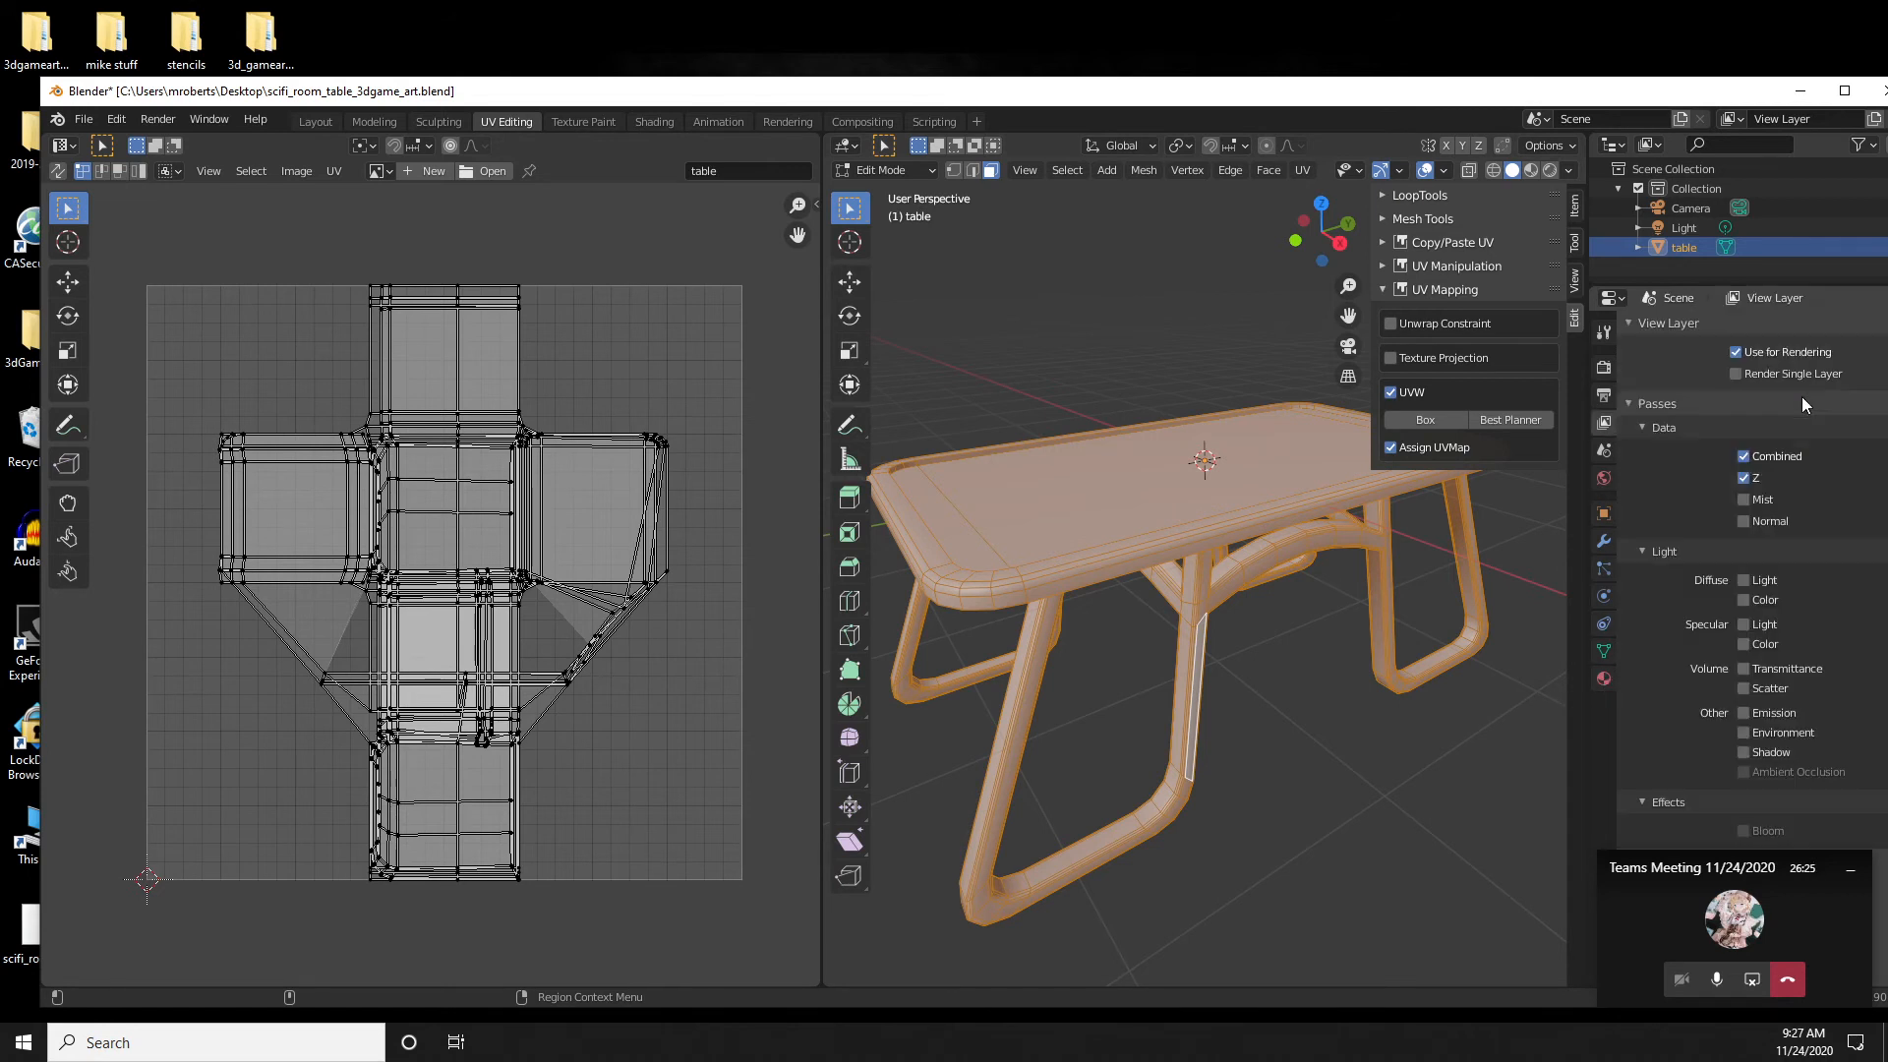
ctrl+scroll(1601, 676, up, 1)
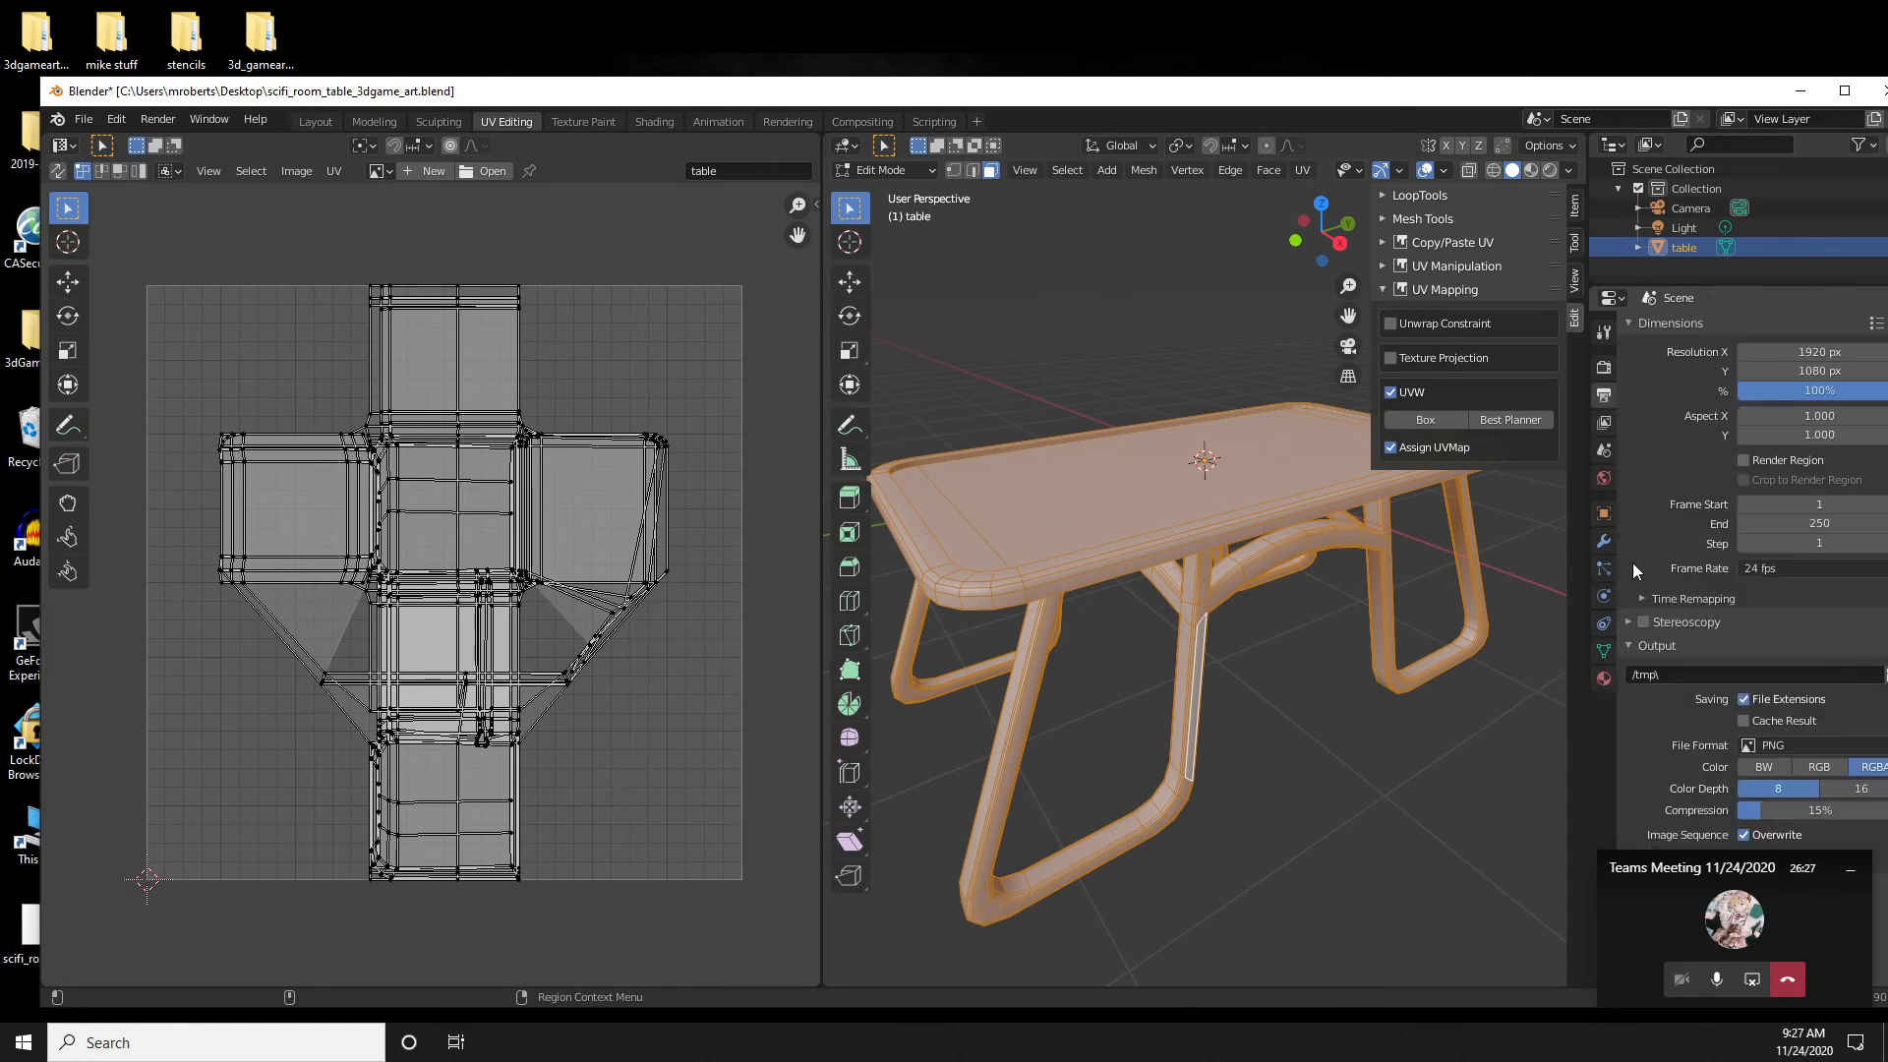
click(1603, 680)
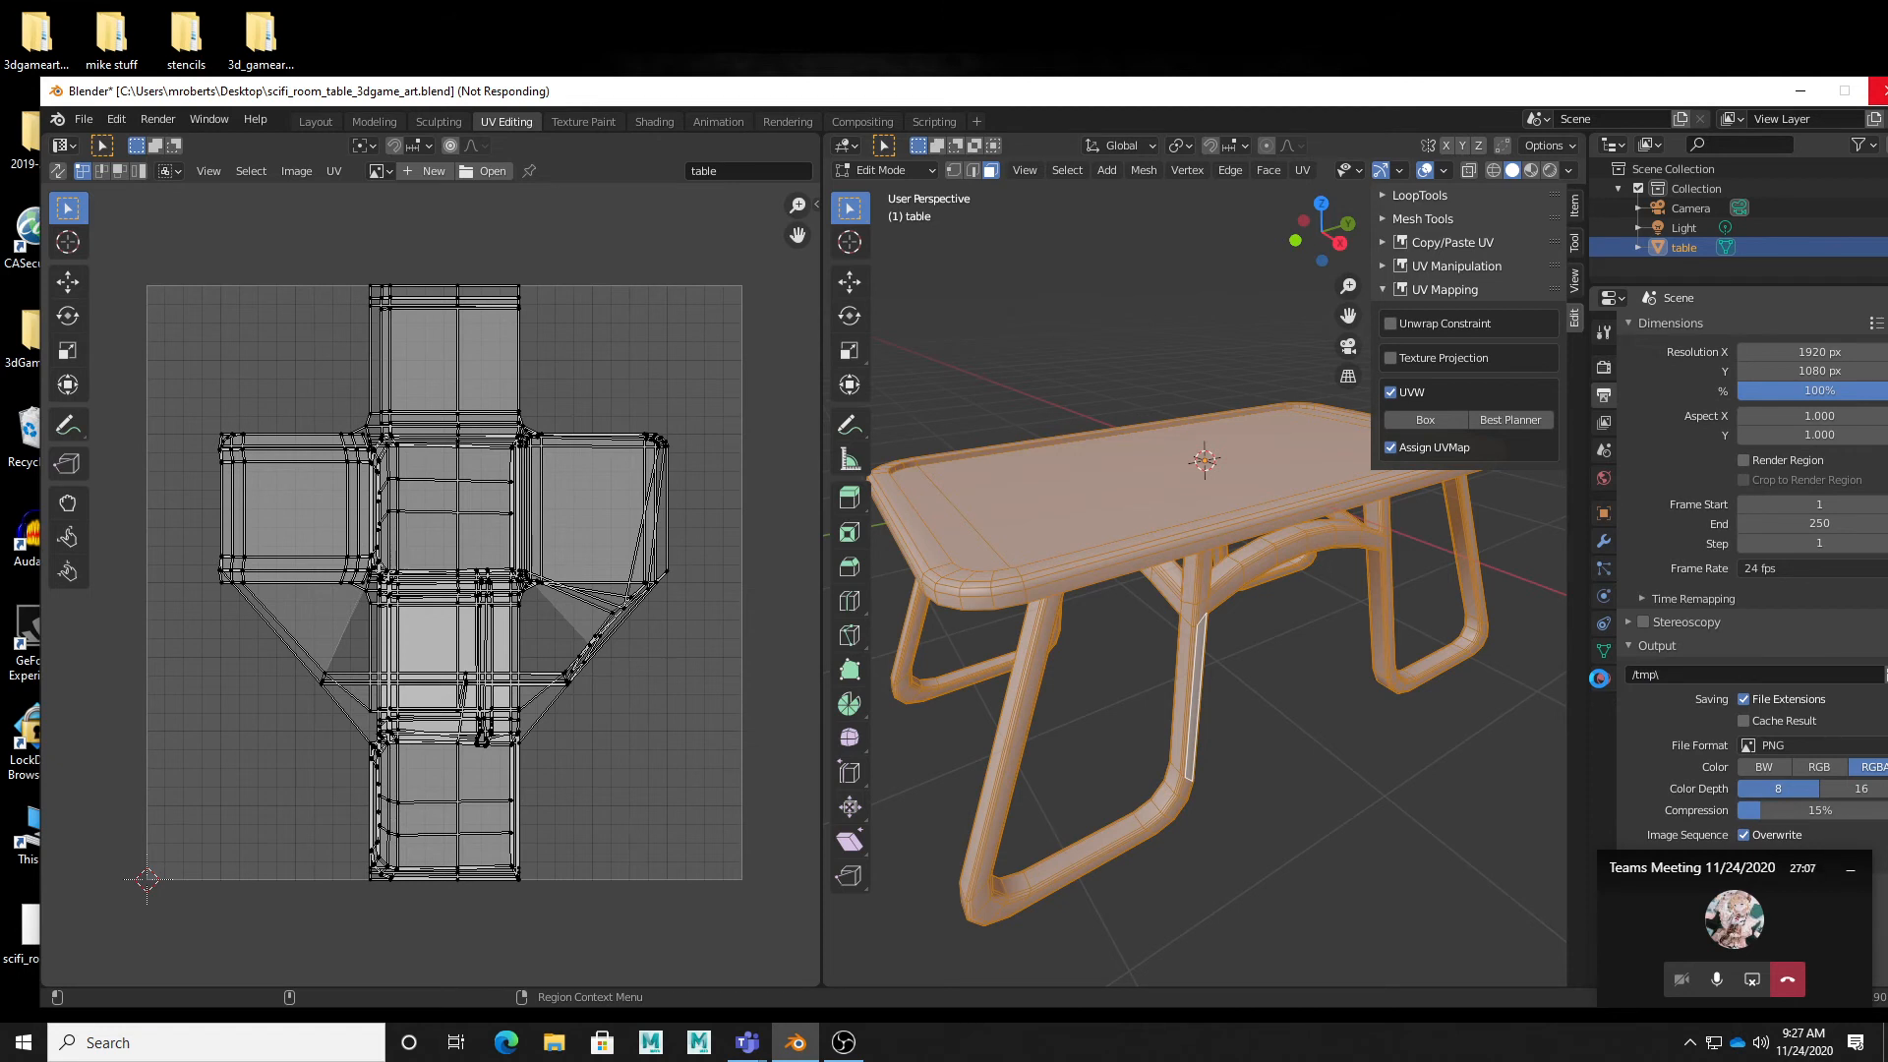
click(1606, 678)
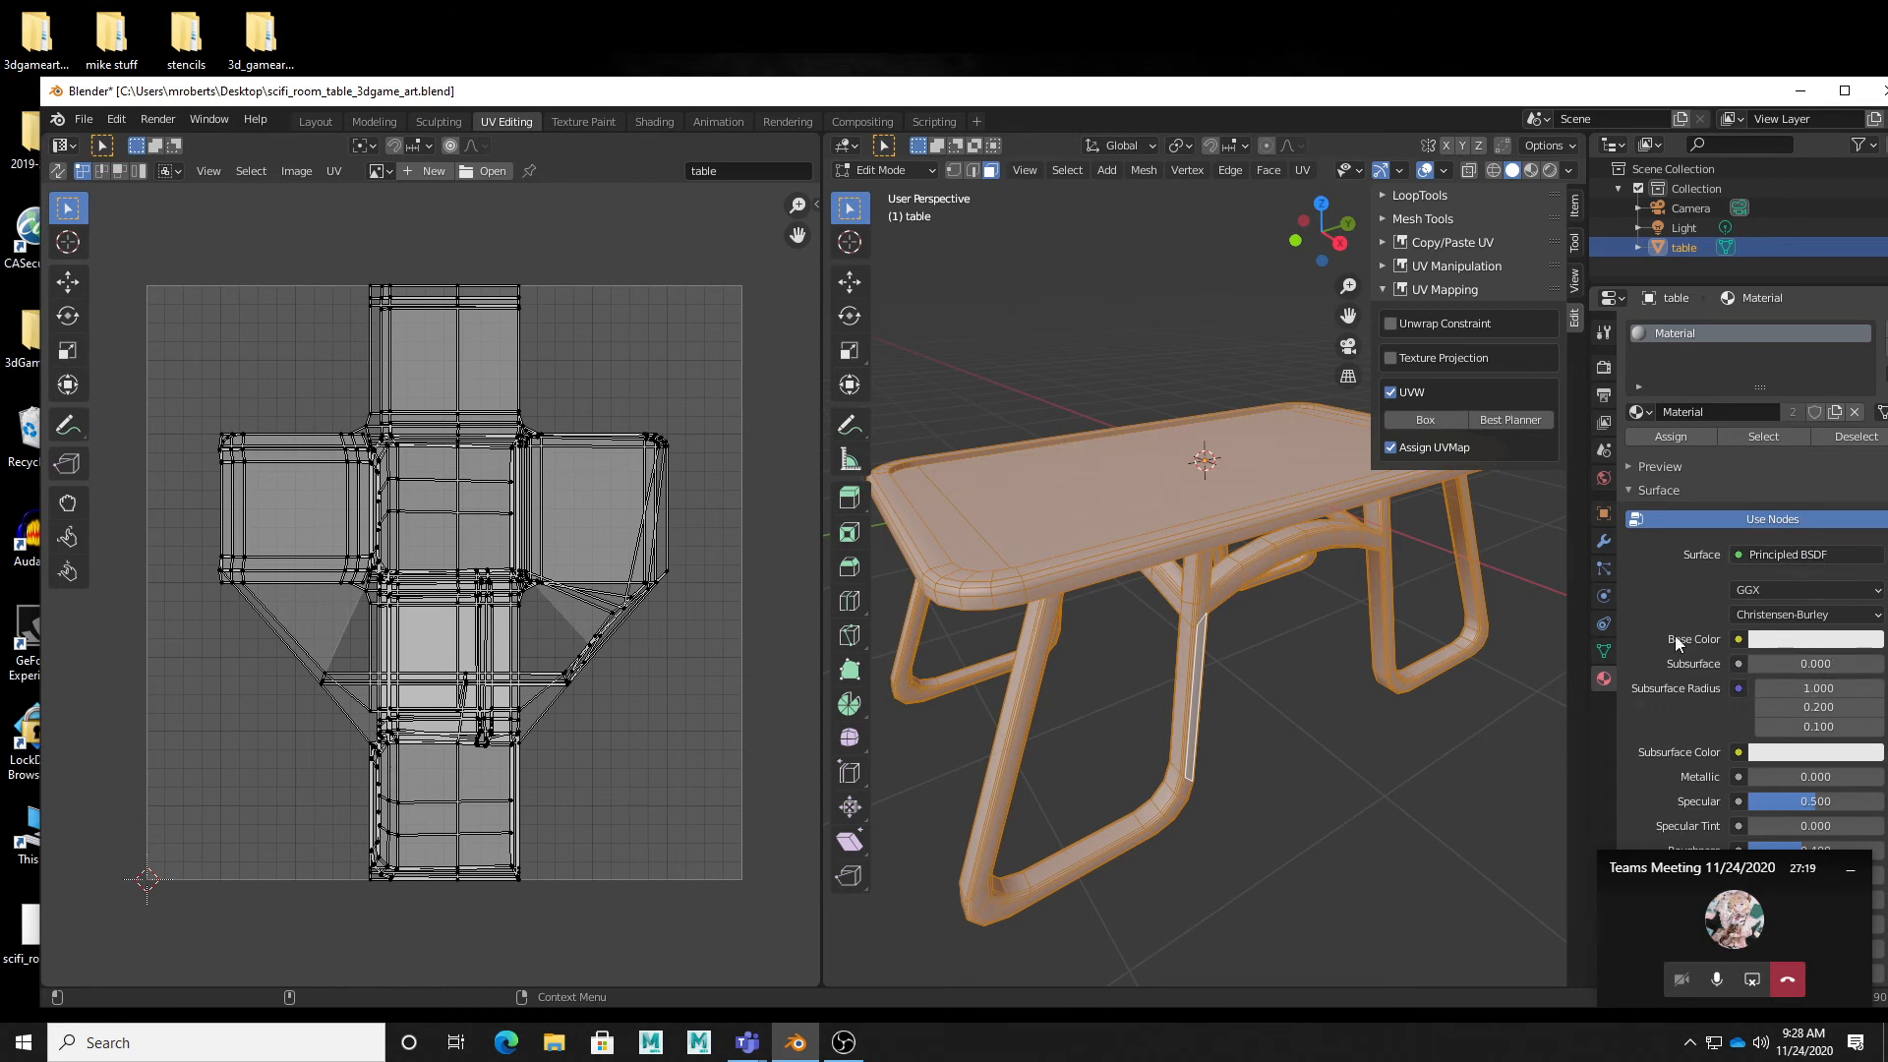
click(1738, 639)
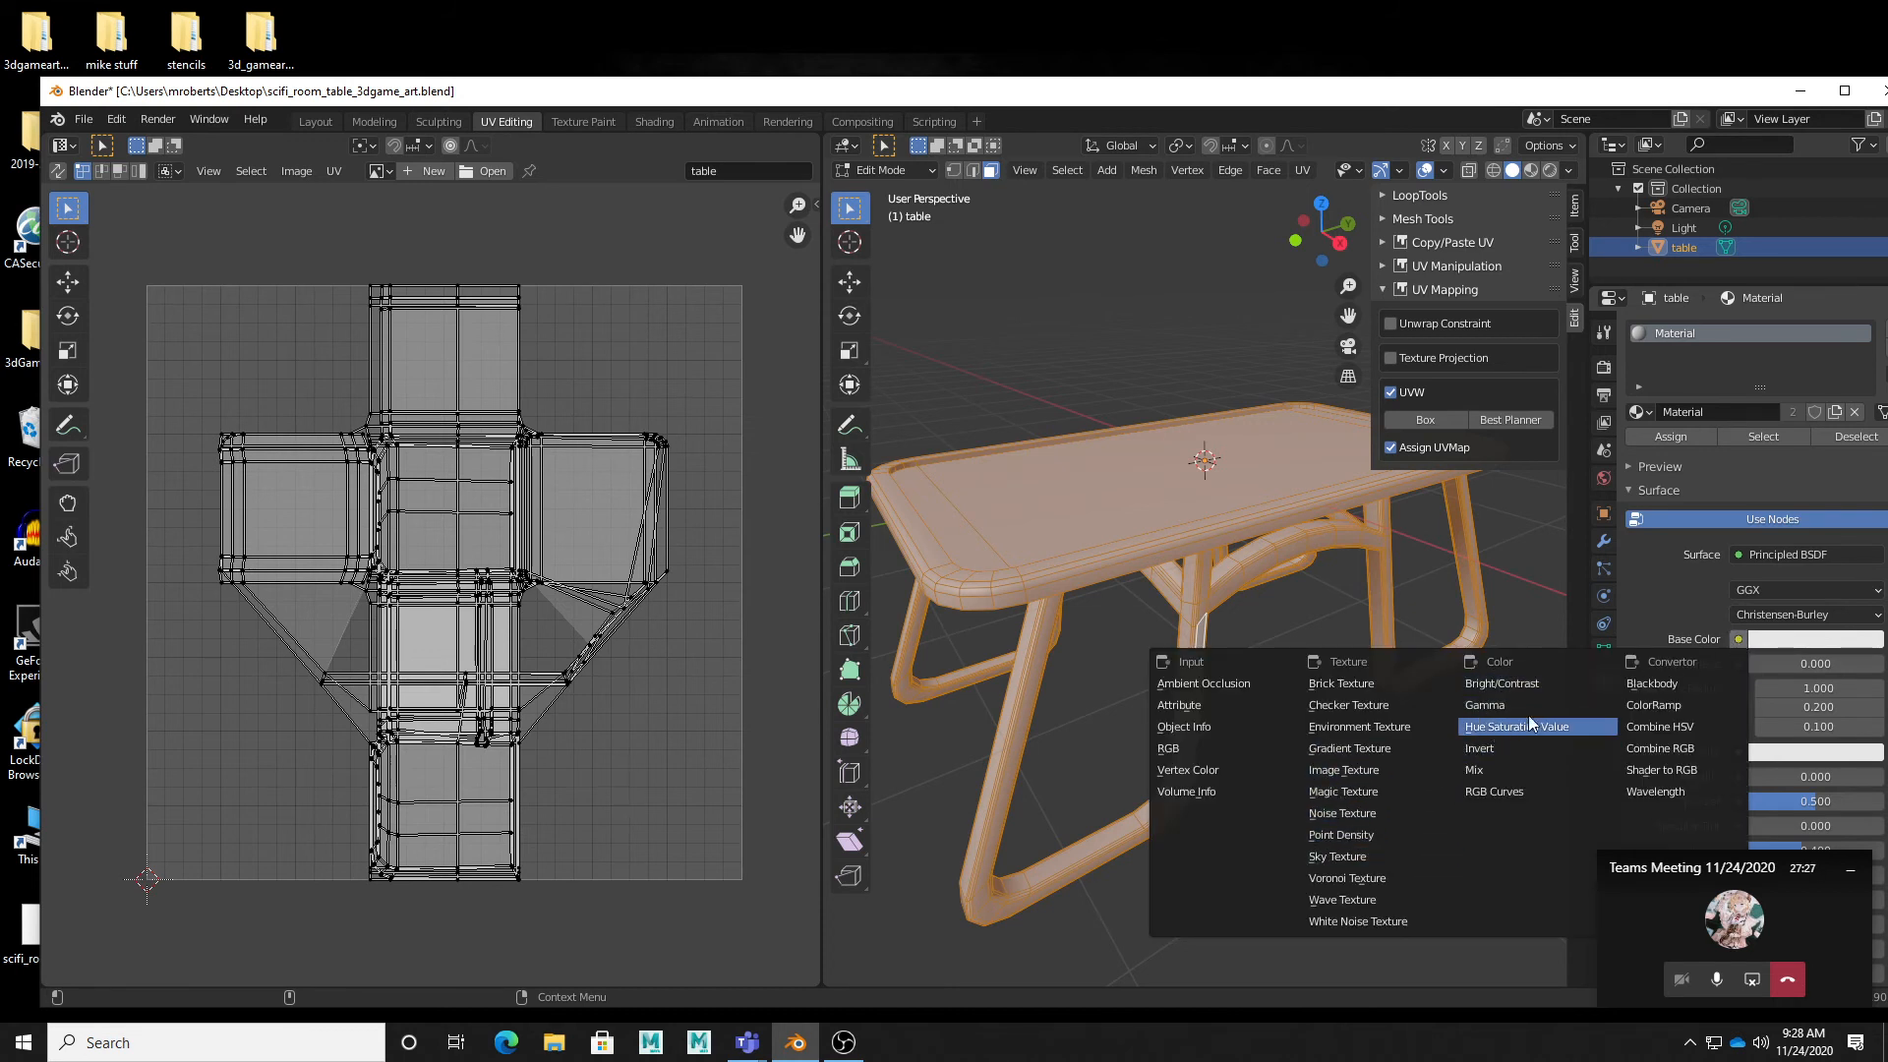
click(1357, 770)
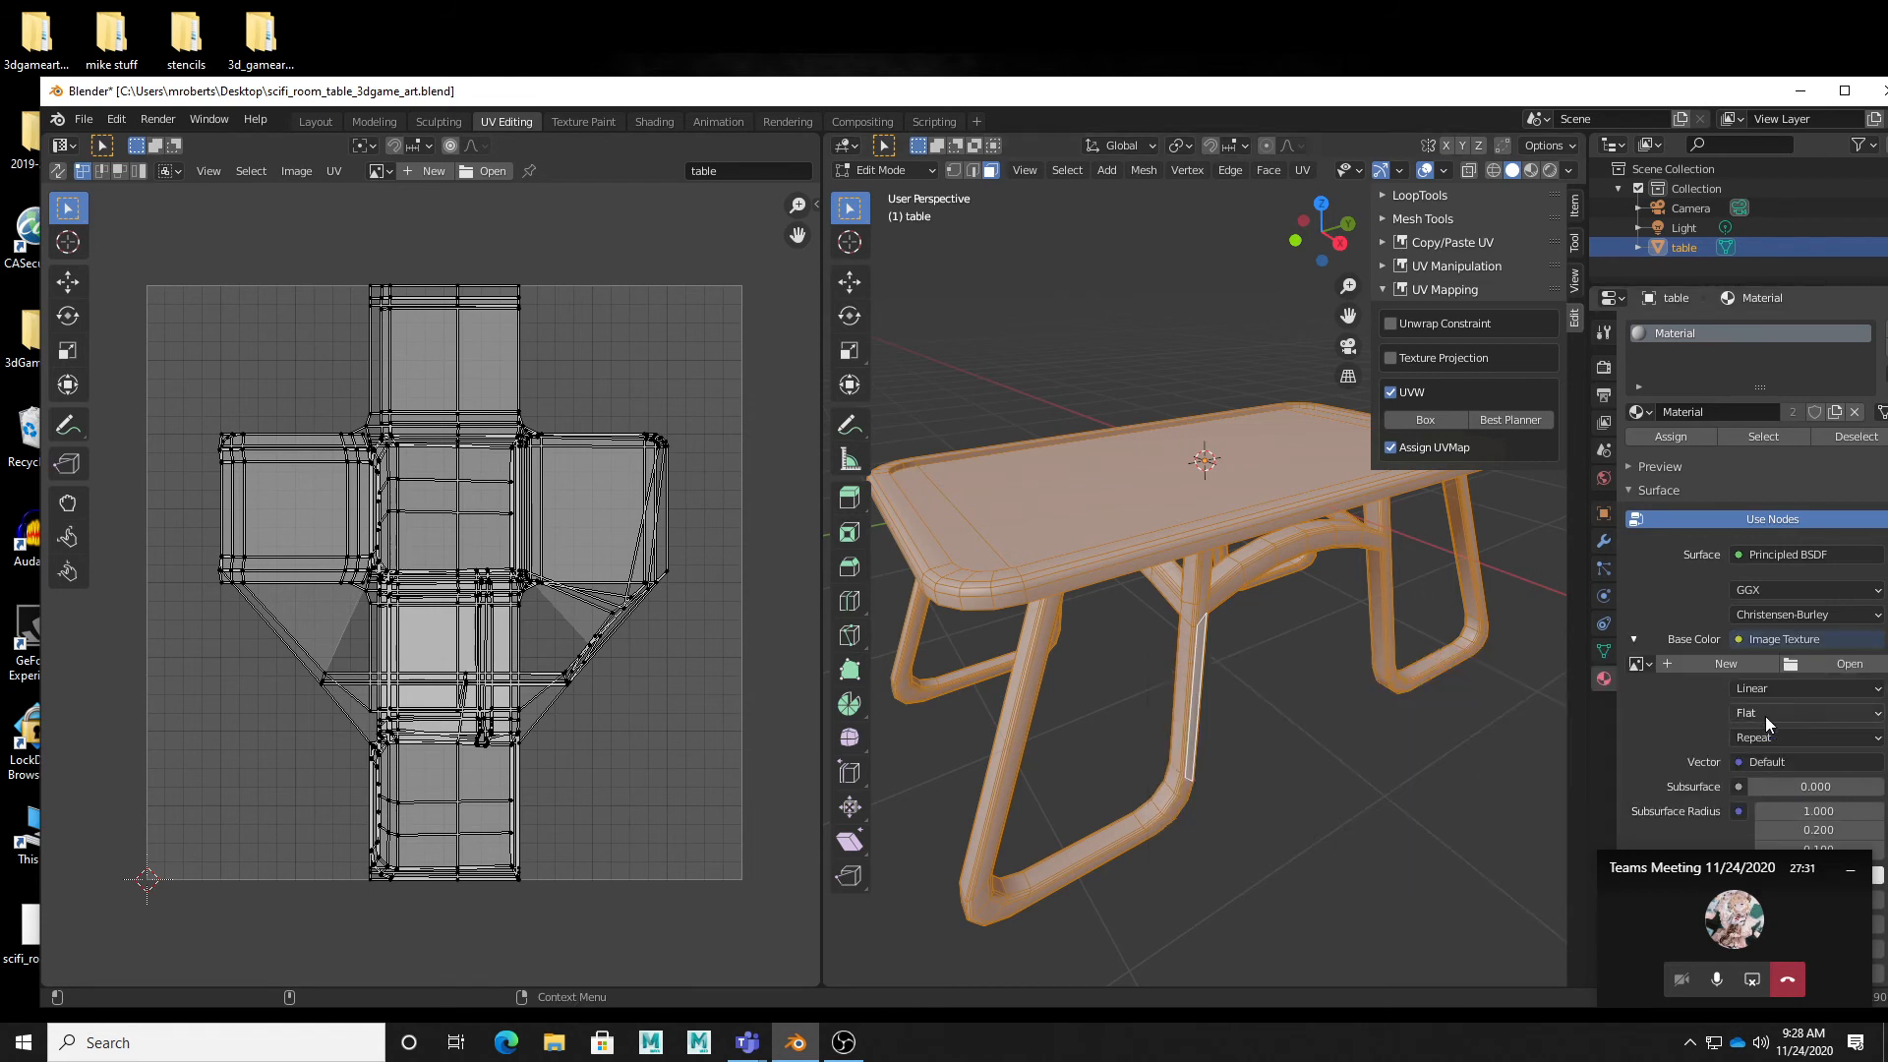
Step: Create a new image for the Base Color texture with UV Grid as the generated type
click(1719, 664)
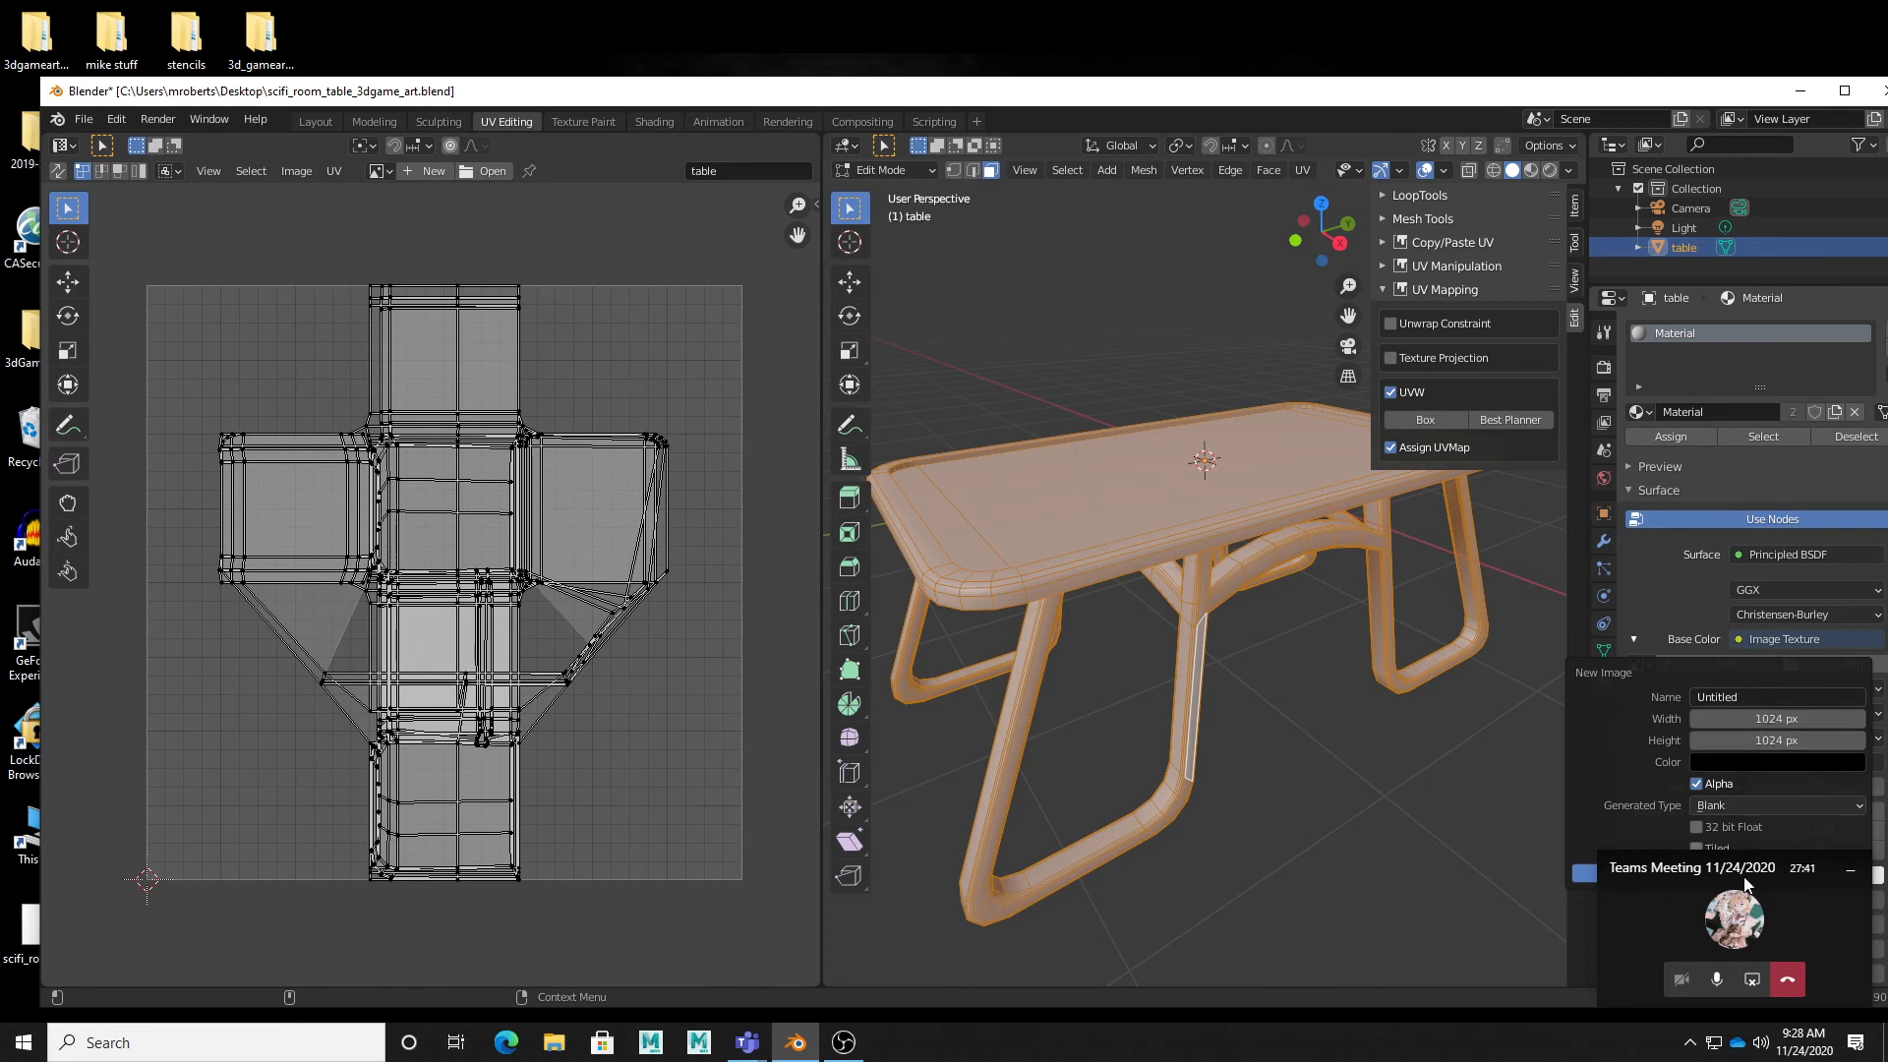
drag(1746, 883, 1567, 989)
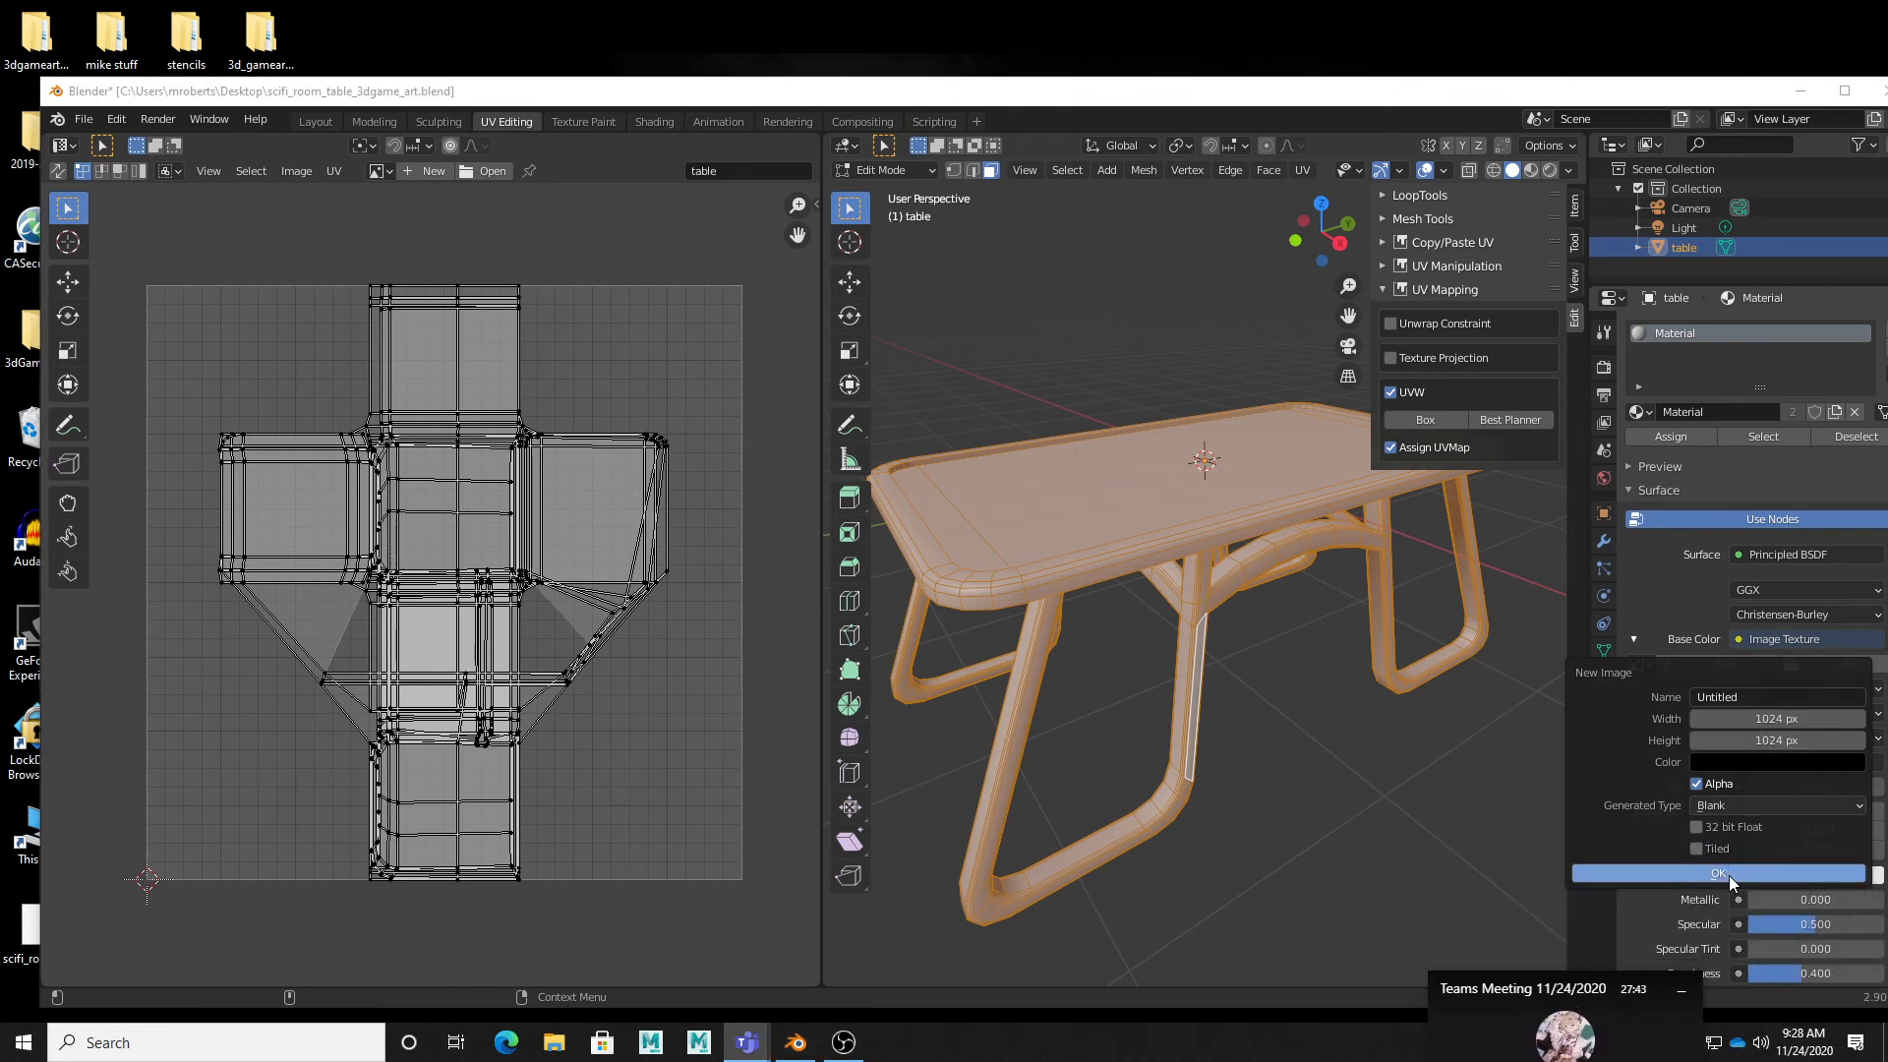
click(1719, 806)
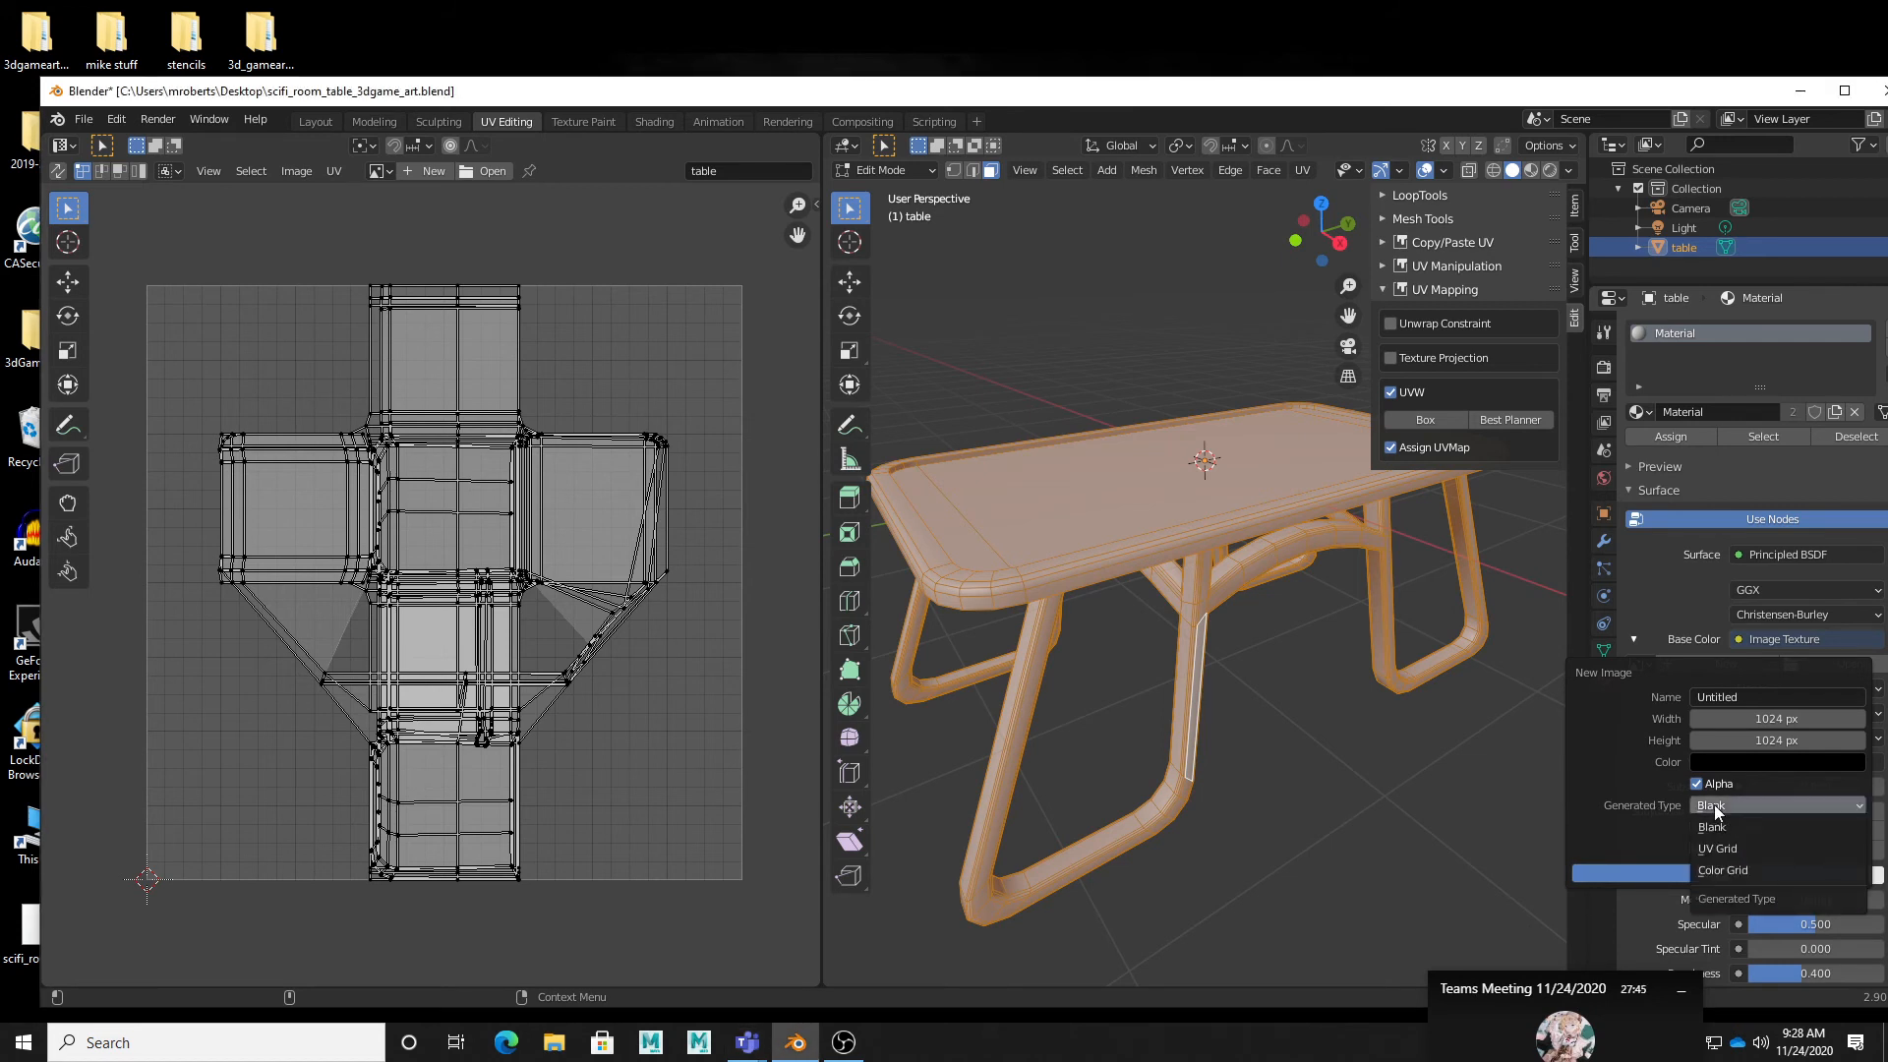
click(1732, 852)
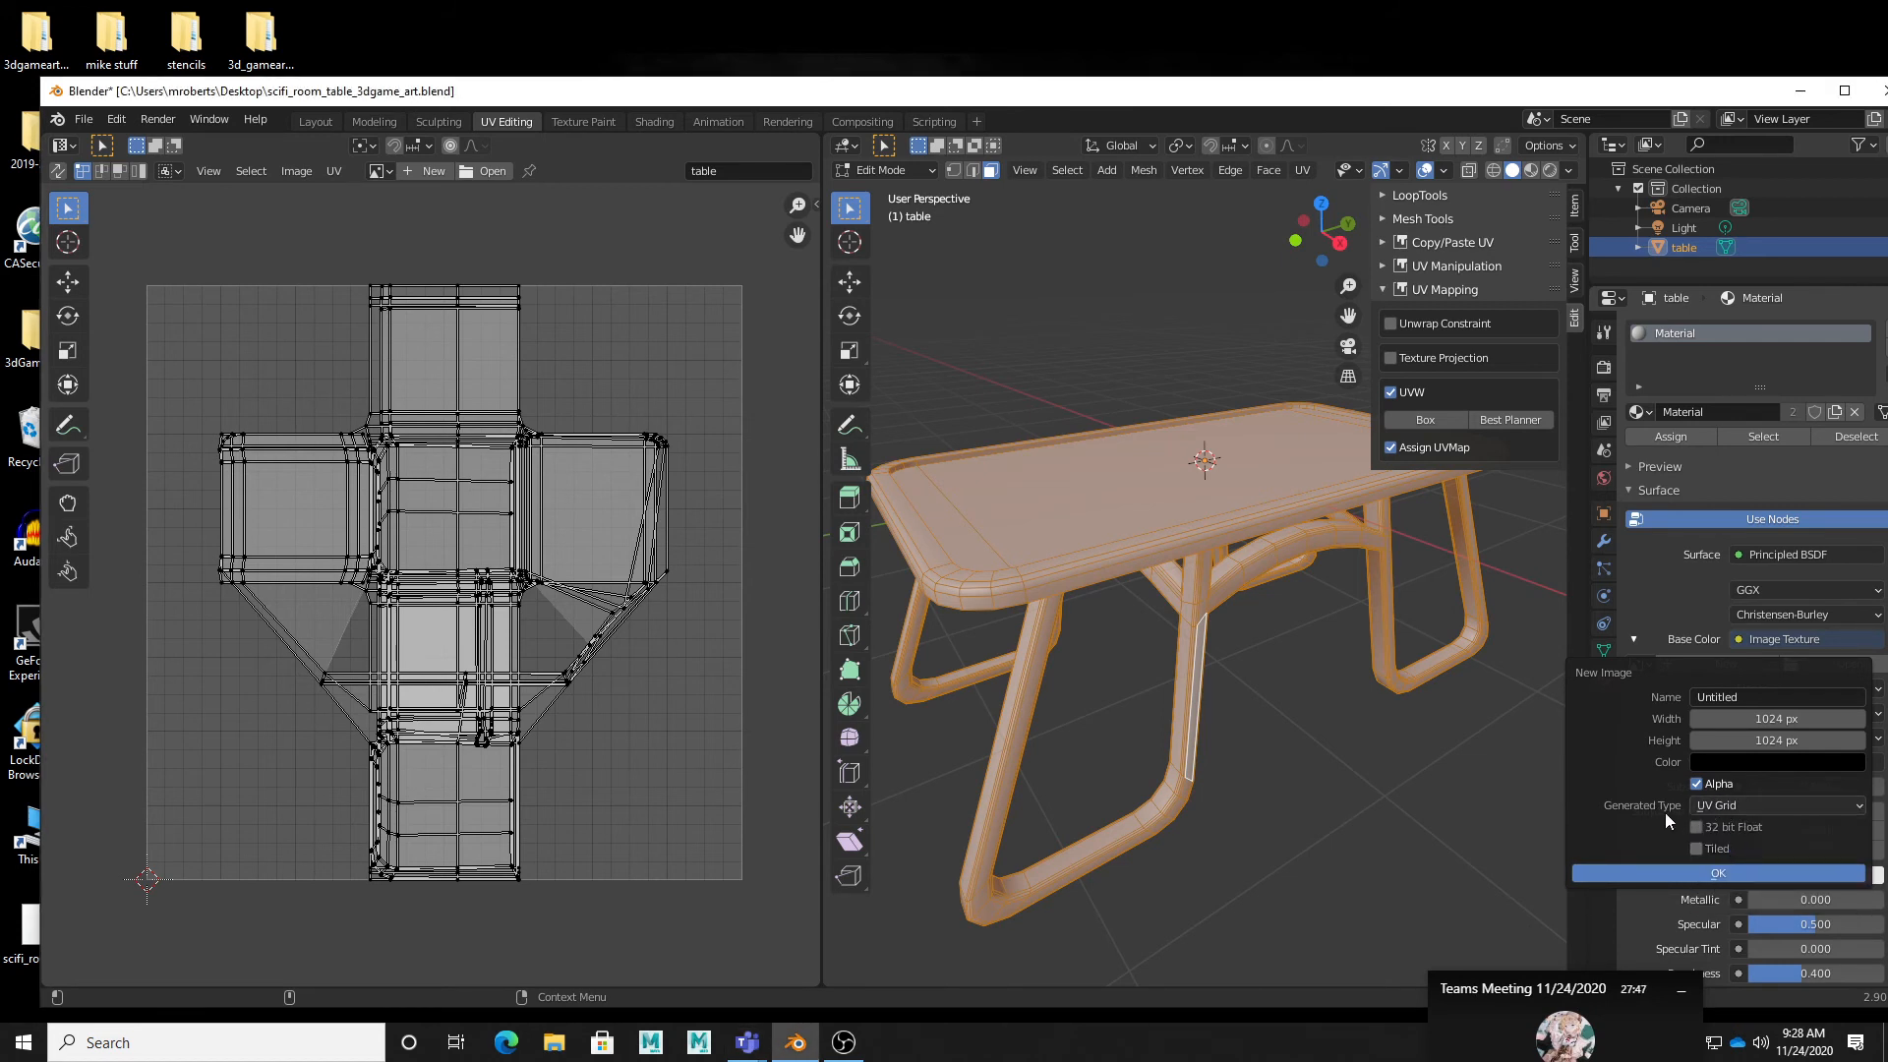
click(1721, 808)
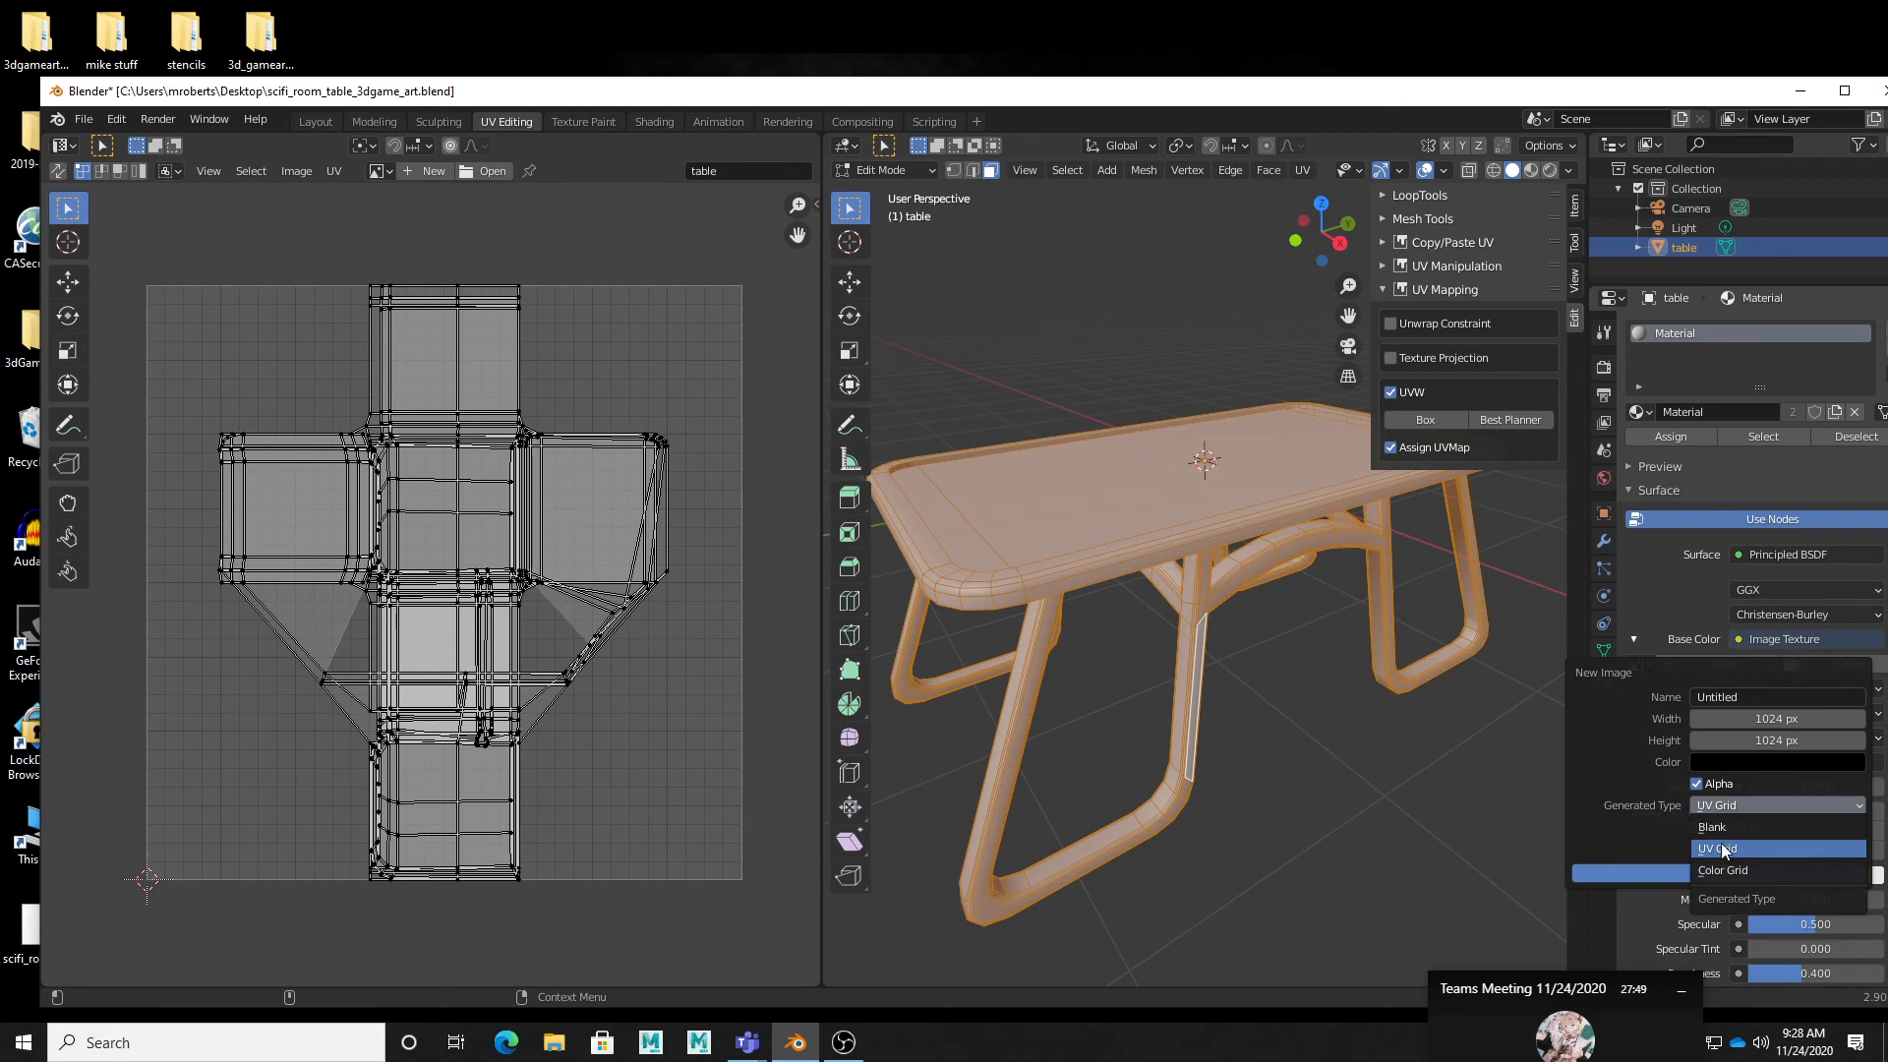
click(1721, 841)
click(1736, 875)
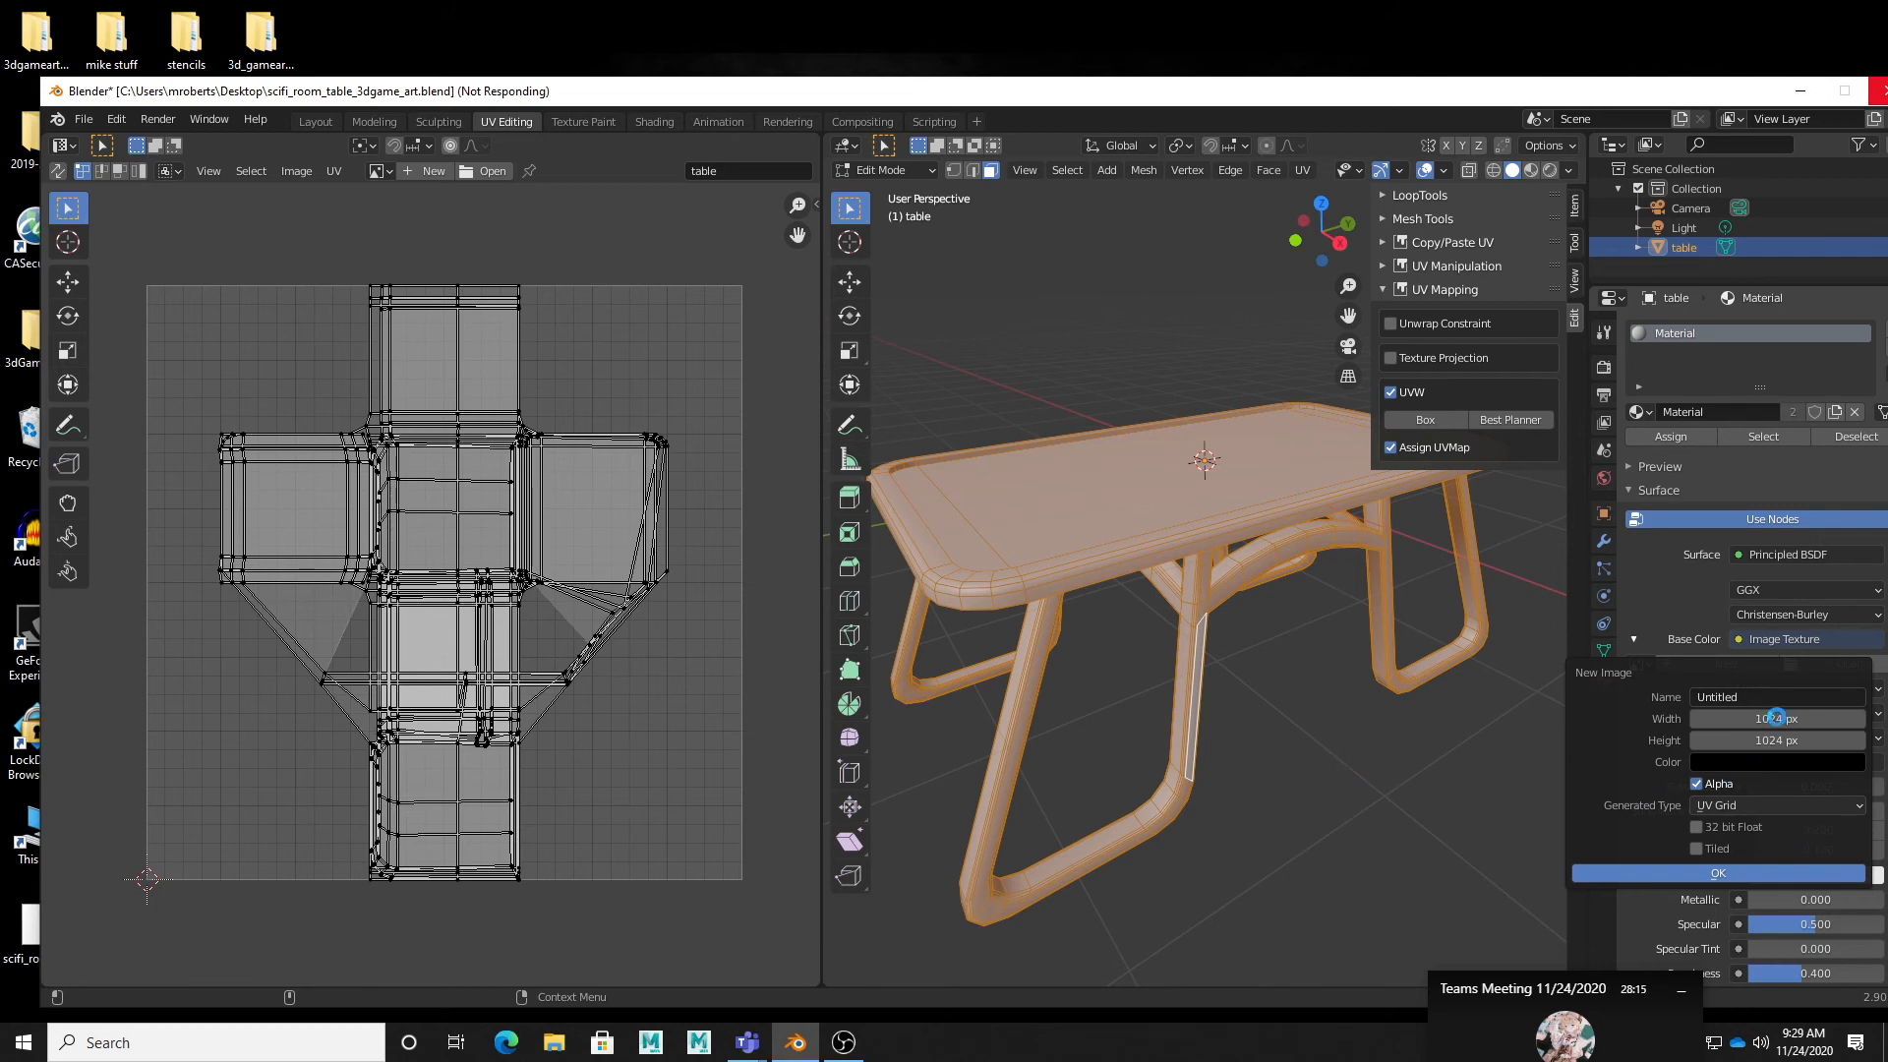
click(1779, 869)
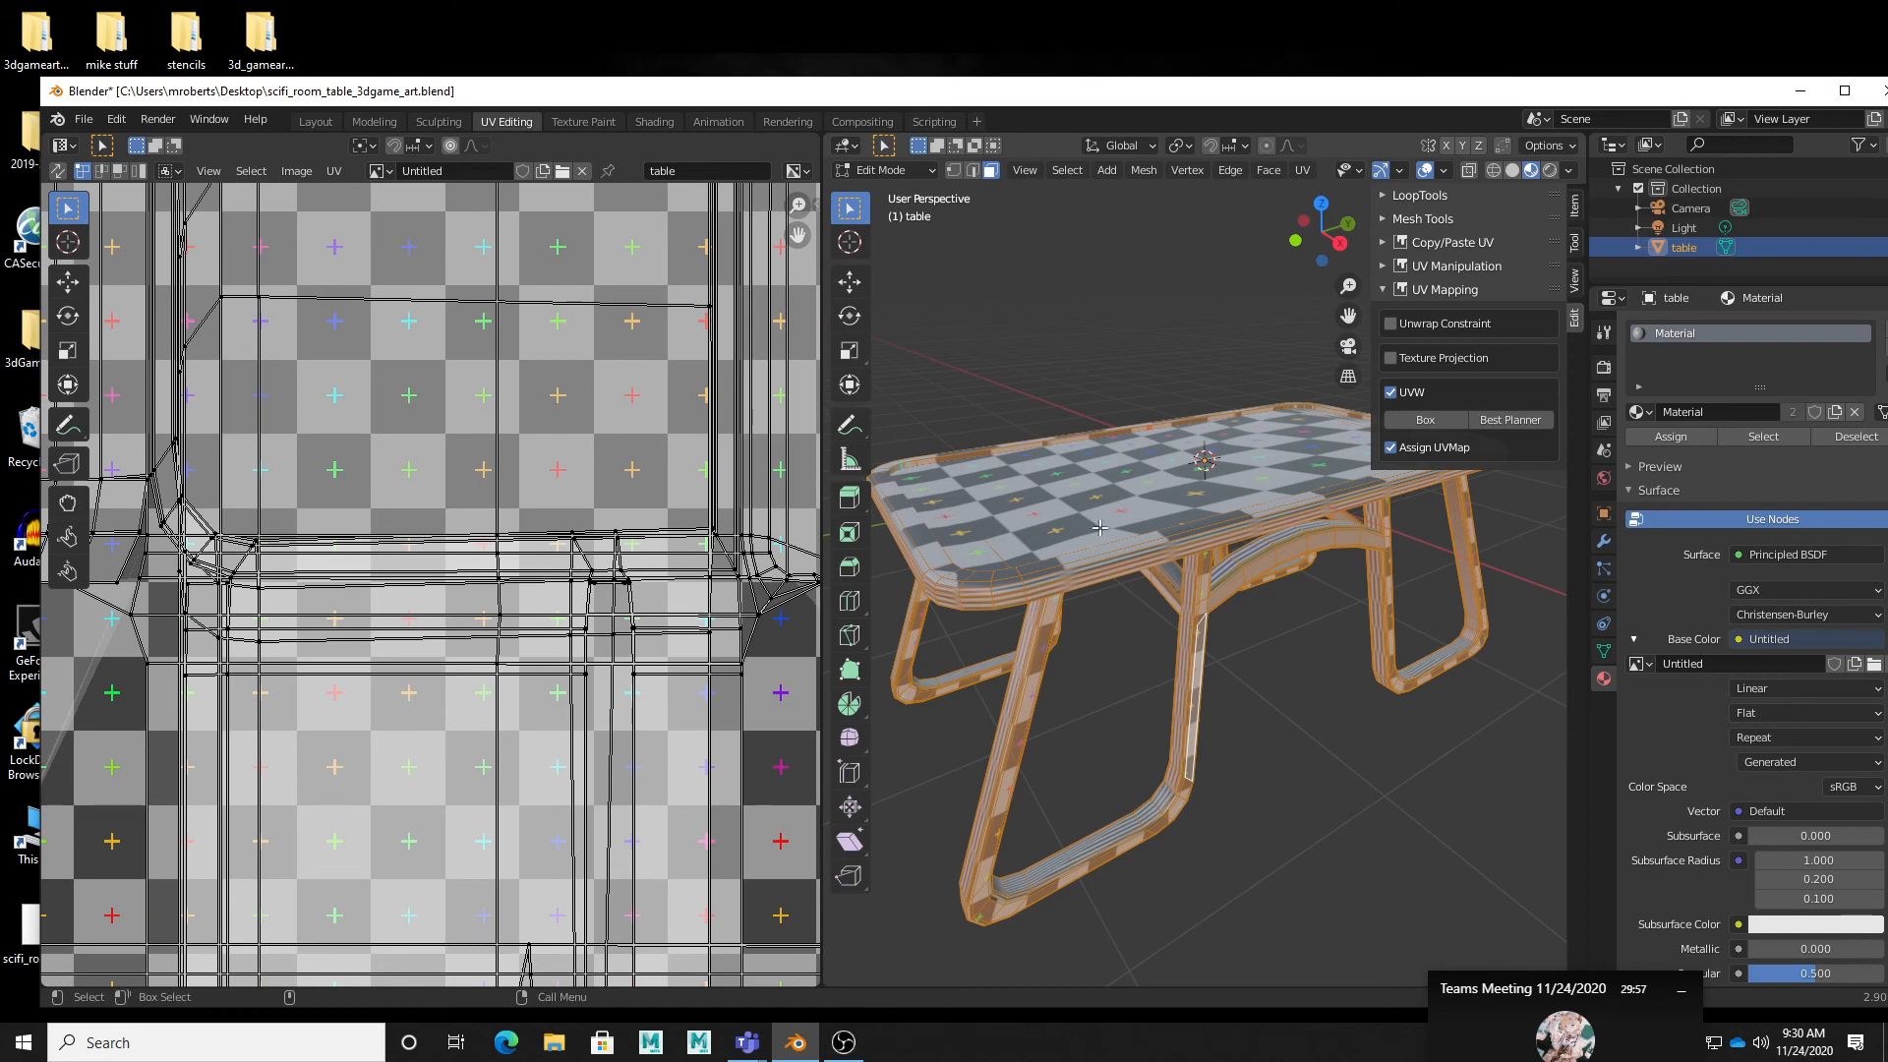
Step: Apply Magic UV's Box mapping to all faces of the table
middle_drag(1196, 600, 1214, 639)
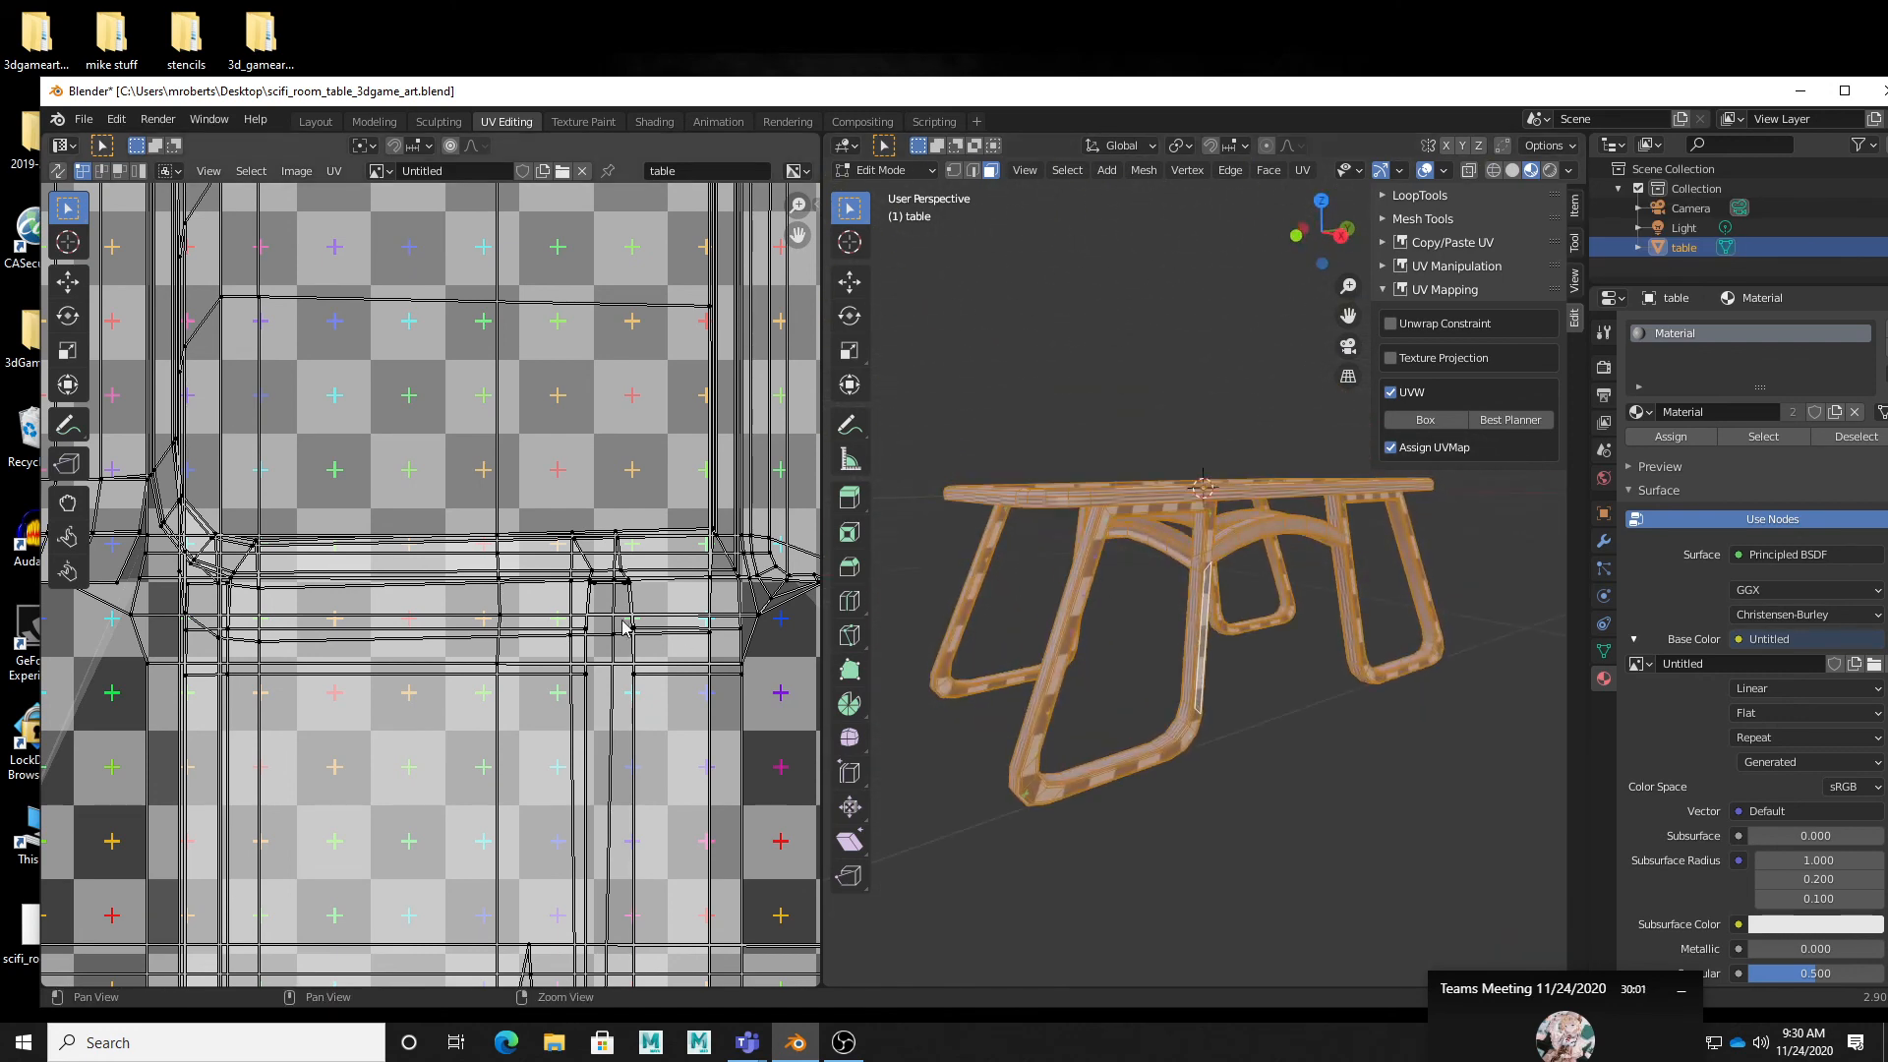
scroll(622, 627, down, 10)
scroll(629, 644, up, 5)
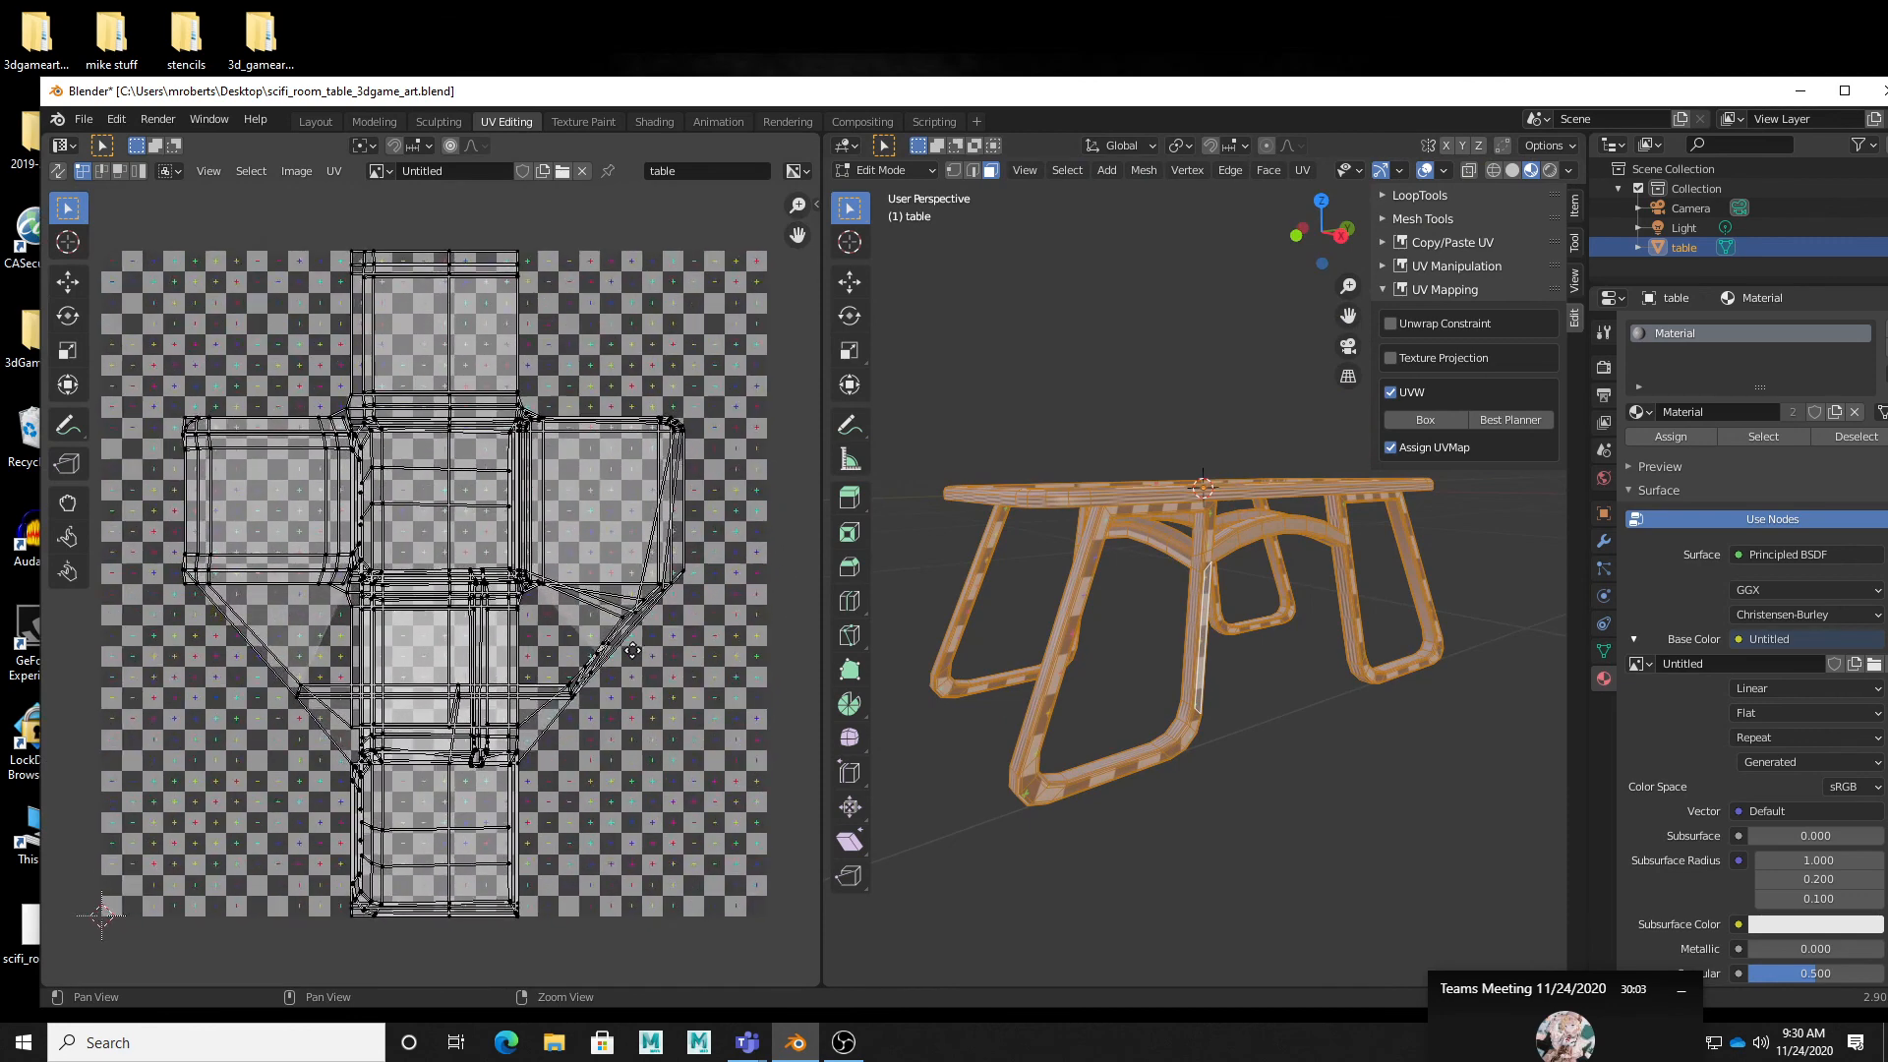
mouse_move(1180, 632)
middle_down()
mouse_move(1243, 666)
mouse_move(1222, 674)
mouse_move(1192, 632)
mouse_move(1172, 638)
middle_up()
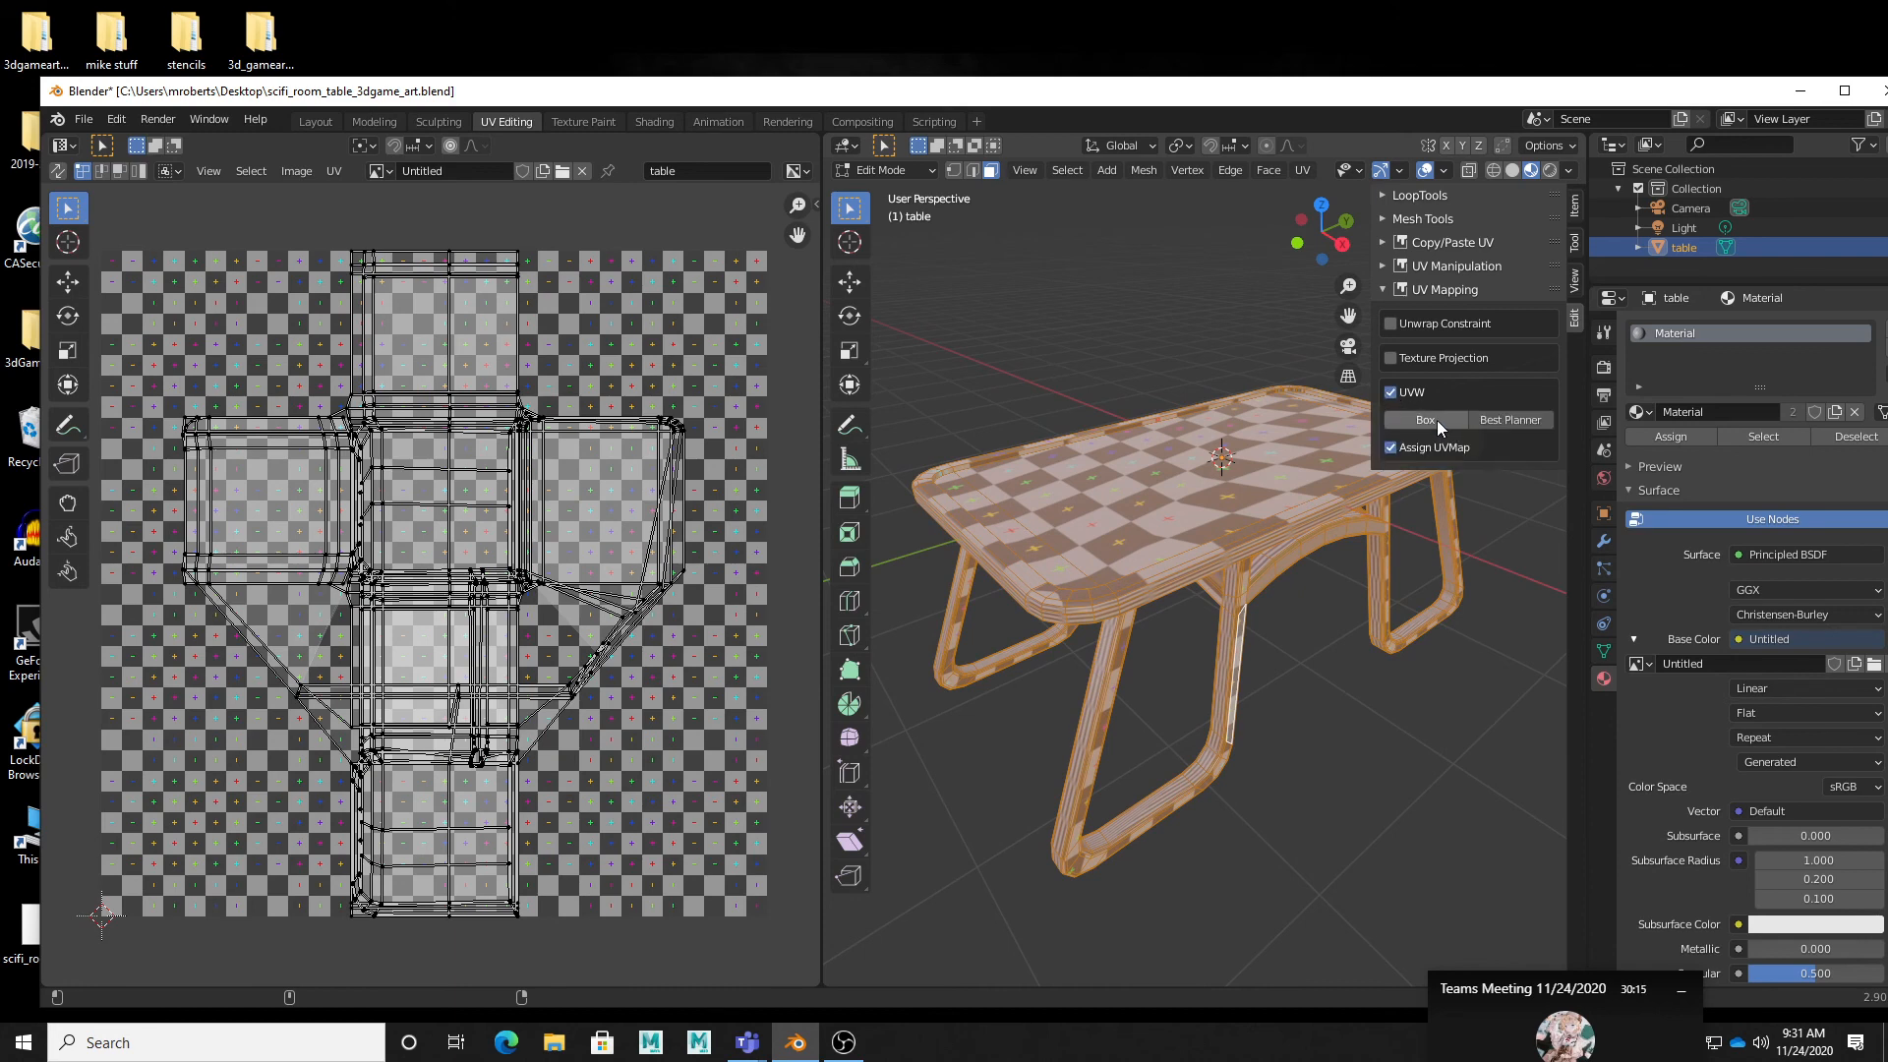
click(1438, 426)
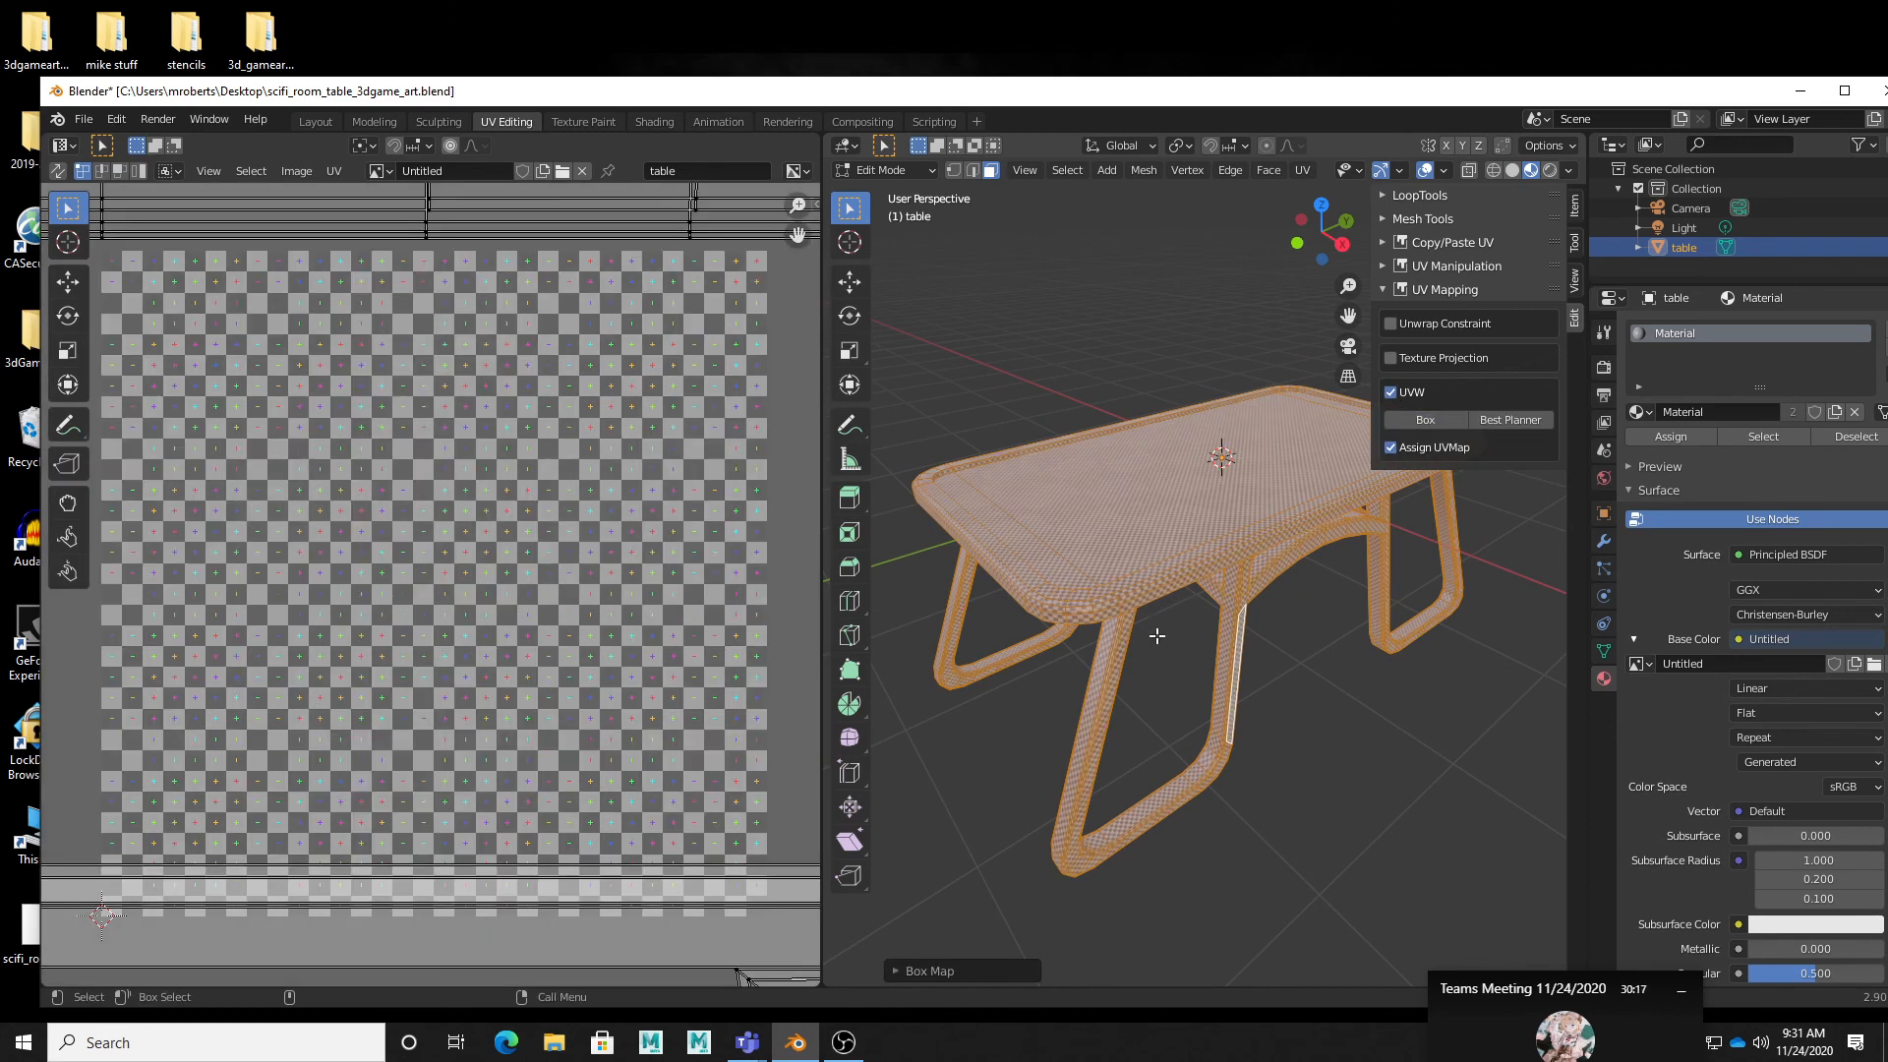
Step: Select all of the table's UVs in the UV editor and pack the islands into the image area
alt+drag(1212, 684, 1185, 662)
alt+right_drag(758, 598, 409, 590)
alt+middle_drag(409, 590, 456, 540)
alt+right_drag(455, 540, 556, 590)
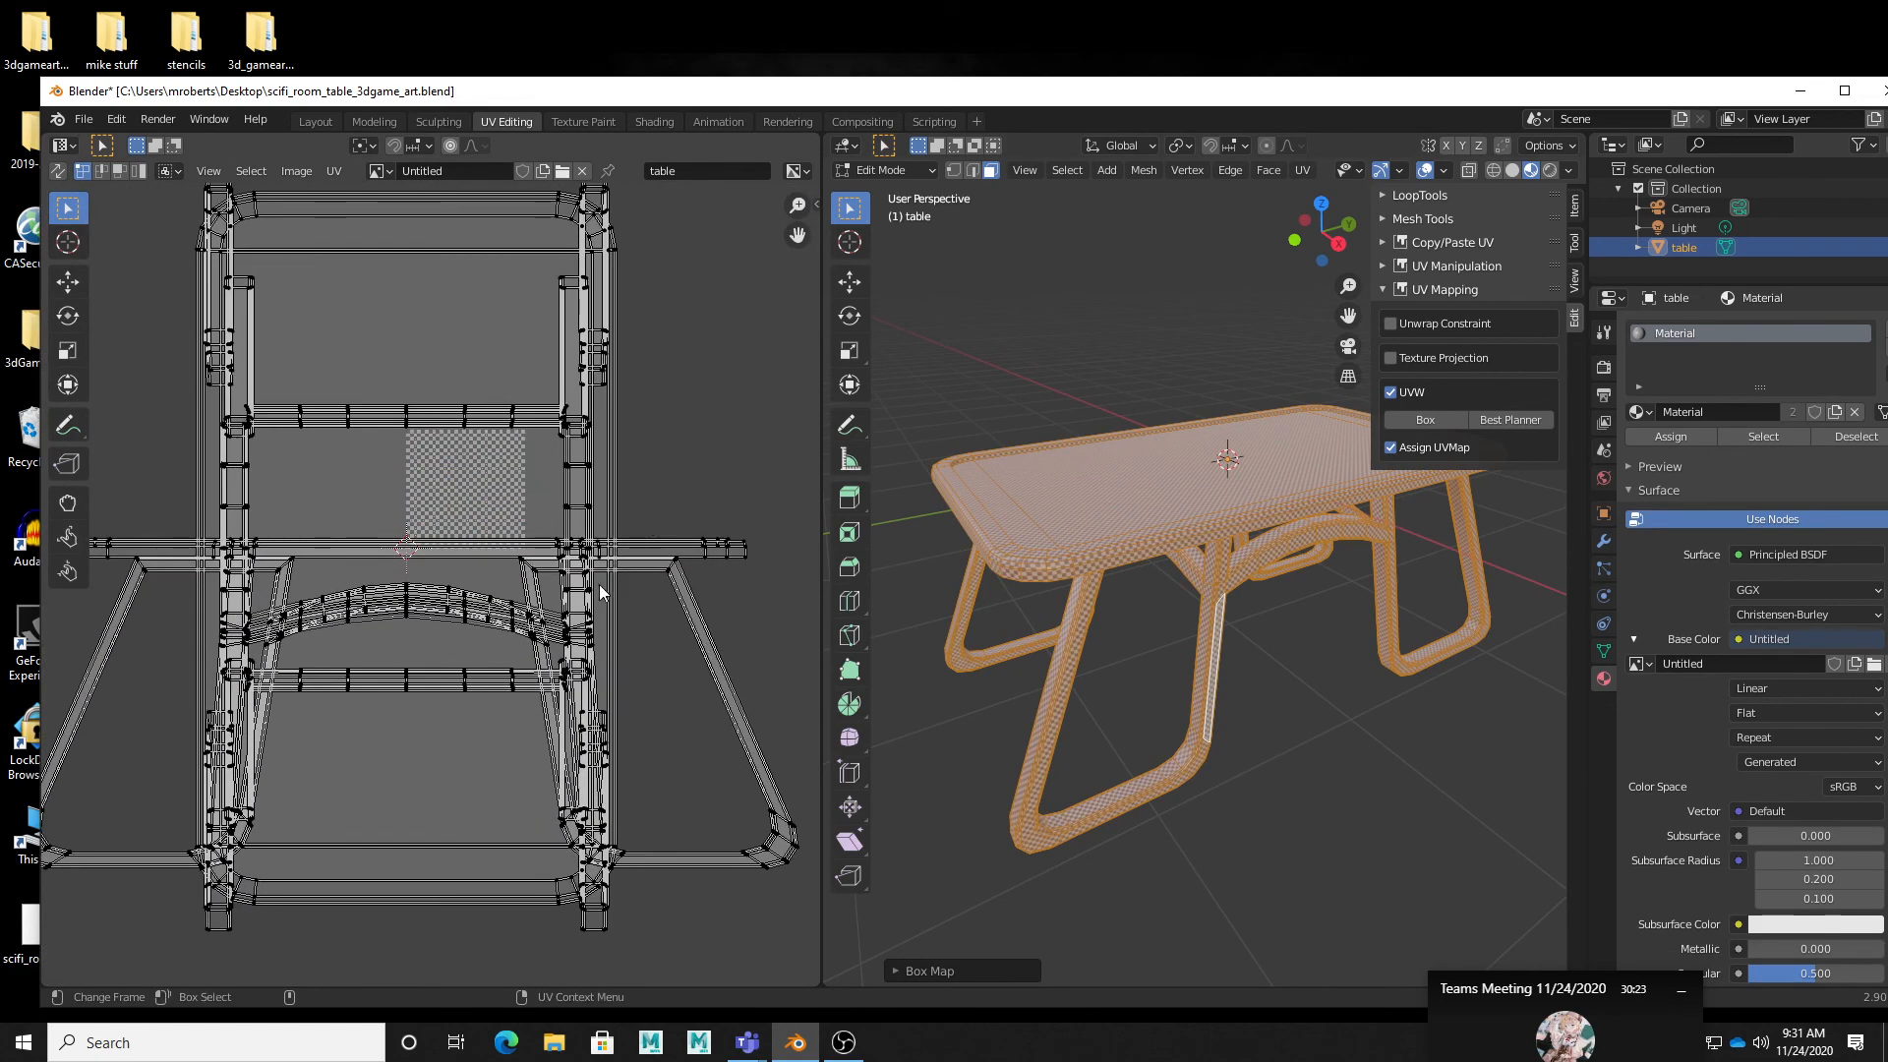
alt+drag(1382, 723, 1065, 664)
middle_drag(1065, 664, 1331, 640)
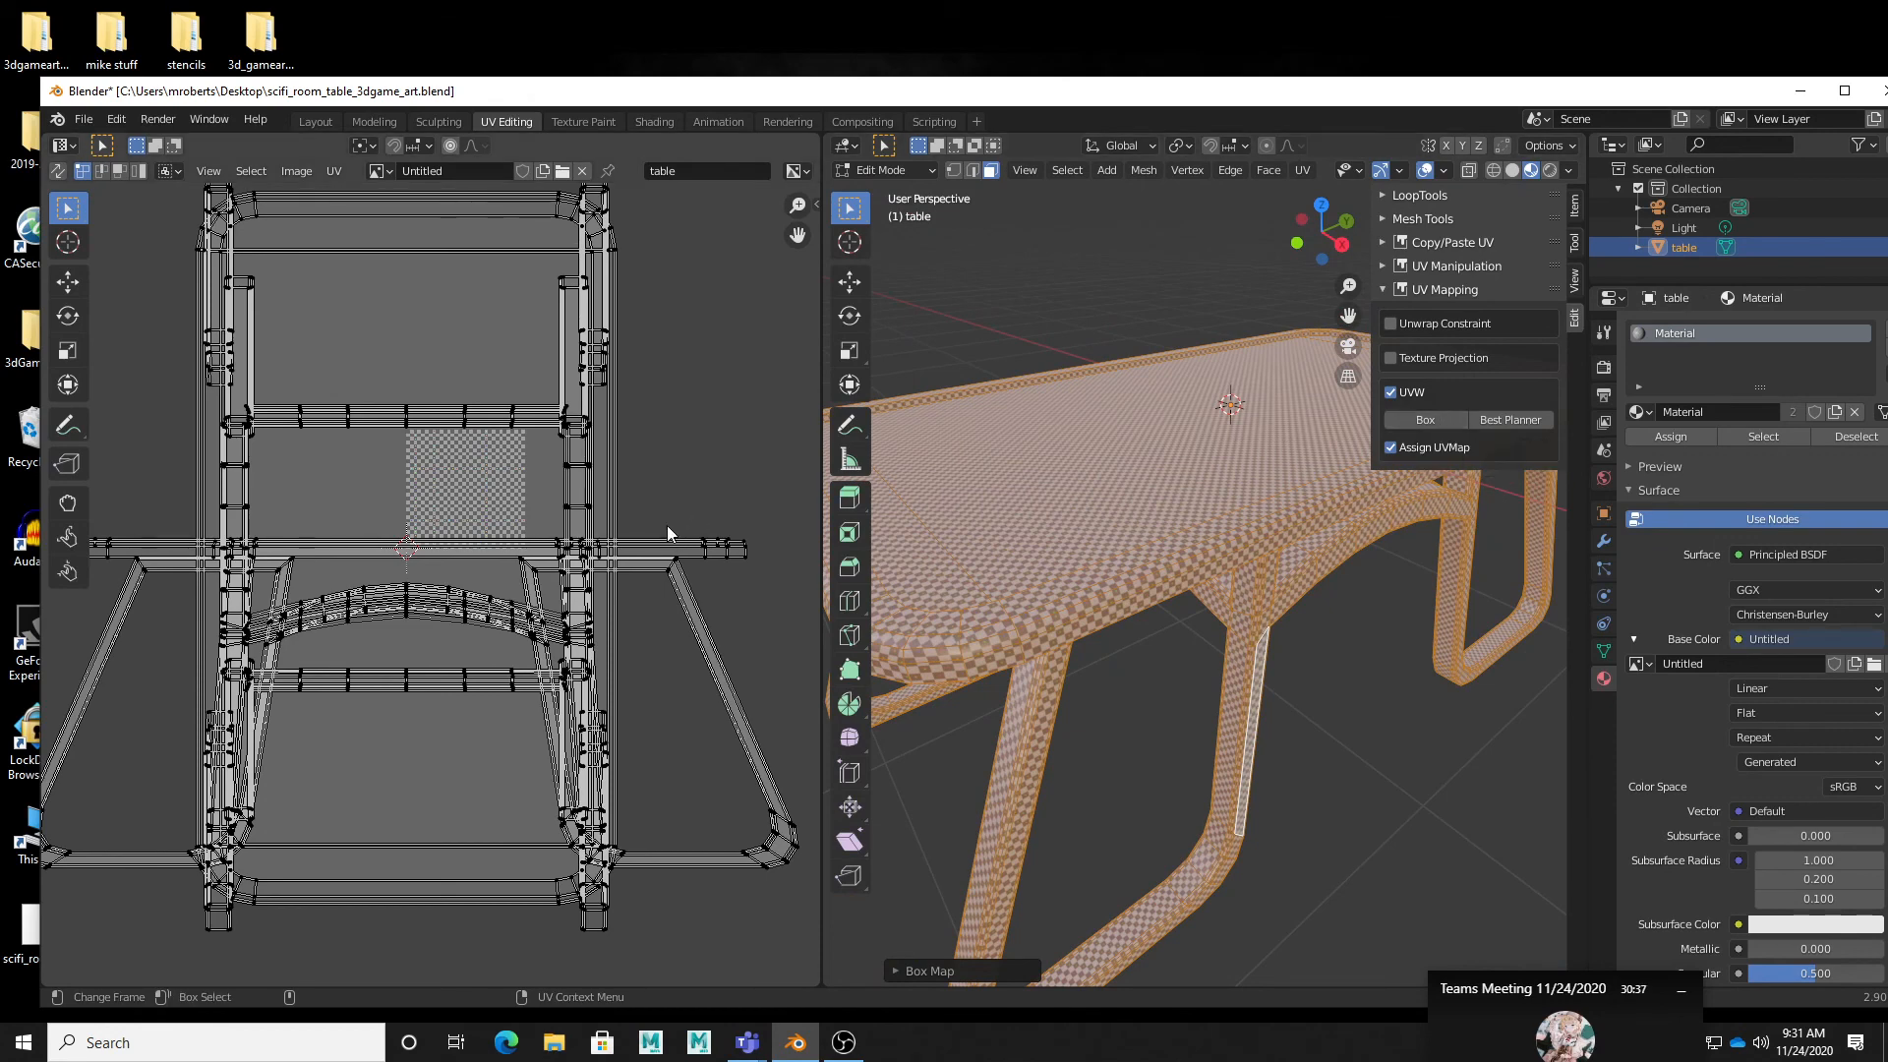
scroll(535, 544, down, 1)
scroll(535, 543, down, 2)
scroll(386, 479, up, 2)
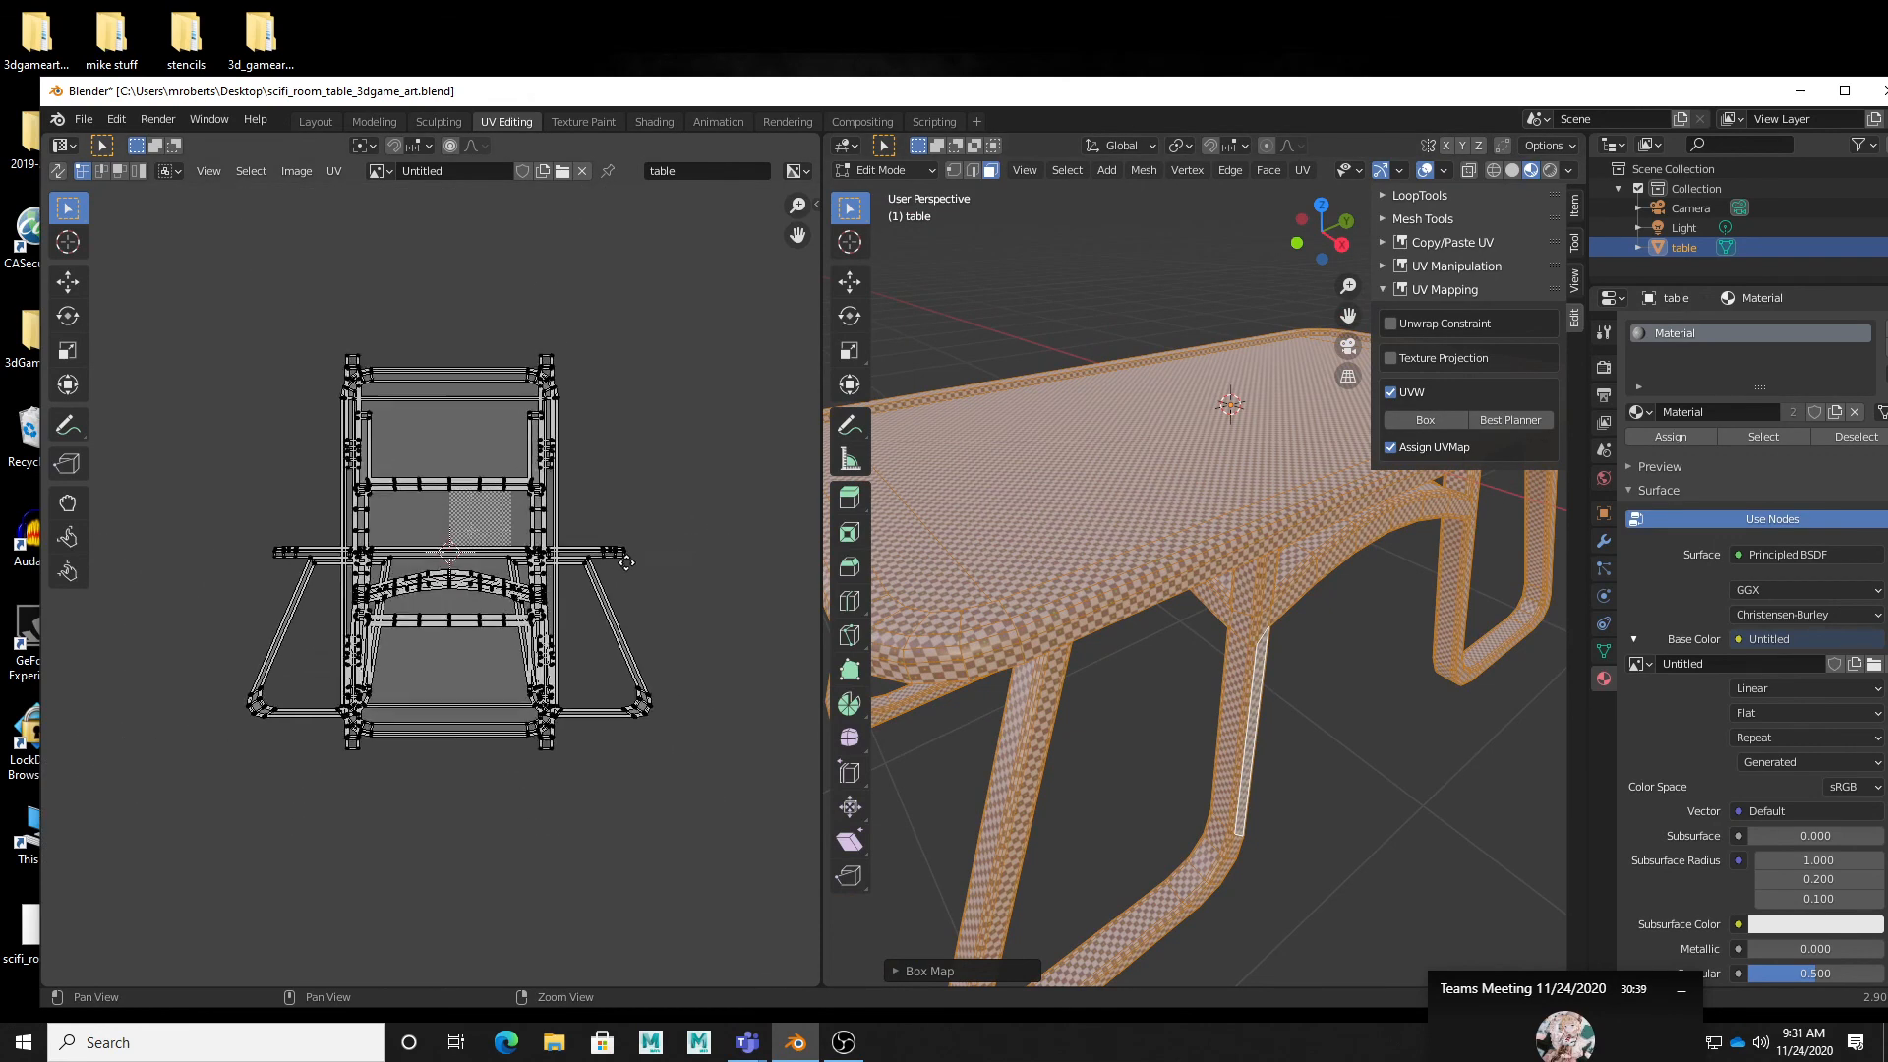
scroll(385, 479, up, 1)
drag(152, 269, 717, 876)
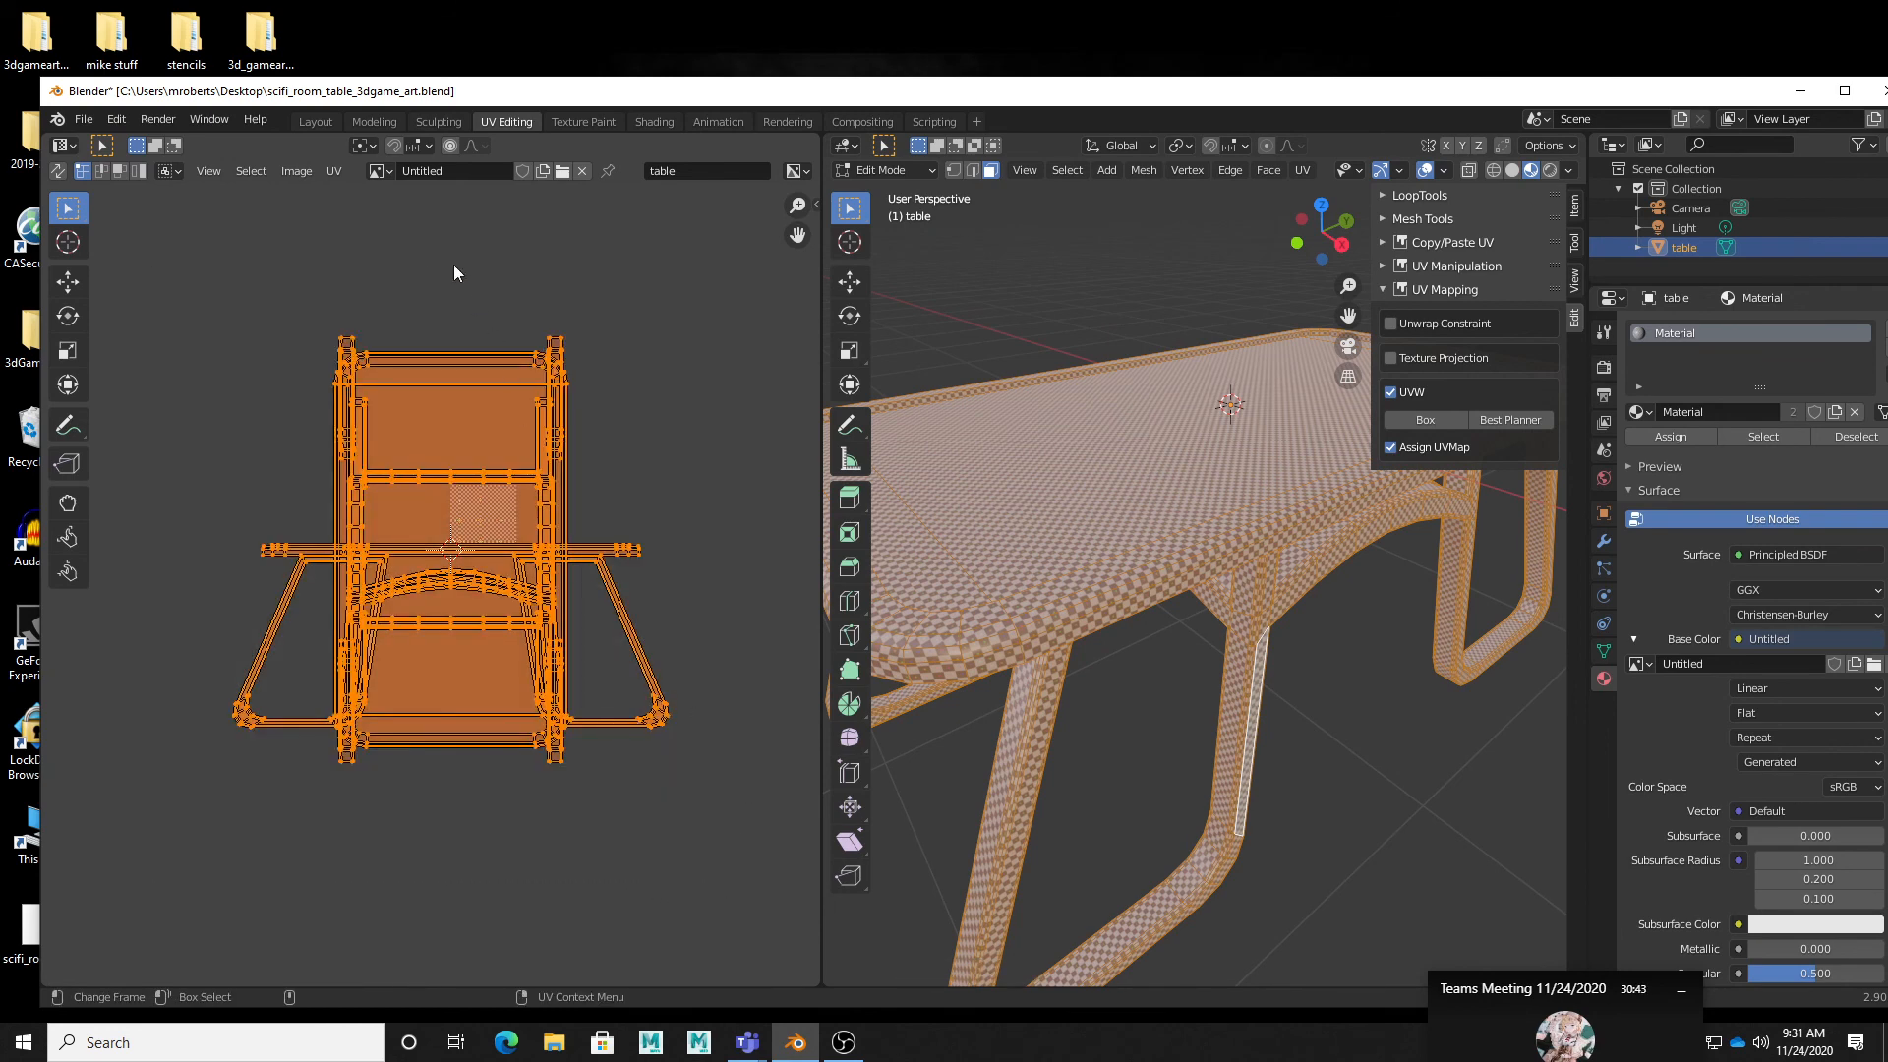
click(335, 171)
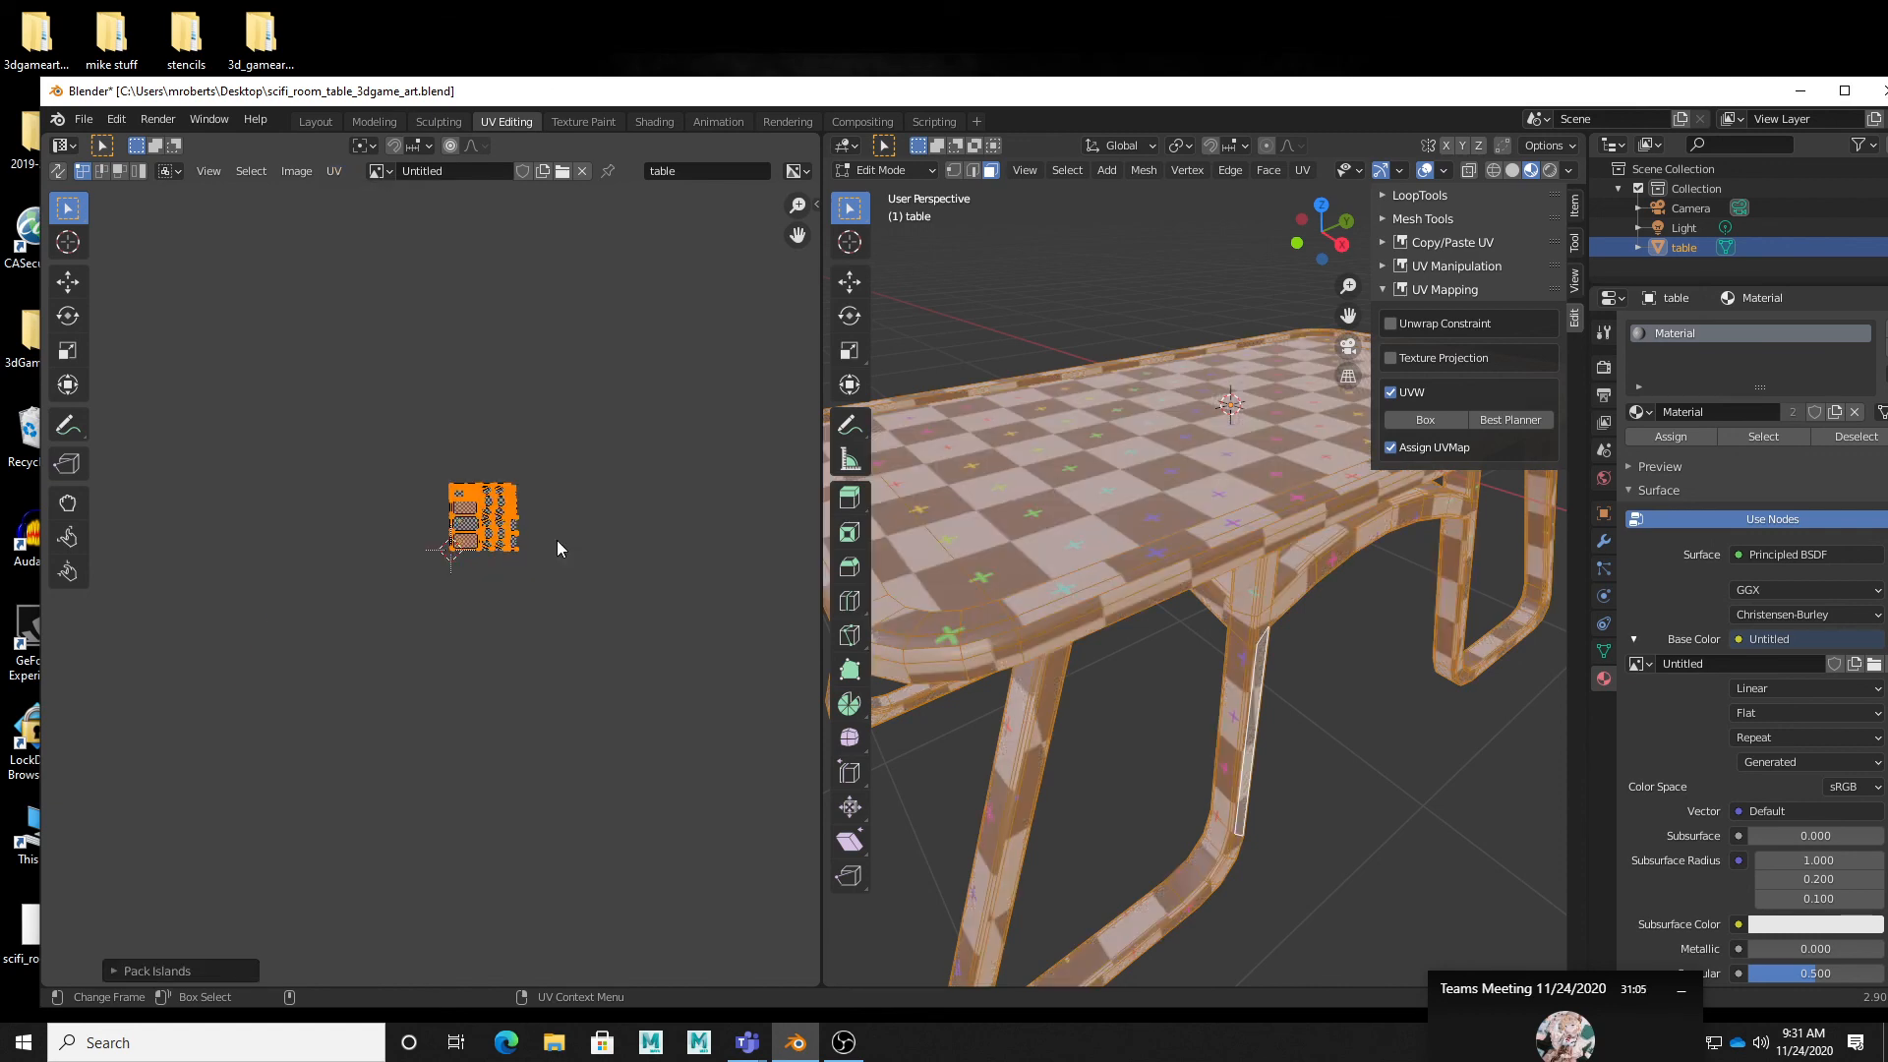
Step: Examine the packed UV layout and how the checker pattern sits on the tabletop and legs
scroll(540, 528, up, 7)
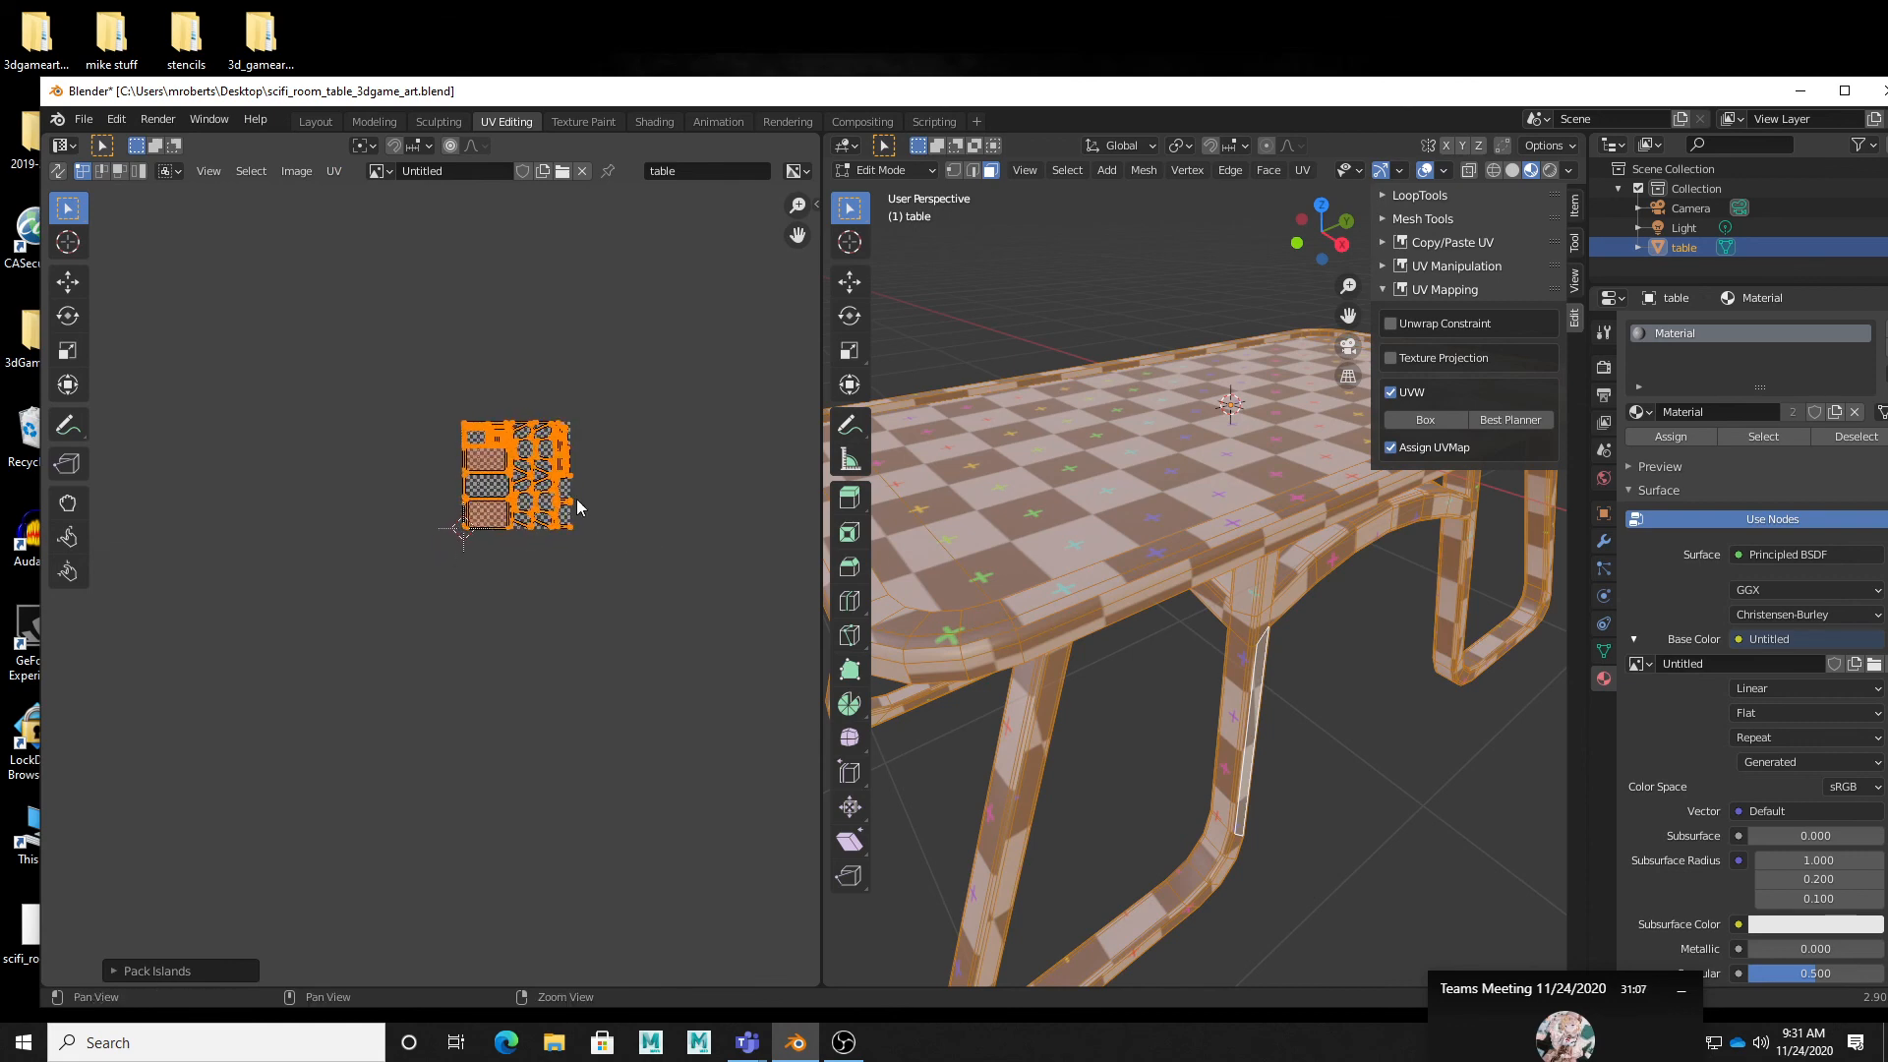
scroll(562, 667, up, 3)
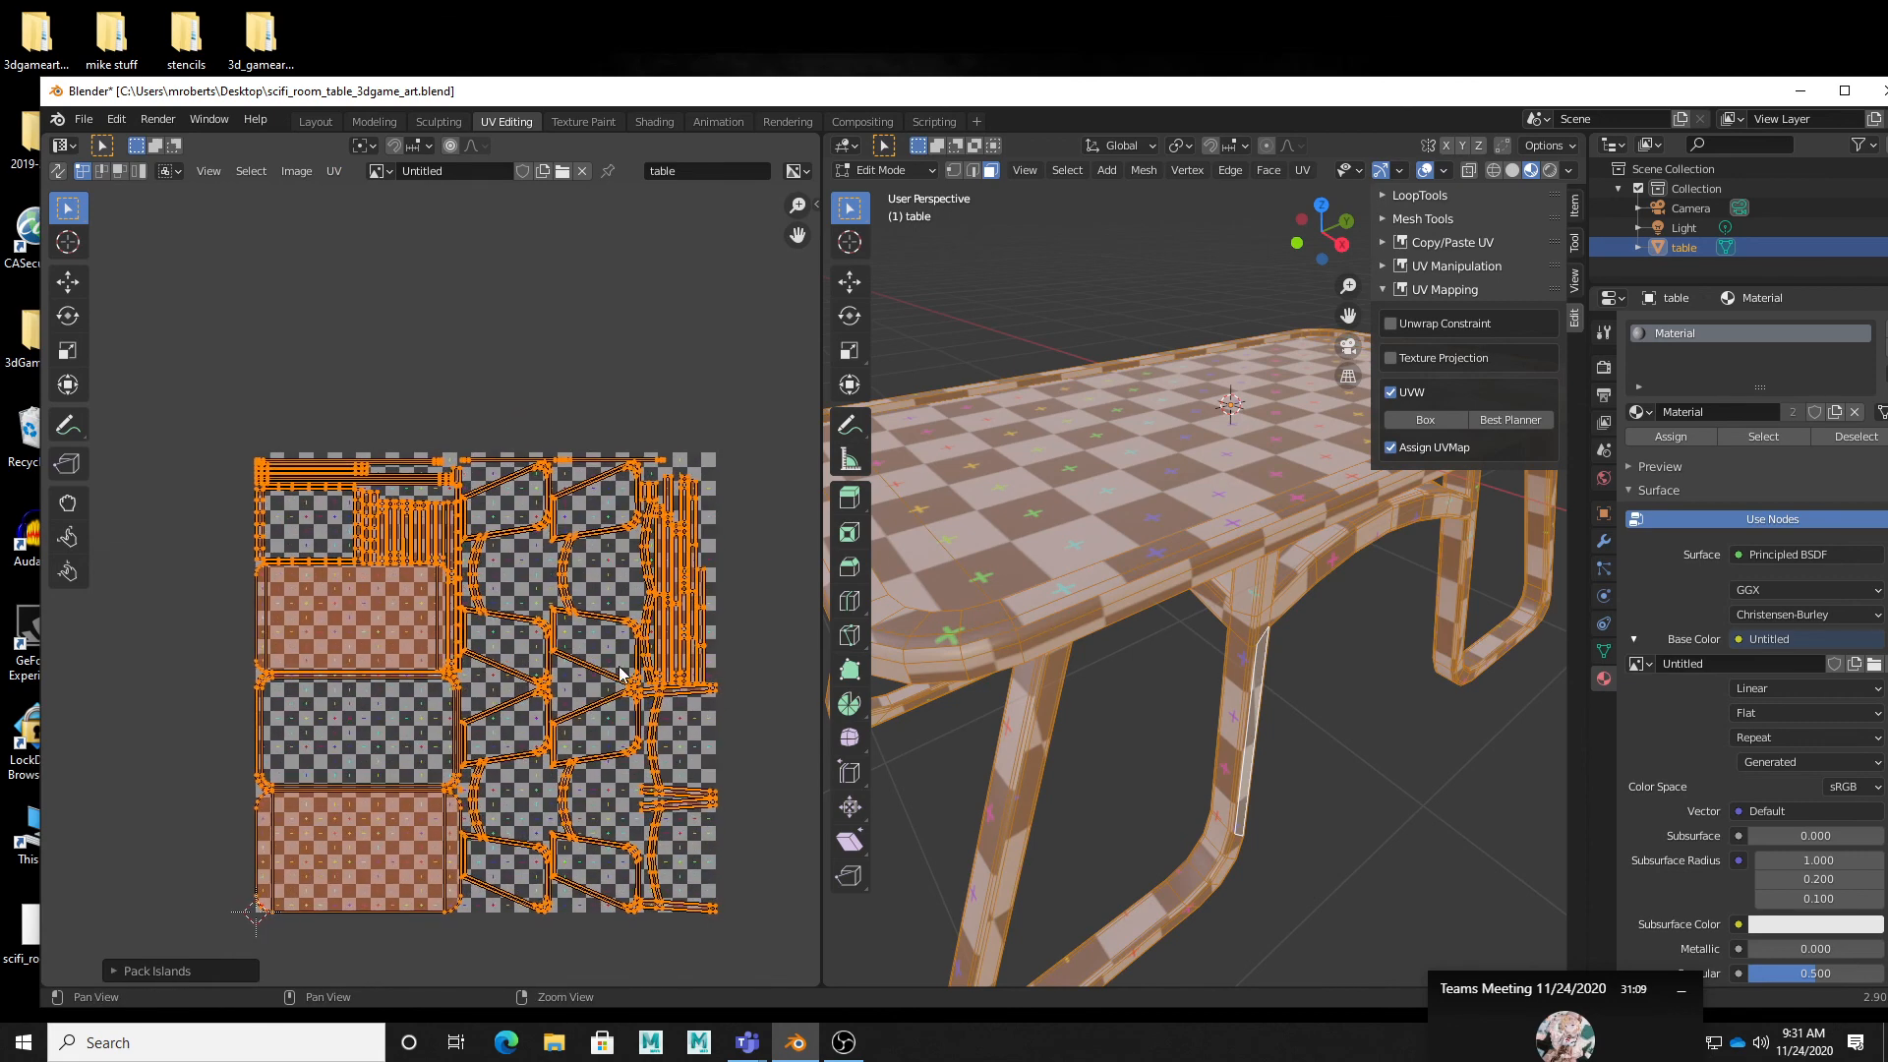
alt+right_drag(641, 622, 645, 621)
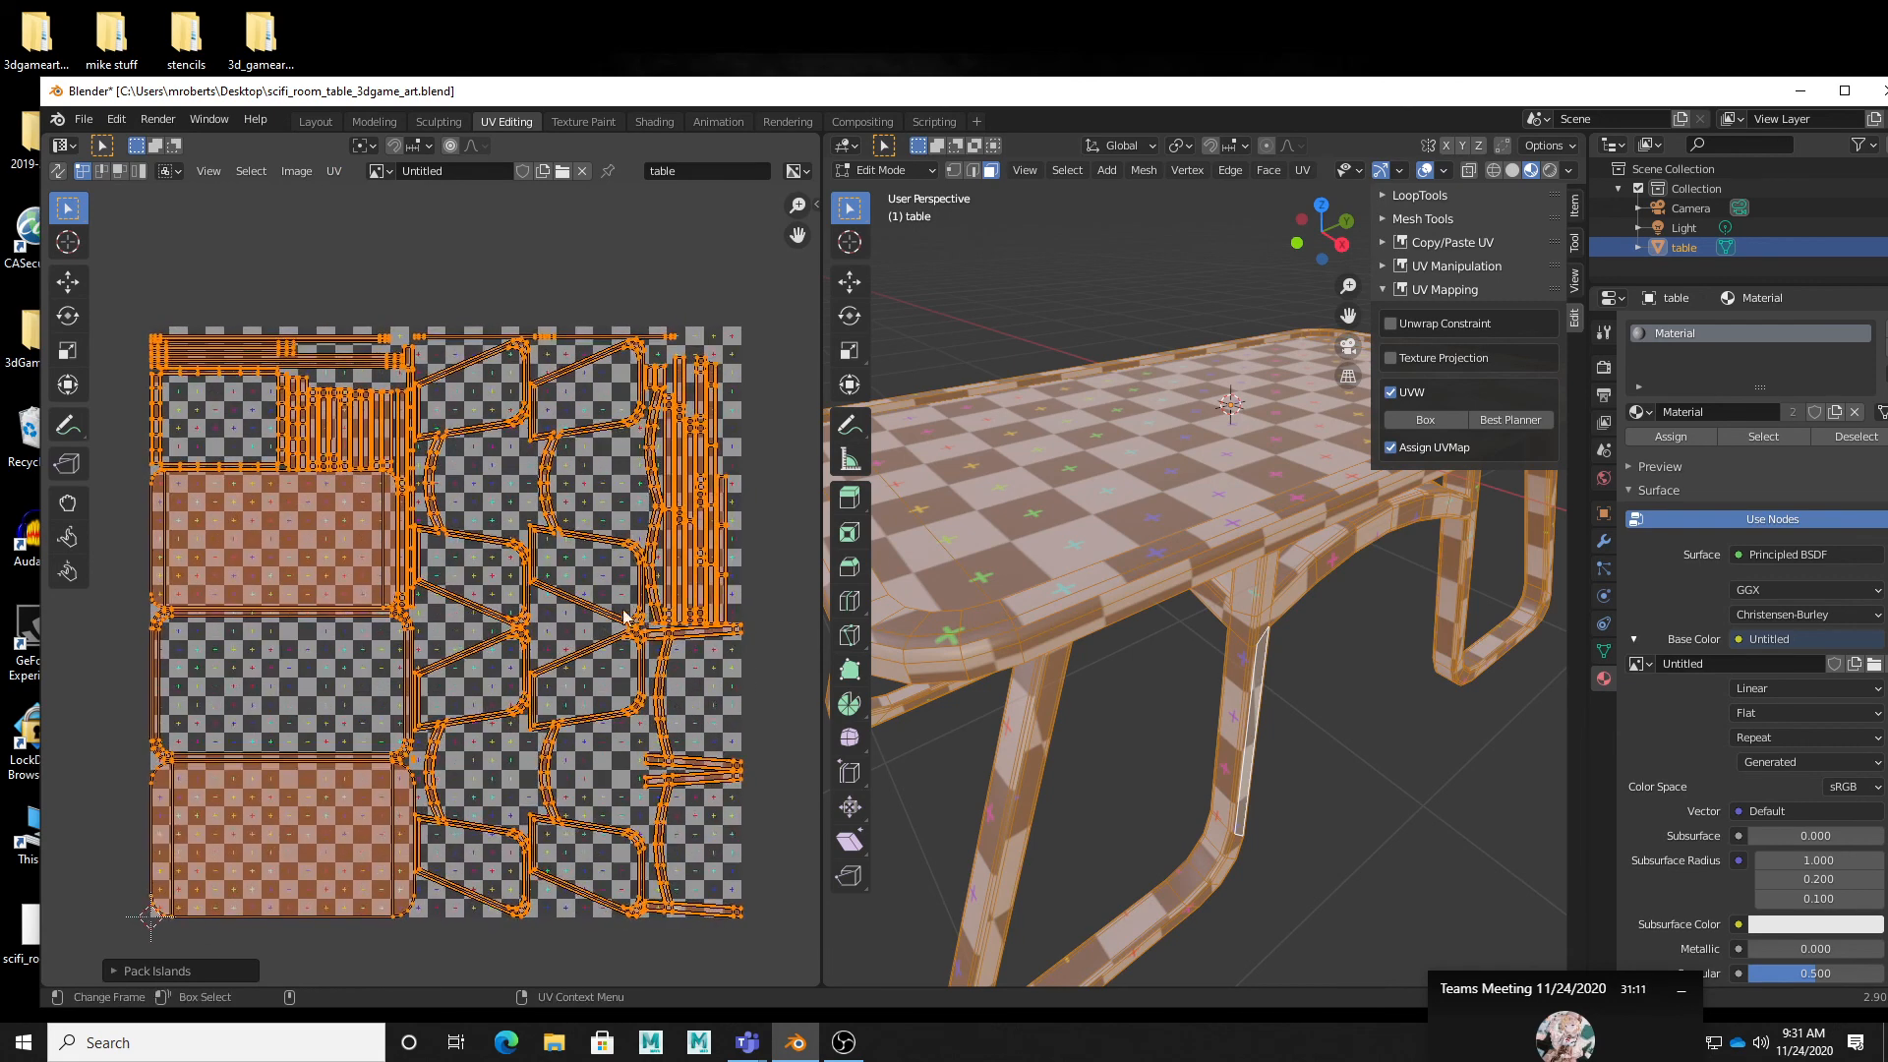
middle_drag(1115, 719, 1221, 495)
middle_drag(1159, 602, 1130, 550)
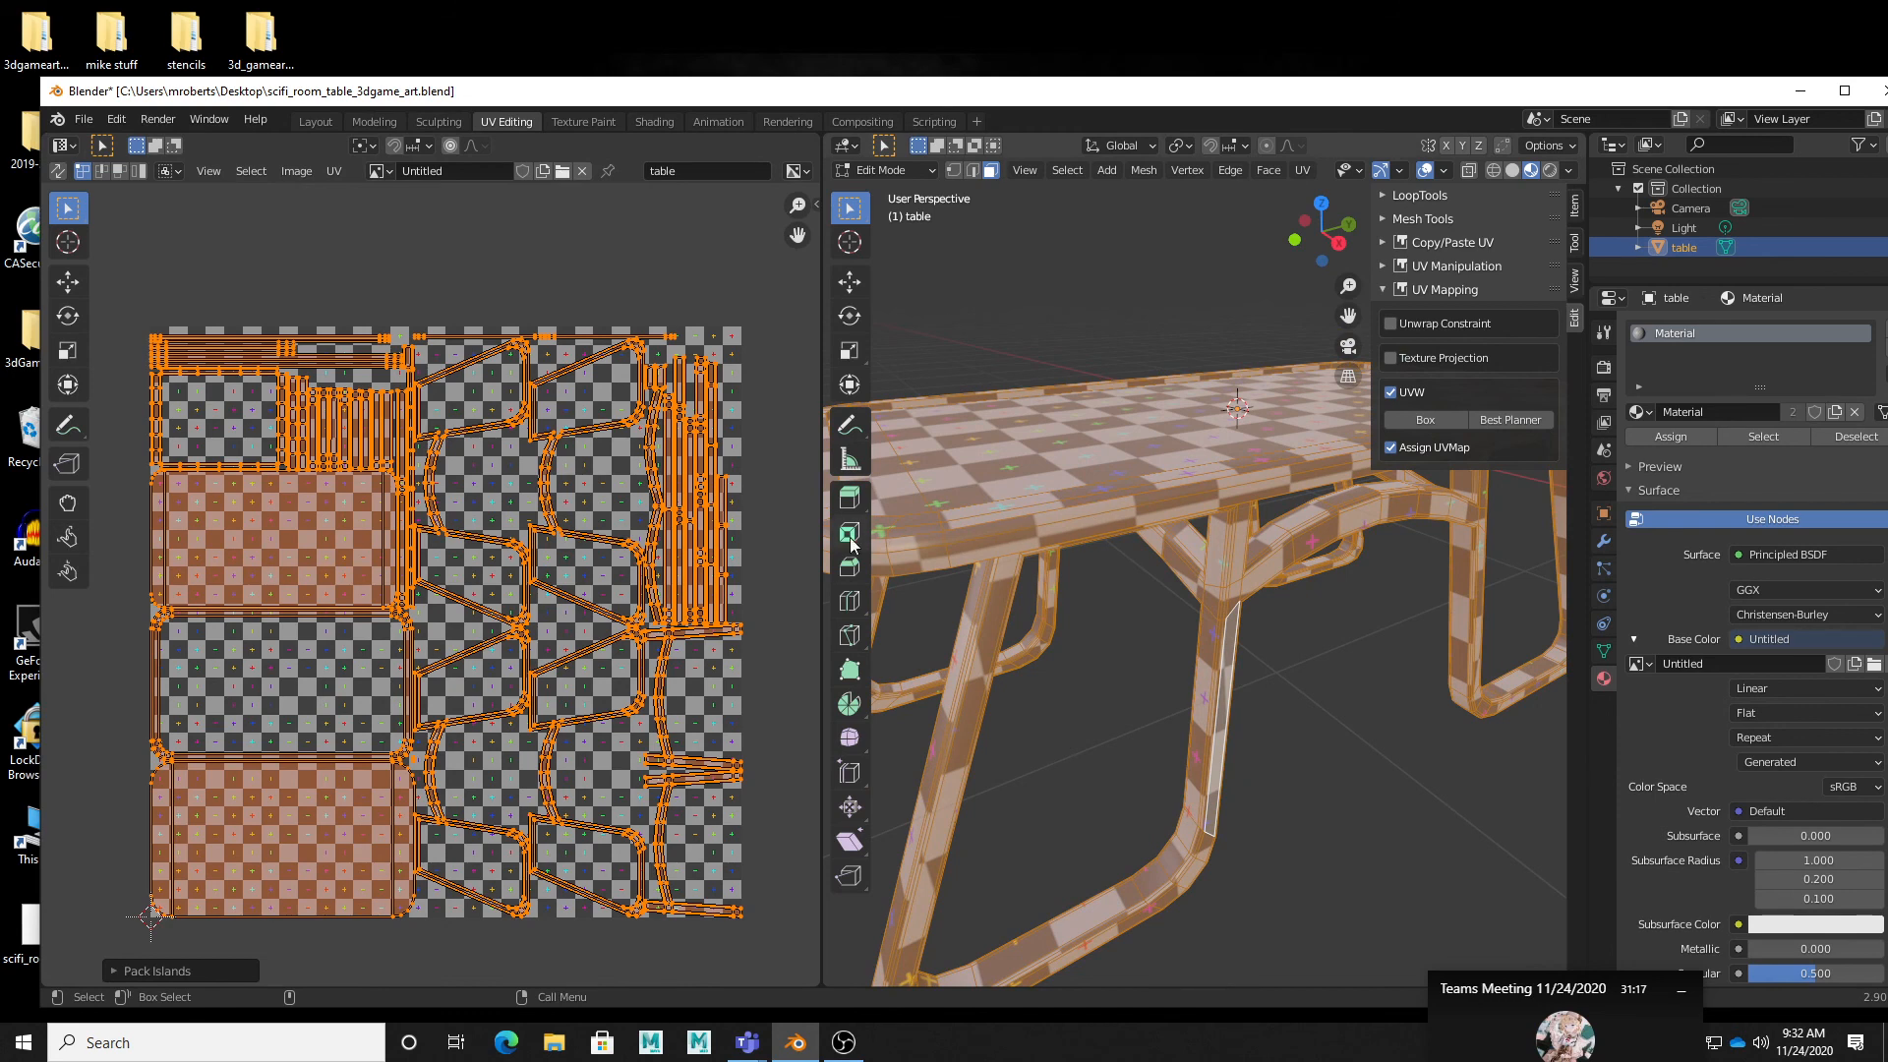
middle_drag(1027, 523, 1083, 577)
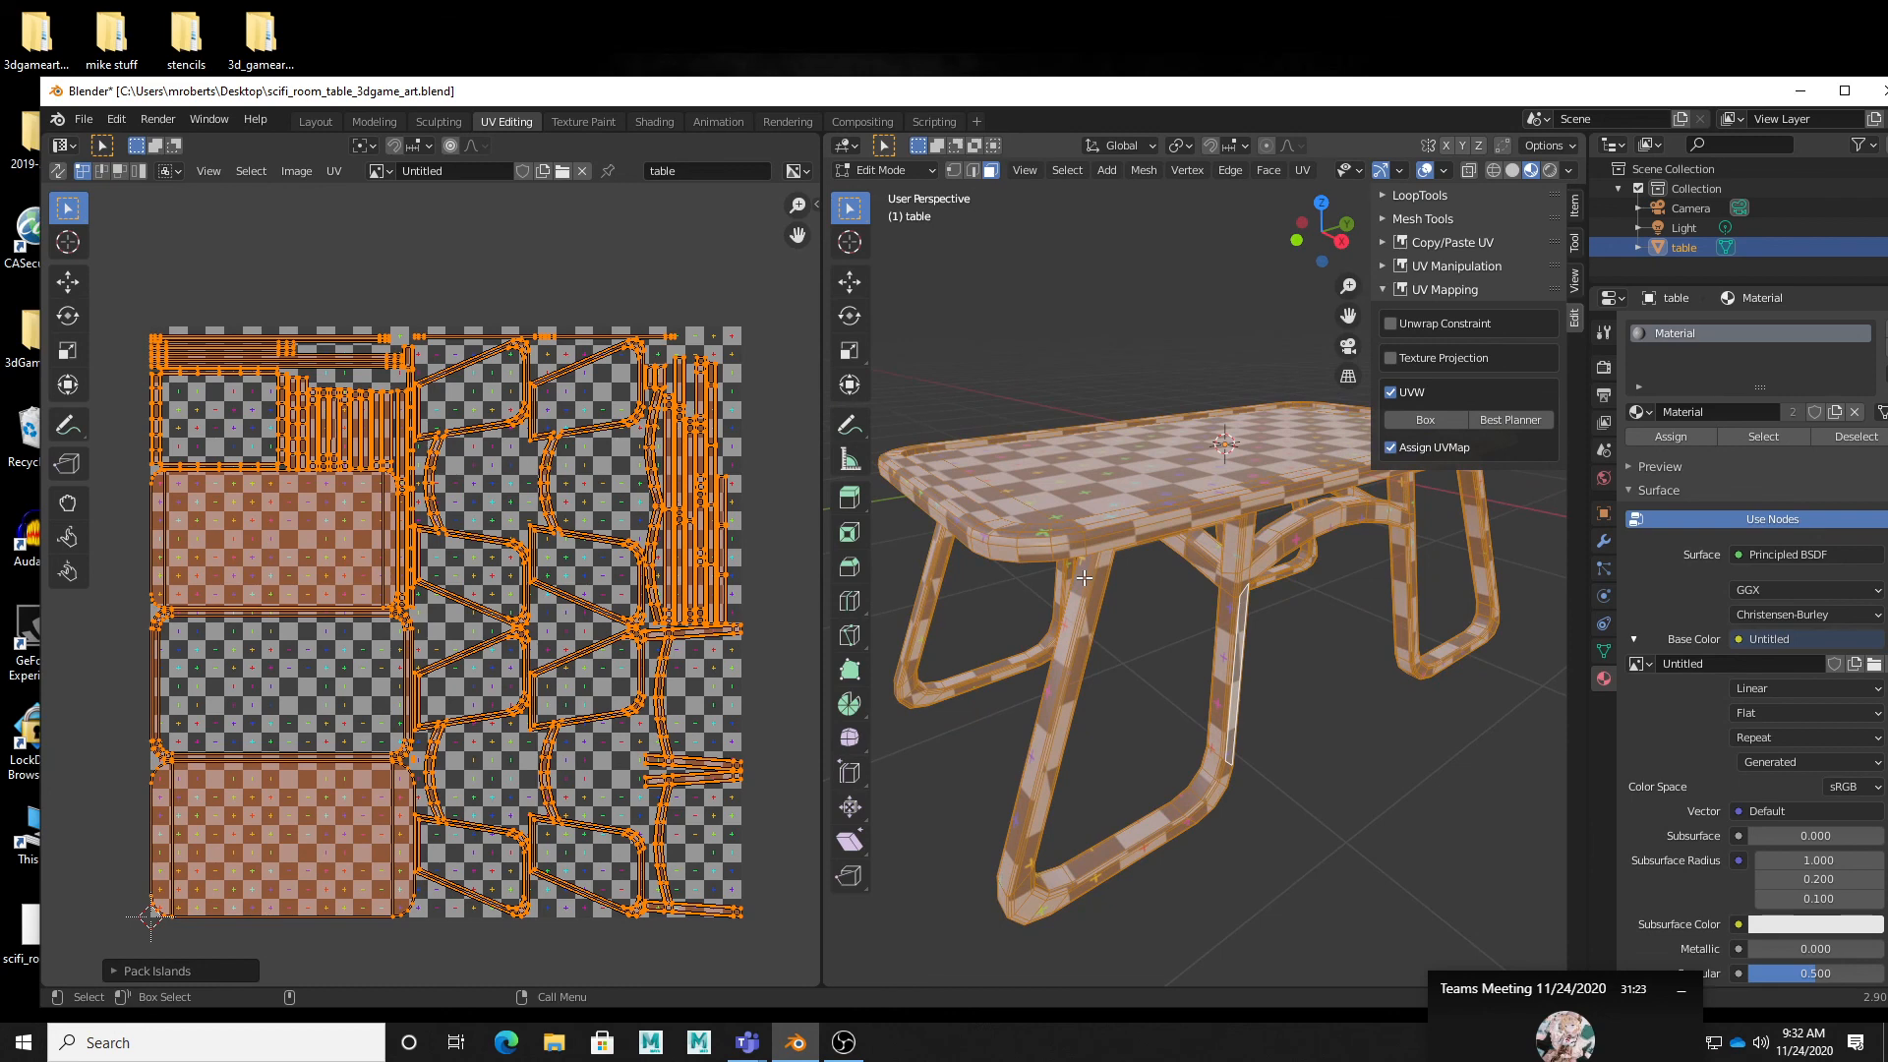